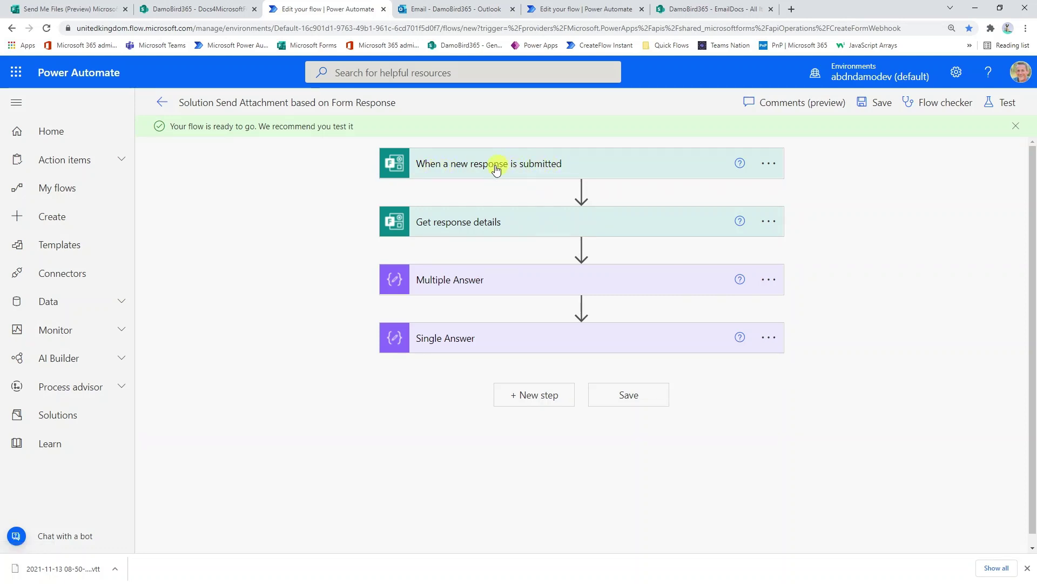
# Step: Expand the Get response details, Multiple Answer and Single Answer actions to review their configured inputs
pyautogui.click(475, 226)
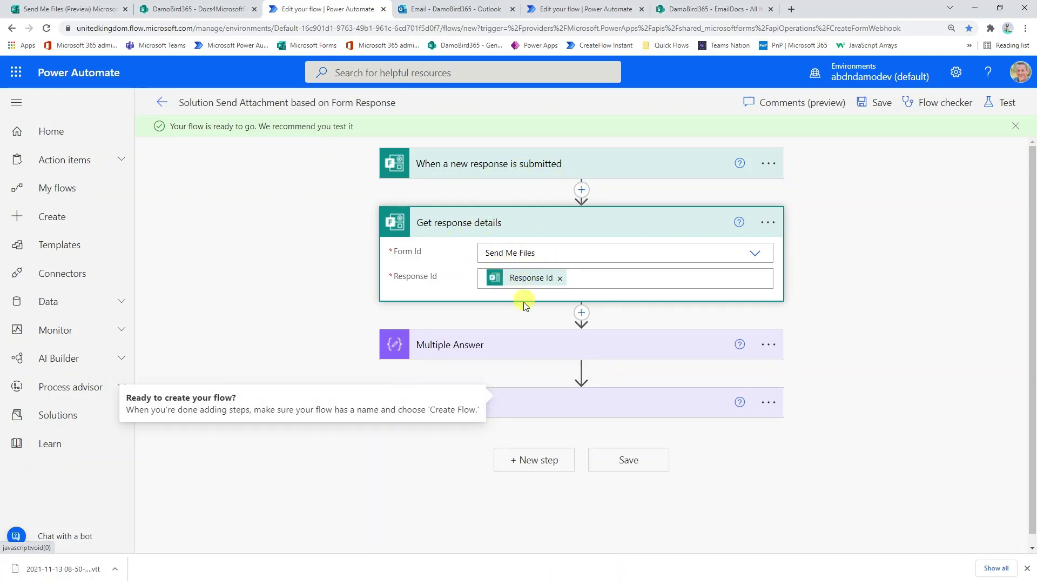
pyautogui.click(488, 348)
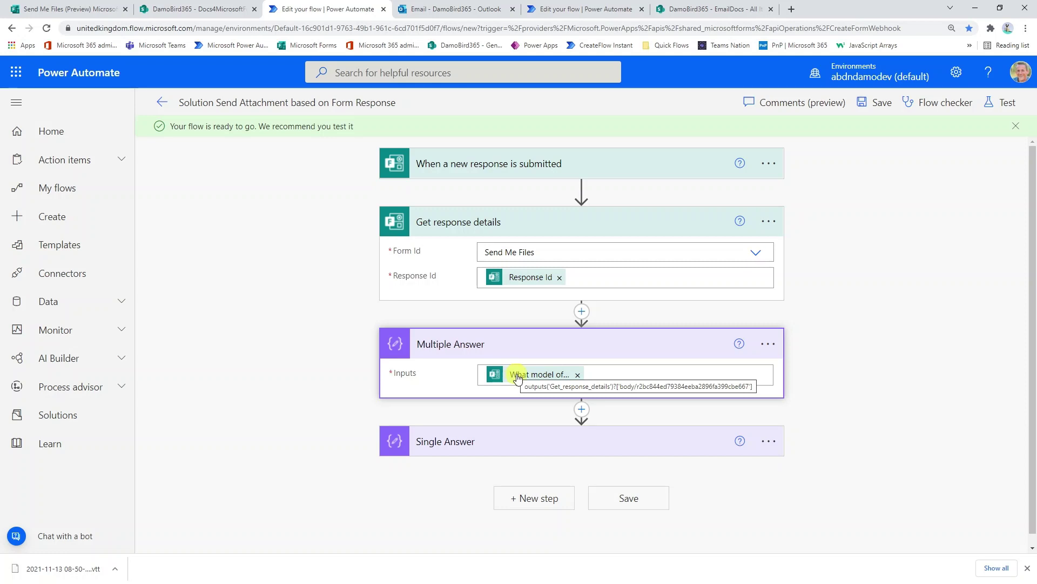
pyautogui.click(487, 446)
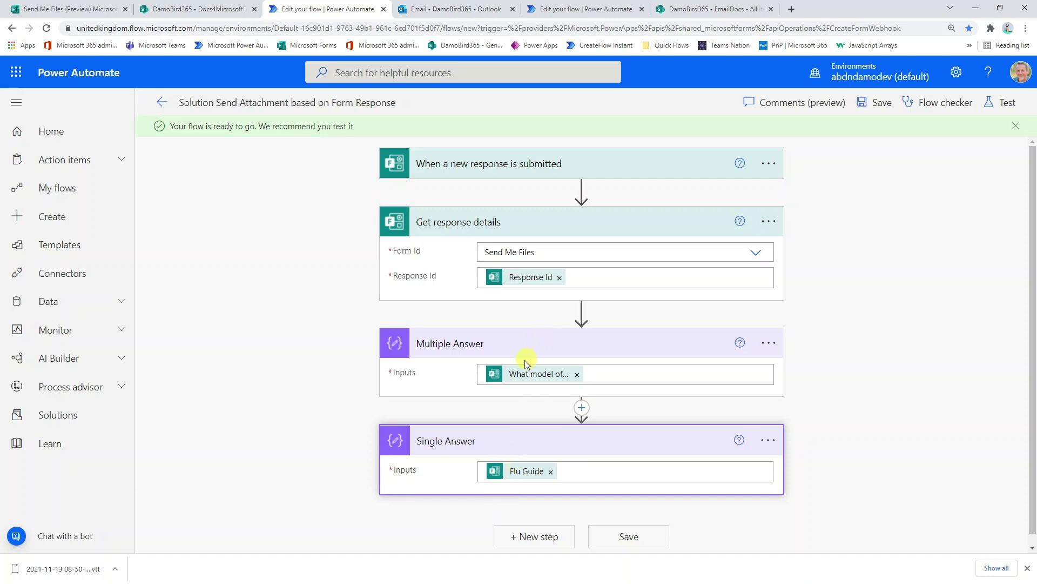
pyautogui.moveTo(516, 376)
# Step: Start a manual test of the flow
pyautogui.click(1003, 104)
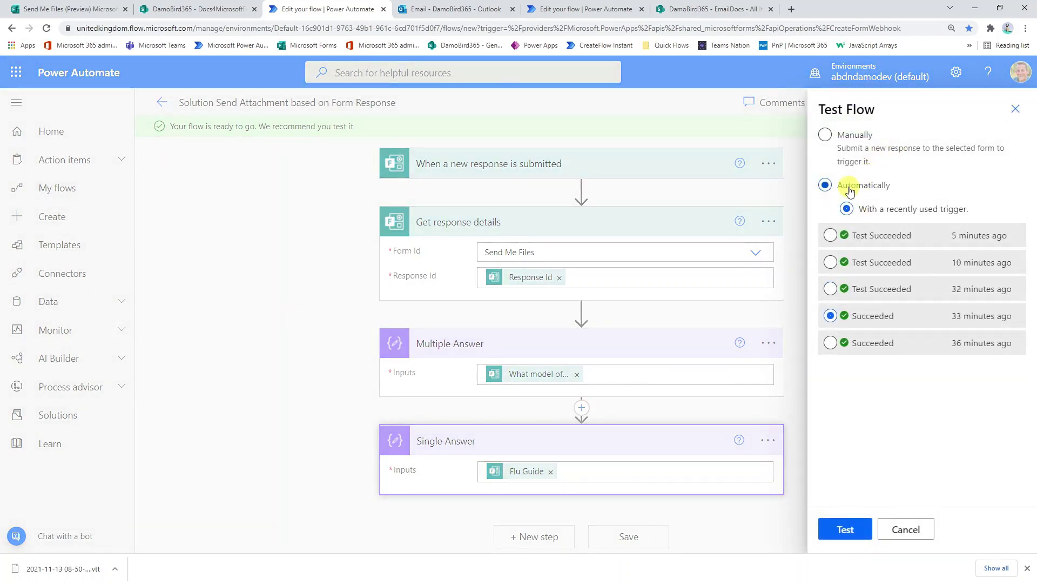
pyautogui.click(825, 135)
pyautogui.click(847, 529)
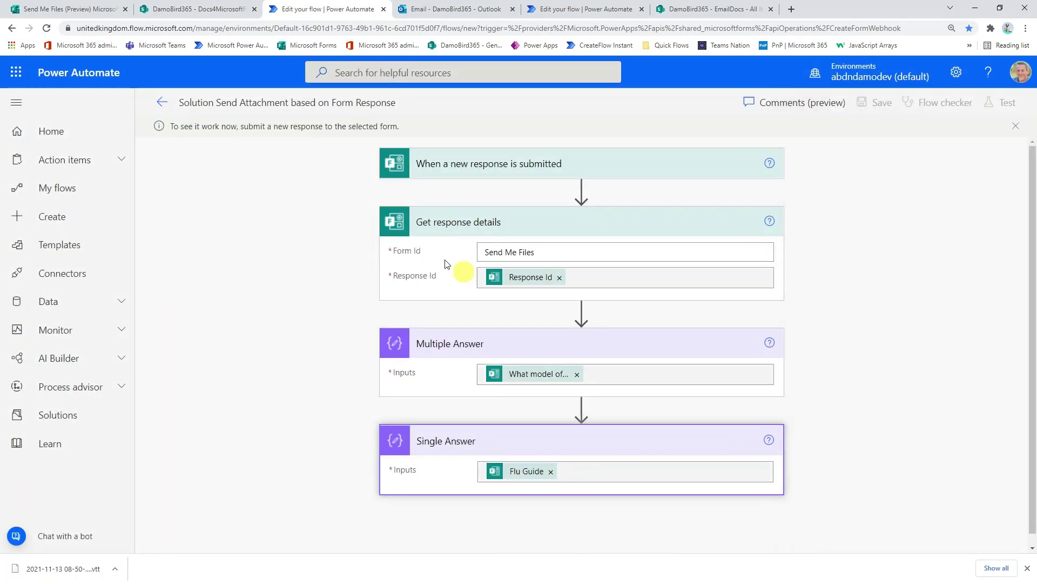
# Step: In the Send Me Files form preview, choose Skoda and Citroen as the car models and continue to the guides section
pyautogui.click(63, 12)
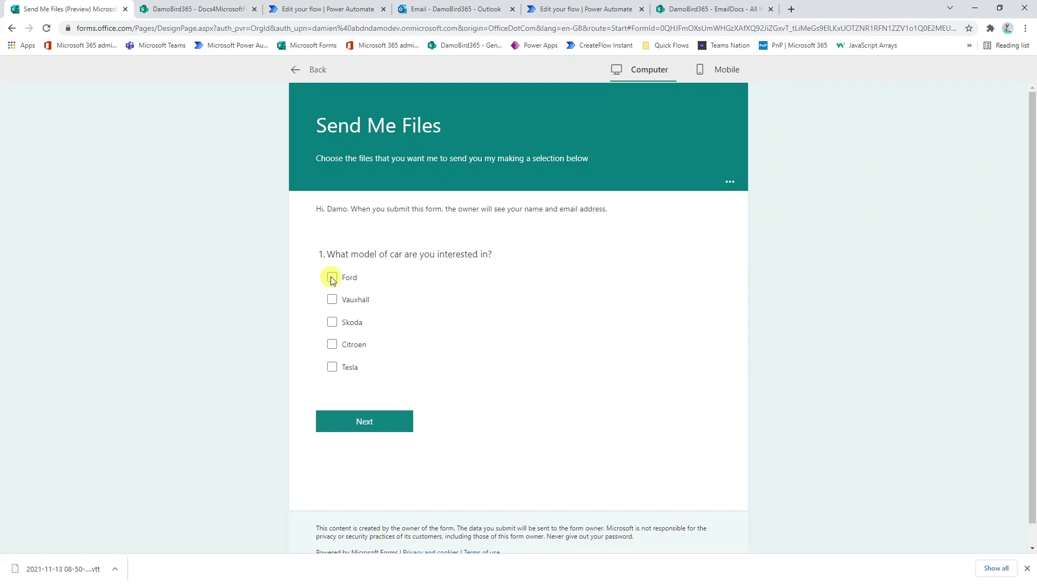
pyautogui.click(331, 323)
pyautogui.click(332, 345)
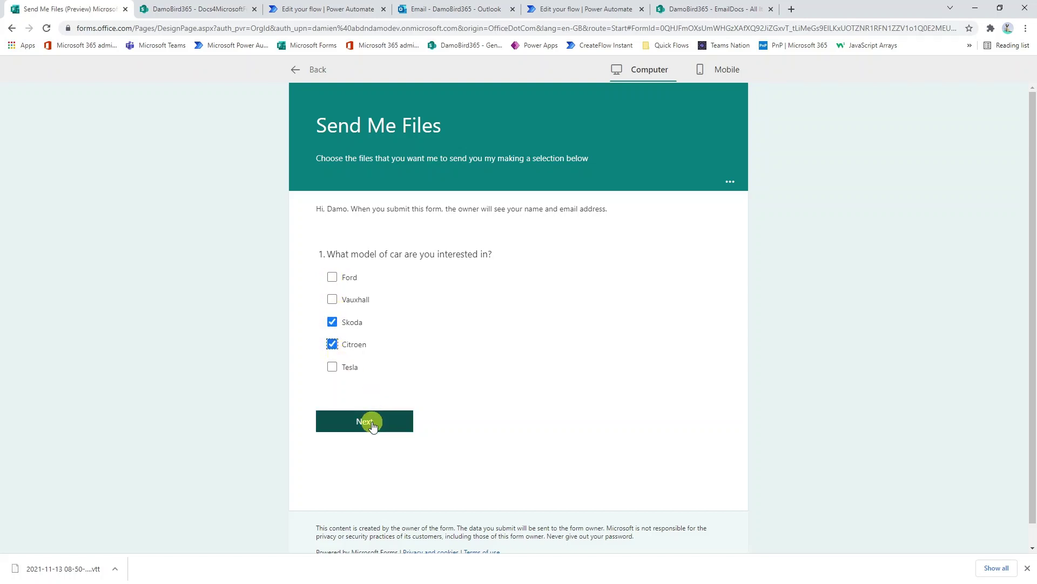
pyautogui.click(372, 424)
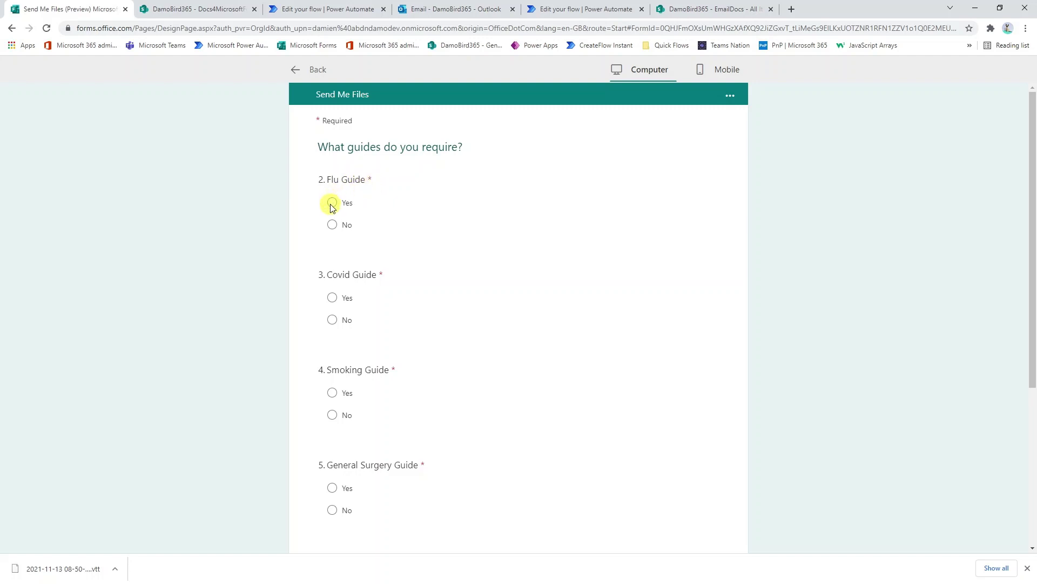
# Step: Answer Yes for the Flu and Covid guides, No for Smoking and General Surgery, enter 123 as the email answer, and submit the form
pyautogui.click(332, 299)
pyautogui.click(332, 415)
pyautogui.click(333, 511)
pyautogui.scroll(-3, 447, 445)
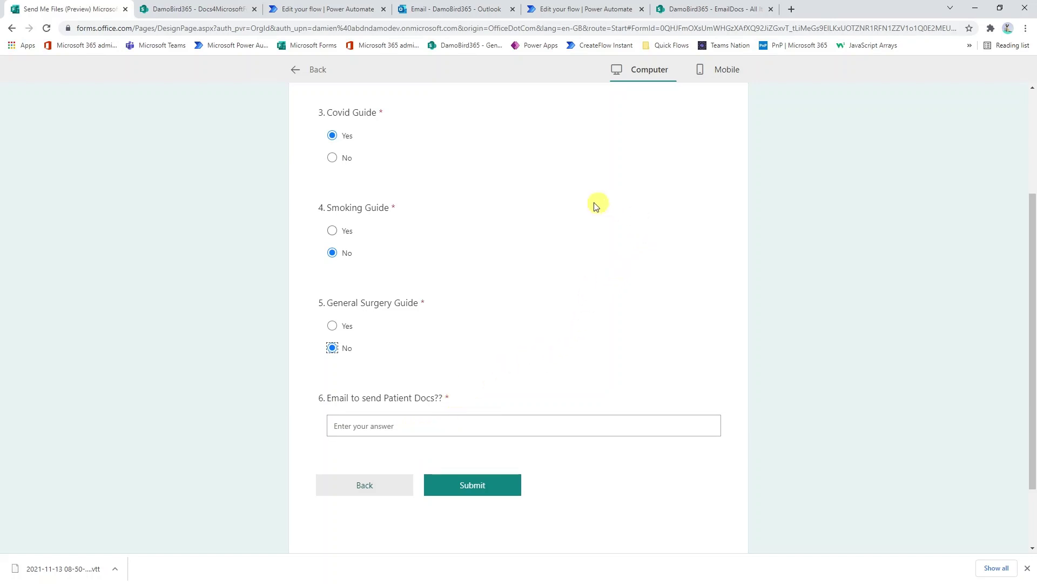
pyautogui.click(386, 424)
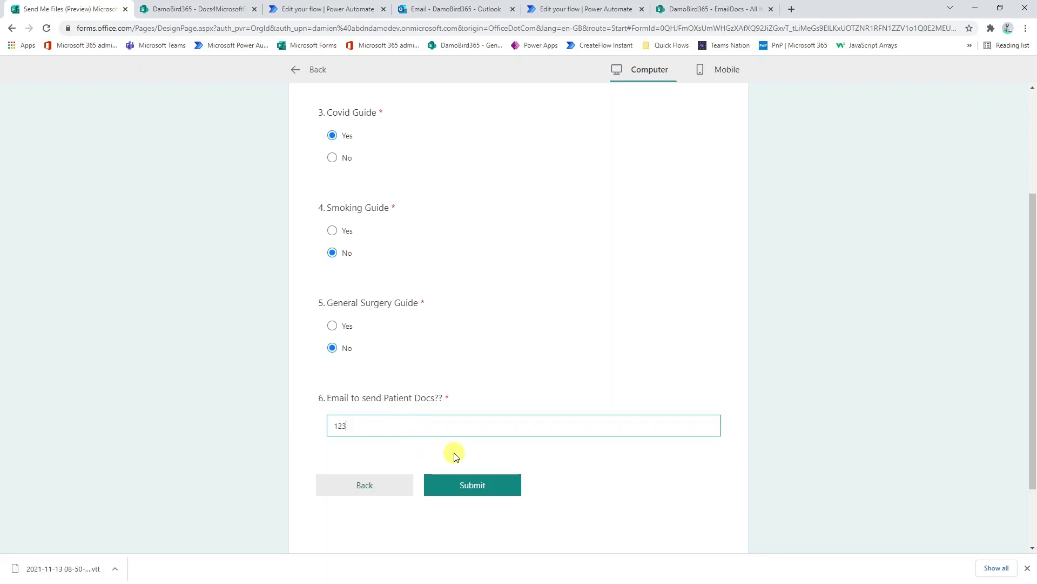
pyautogui.click(474, 484)
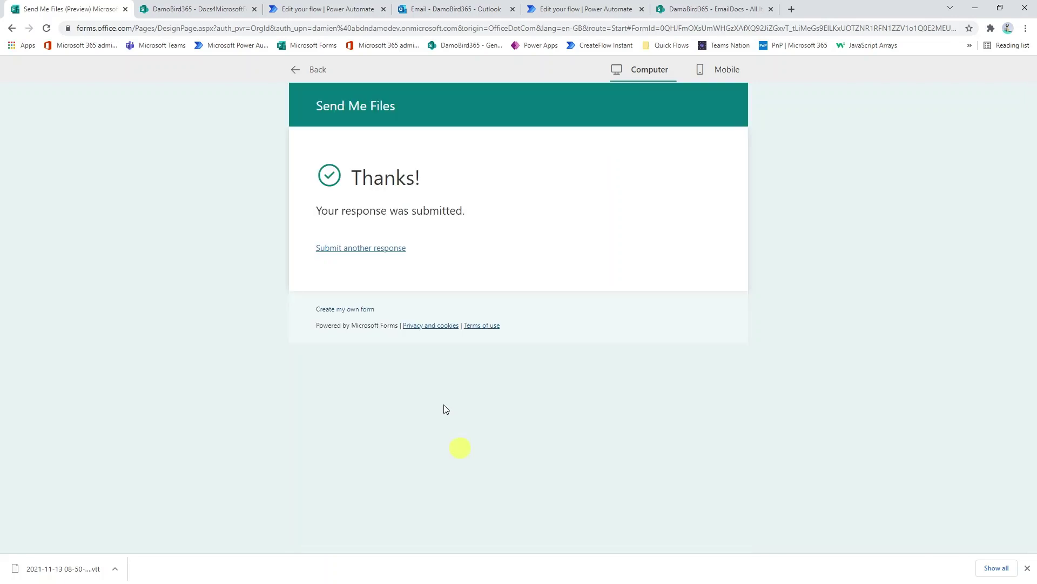
# Step: Return to the flow run and examine the inputs and outputs of the Multiple Answer action
pyautogui.click(327, 9)
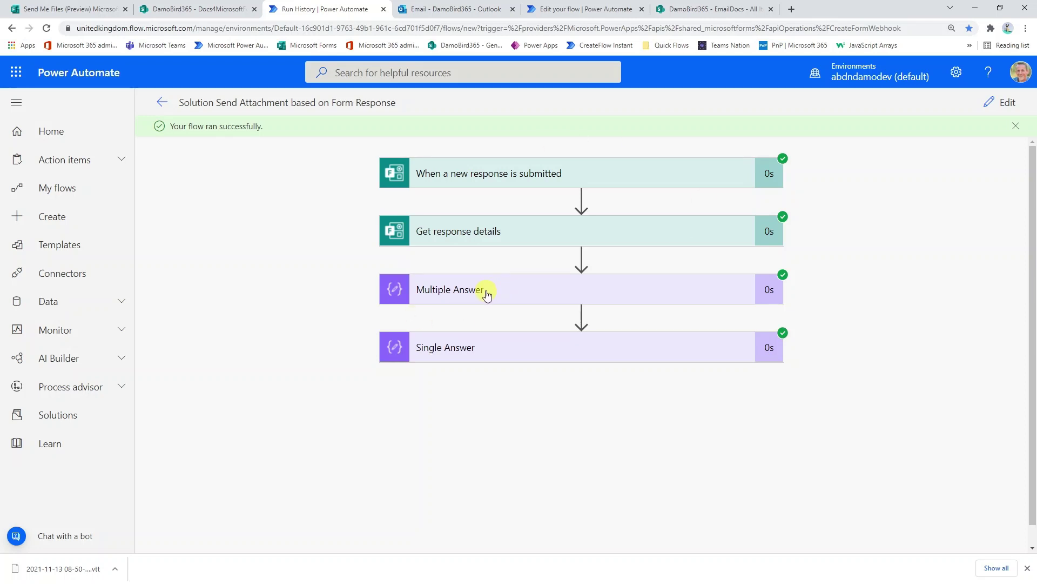
pyautogui.click(485, 295)
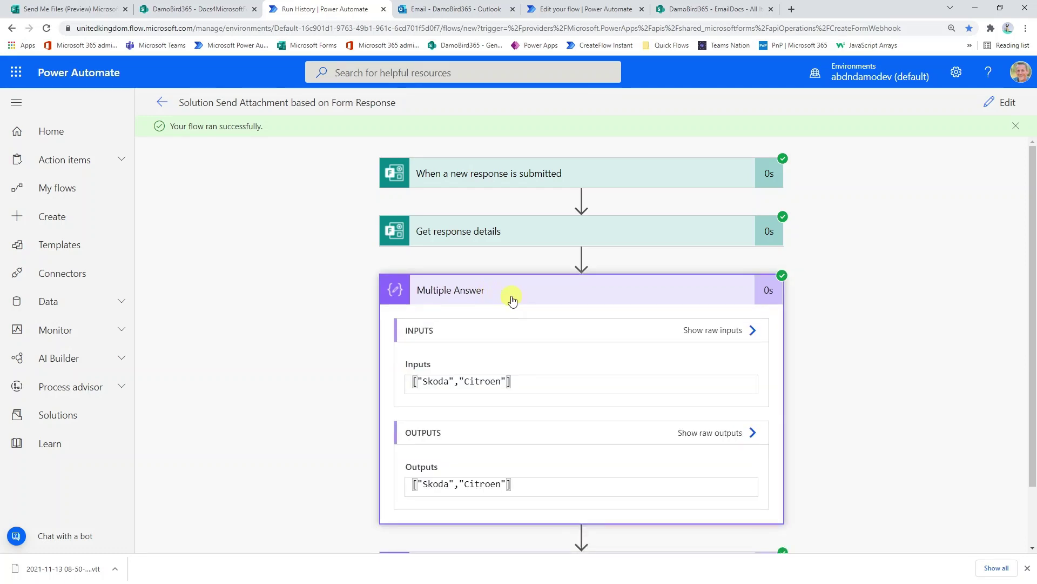
pyautogui.moveTo(519, 382); pyautogui.dragTo(409, 381)
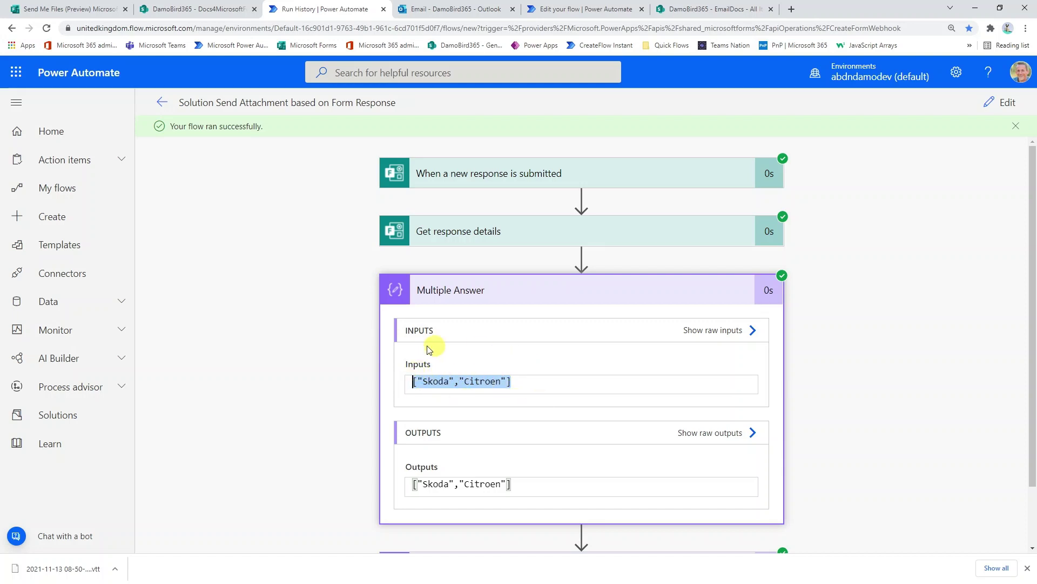
pyautogui.click(525, 382)
# Step: Examine the run inputs and outputs of the Single Answer action, and collapse the expanded action details
pyautogui.scroll(-2, 468, 465)
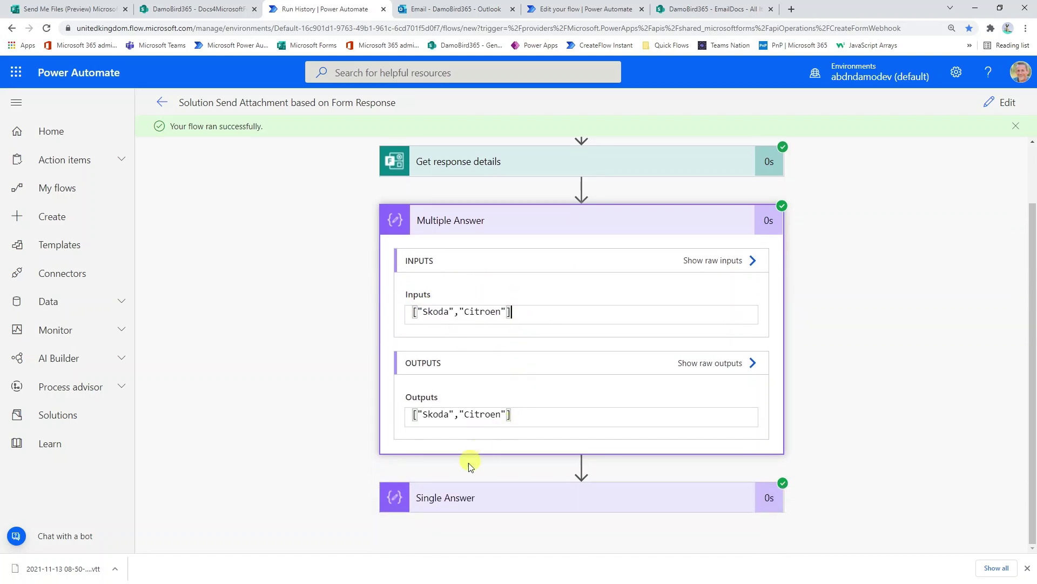
pyautogui.scroll(-3, 521, 431)
pyautogui.scroll(-1, 518, 435)
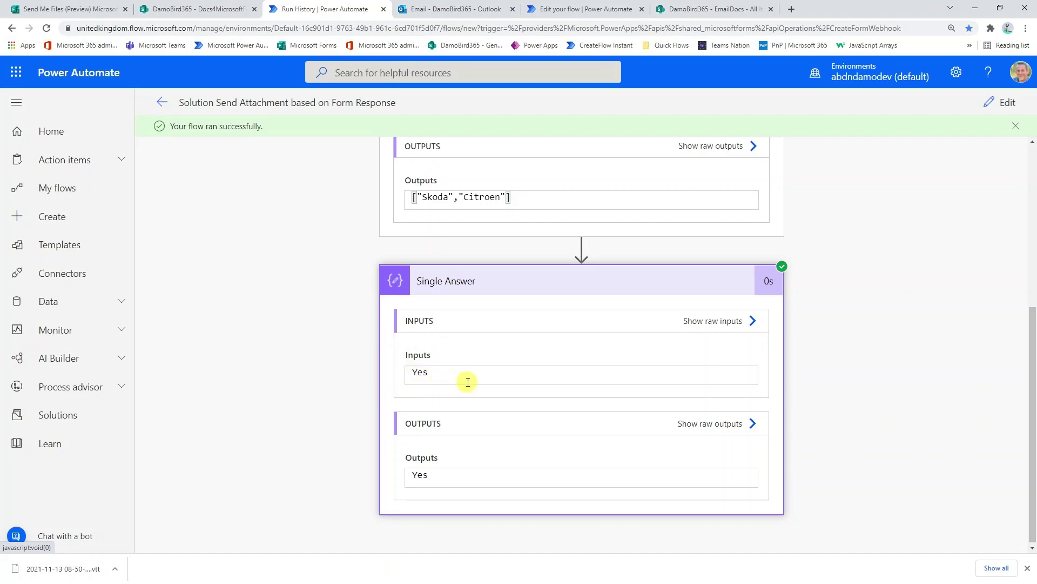
pyautogui.click(497, 290)
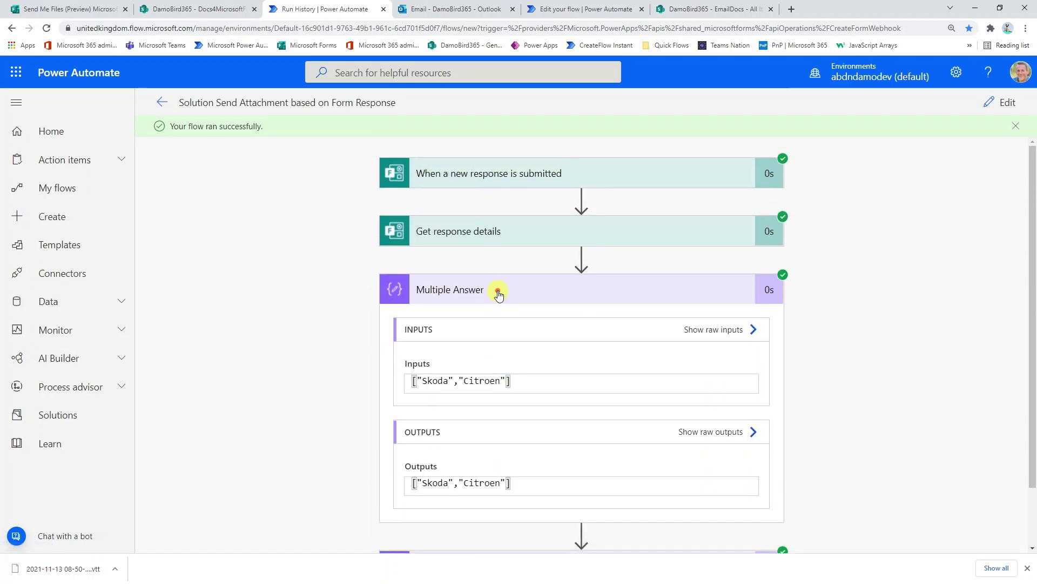
pyautogui.click(498, 291)
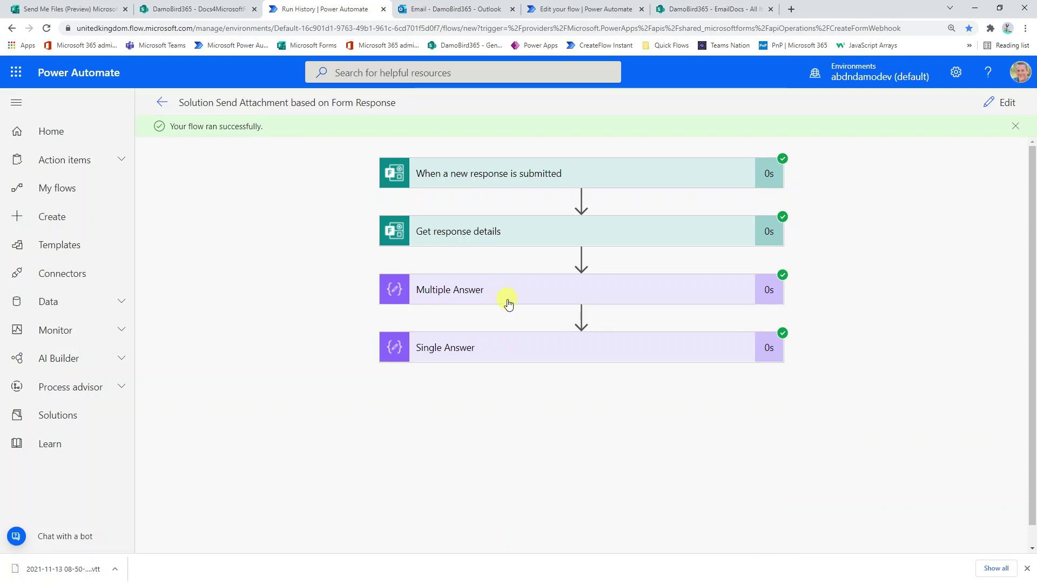
# Step: Switch to the SharePoint Docs4MicrosoftForms folder and look through the files in CarDocs
pyautogui.click(205, 11)
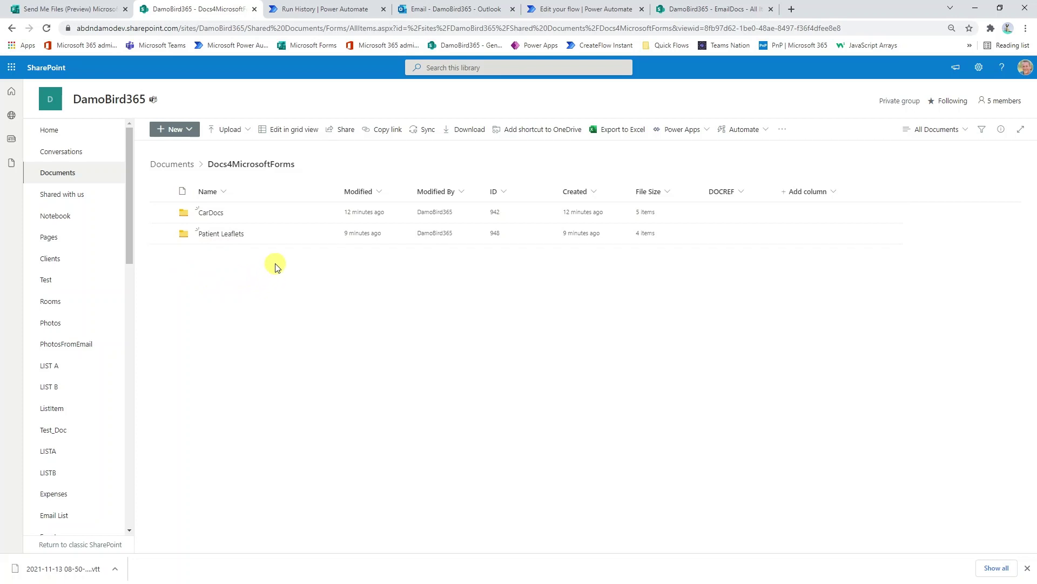
pyautogui.click(216, 213)
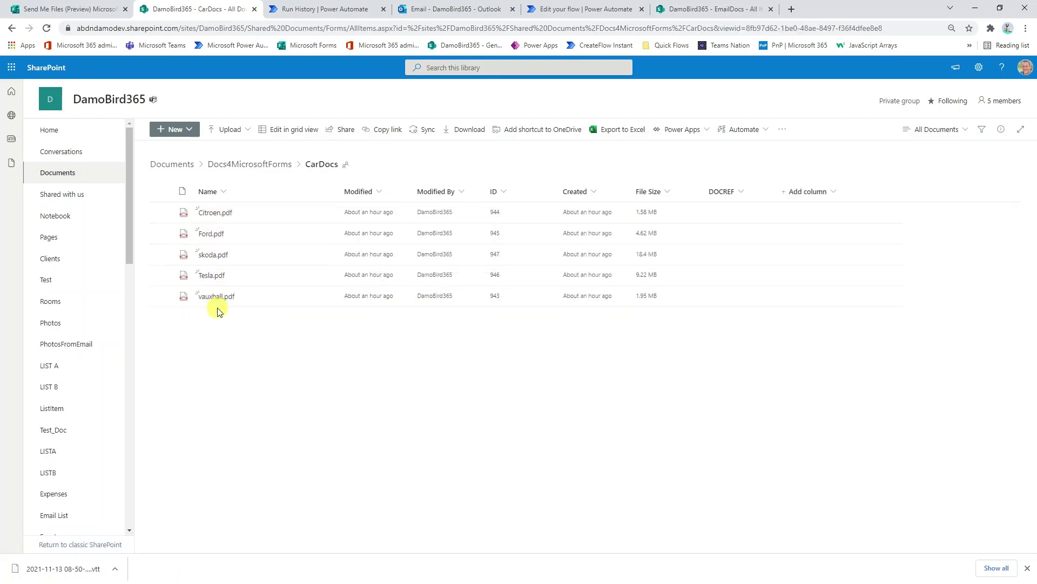
pyautogui.moveTo(210, 217)
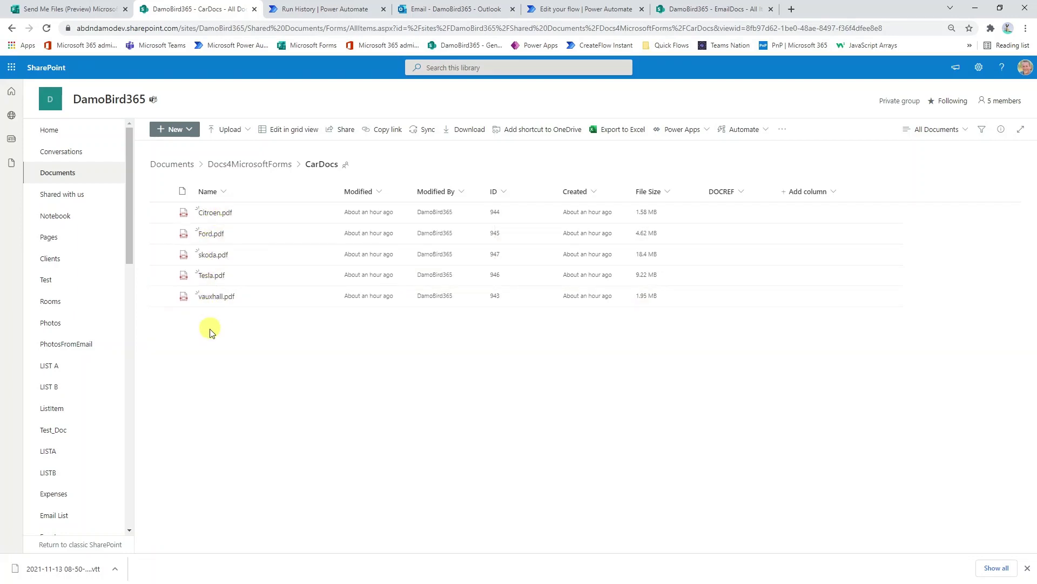
# Step: Go back to Docs4MicrosoftForms and check the file names in the Patient Leaflets folder
pyautogui.click(252, 165)
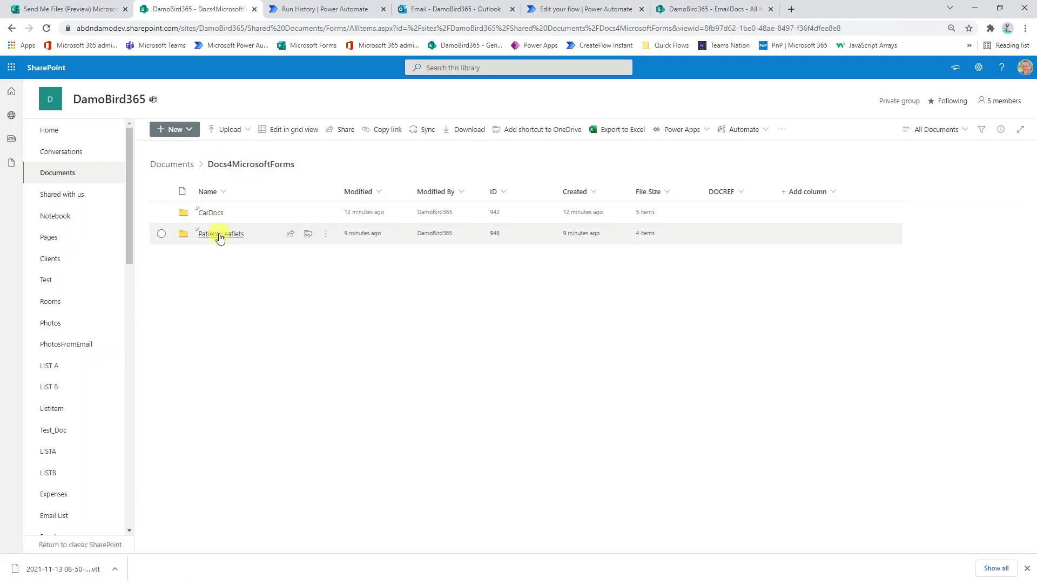
pyautogui.click(220, 238)
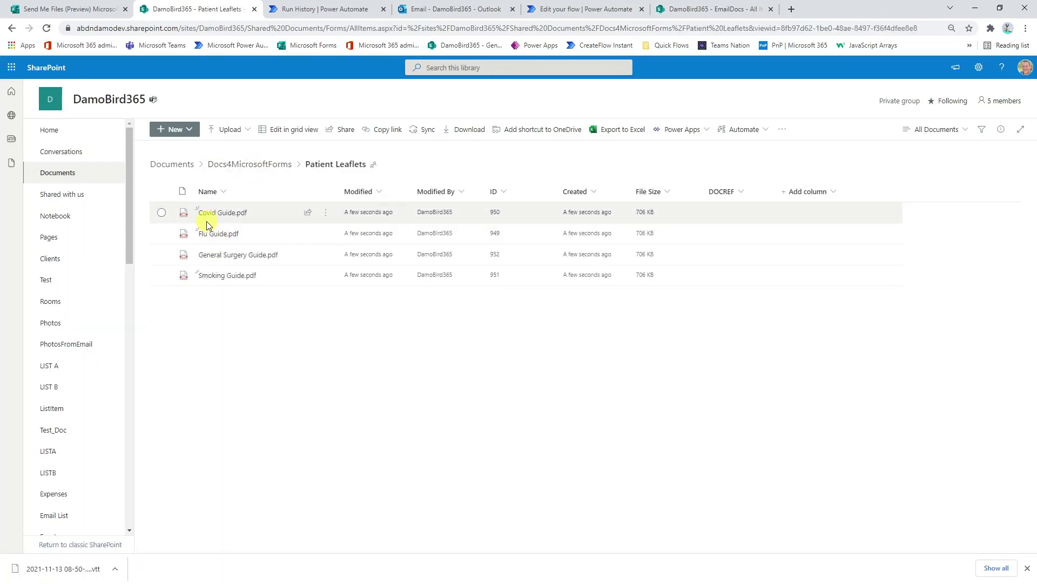
pyautogui.moveTo(203, 262)
pyautogui.moveTo(219, 280)
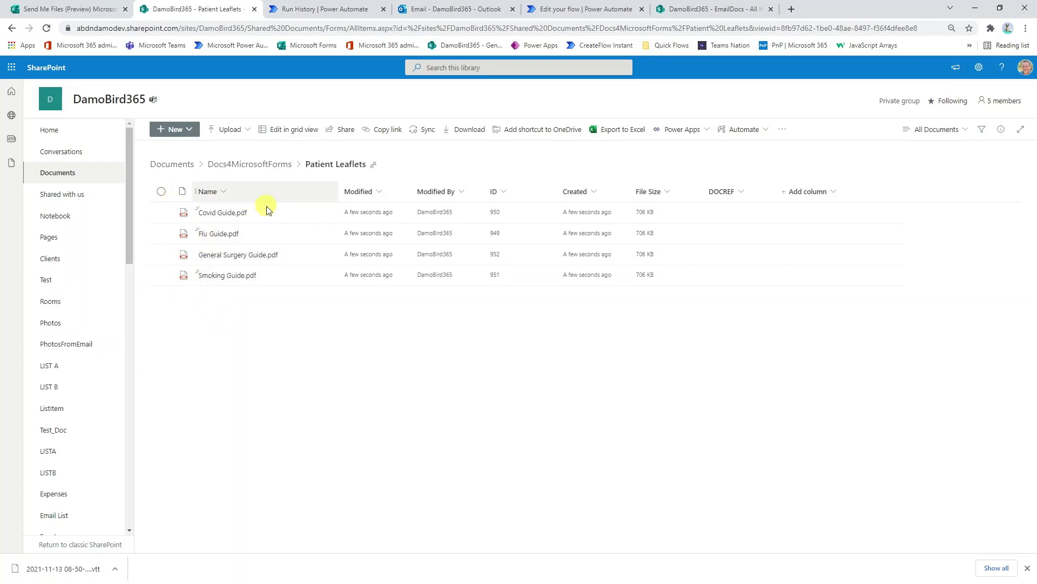
pyautogui.moveTo(243, 217)
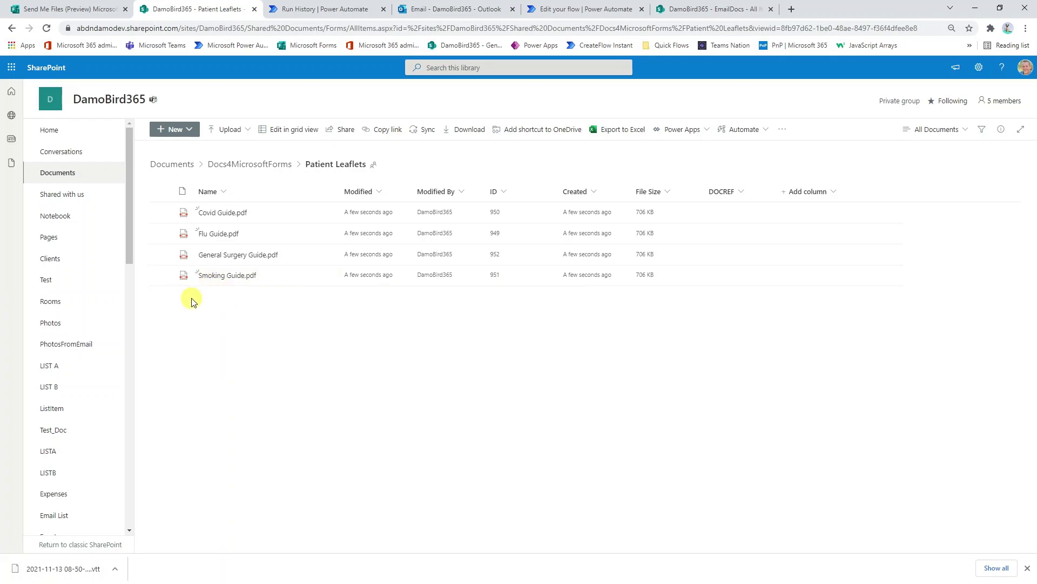
# Step: Return to Power Automate, open the flow for editing, and delete the Multiple Answer and Single Answer actions
pyautogui.click(317, 8)
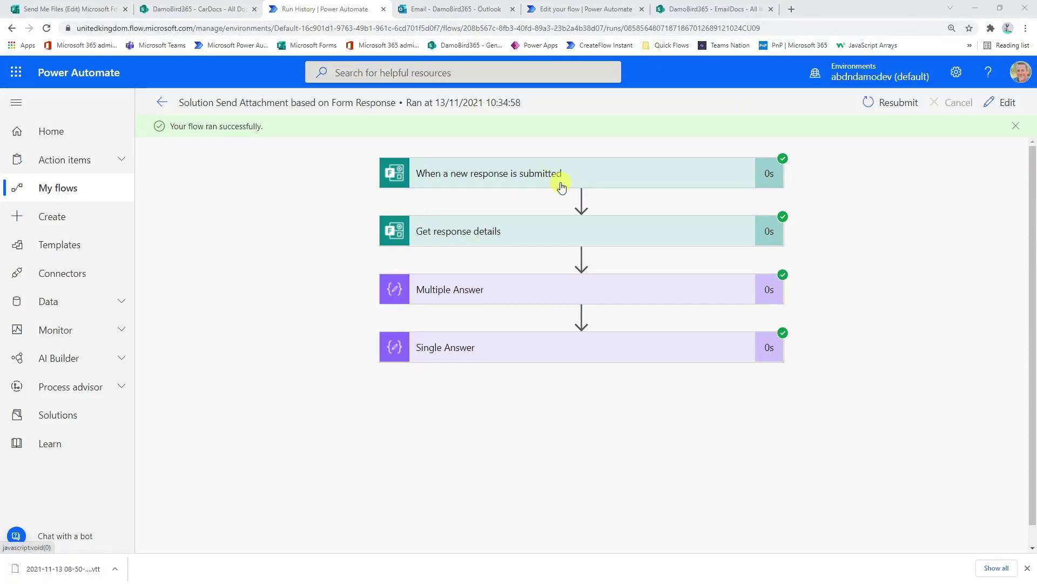
pyautogui.click(1001, 108)
pyautogui.click(775, 259)
pyautogui.click(829, 451)
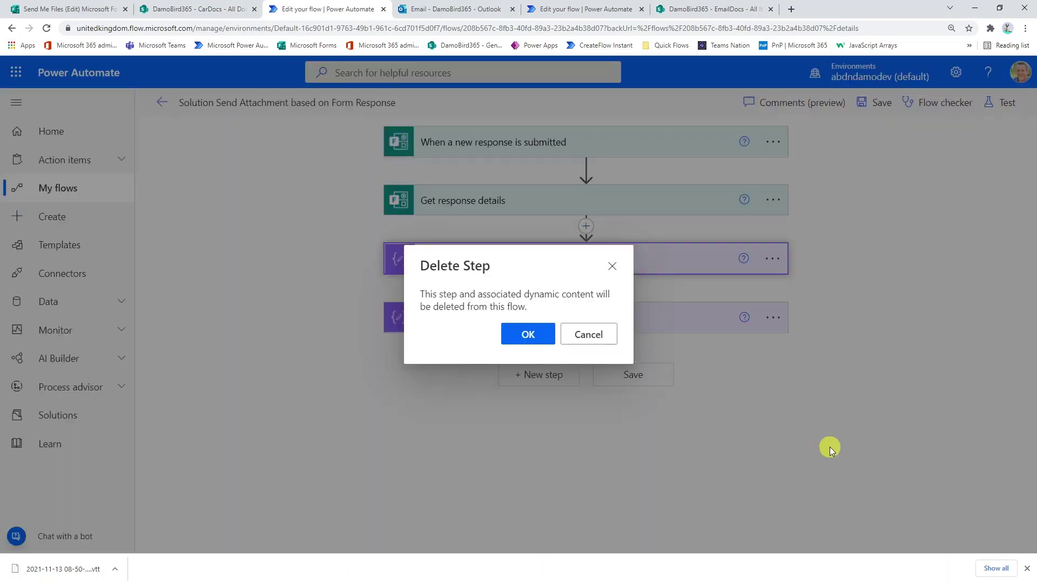
pyautogui.click(531, 334)
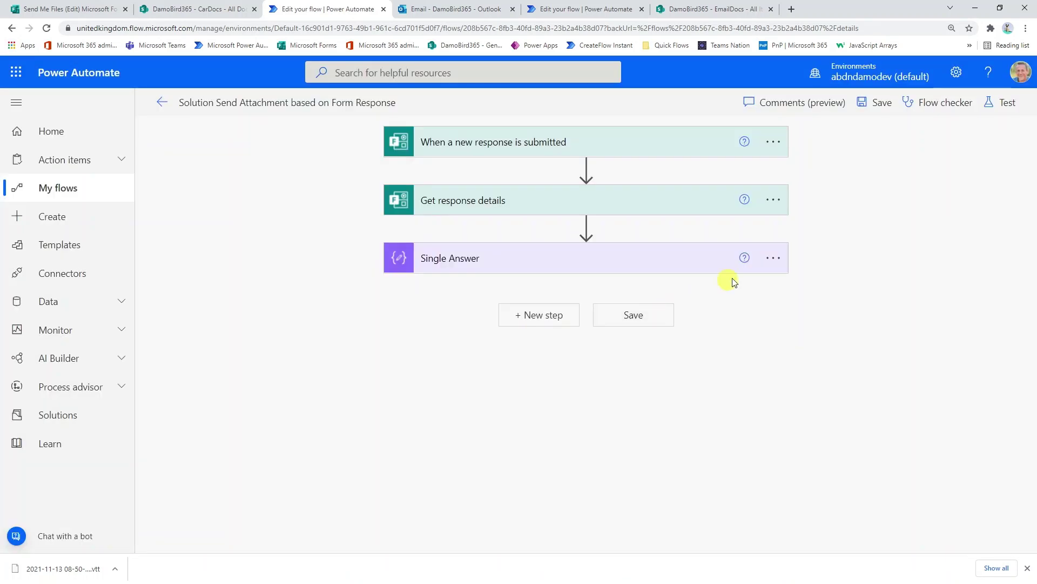
pyautogui.click(773, 258)
pyautogui.click(824, 451)
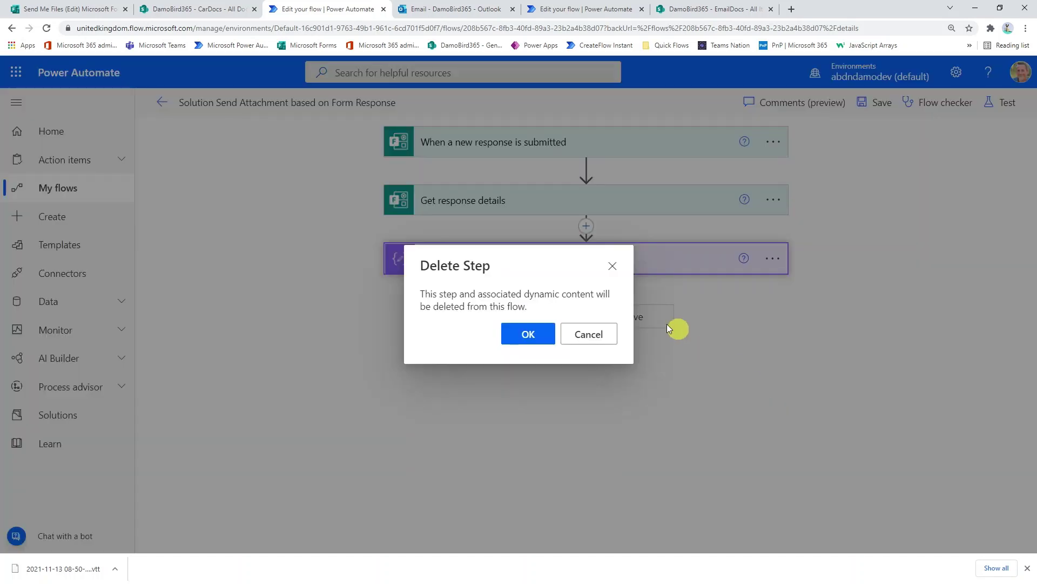
pyautogui.click(528, 334)
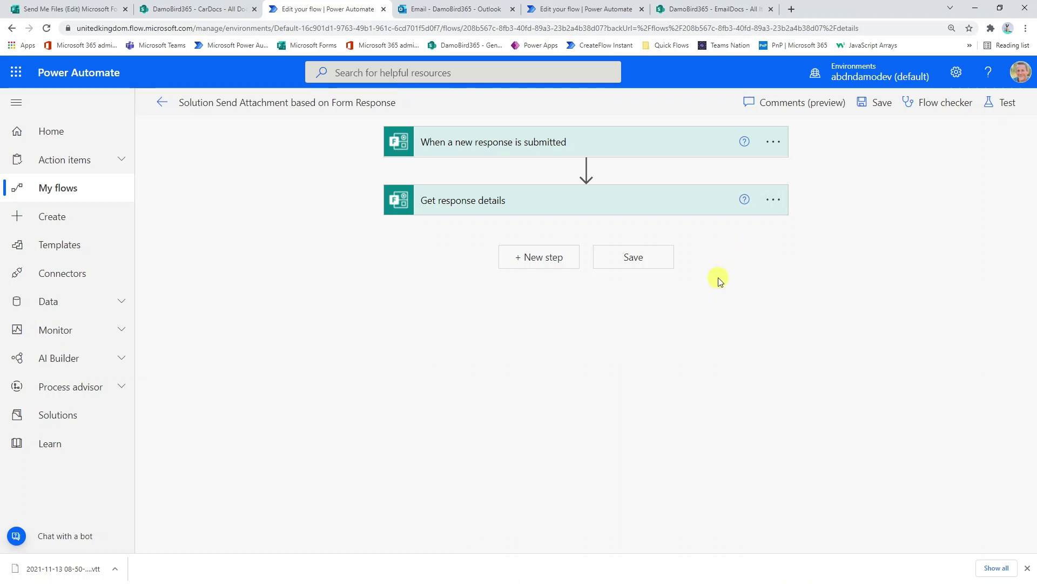
# Step: Add a Compose action after Get response details and rename it Files
pyautogui.click(537, 257)
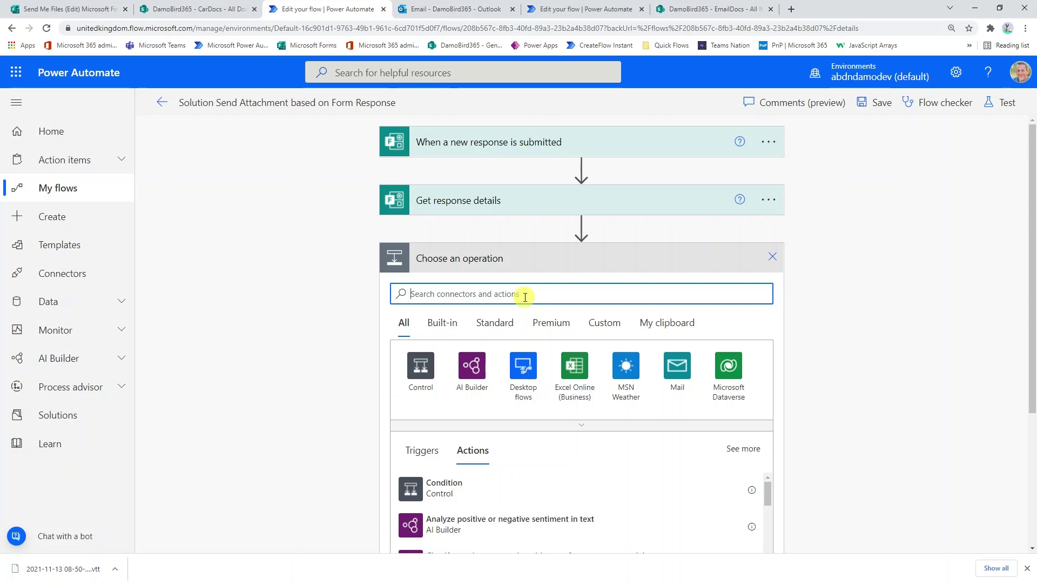
pyautogui.write('compose')
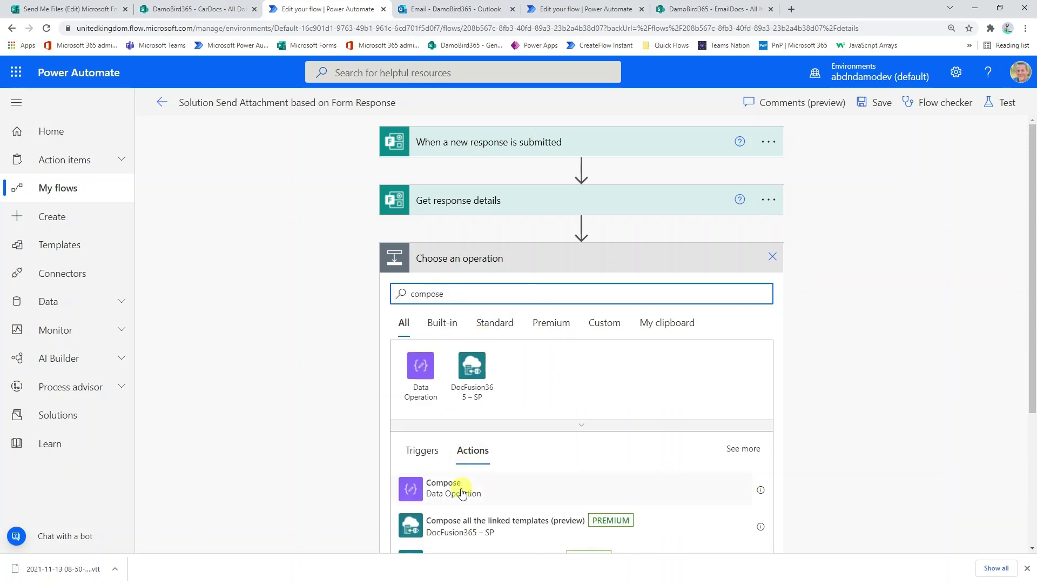
pyautogui.click(443, 487)
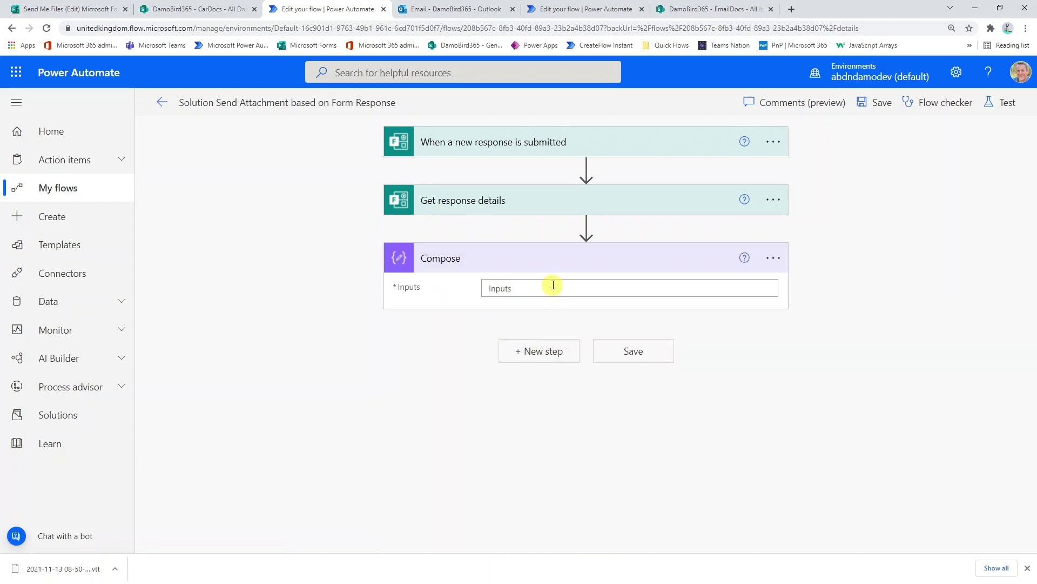
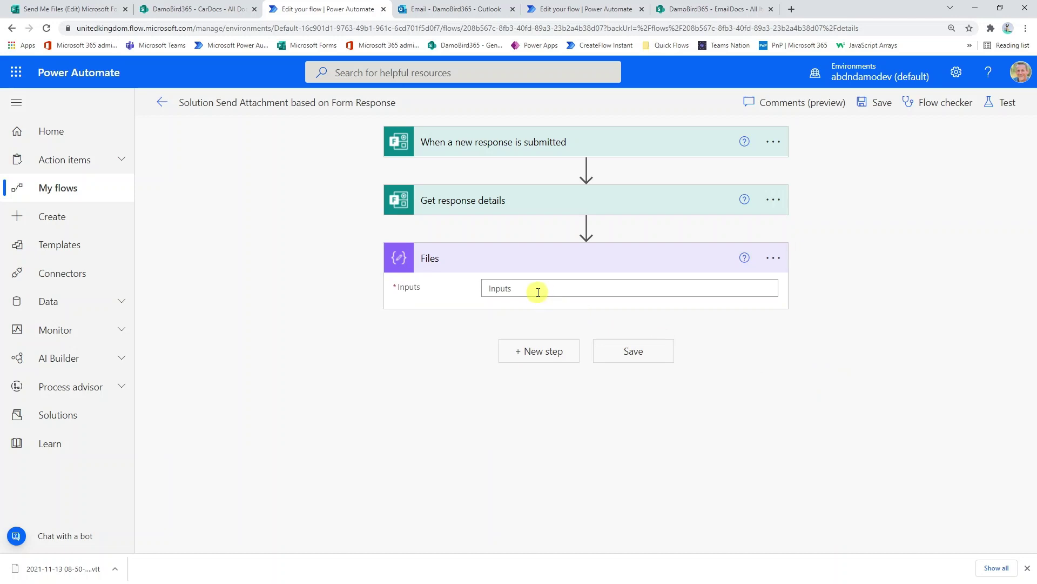
# Step: Check the car model options in the Send Me Files form and the file names in the SharePoint CarDocs folder
pyautogui.click(535, 290)
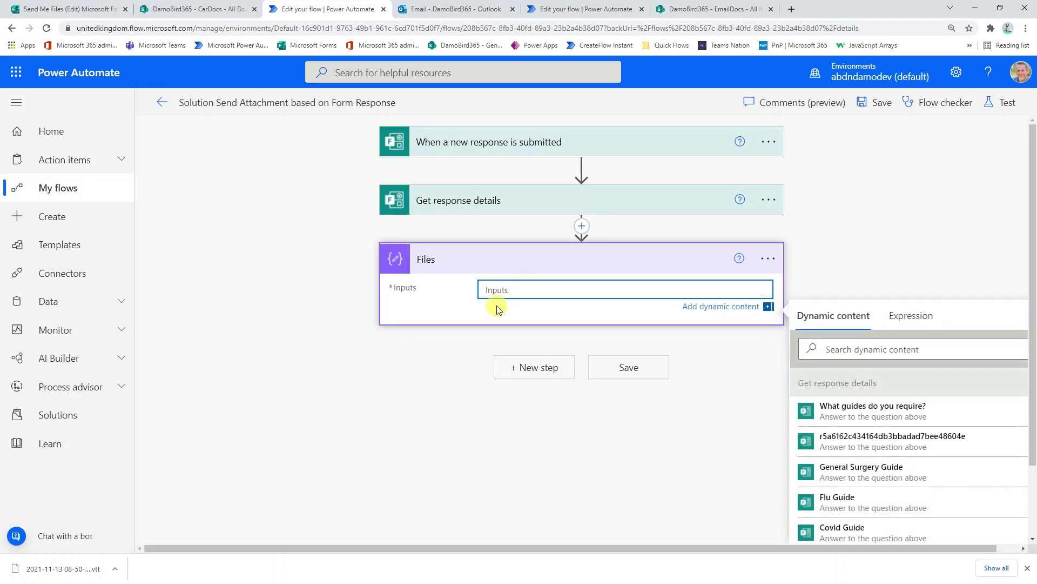
pyautogui.click(67, 9)
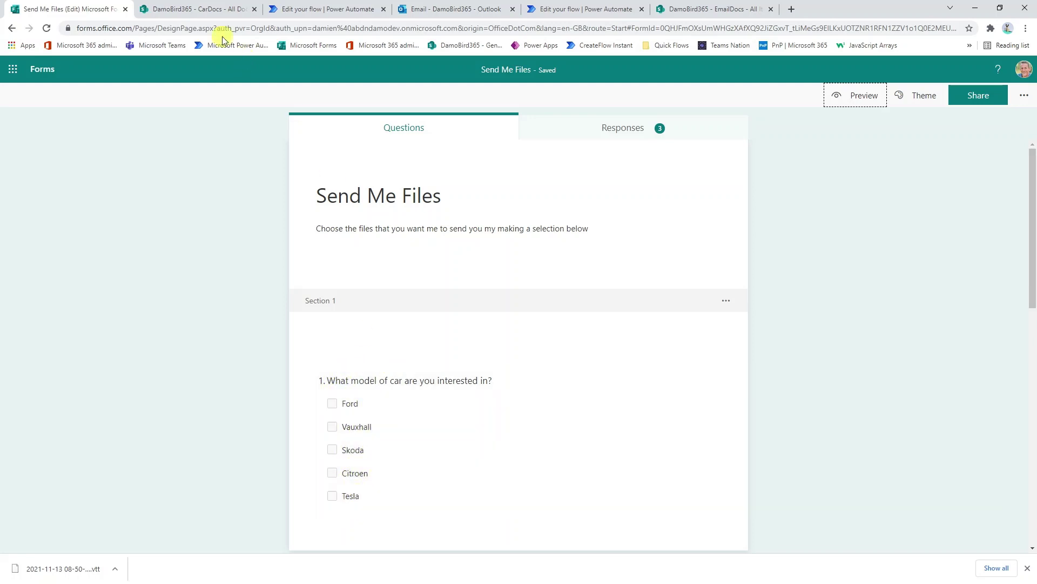
pyautogui.click(202, 10)
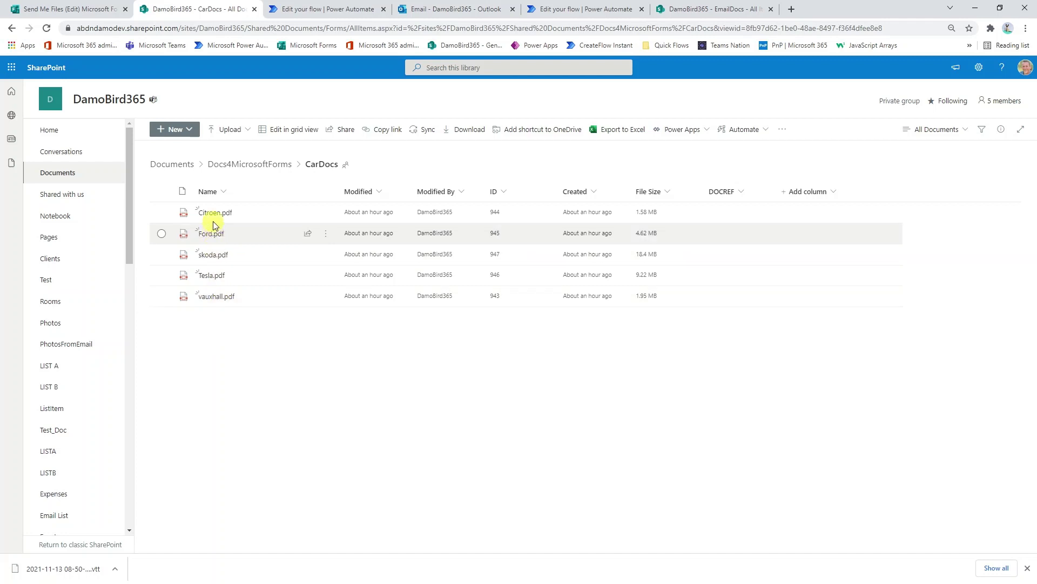
pyautogui.moveTo(211, 215)
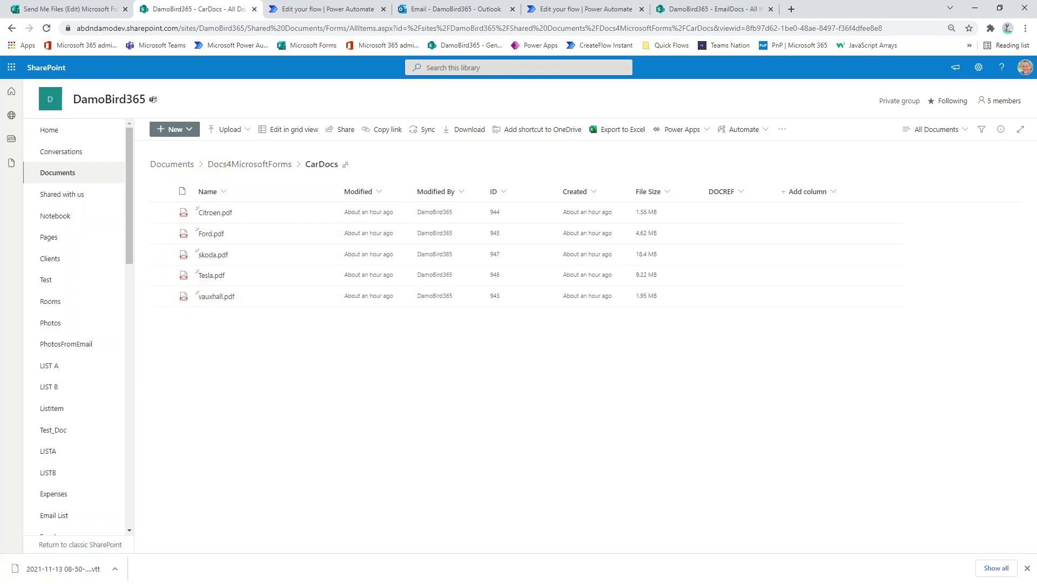
# Step: Switch to Notepad++ for the JSON object mapping Citroen, Ford, Skoda, Tesla and Vauxhall to their PDF names, and enter it as the Files input in Power Automate
pyautogui.hotkey('alt', 'Tab')
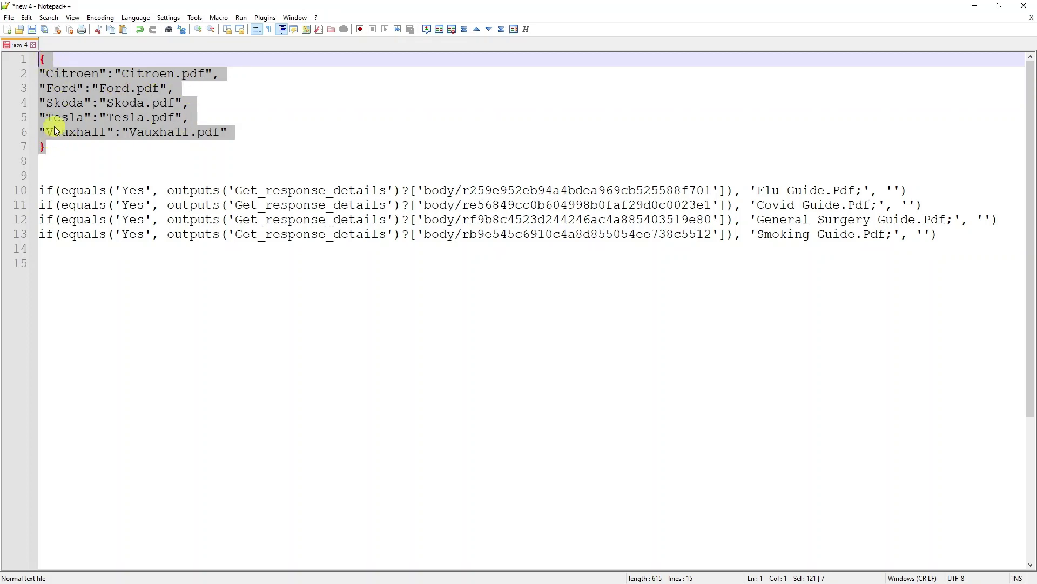
pyautogui.click(973, 6)
pyautogui.click(303, 11)
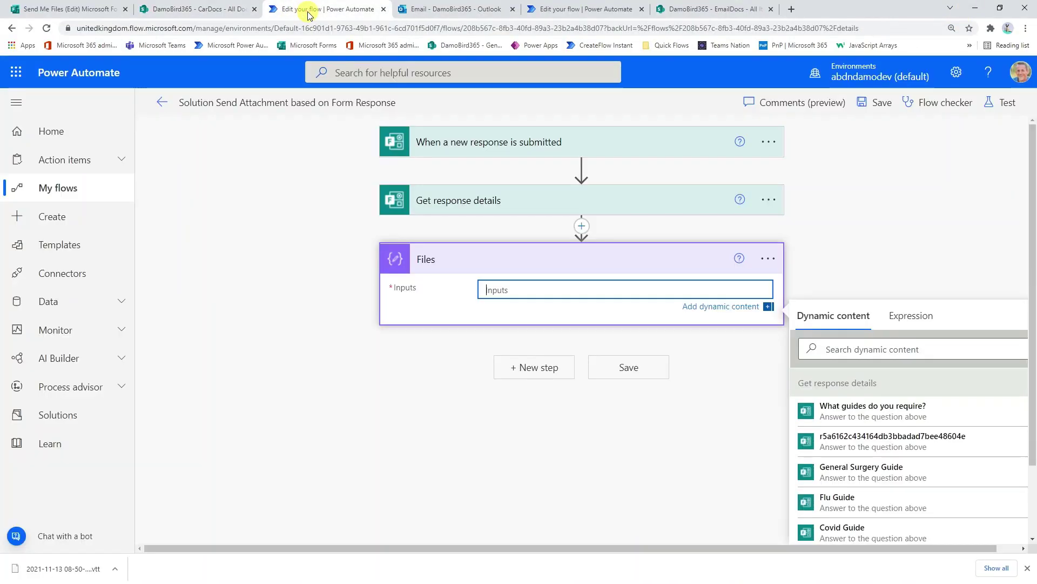
pyautogui.write('{ "Citroen":"Citroen.pdf", "Ford":"Ford.pdf", "Skoda":"Skoda.pdf", "Tesla":"Tesla.pdf", "Vauxhall":"Vauxhall.pdf" }')
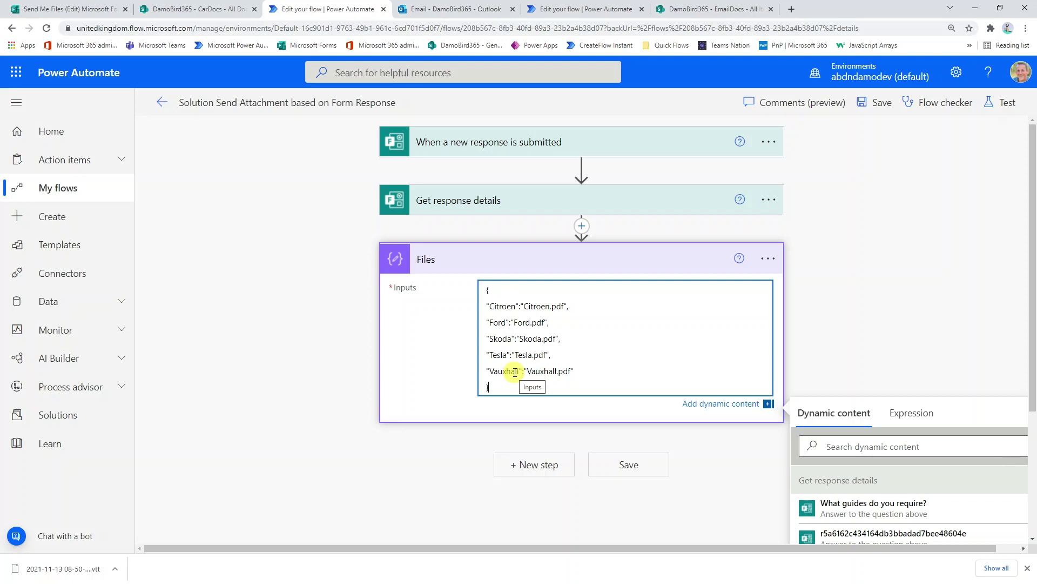
pyautogui.click(532, 263)
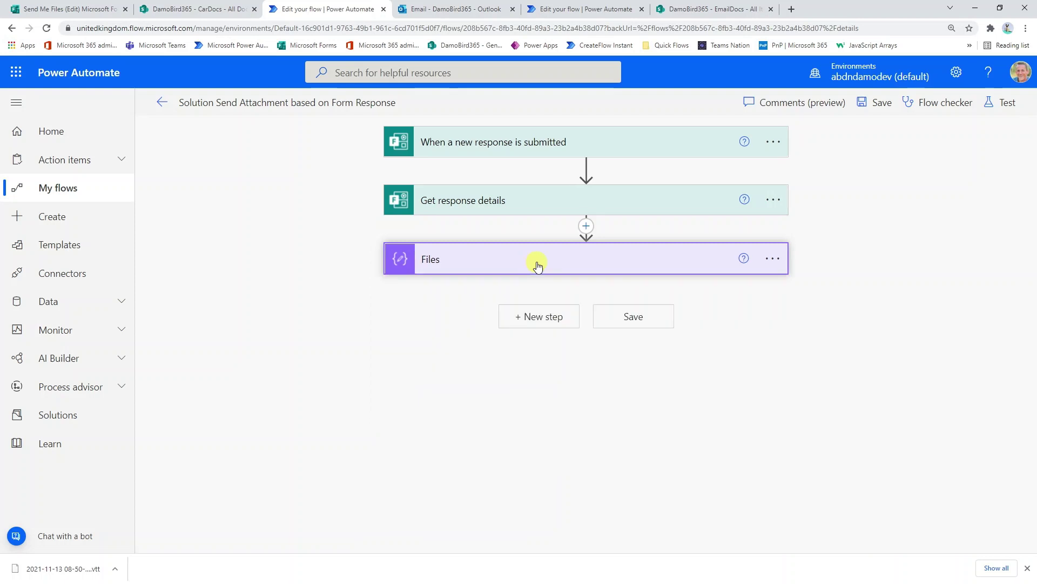
# Step: Add an Apply to each control after the Files action
pyautogui.click(548, 321)
pyautogui.write('apply')
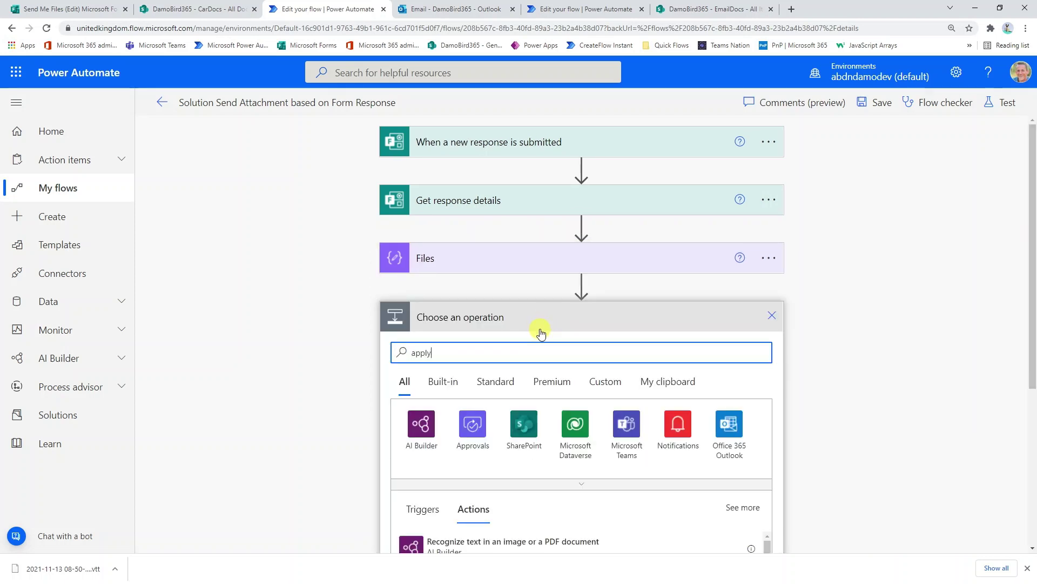
pyautogui.scroll(-2, 503, 389)
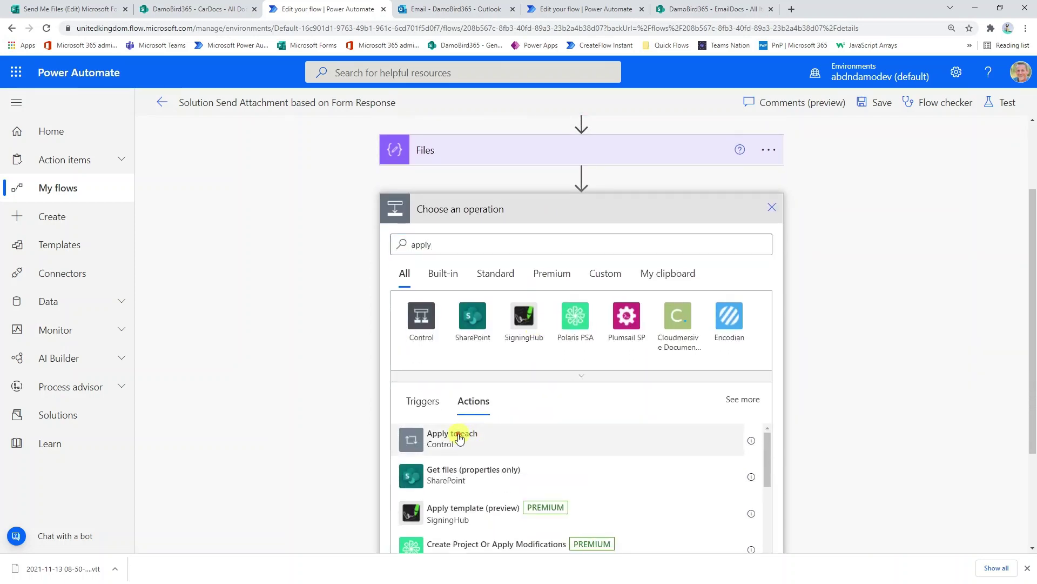
pyautogui.click(460, 439)
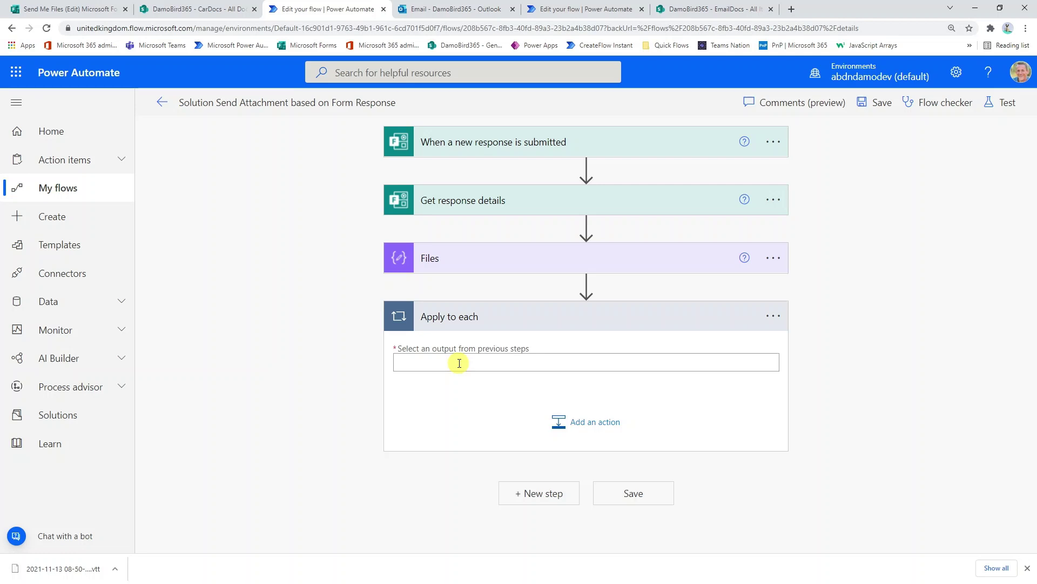
# Step: Set the Apply to each input to a json() expression wrapping the "What model of car are you interested in?" answer
pyautogui.click(453, 362)
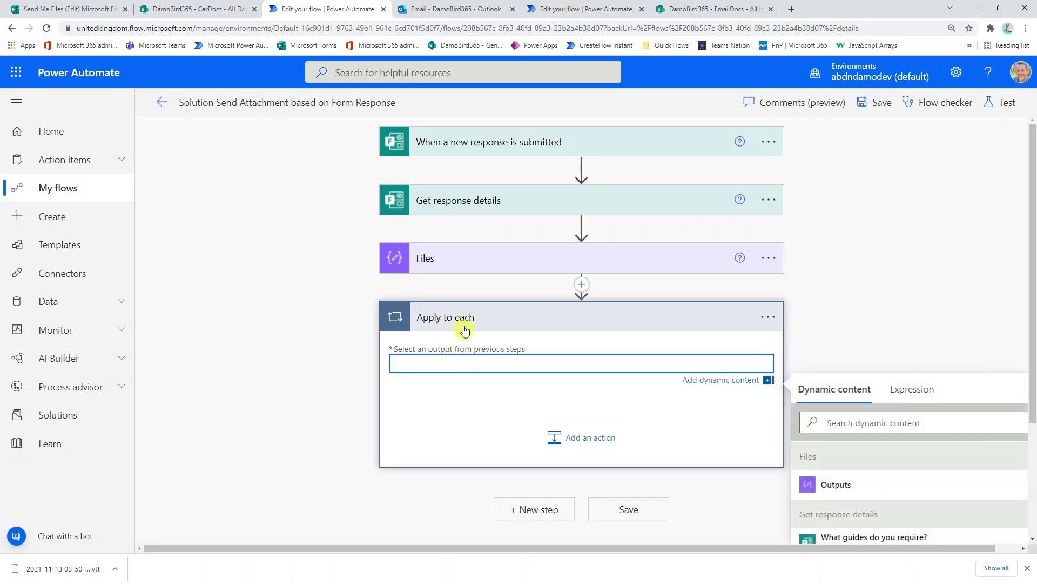
pyautogui.scroll(-2, 907, 383)
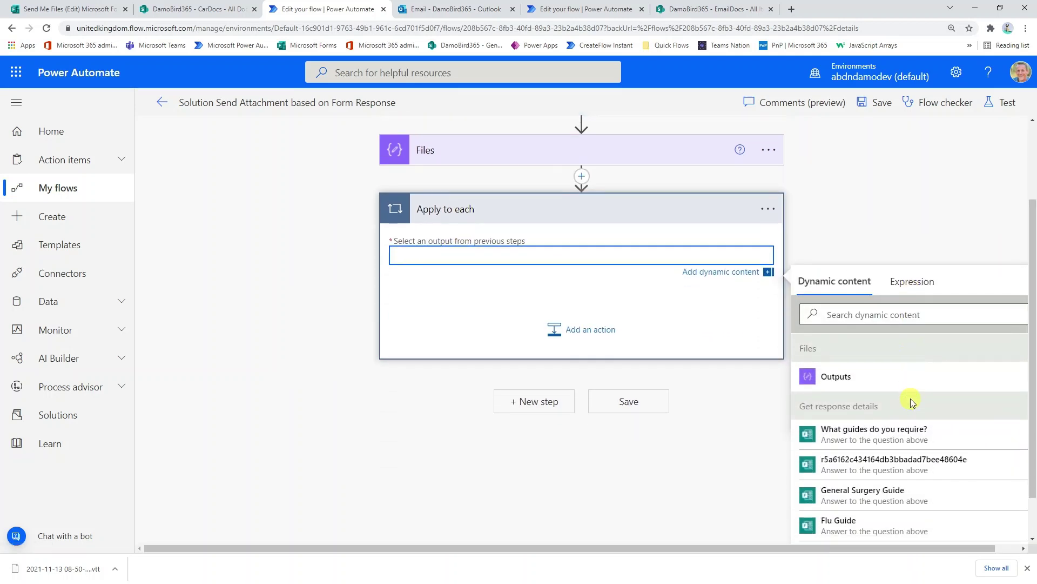
pyautogui.click(909, 295)
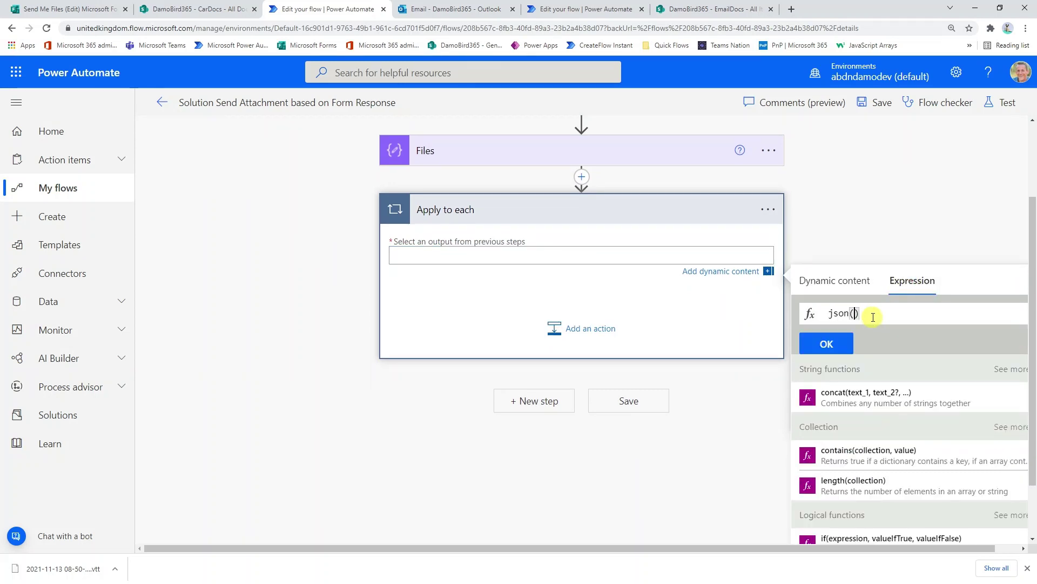
pyautogui.click(850, 292)
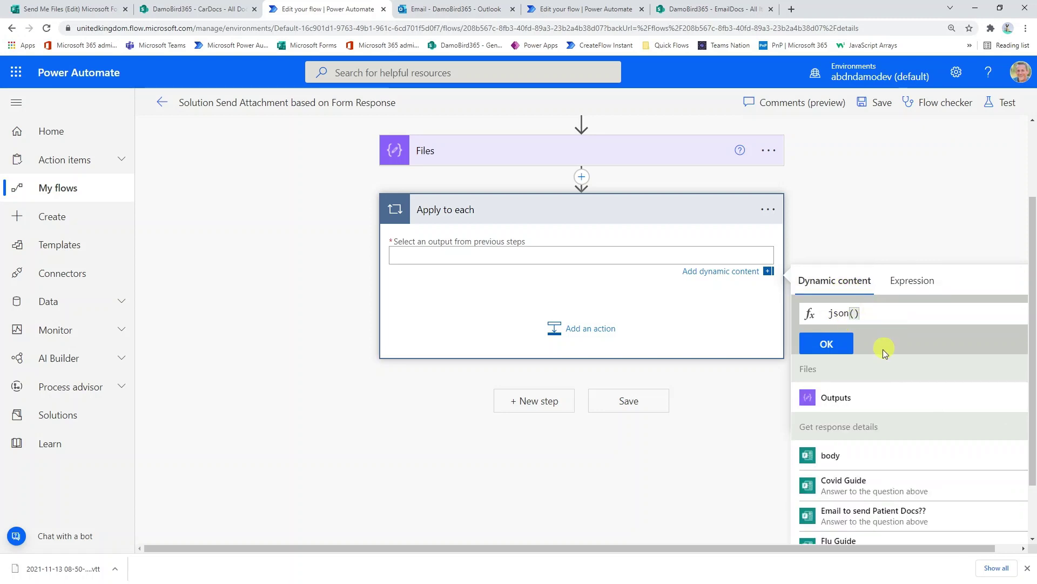
pyautogui.scroll(-3, 878, 363)
pyautogui.scroll(-2, 880, 400)
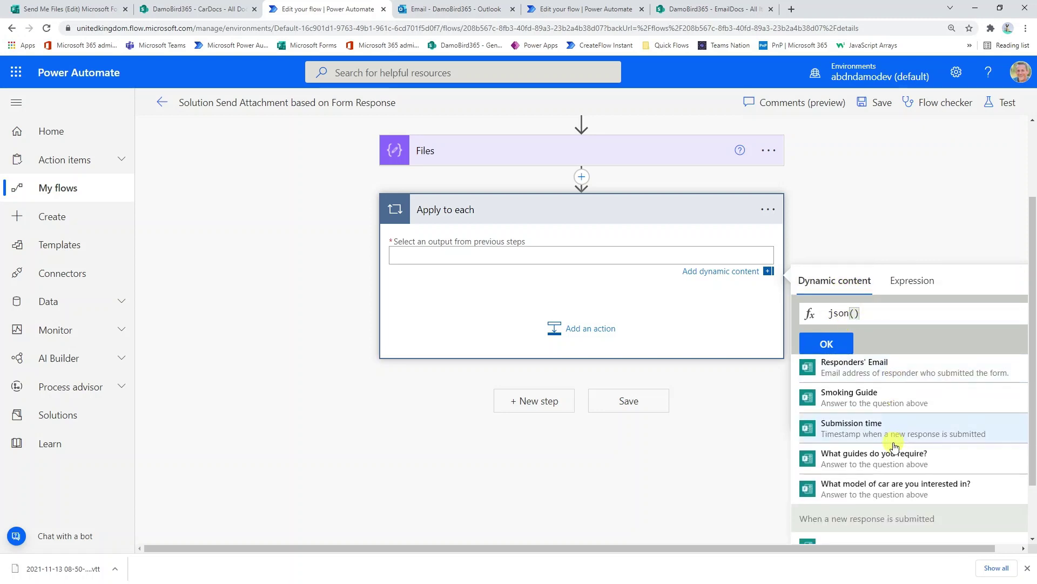
pyautogui.click(926, 481)
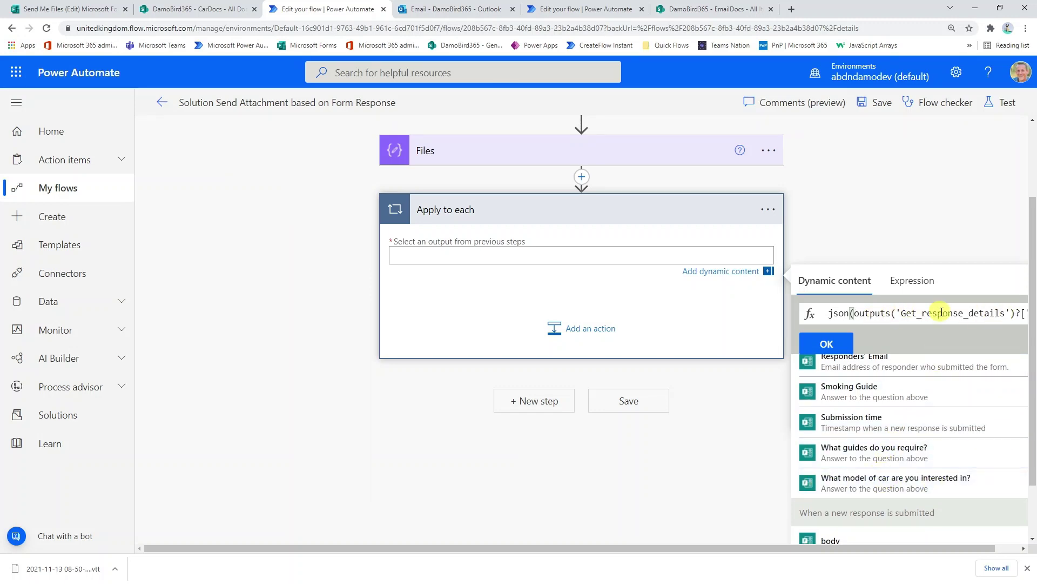
pyautogui.click(841, 344)
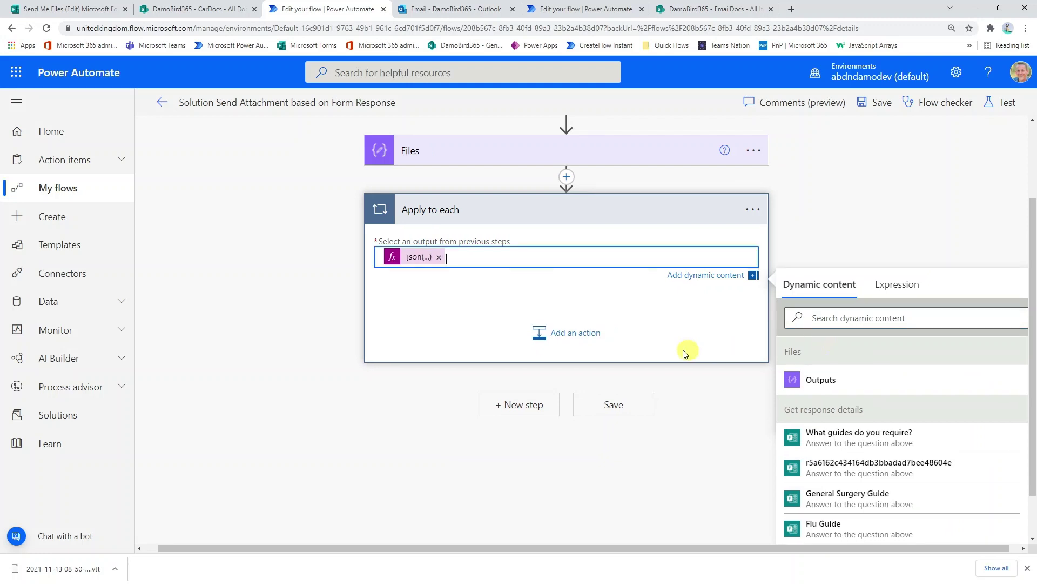
# Step: Add the SharePoint action Get file content using path inside the Apply to each loop
pyautogui.click(566, 340)
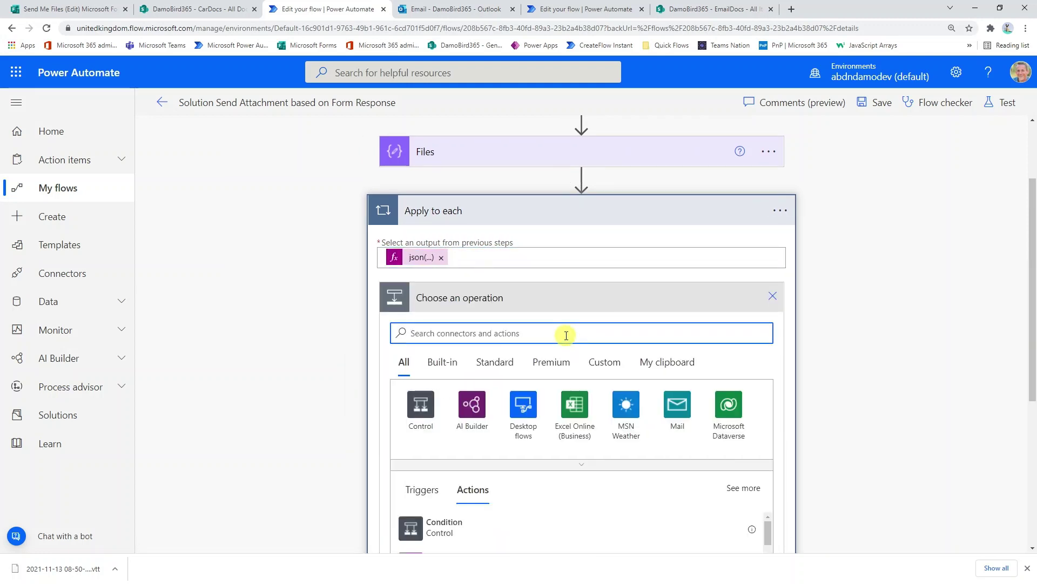
pyautogui.write('get file co')
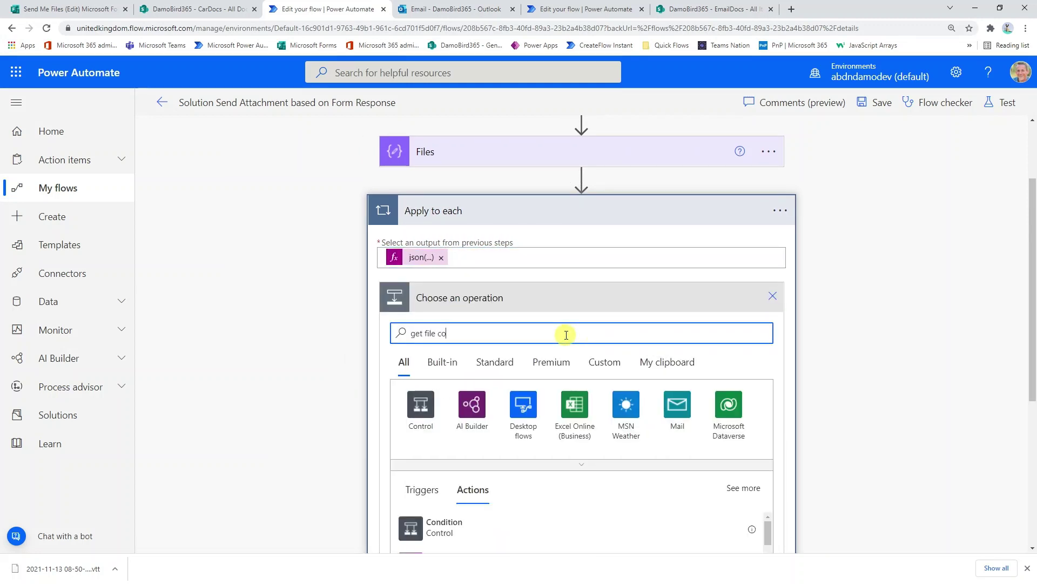
pyautogui.write('ntent ')
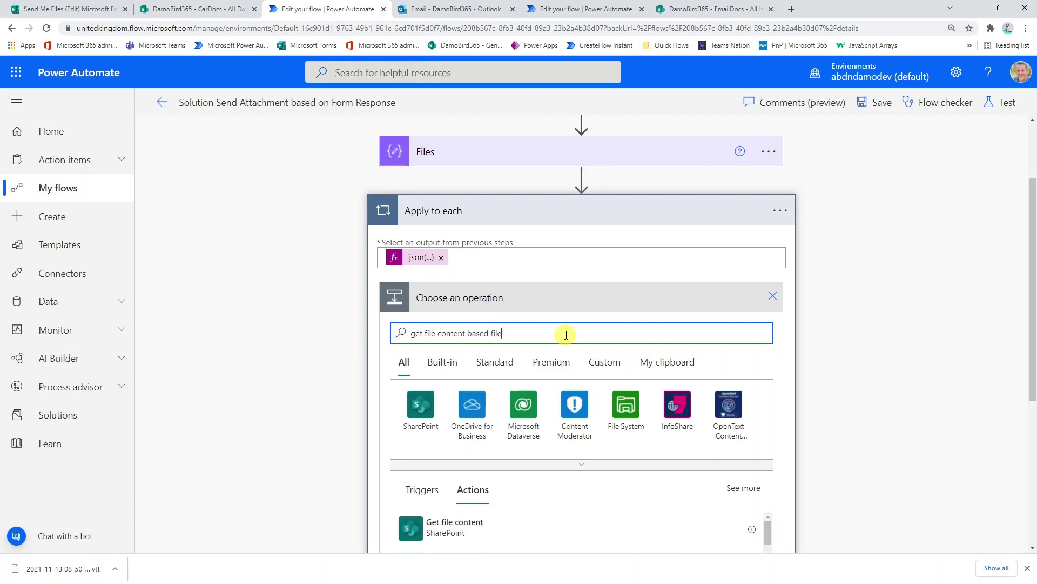
pyautogui.write('based filepath')
pyautogui.scroll(-5, 500, 432)
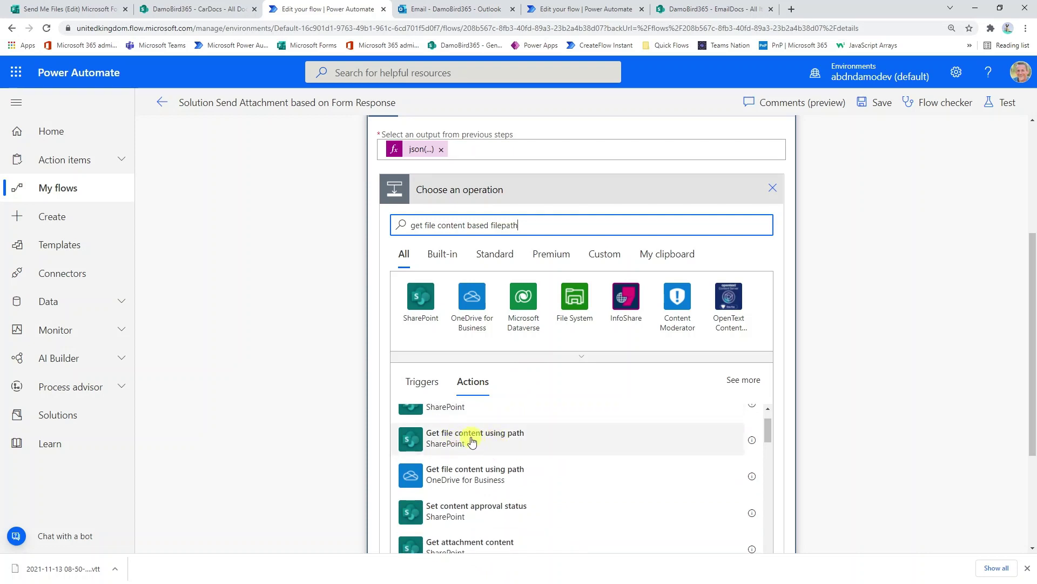
pyautogui.click(471, 441)
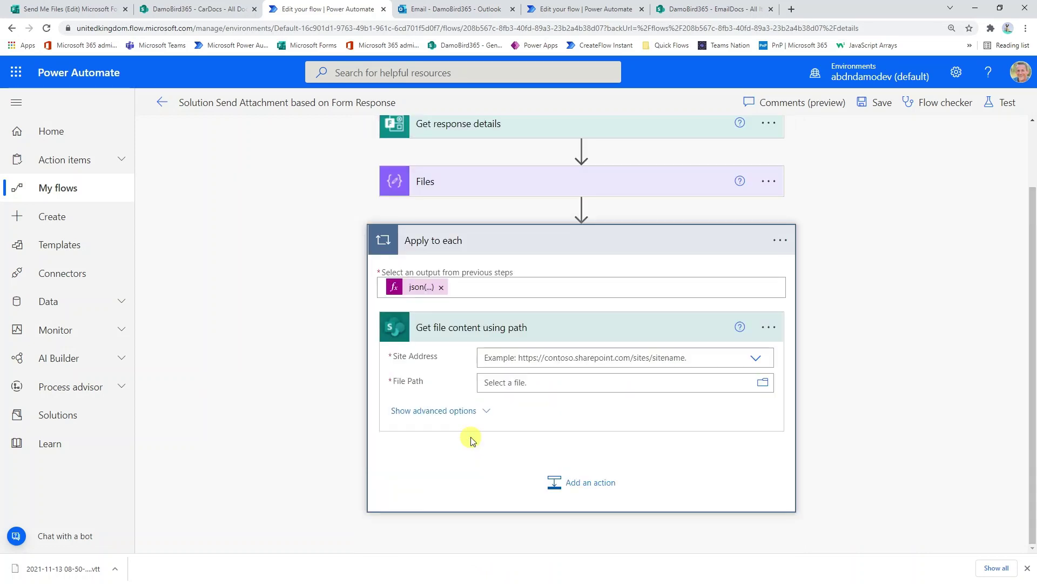
# Step: Set the action's site address to DamoBird365 and its file path to /Shared Documents/Docs4MicrosoftForms/CarDocs/Citroen.pdf
pyautogui.click(754, 335)
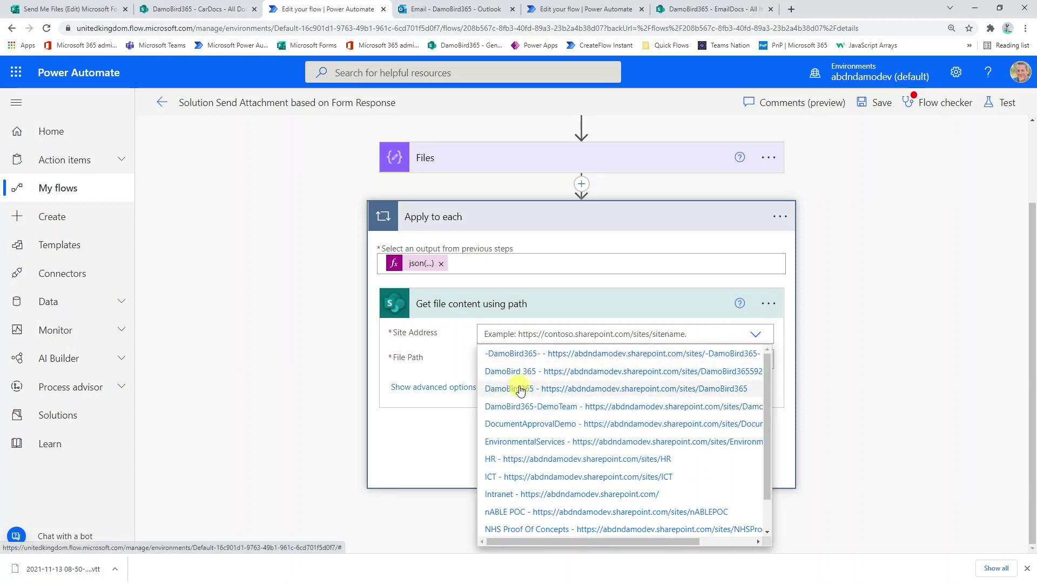
pyautogui.click(521, 390)
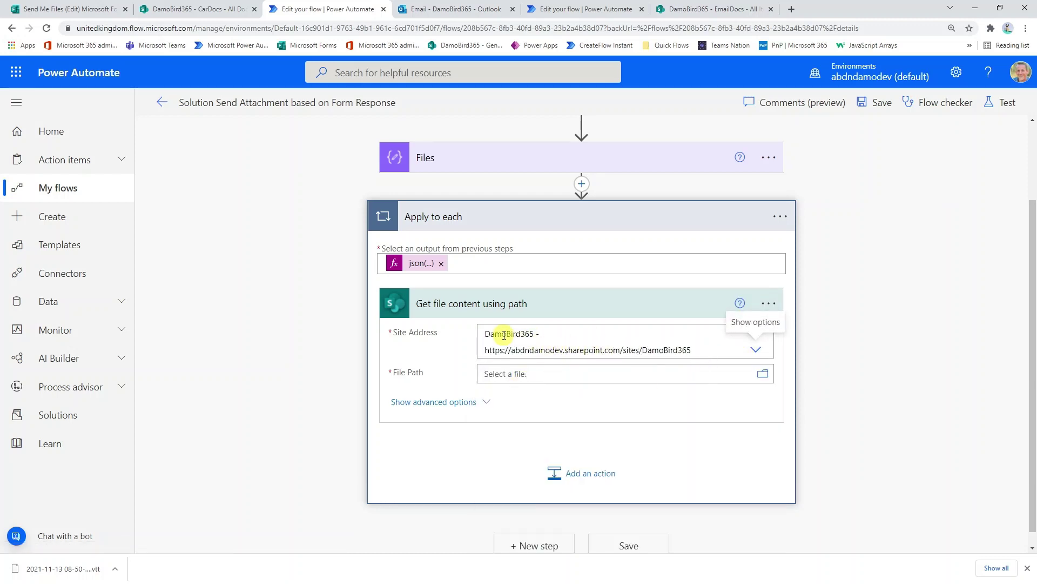
pyautogui.click(763, 374)
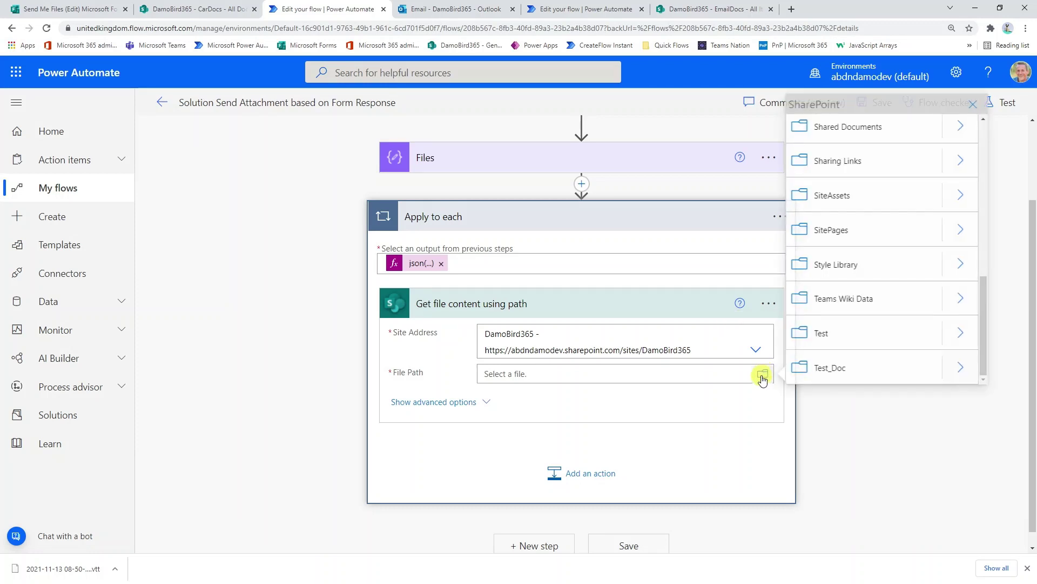
pyautogui.click(963, 127)
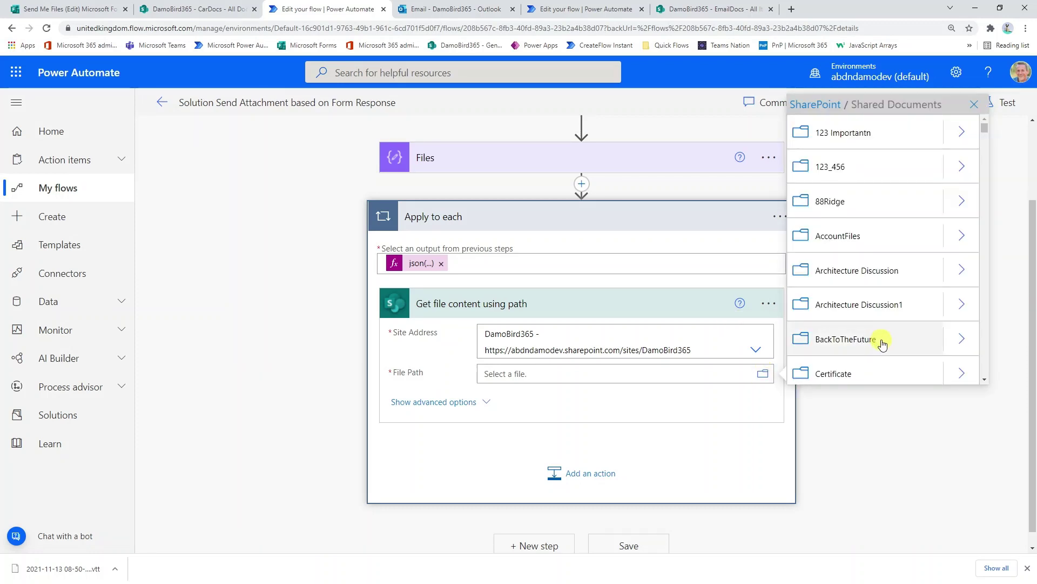
pyautogui.scroll(-5, 878, 343)
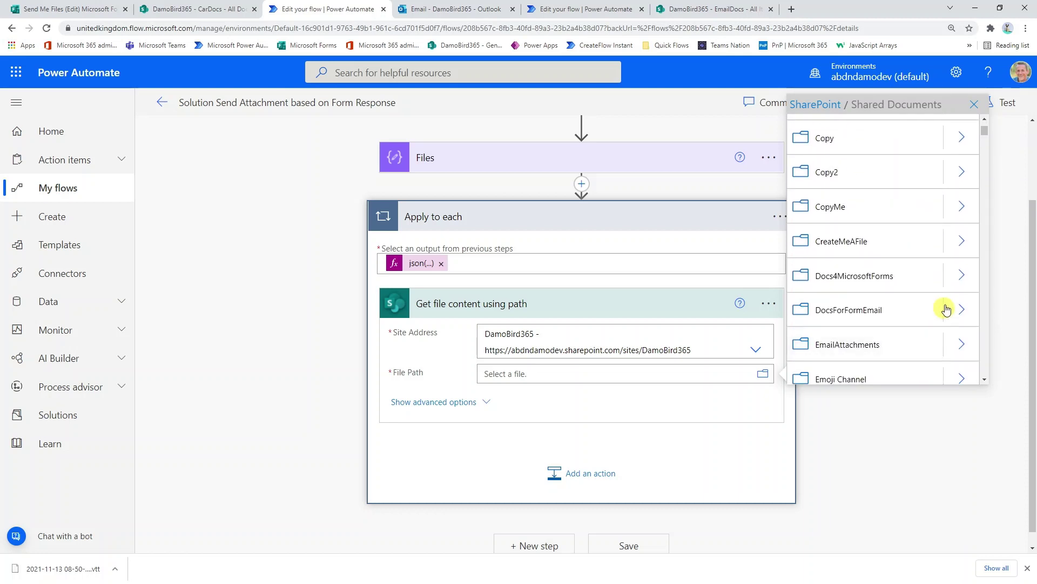
pyautogui.click(961, 276)
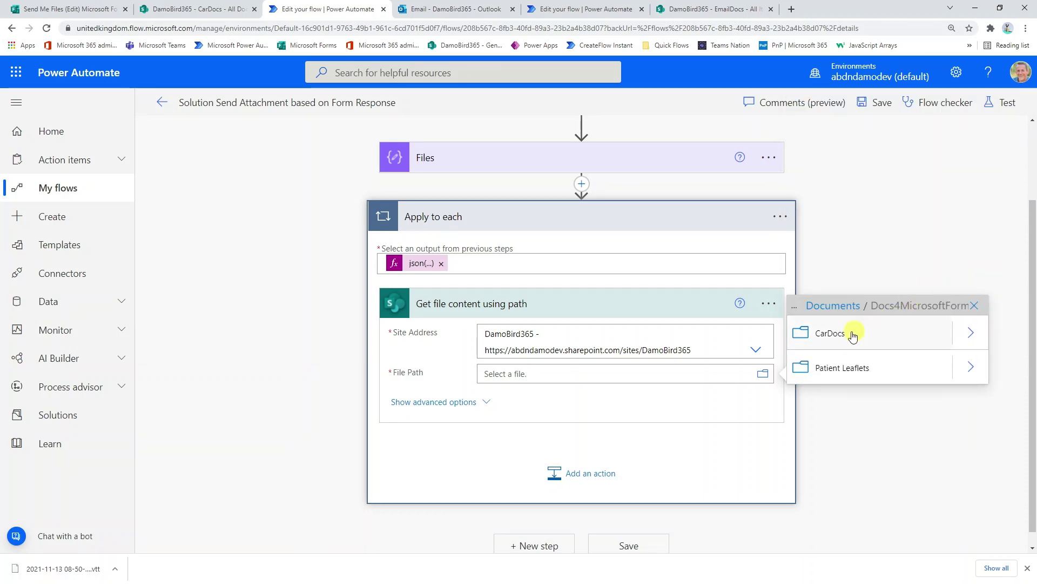
pyautogui.click(971, 333)
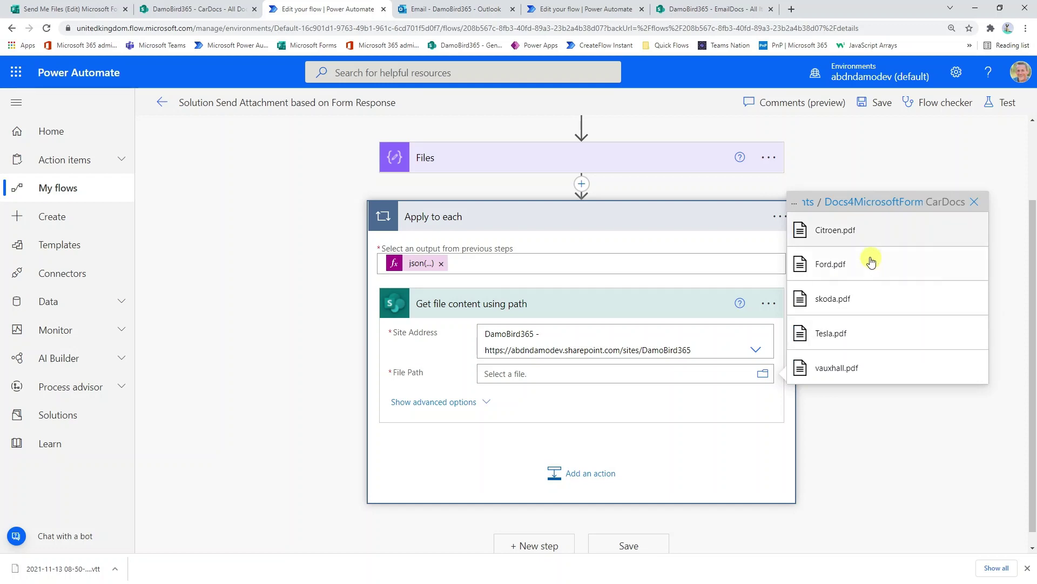
pyautogui.click(840, 229)
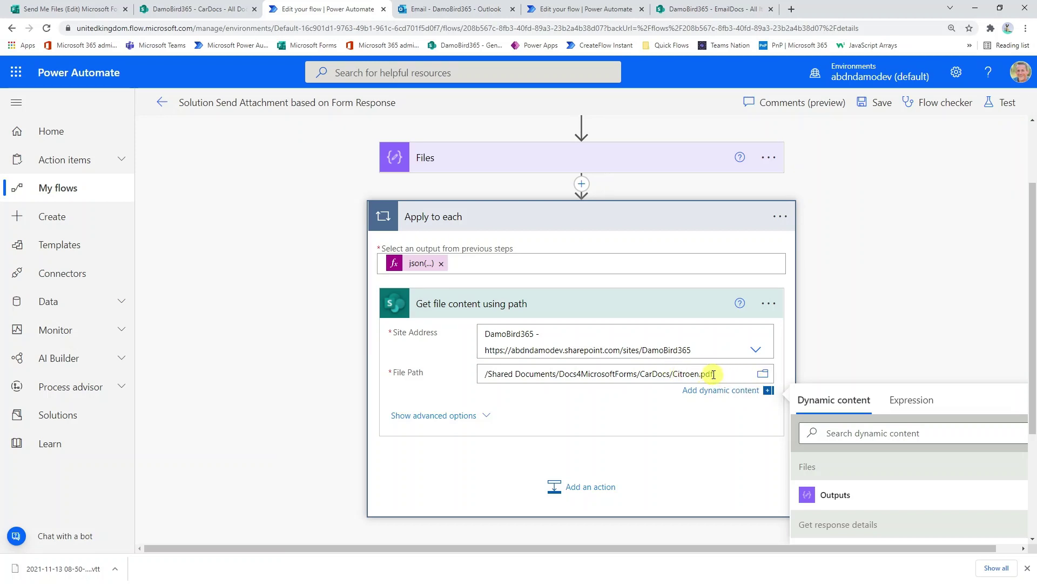
# Step: Shorten the file path in Get file content using path to the folder /Shared Documents/Docs4MicrosoftForms/CarDocs/, without a file name
pyautogui.moveTo(713, 374); pyautogui.dragTo(673, 374)
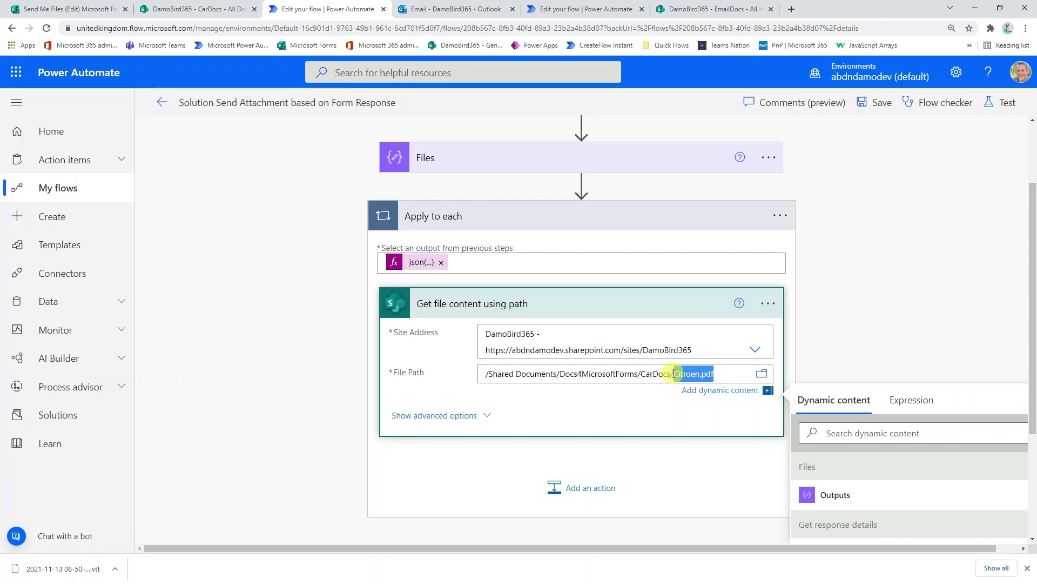
pyautogui.moveTo(674, 372); pyautogui.dragTo(468, 389)
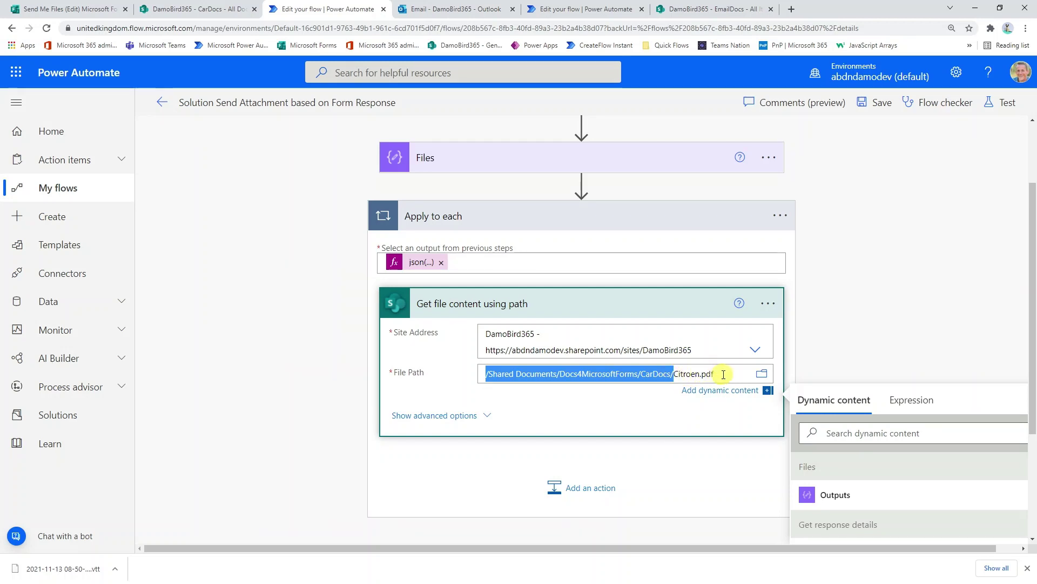
pyautogui.moveTo(725, 374); pyautogui.dragTo(480, 374)
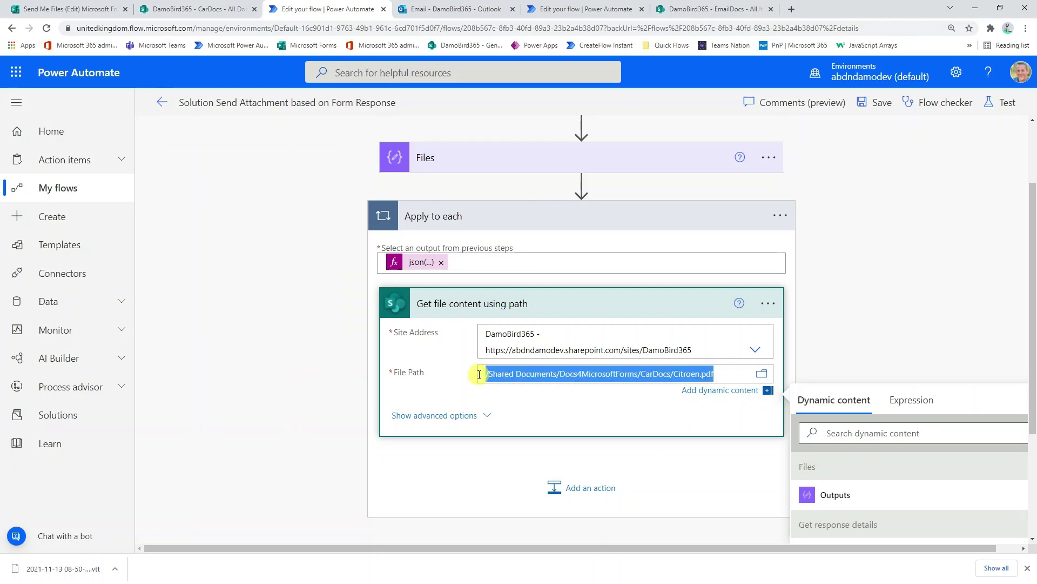
pyautogui.hotkey('ctrl', 'x')
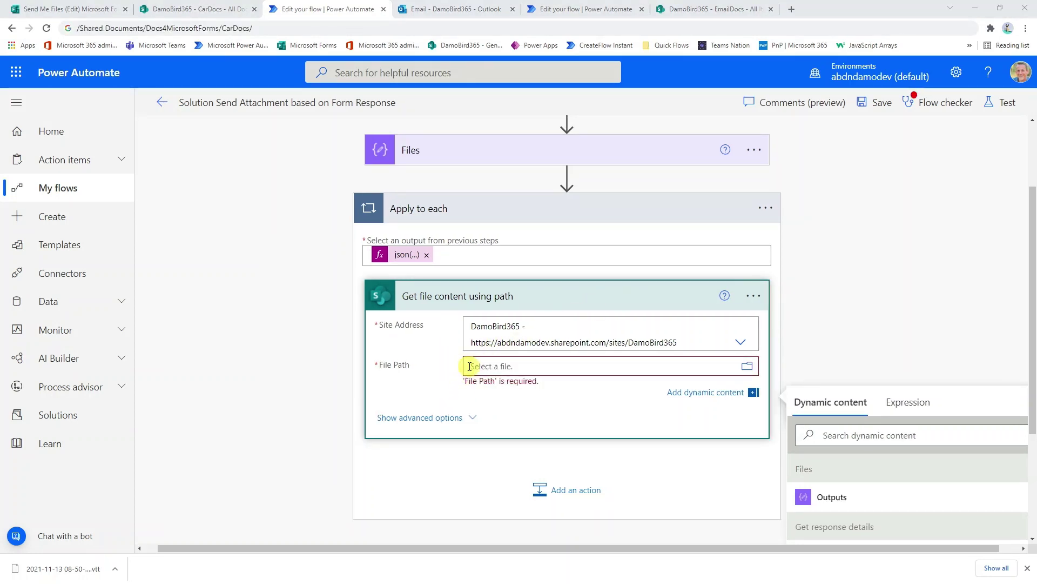
pyautogui.hotkey('ctrl', 'v')
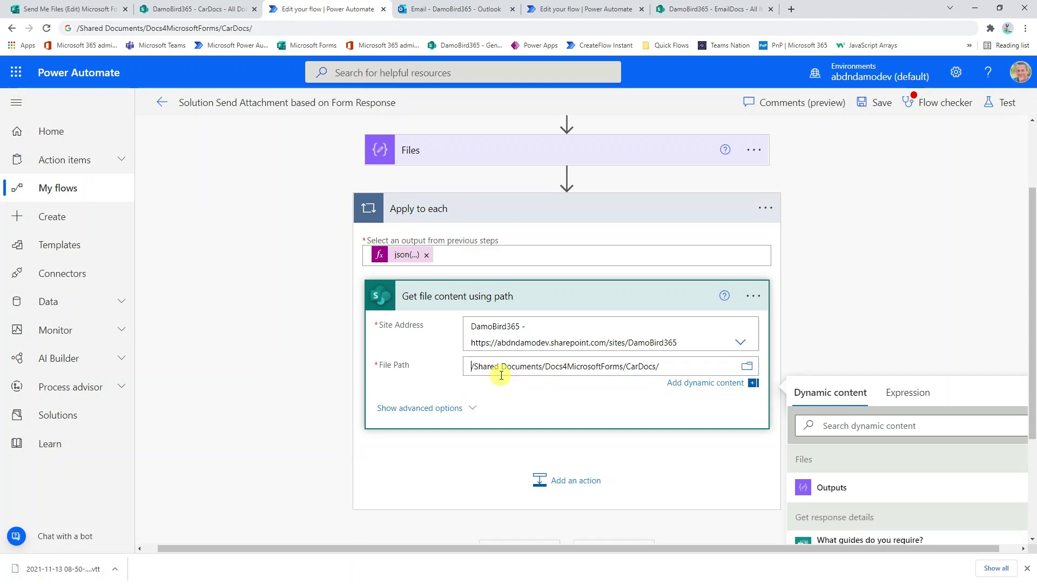
pyautogui.click(672, 366)
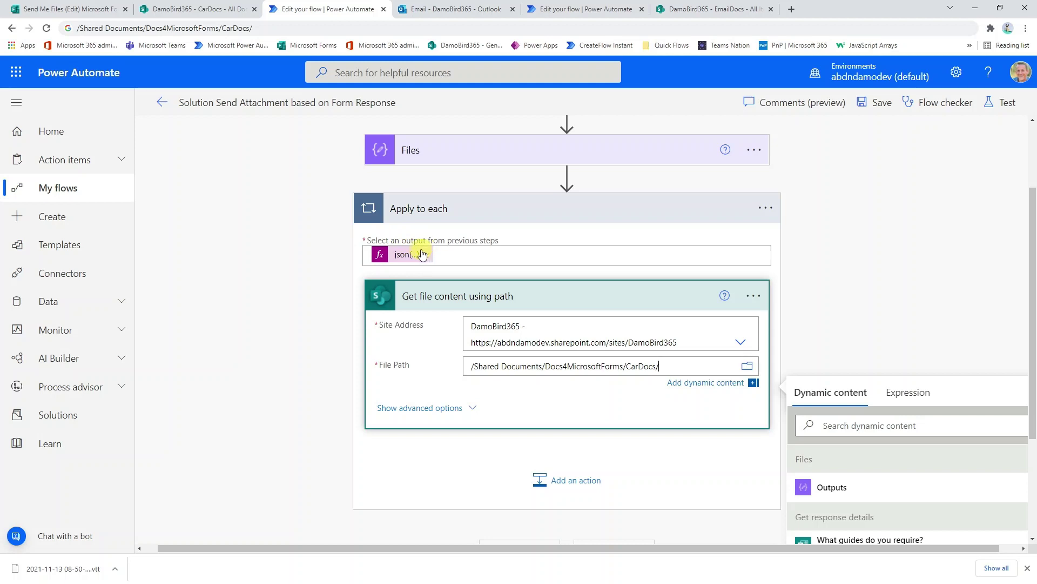
# Step: Append the expression outputs('Files')?[item()] to the end of the CarDocs folder path
pyautogui.moveTo(412, 253)
pyautogui.click(896, 393)
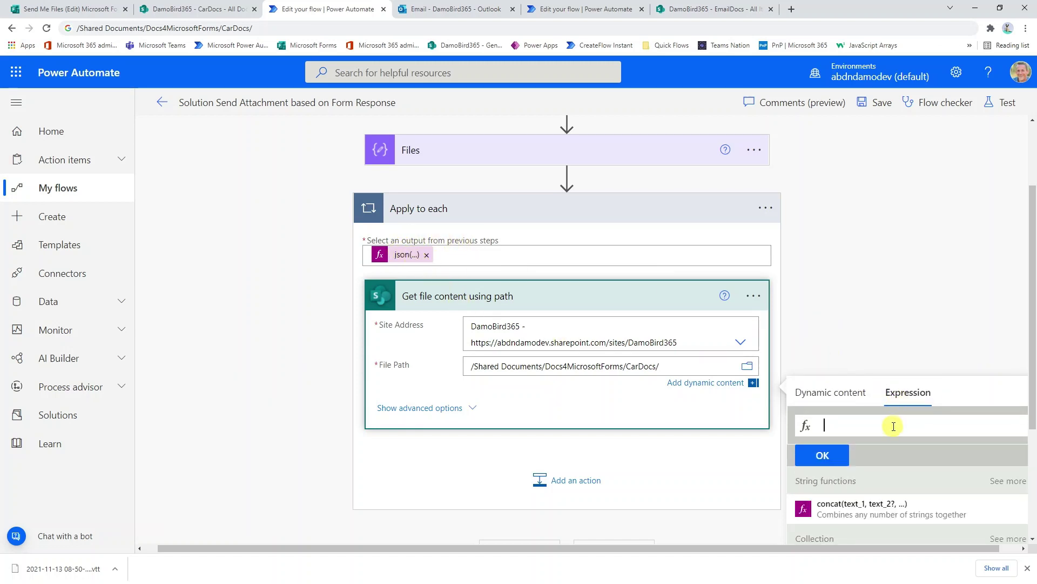
pyautogui.write('item()')
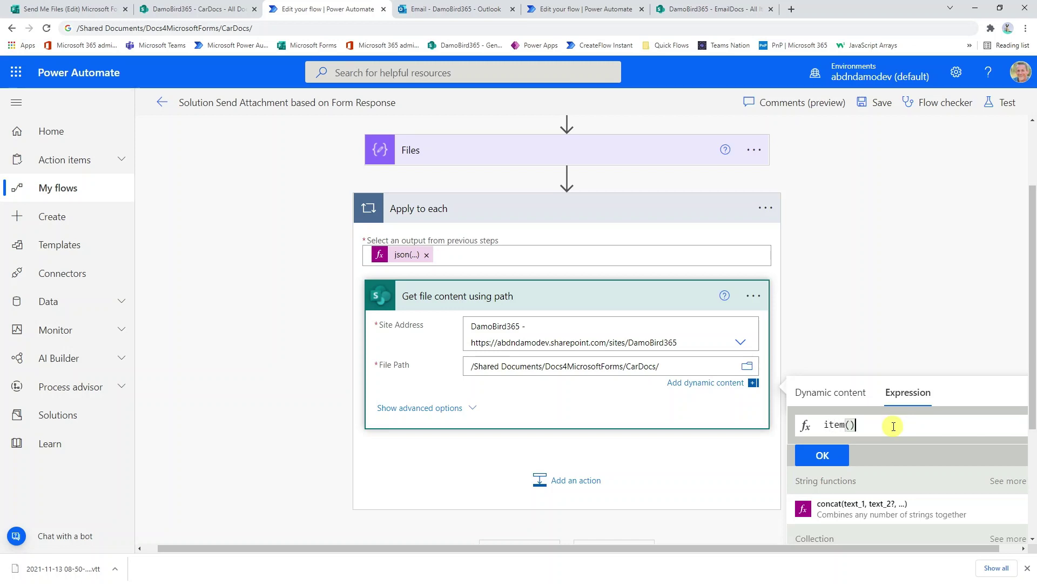
pyautogui.click(825, 425)
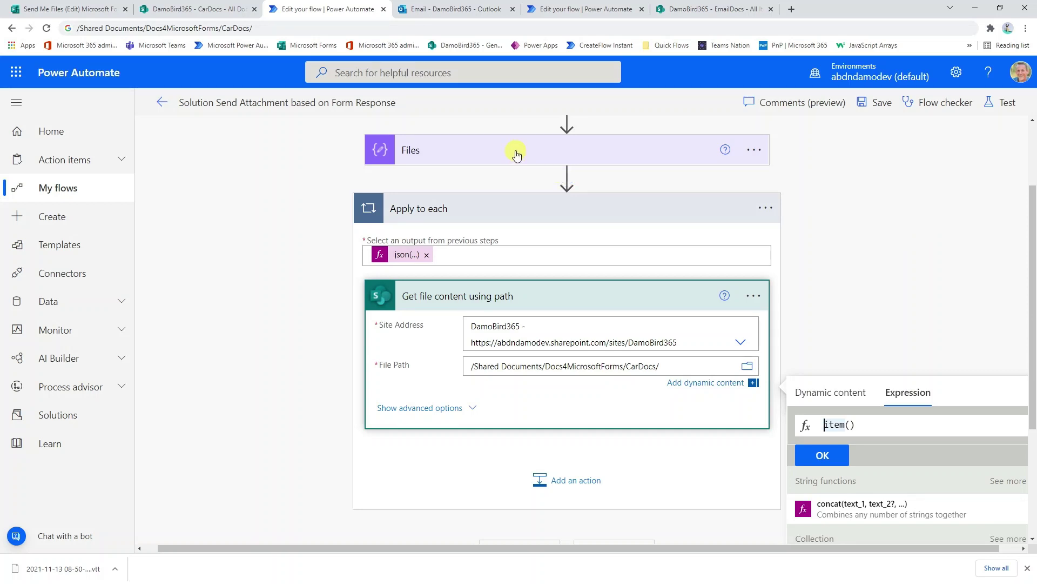
pyautogui.click(830, 398)
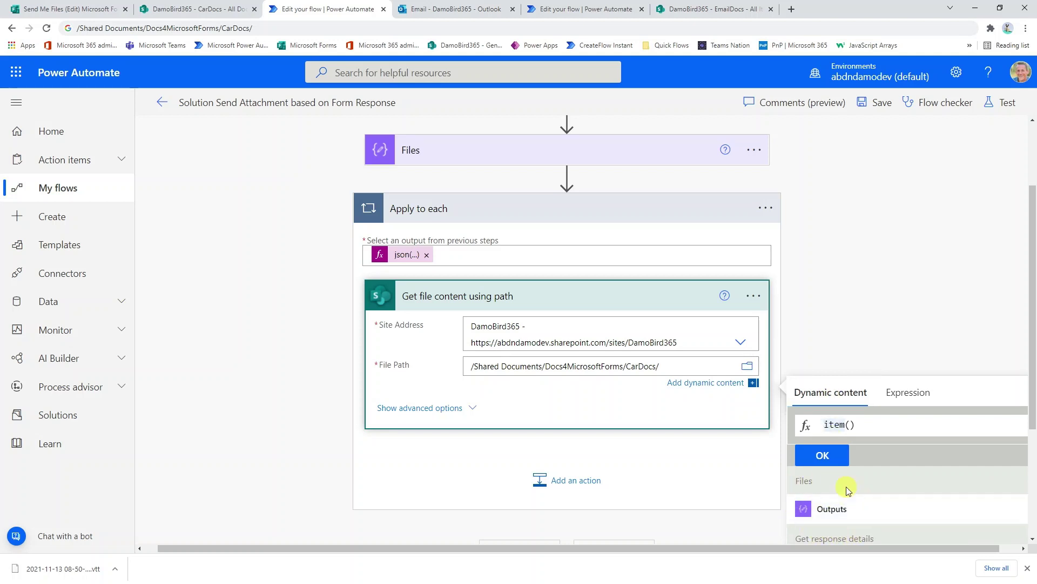
pyautogui.click(848, 516)
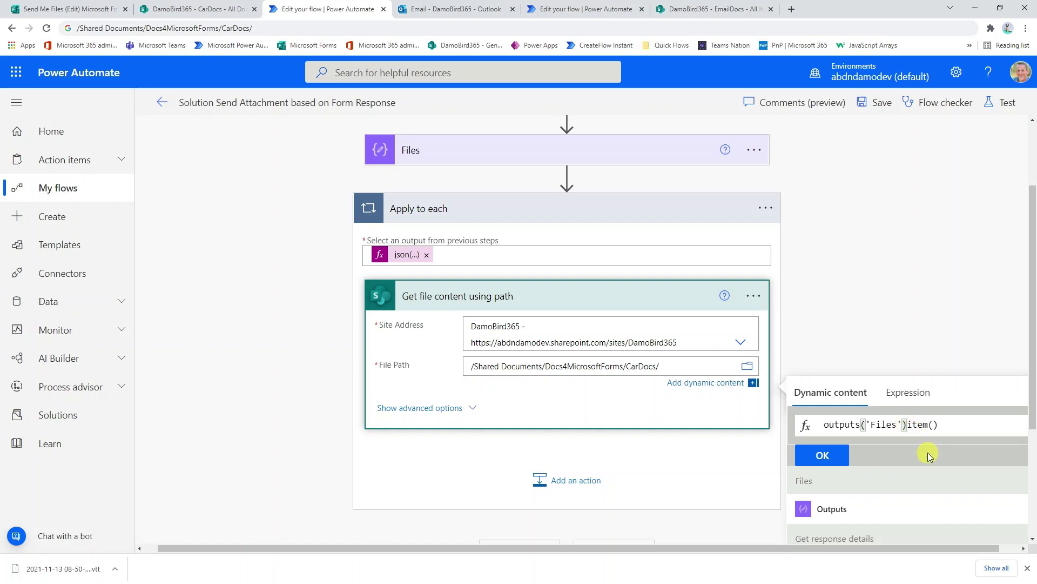
pyautogui.write('?[')
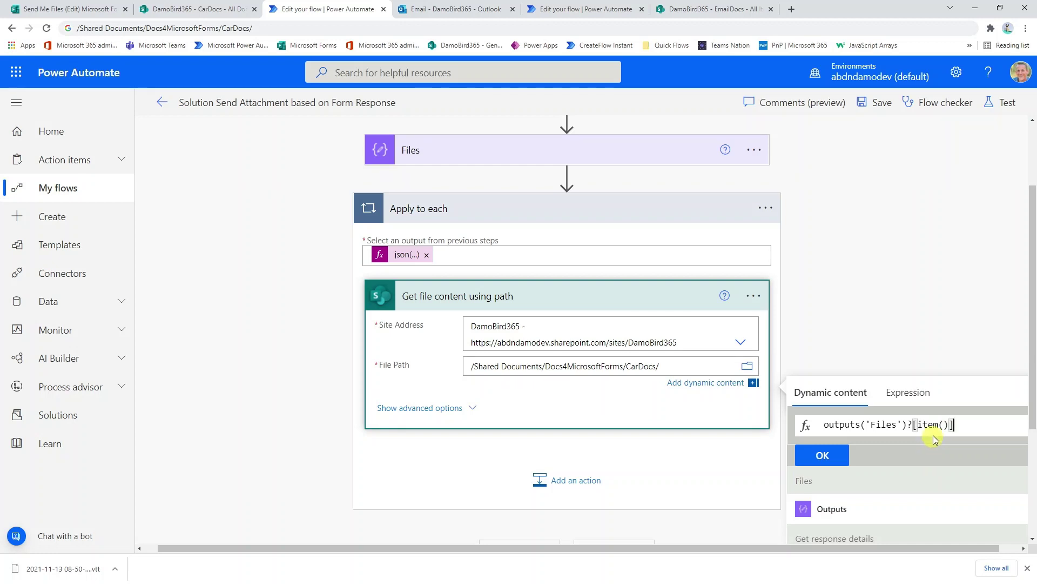
pyautogui.write(']')
pyautogui.moveTo(948, 425); pyautogui.dragTo(920, 425)
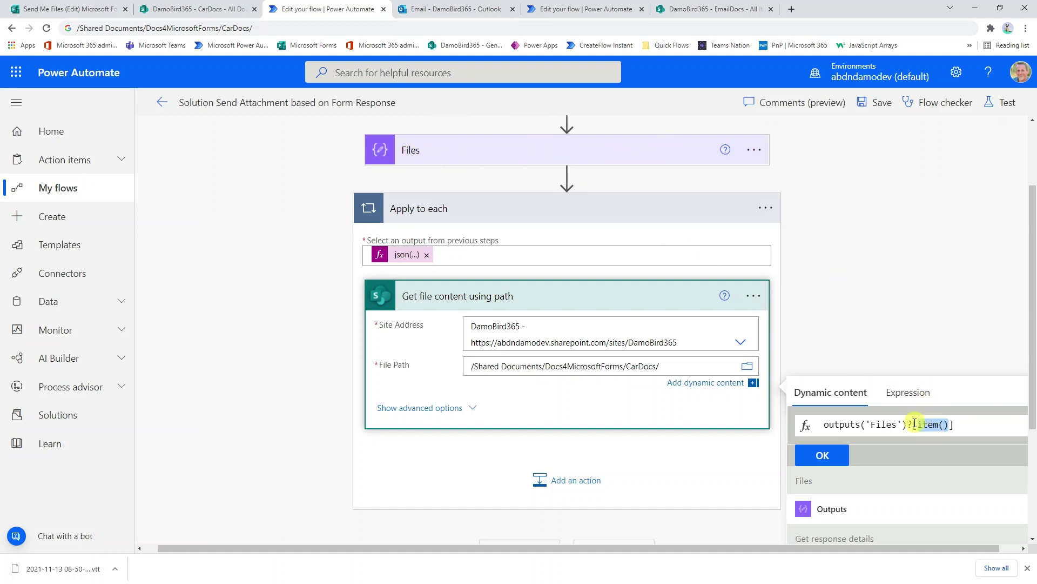
pyautogui.moveTo(918, 426); pyautogui.dragTo(951, 426)
pyautogui.click(831, 456)
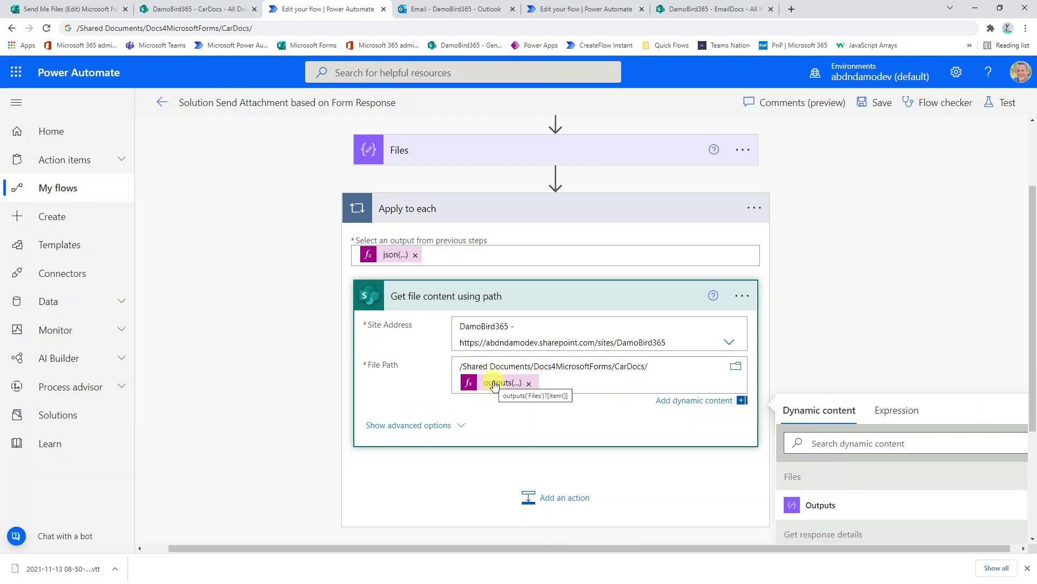
# Step: Add the Office 365 Outlook action Send an email (V2) as a new step after the Apply to each loop
pyautogui.scroll(-1, 562, 483)
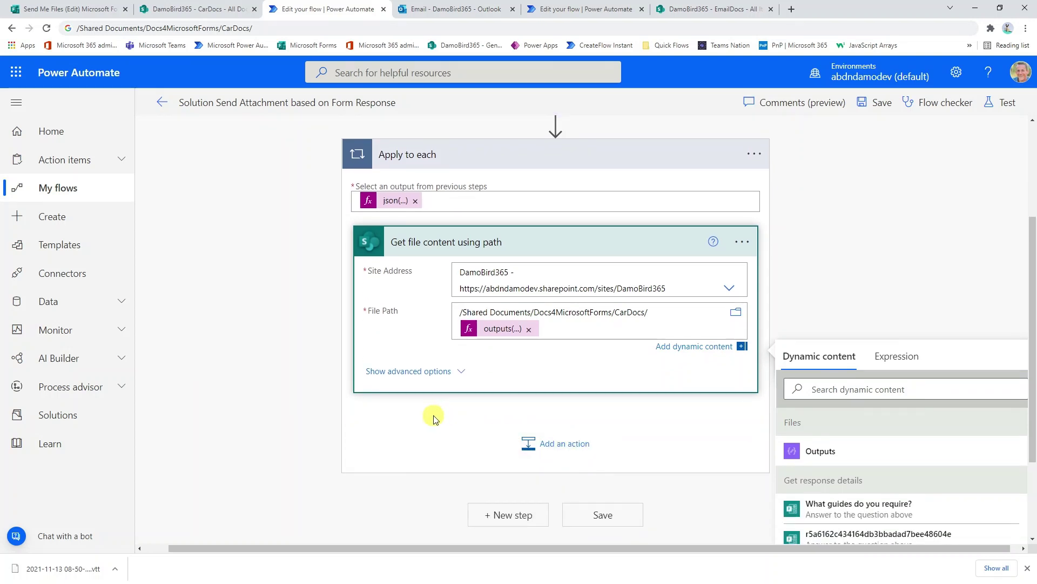
pyautogui.click(513, 515)
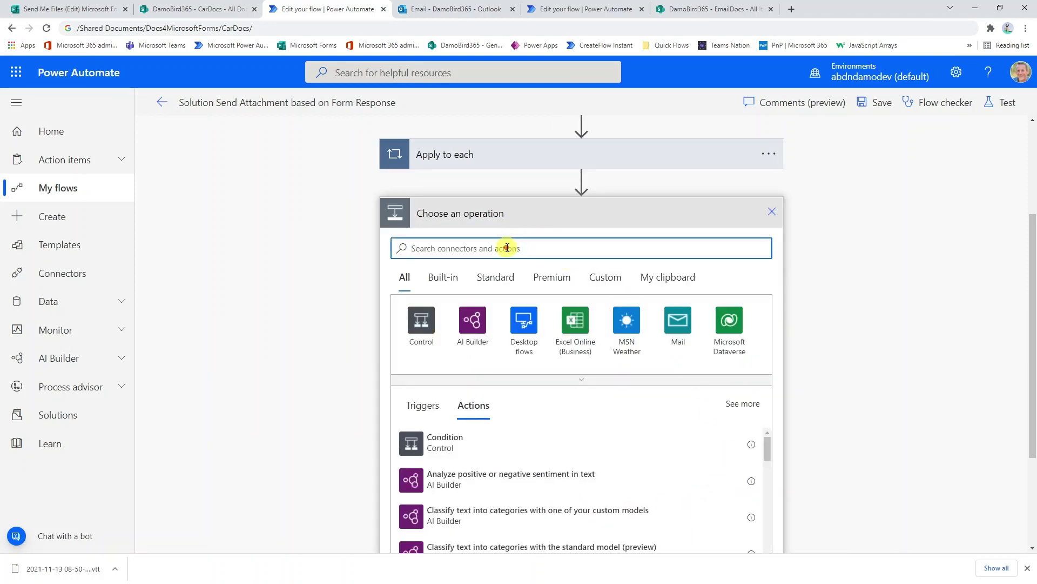
pyautogui.write('send an email')
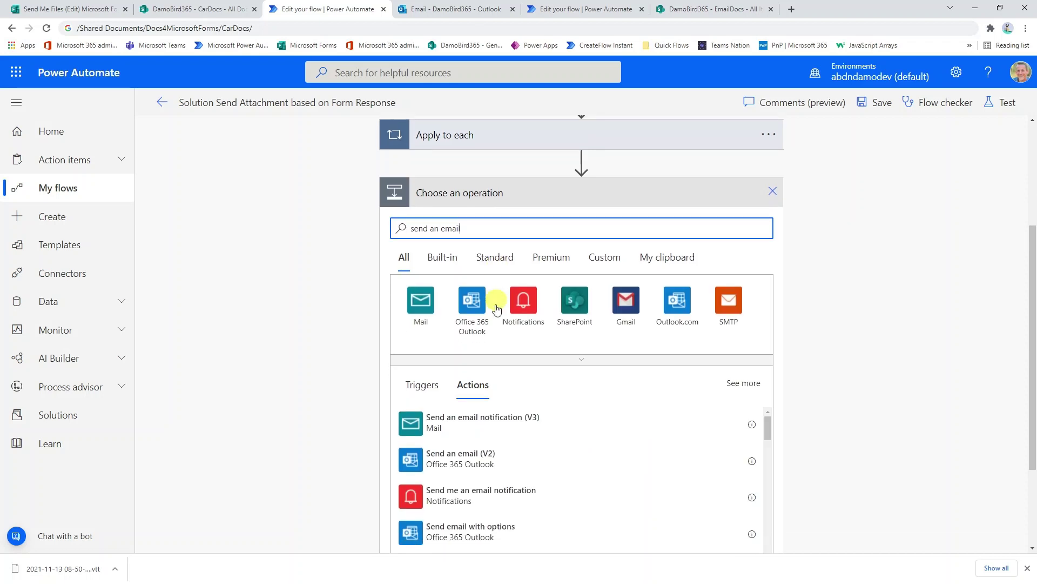
pyautogui.scroll(-1, 493, 296)
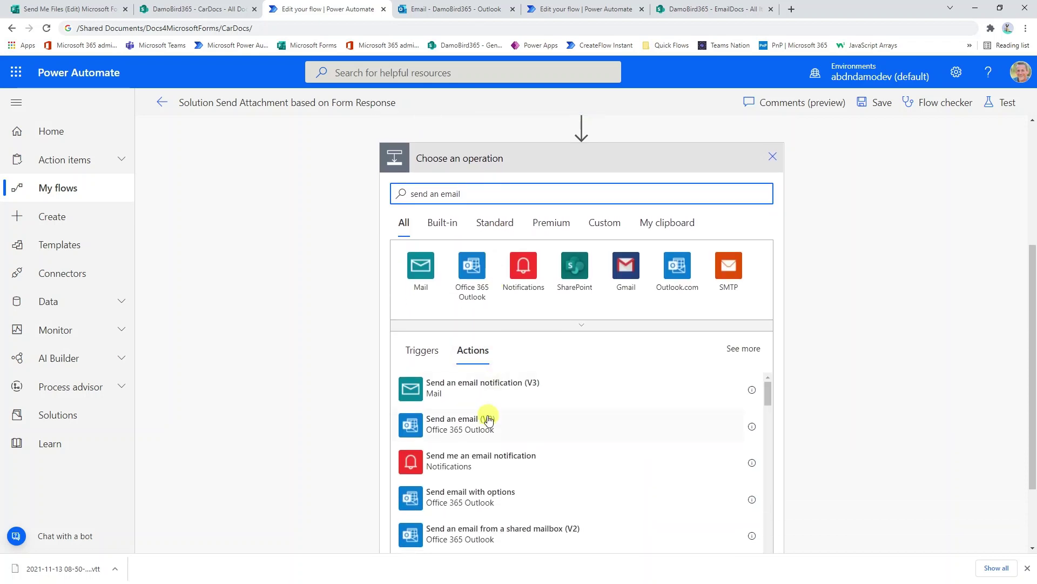
pyautogui.click(469, 428)
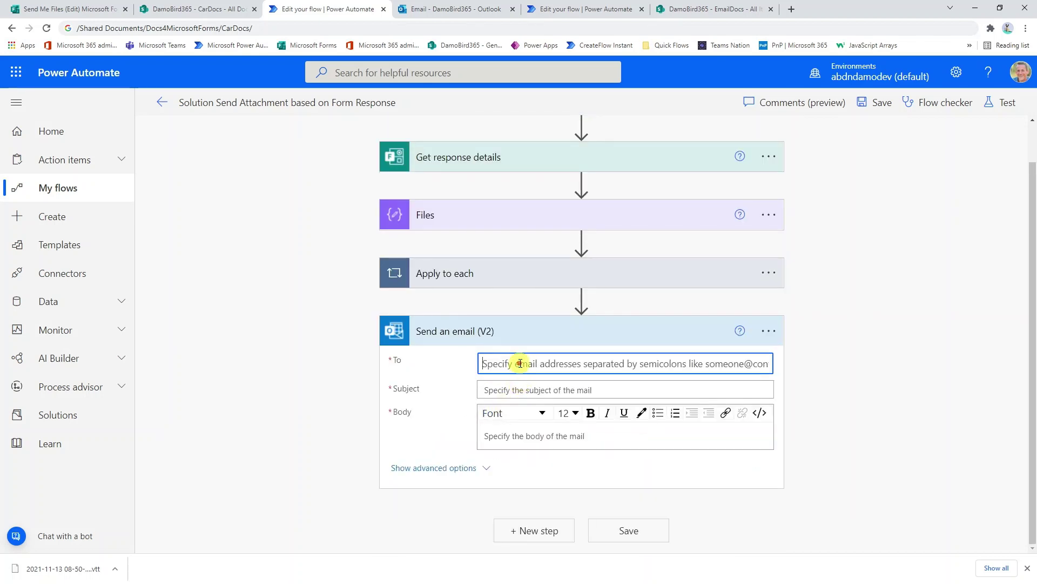
# Step: Address the email to the Responders' Email value, with subject "Here are you brochures" and body "Enjoy picking your new car"
pyautogui.click(494, 364)
pyautogui.click(702, 404)
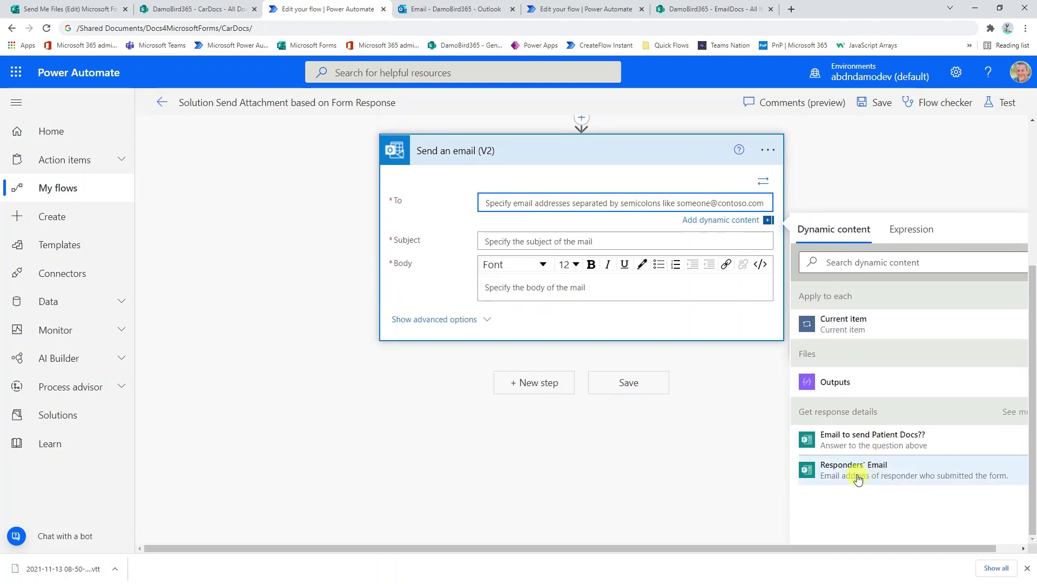
pyautogui.click(855, 476)
pyautogui.click(524, 246)
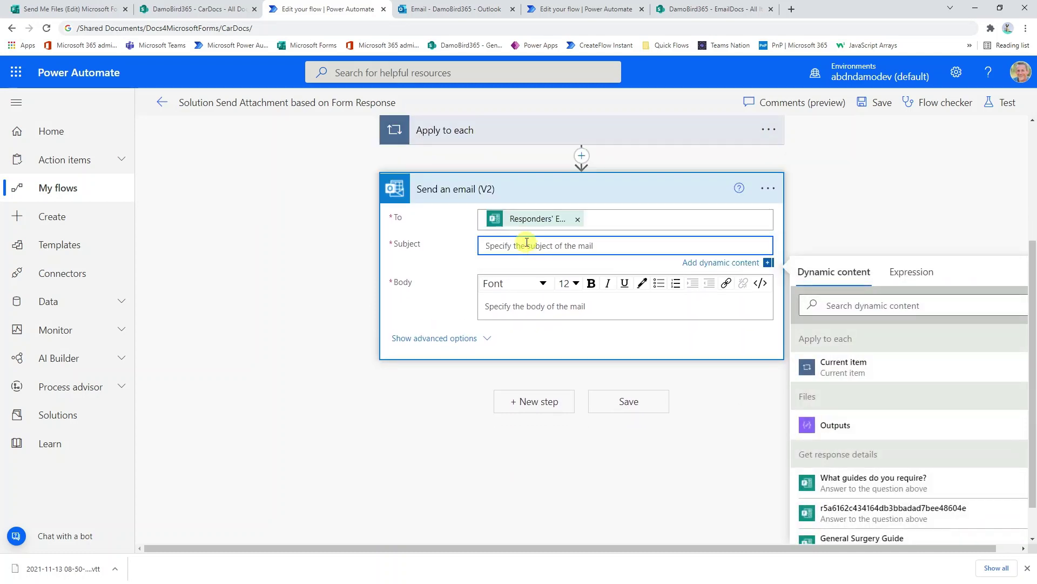
pyautogui.write('Here are you brochures')
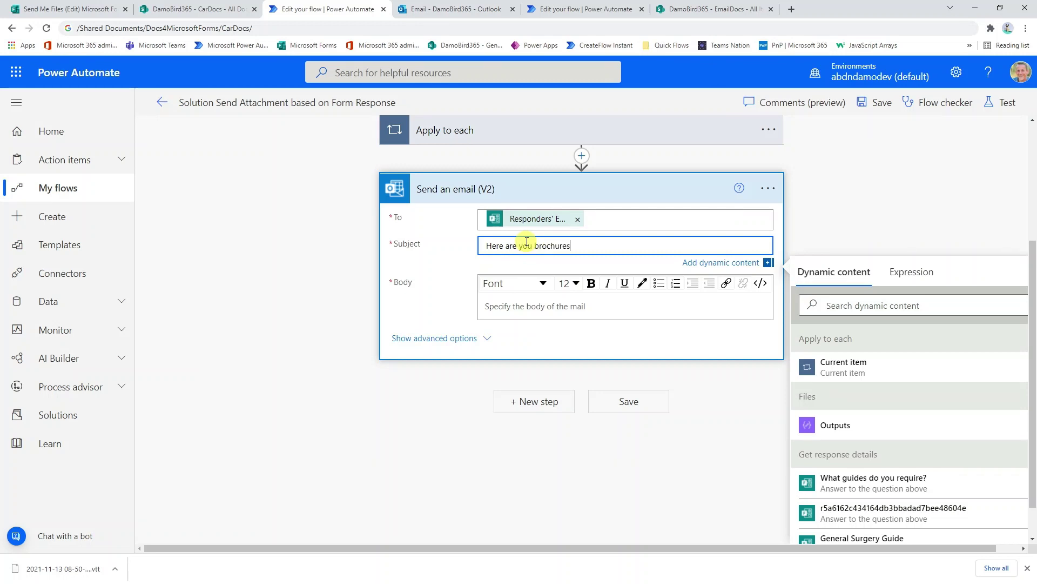
pyautogui.click(540, 306)
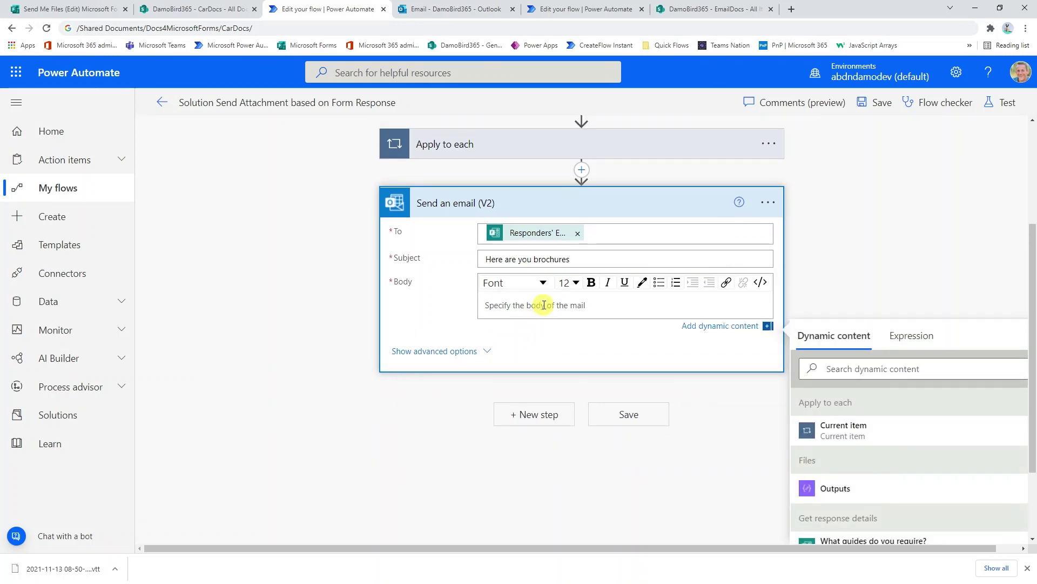
pyautogui.write('Enjoy picking your new car')
# Step: Enter 123 as placeholder attachment name and content, switch the attachments to whole-array input, and copy the Name/ContentBytes object including its braces
pyautogui.click(456, 351)
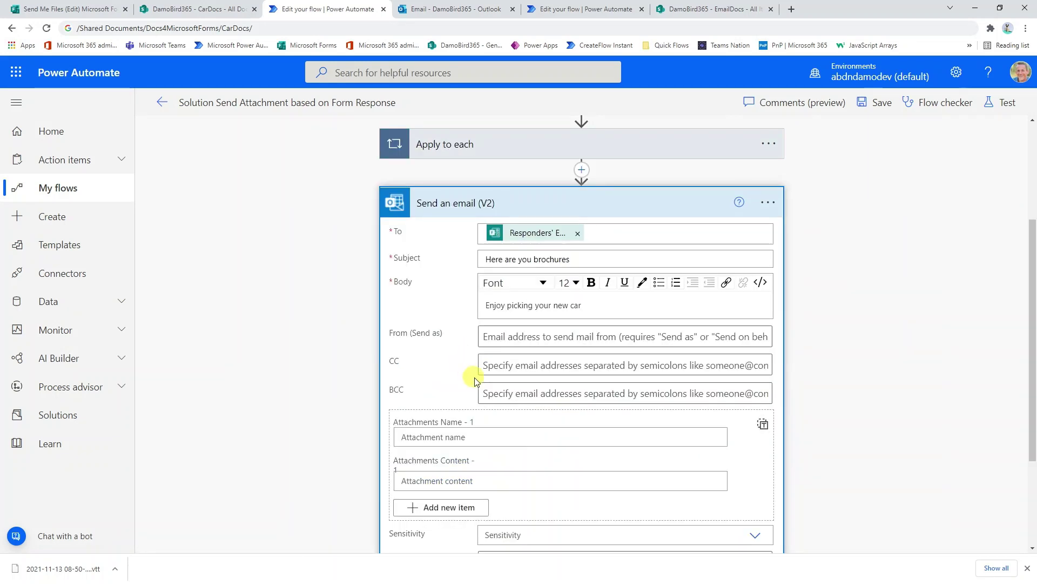
pyautogui.scroll(-1, 486, 367)
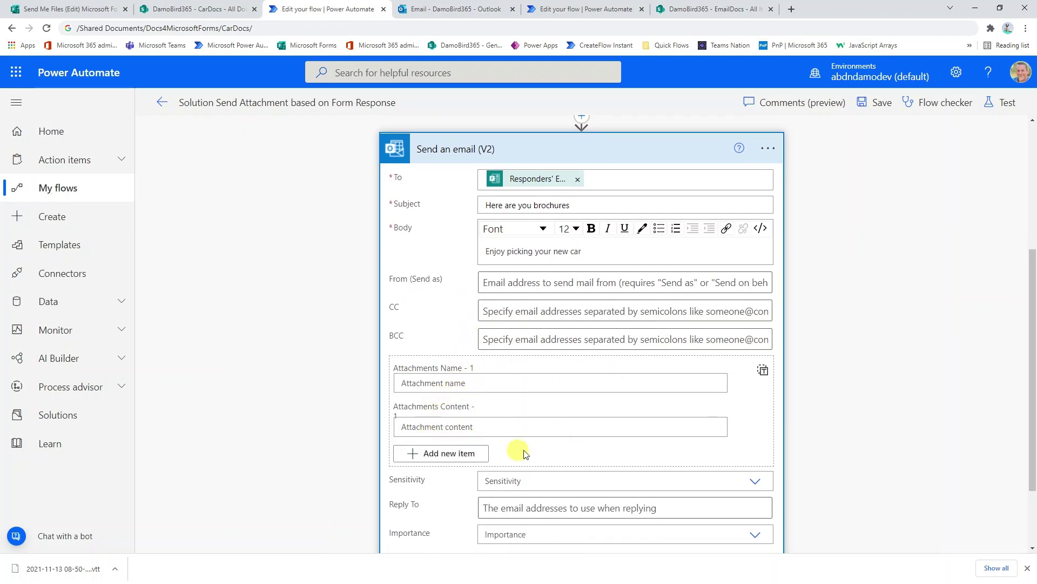
pyautogui.click(469, 384)
pyautogui.write('123')
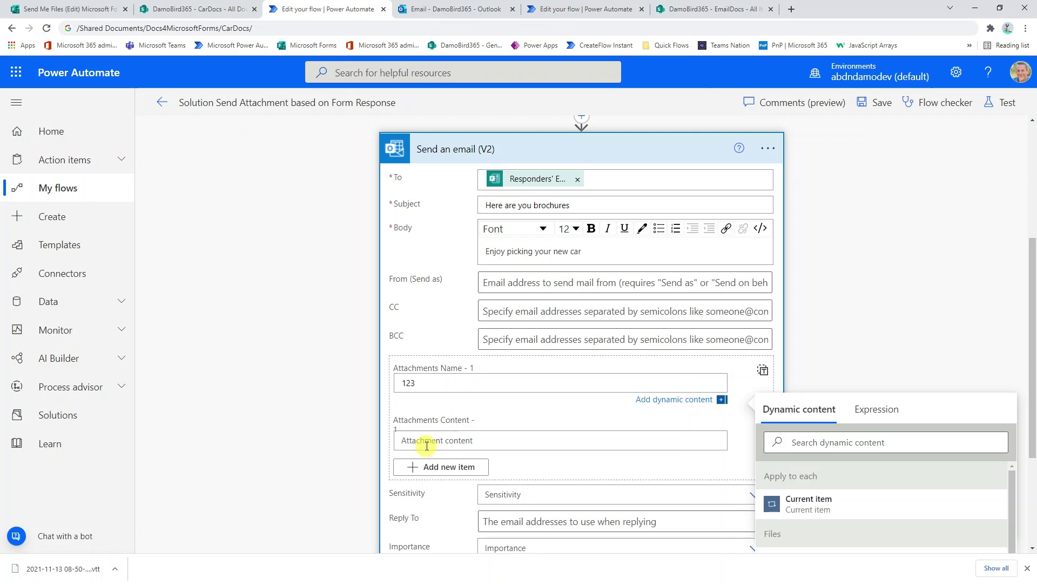
pyautogui.click(427, 445)
pyautogui.write('123')
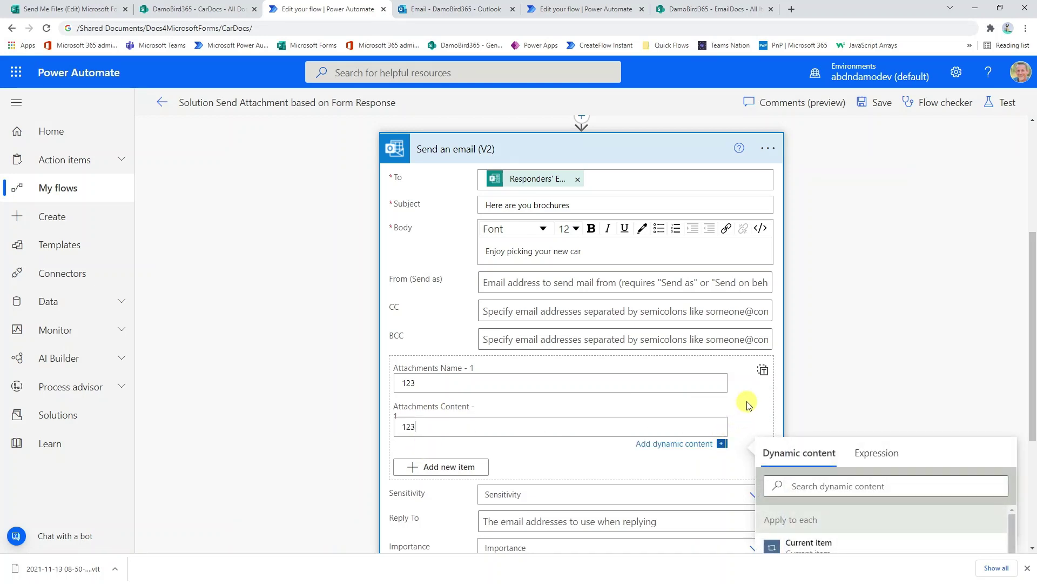
pyautogui.click(763, 373)
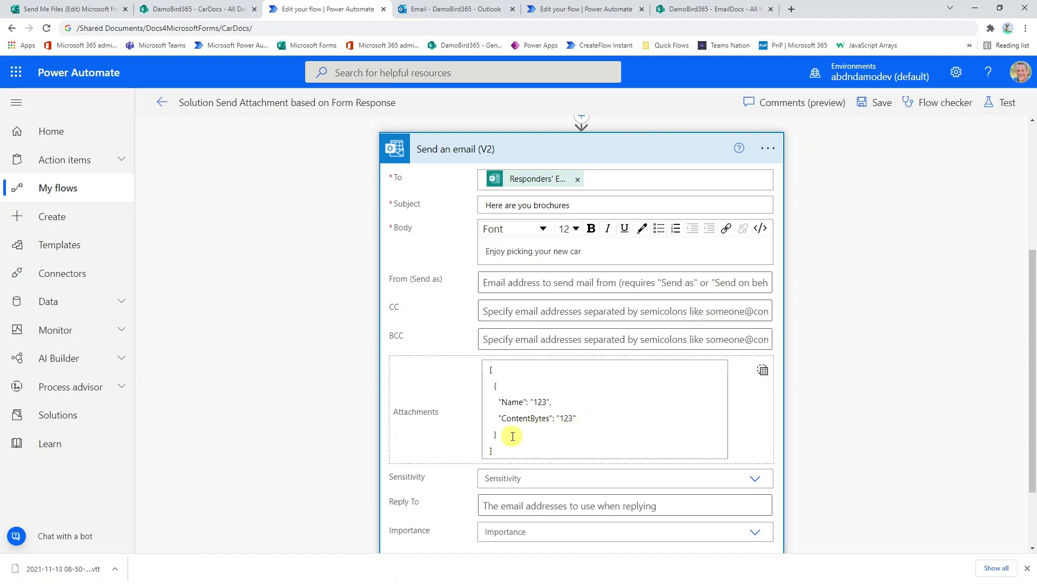
pyautogui.moveTo(508, 435); pyautogui.dragTo(478, 392)
pyautogui.hotkey('ctrl', 'c')
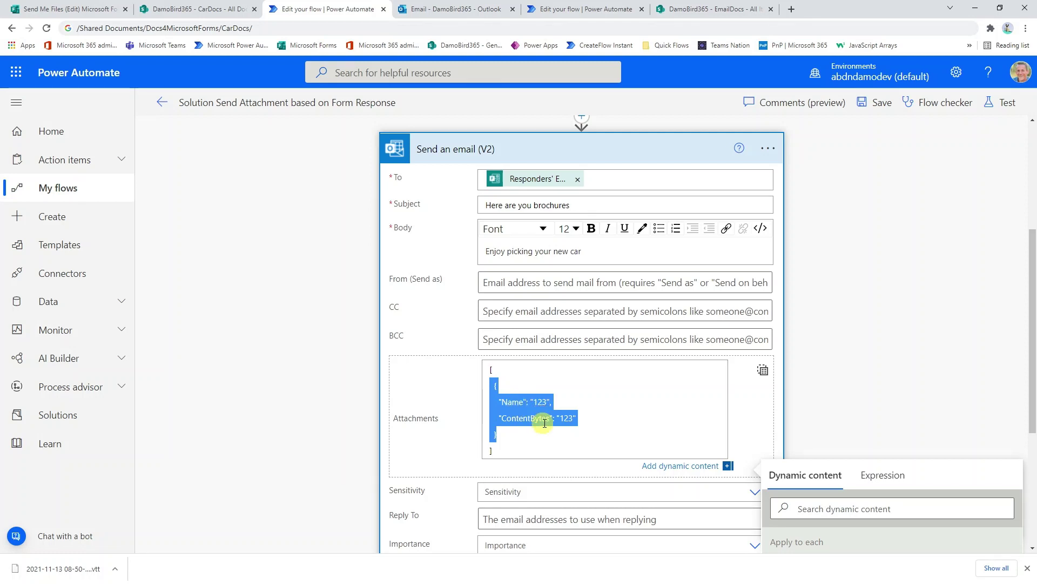
# Step: Add a Compose action inside the Apply to each loop, after Get file content using path
pyautogui.scroll(1, 572, 414)
pyautogui.scroll(5, 508, 315)
pyautogui.click(501, 306)
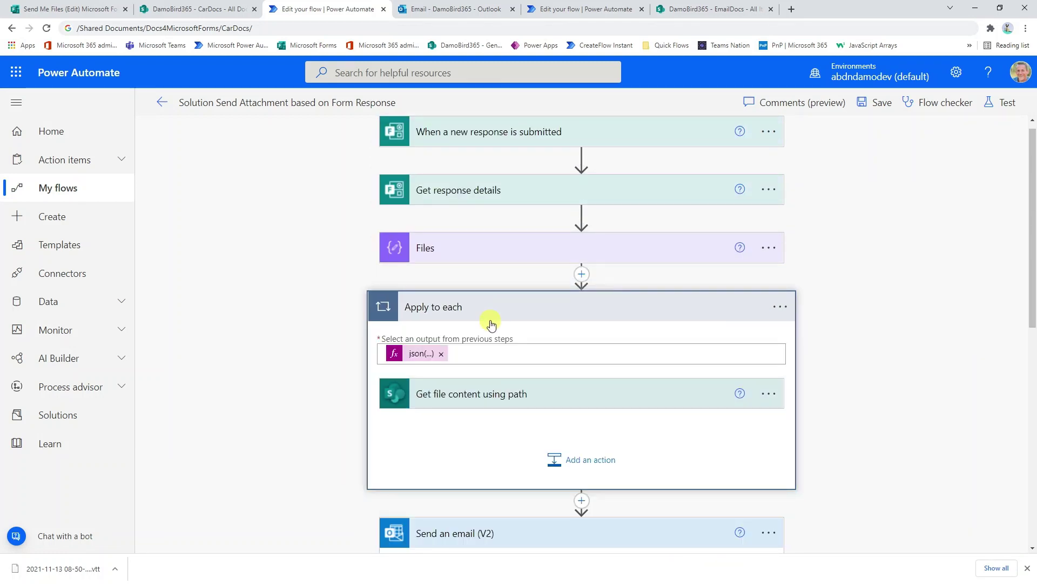
pyautogui.click(586, 463)
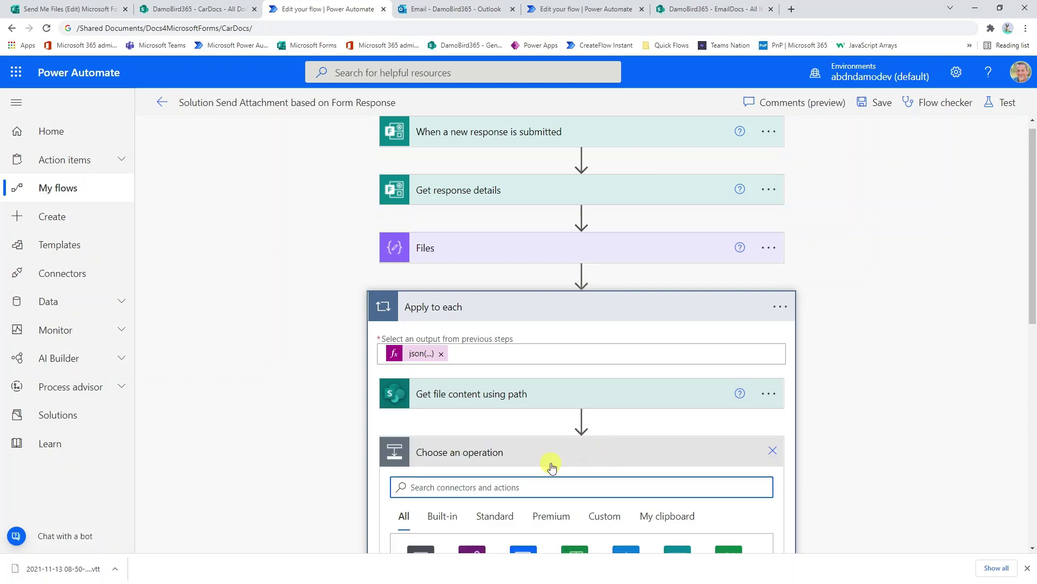
pyautogui.write('compose')
pyautogui.scroll(-3, 545, 462)
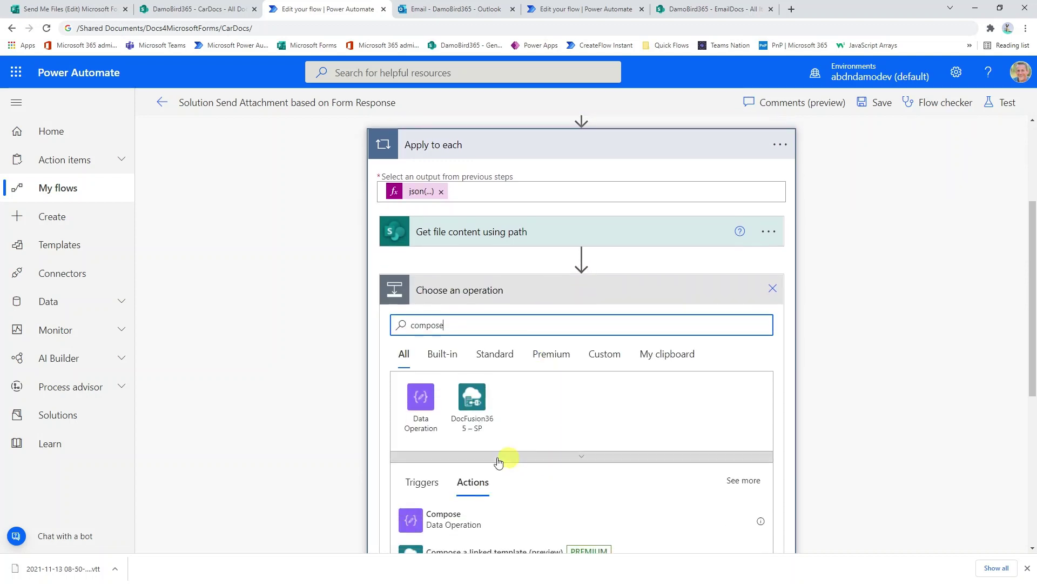
pyautogui.click(451, 520)
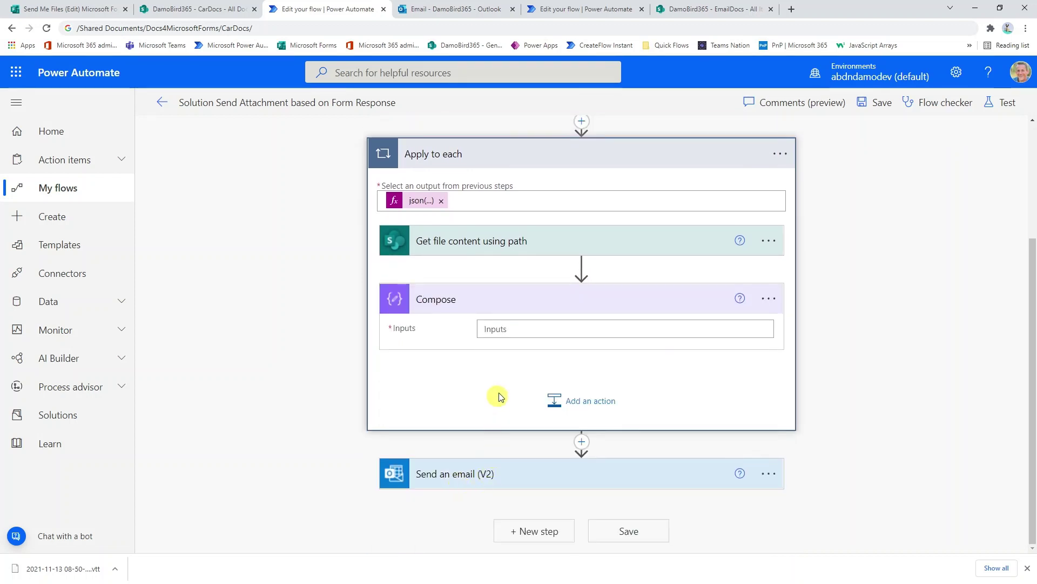
# Step: Paste the copied Name/ContentBytes object into the Compose inputs and remove the blank lines before and after its braces
pyautogui.click(513, 328)
pyautogui.hotkey('ctrl', 'v')
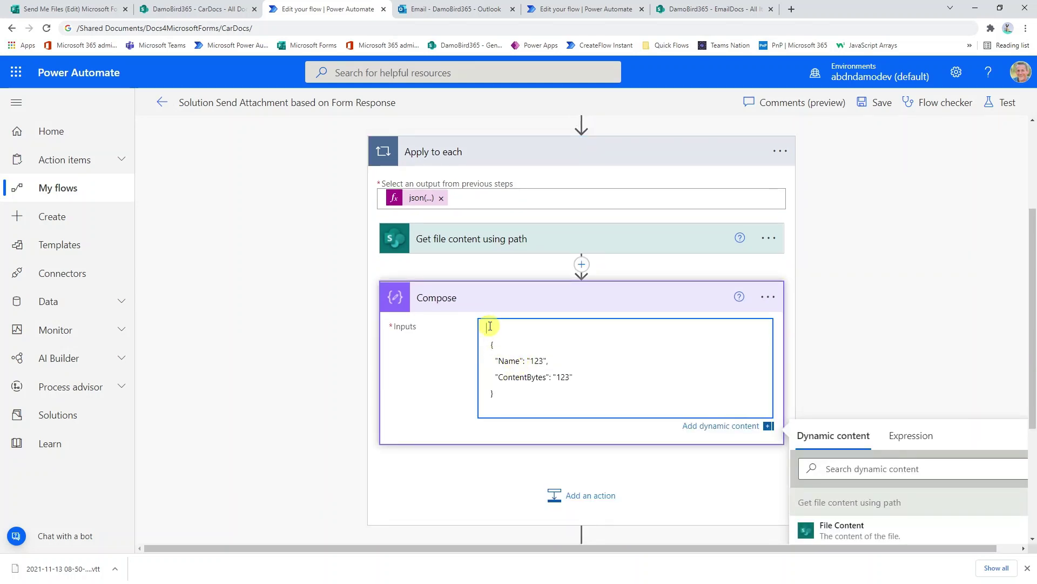
pyautogui.press('Delete')
pyautogui.press('Down')
pyautogui.press('Down')
pyautogui.press('Down')
pyautogui.press('Down')
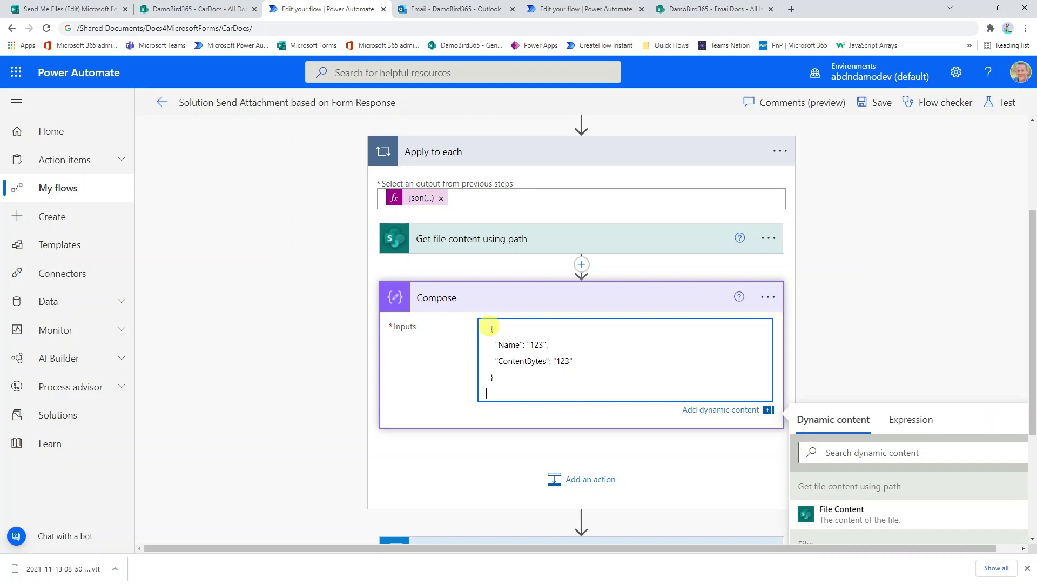
pyautogui.press('BackSpace')
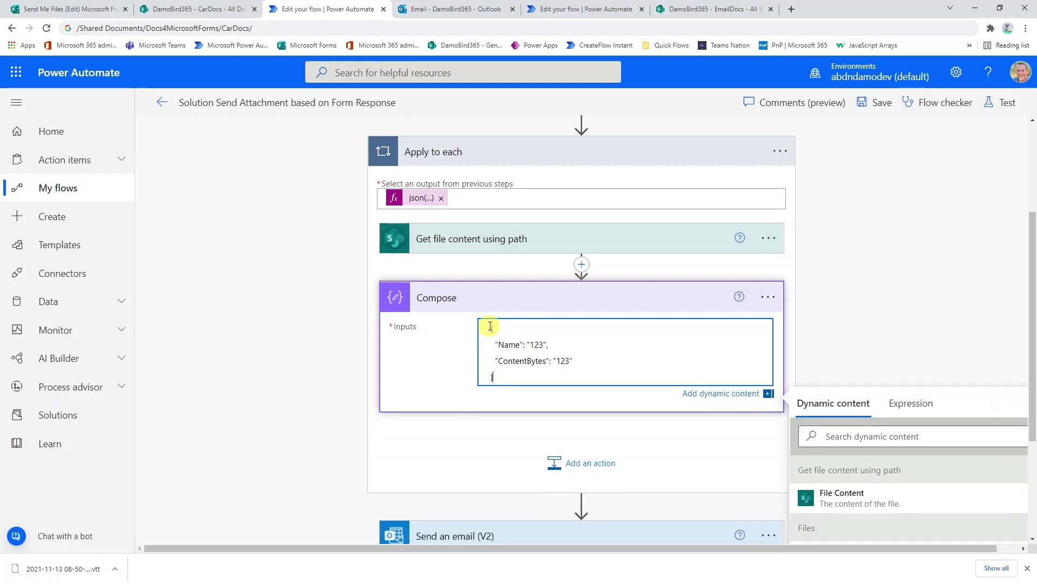
# Step: Replace the quoted ContentBytes placeholder in the Compose inputs with the File Content value from Get file content using path
pyautogui.doubleClick(531, 344)
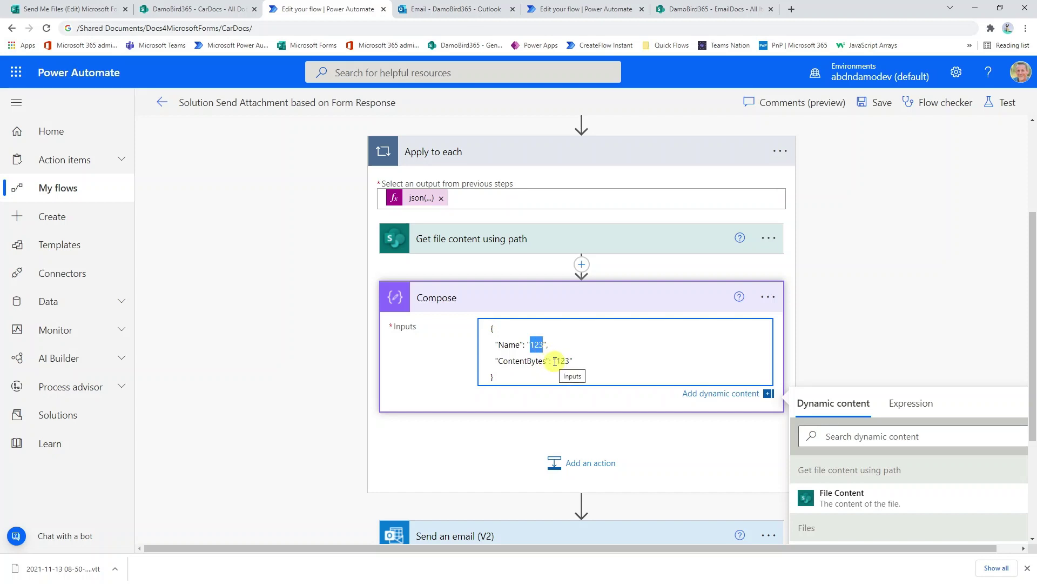
pyautogui.moveTo(553, 360); pyautogui.dragTo(589, 359)
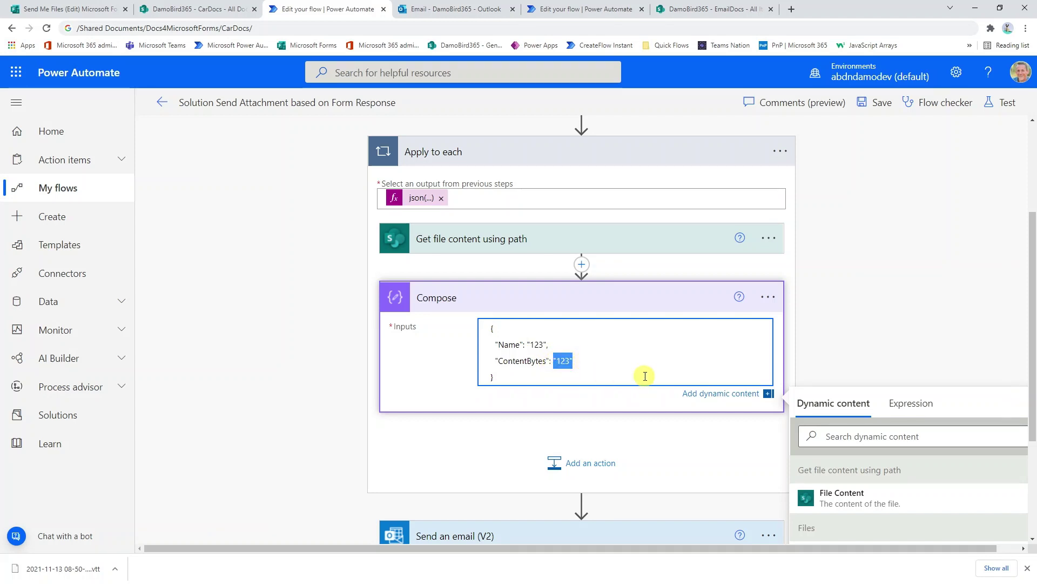
pyautogui.press('BackSpace')
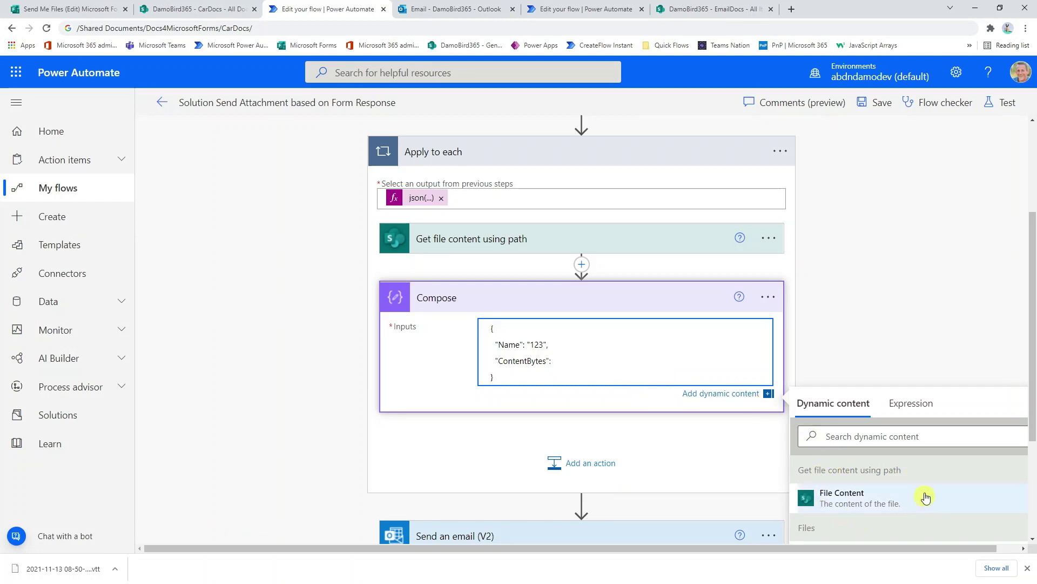
pyautogui.click(845, 512)
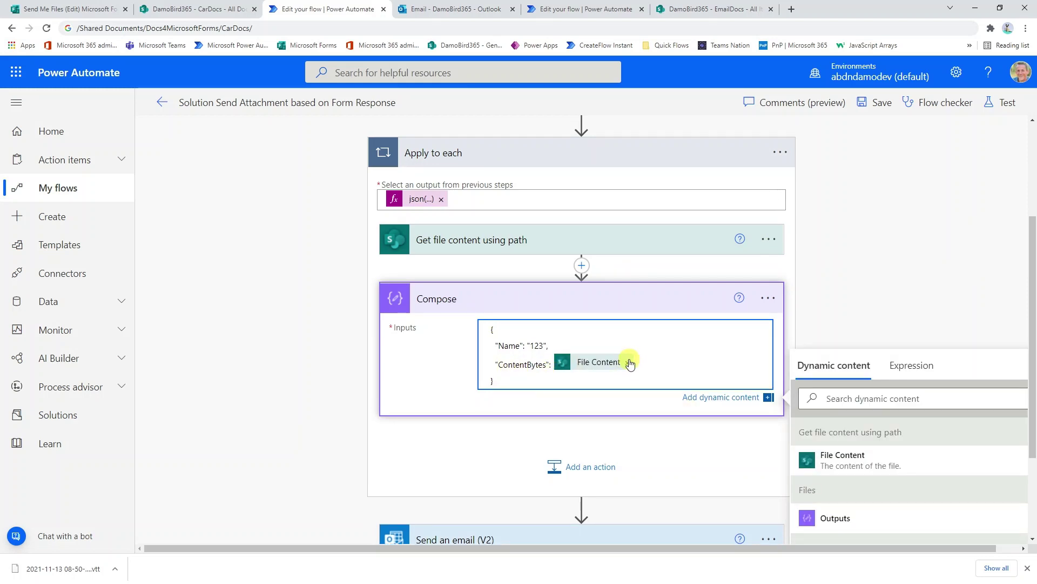
# Step: Copy the expression outputs('Files')?[item()] from the File Path of Get file content using path and substitute it for the Compose object's Name placeholder, keeping the quotes
pyautogui.click(550, 248)
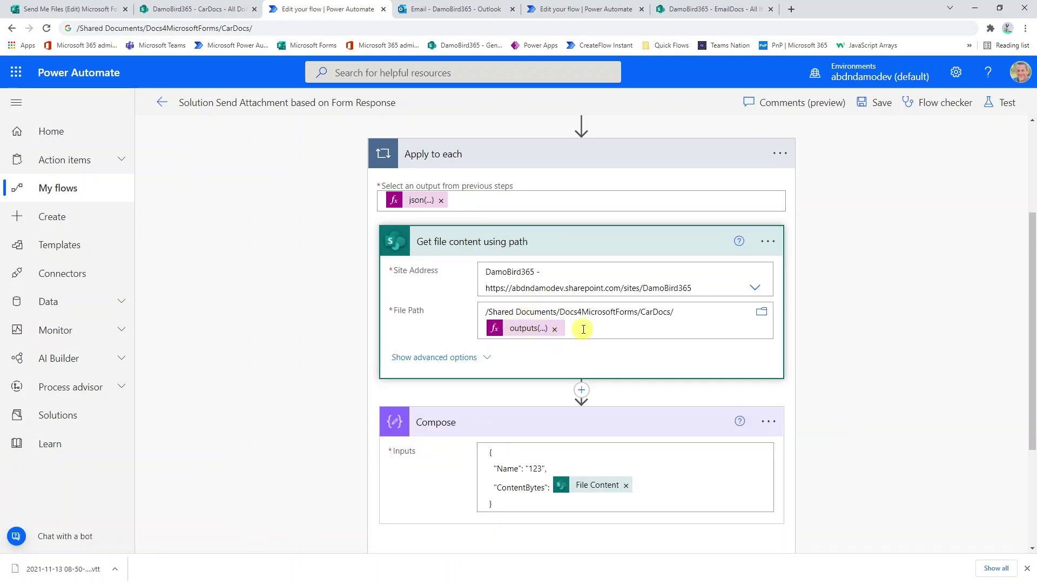
pyautogui.click(529, 328)
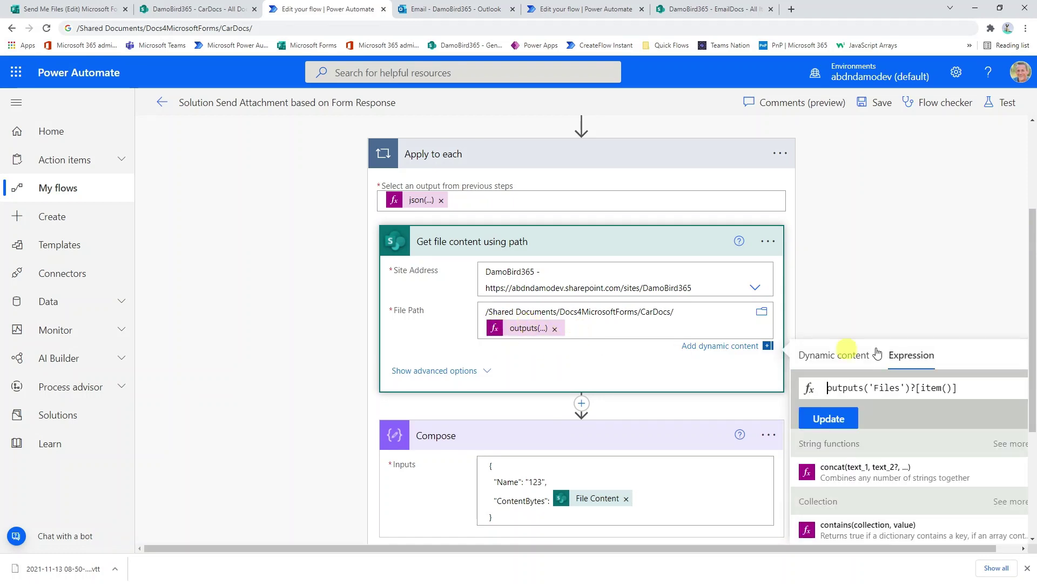
pyautogui.tripleClick(925, 388)
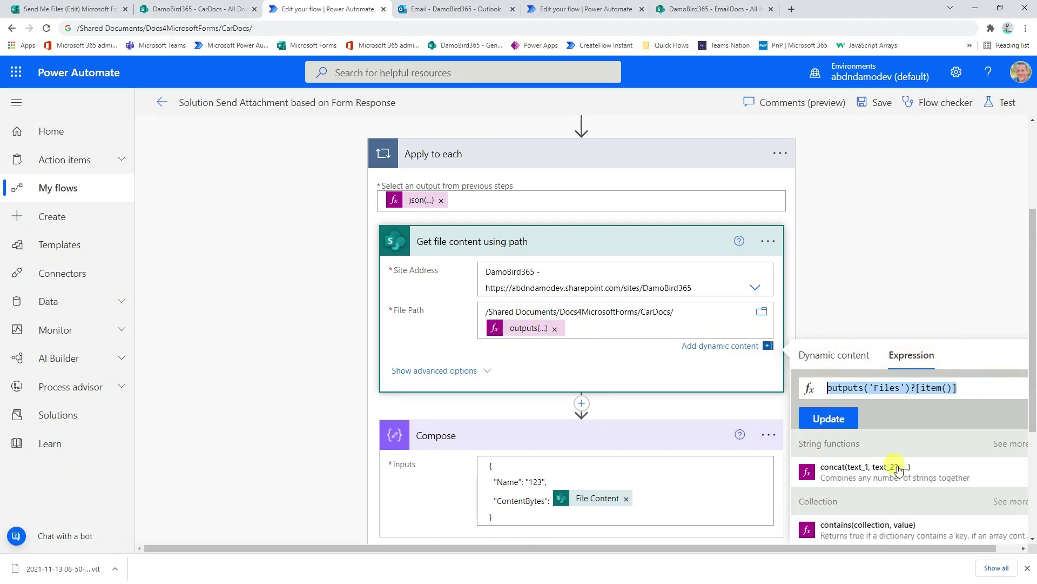
pyautogui.click(544, 482)
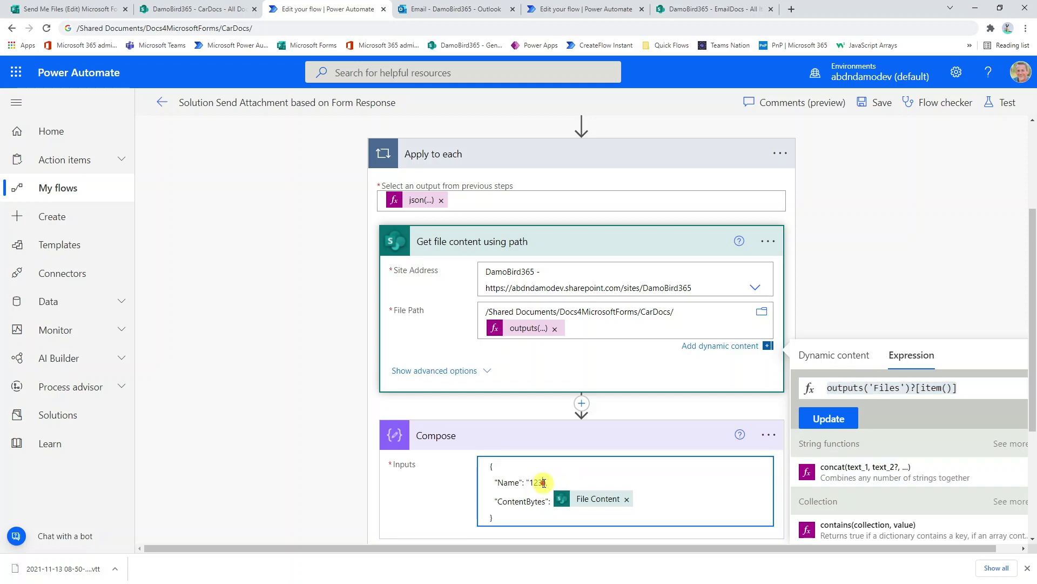
pyautogui.moveTo(543, 483); pyautogui.dragTo(530, 482)
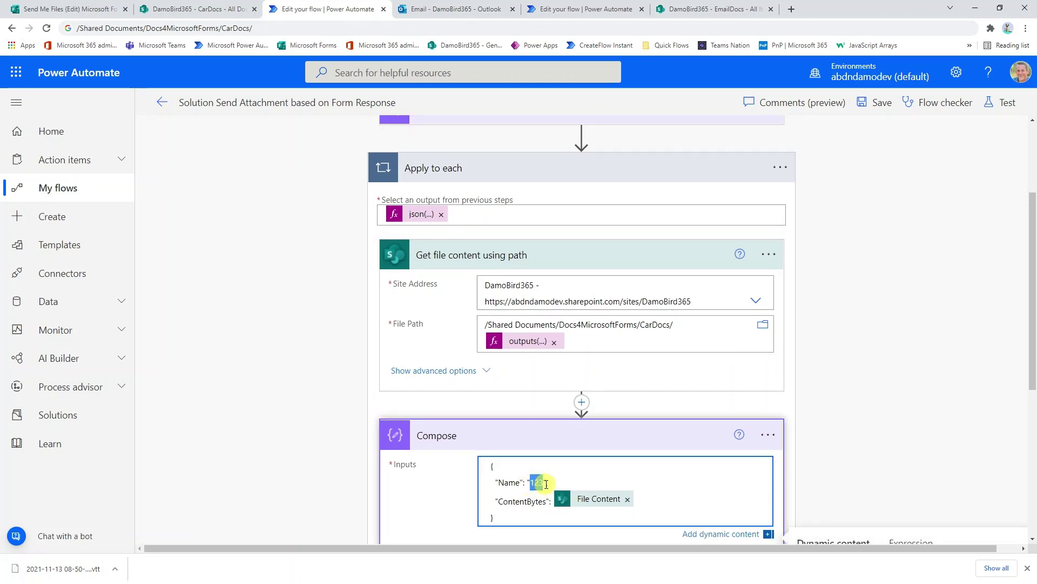
pyautogui.scroll(-2, 621, 473)
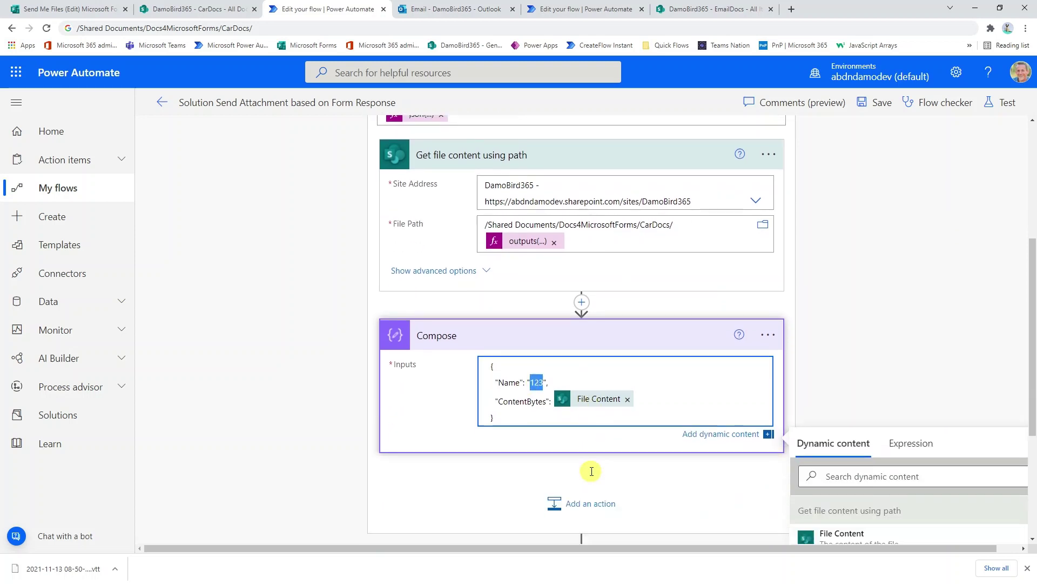
pyautogui.click(911, 435)
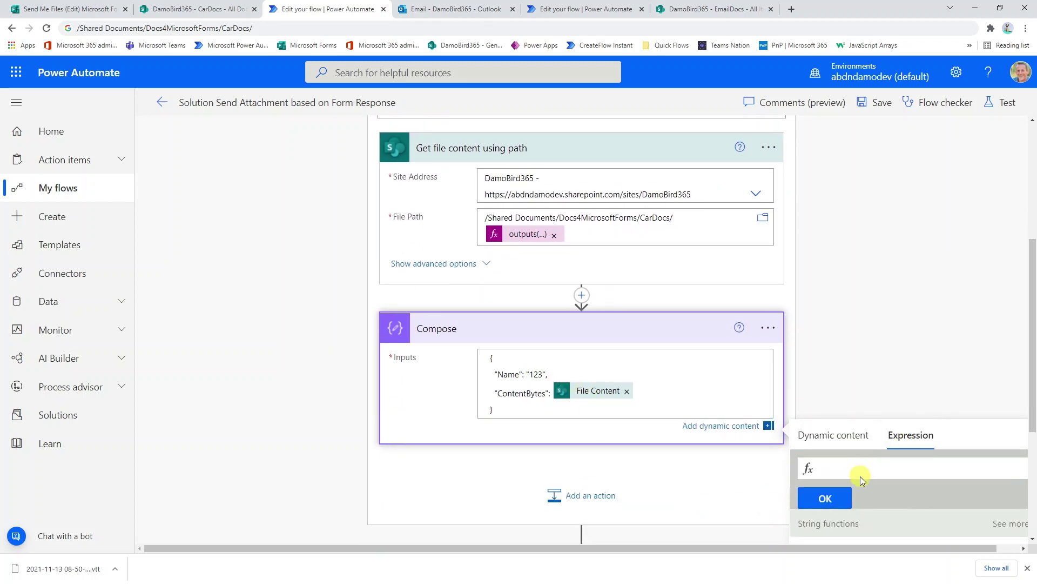
pyautogui.hotkey('ctrl', 'v')
pyautogui.click(825, 497)
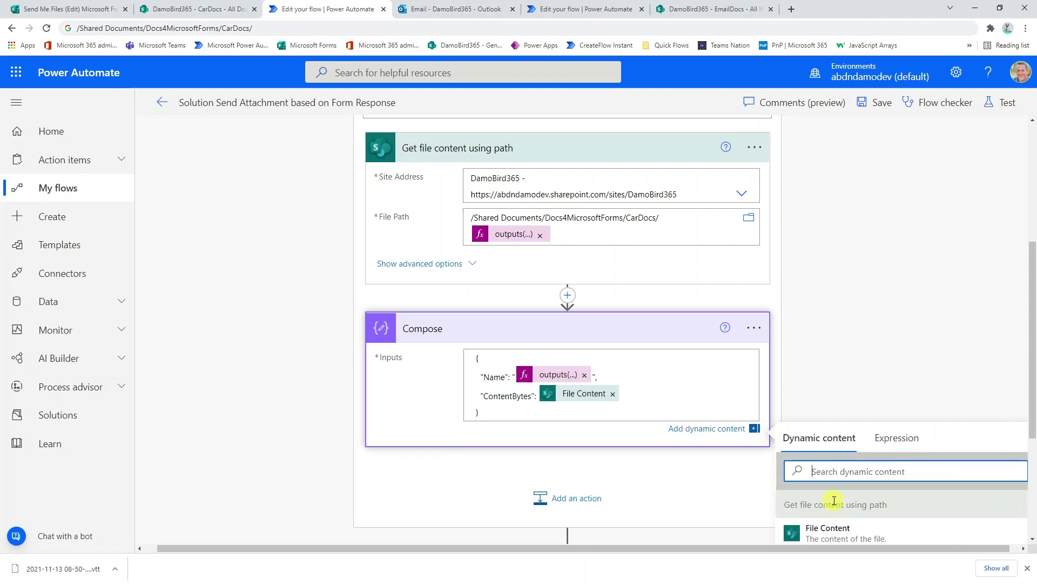
pyautogui.click(511, 378)
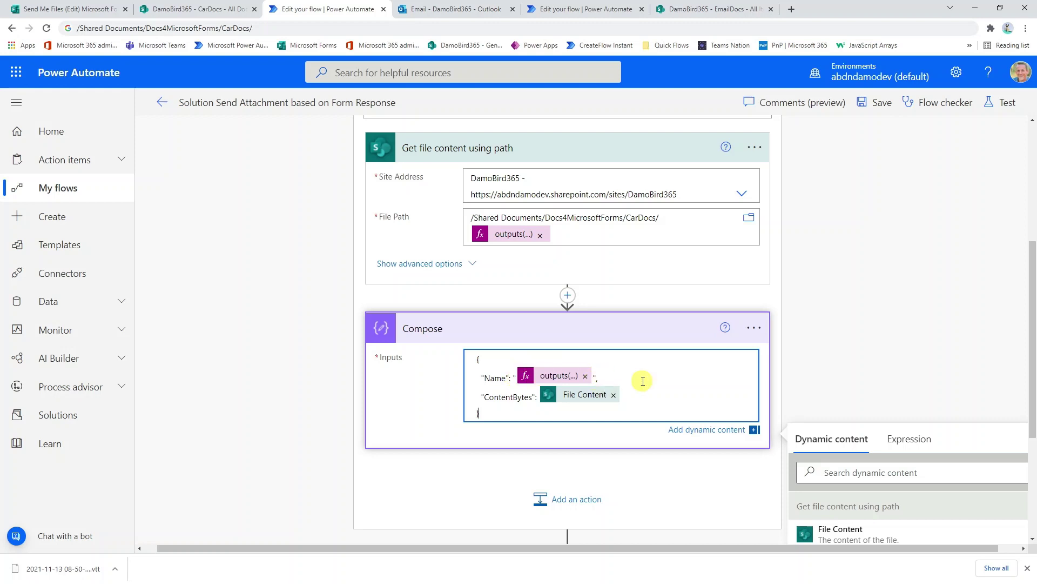
# Step: Clear the whole placeholder array, including its square brackets, from the Attachments of Send an email (V2)
pyautogui.scroll(-2, 641, 379)
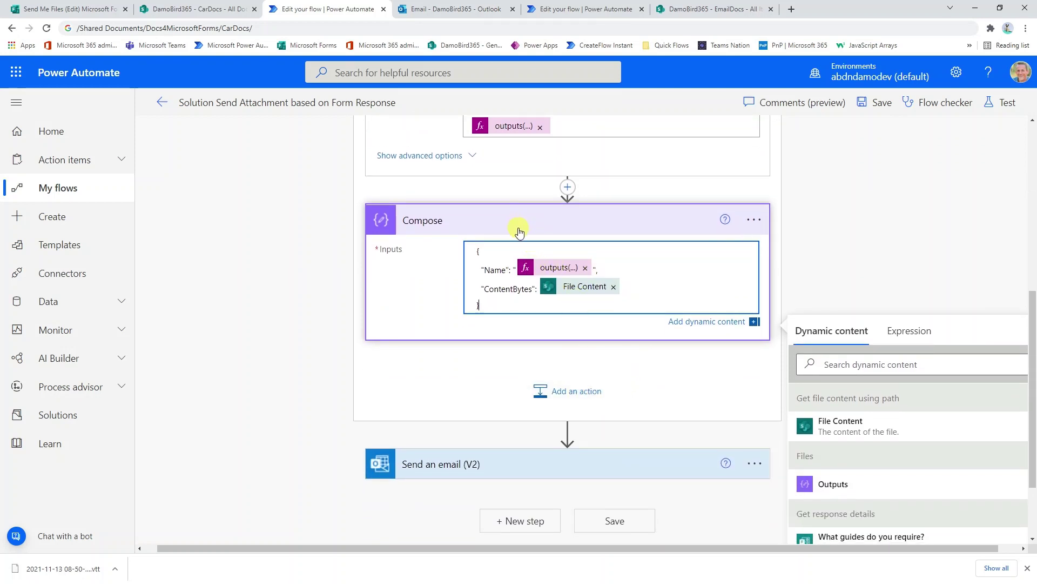
pyautogui.scroll(4, 522, 329)
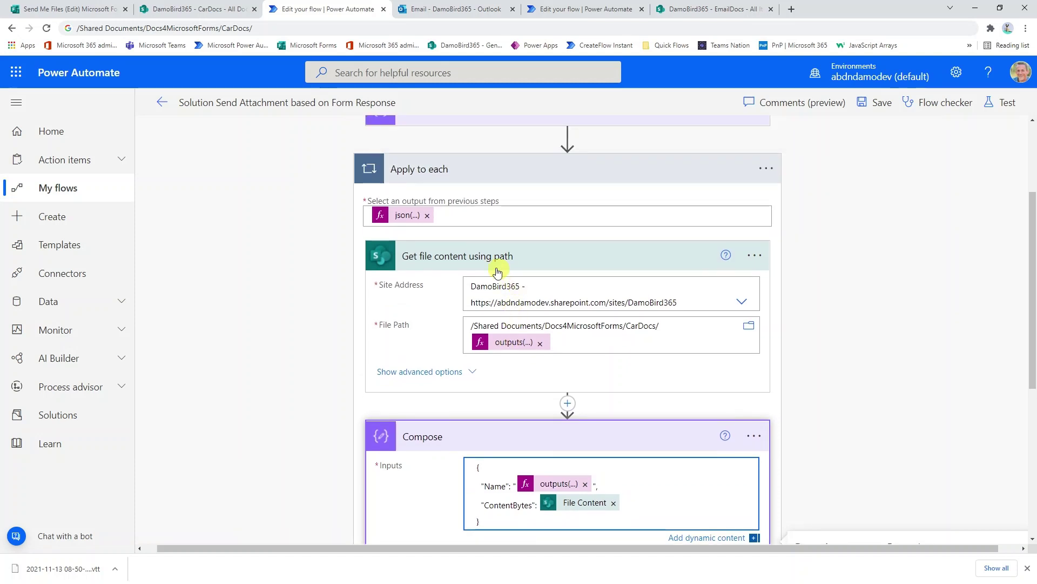
pyautogui.scroll(1, 523, 434)
pyautogui.scroll(-3, 551, 342)
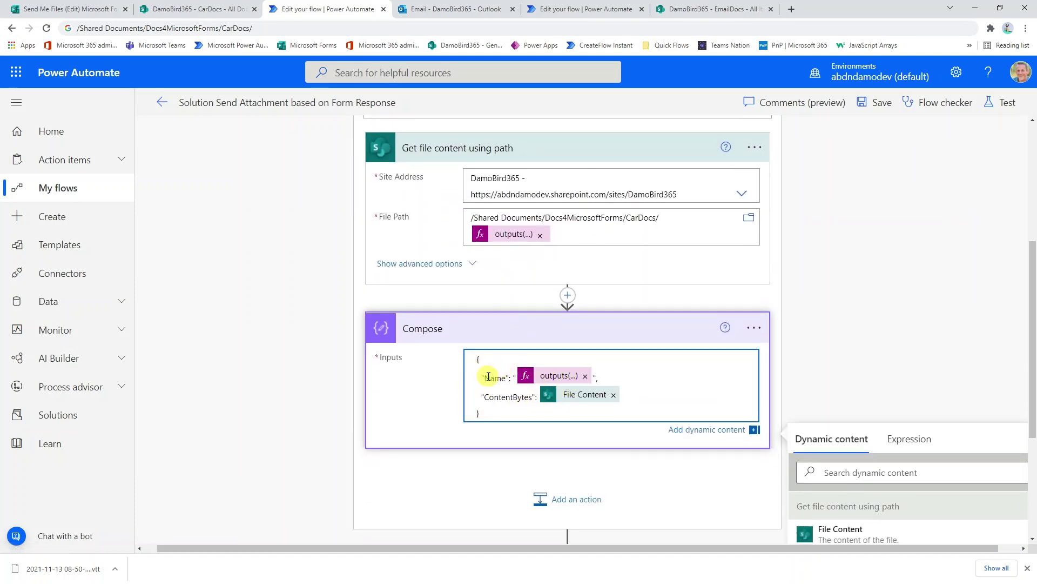
pyautogui.scroll(-4, 590, 371)
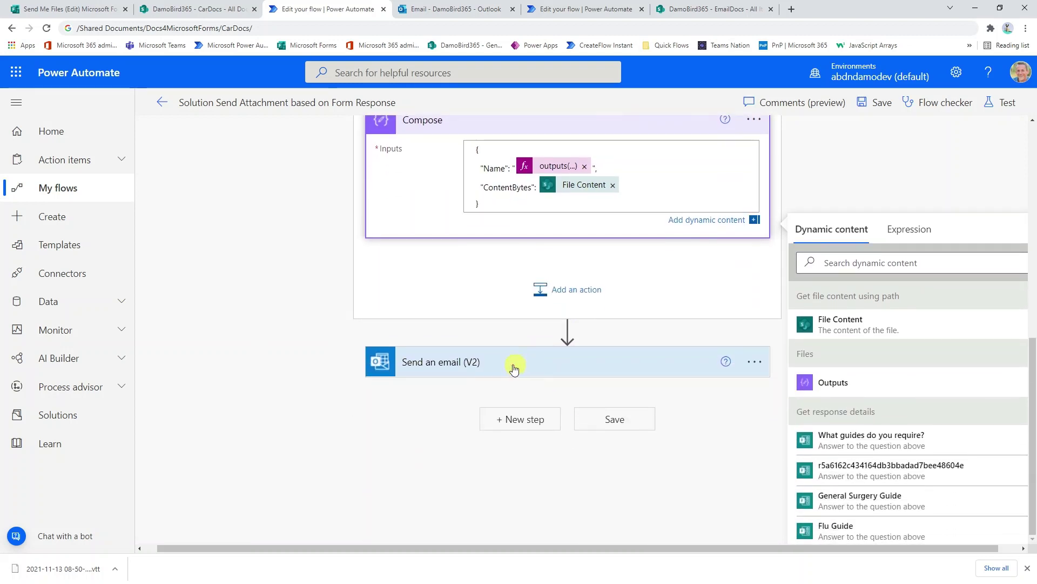
pyautogui.click(513, 369)
pyautogui.scroll(-2, 519, 411)
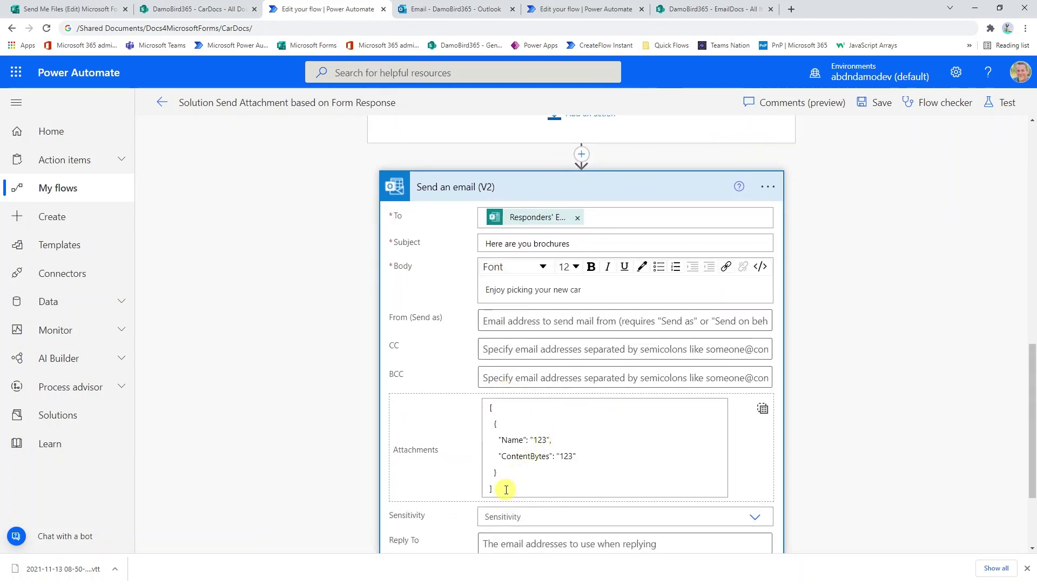
pyautogui.moveTo(506, 489); pyautogui.dragTo(485, 400)
pyautogui.press('BackSpace')
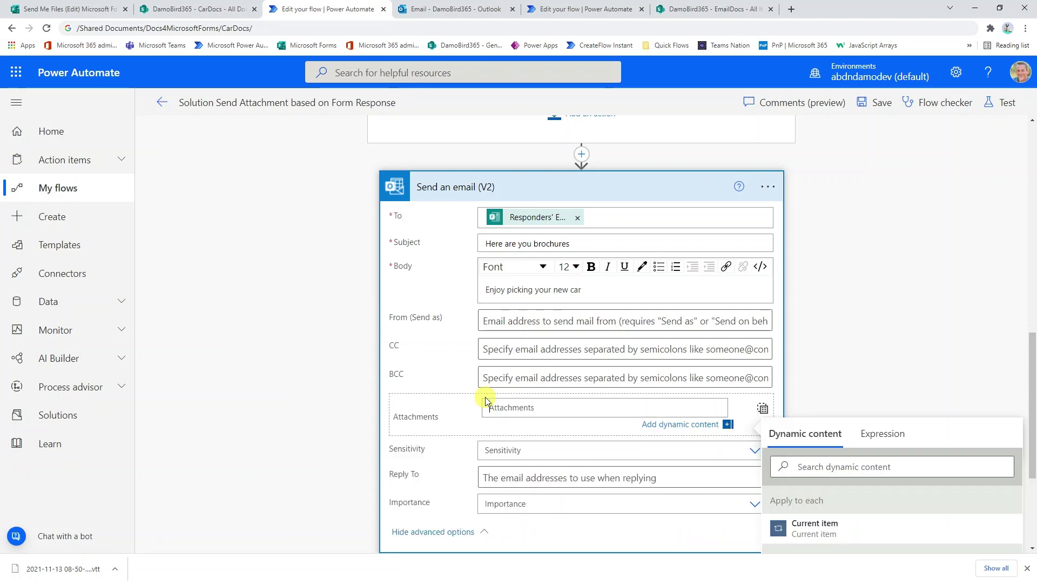
pyautogui.click(863, 442)
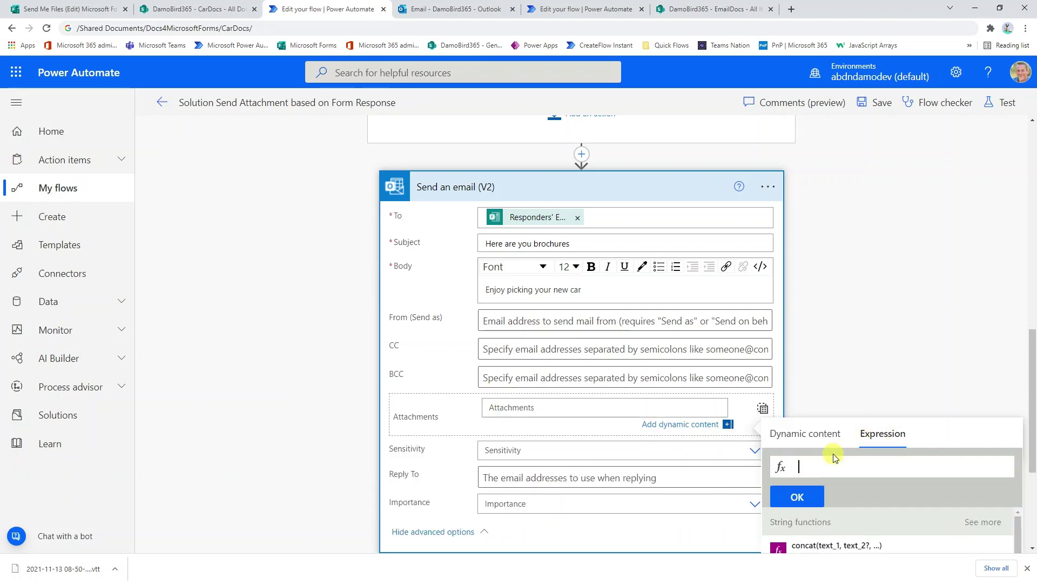
pyautogui.write('output')
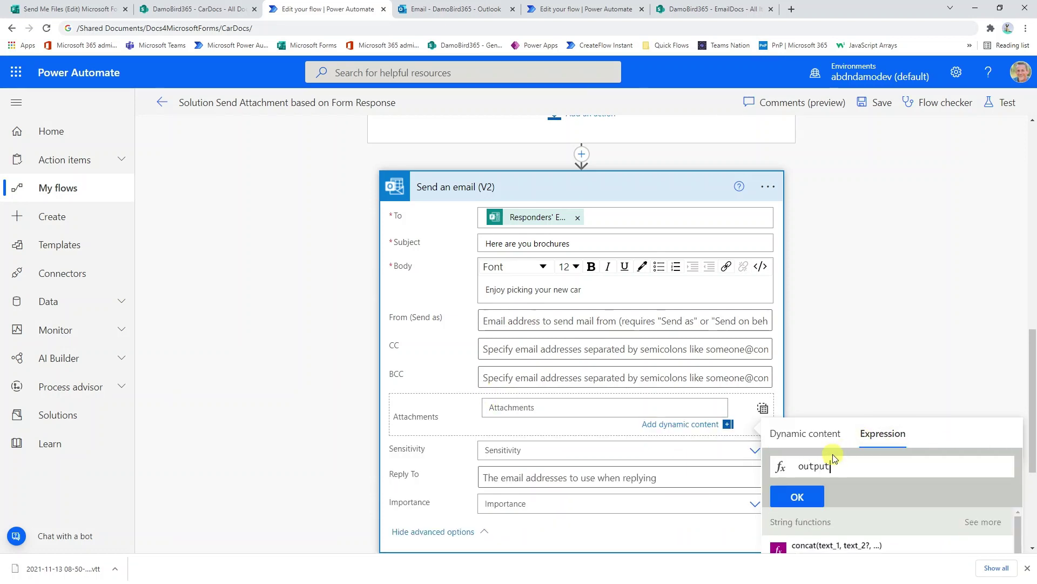
pyautogui.write('s')
pyautogui.scroll(4, 595, 243)
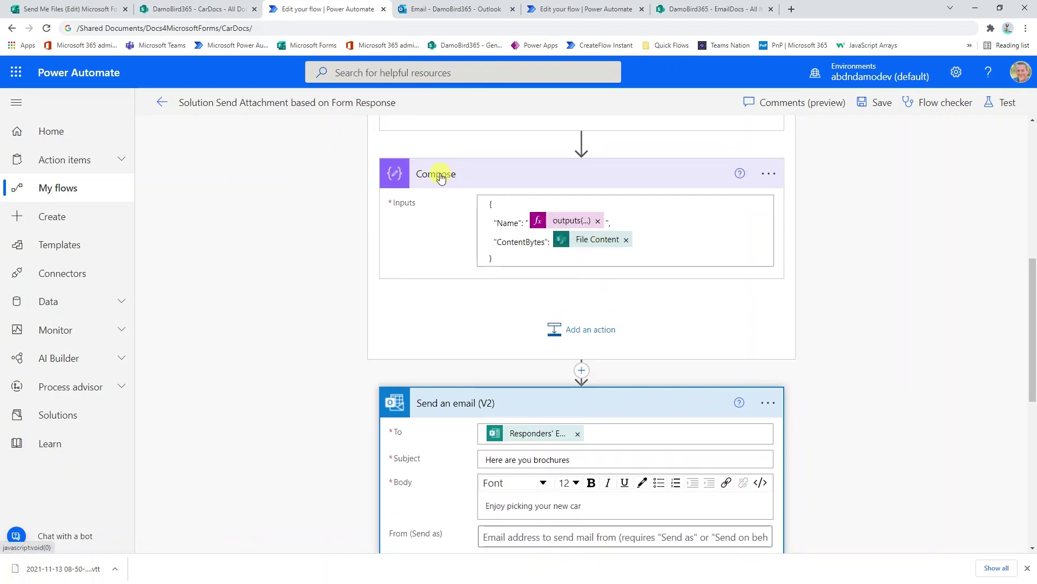
pyautogui.scroll(-5, 475, 244)
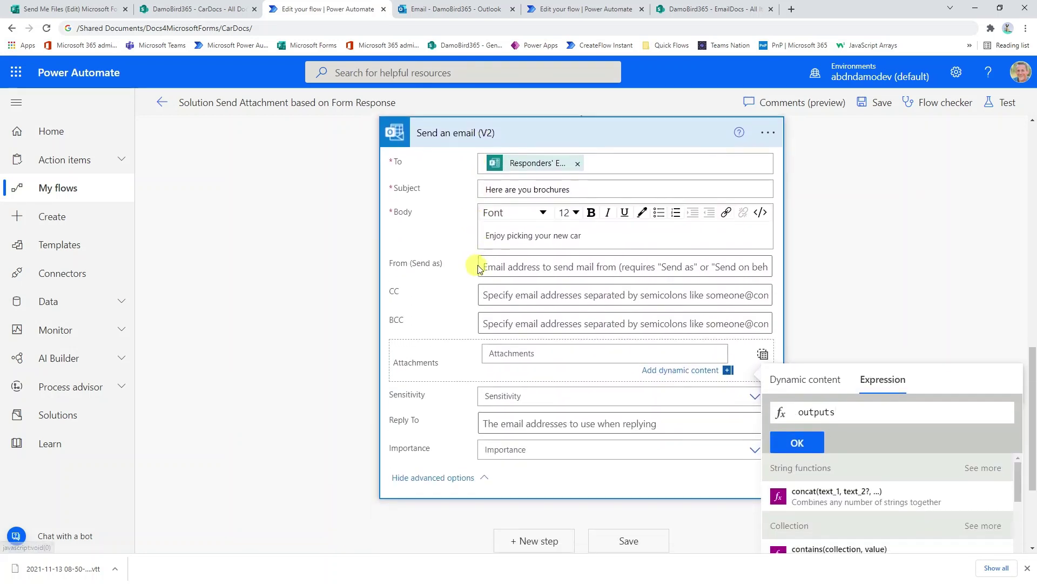
# Step: Rename the Compose action inside the Apply to each loop as AttachmentContent
pyautogui.scroll(5, 676, 228)
pyautogui.click(768, 174)
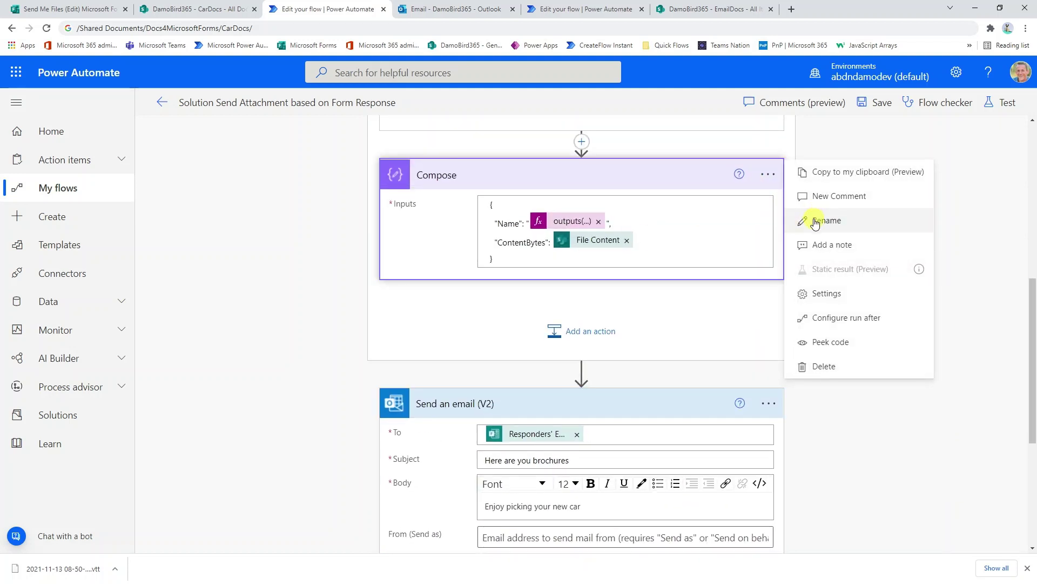
pyautogui.click(811, 220)
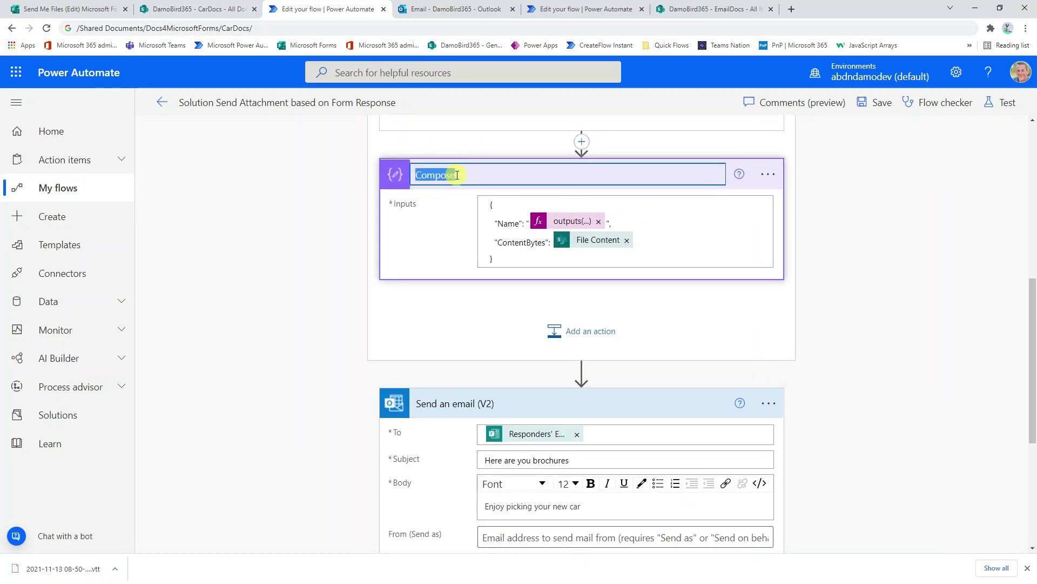
pyautogui.write('Att')
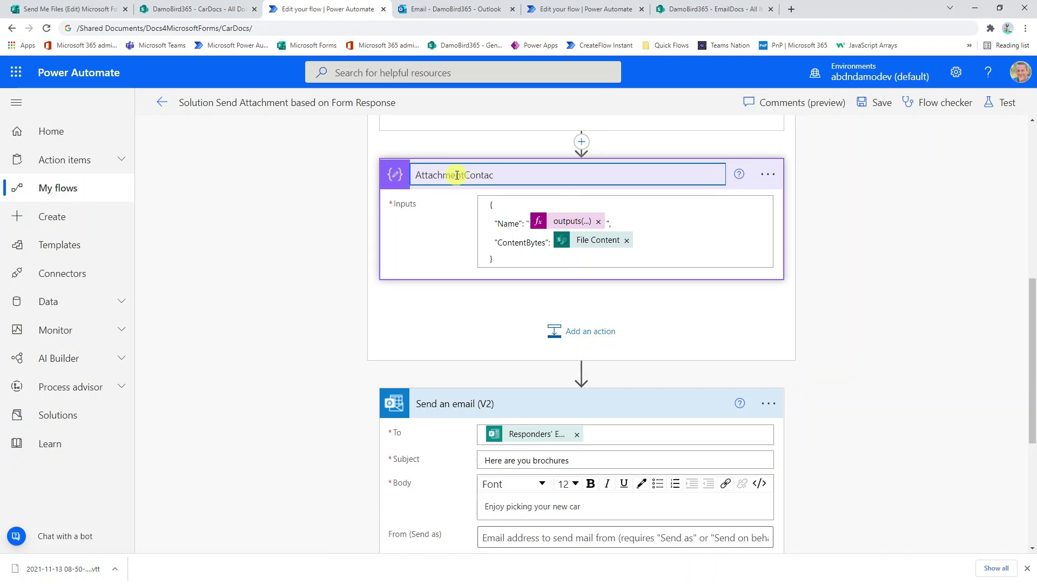
pyautogui.write('achmentContaent')
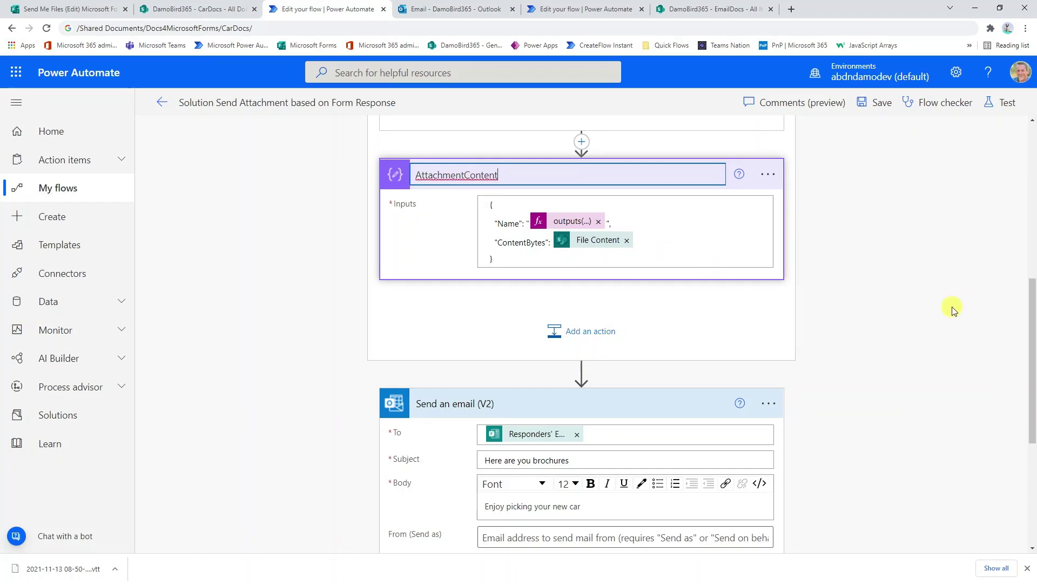
pyautogui.click(950, 306)
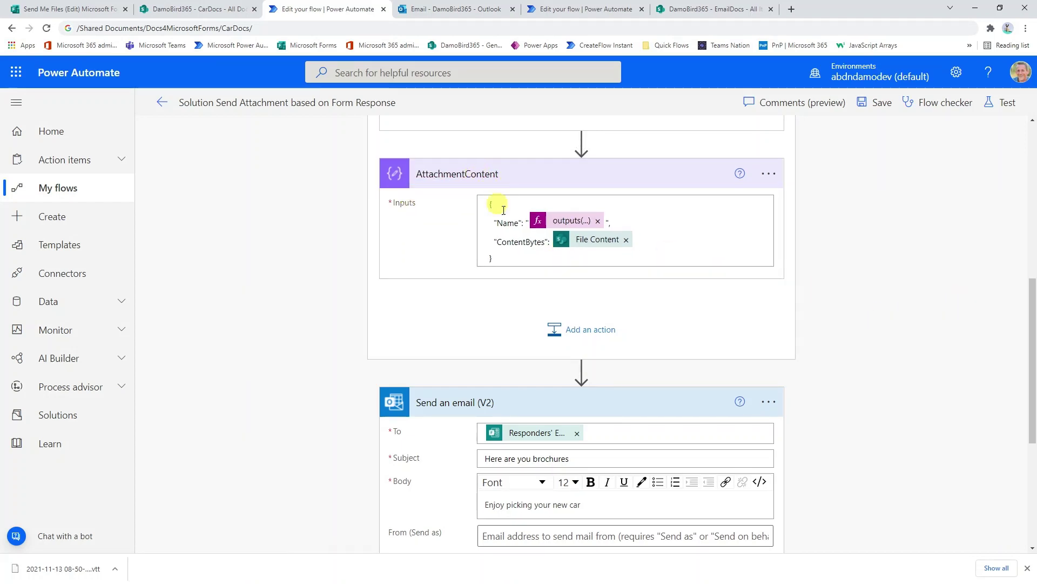
# Step: Set the Attachments of Send an email (V2) to the expression outputs('AttachmentContent')
pyautogui.scroll(-1, 493, 203)
pyautogui.scroll(2, 589, 173)
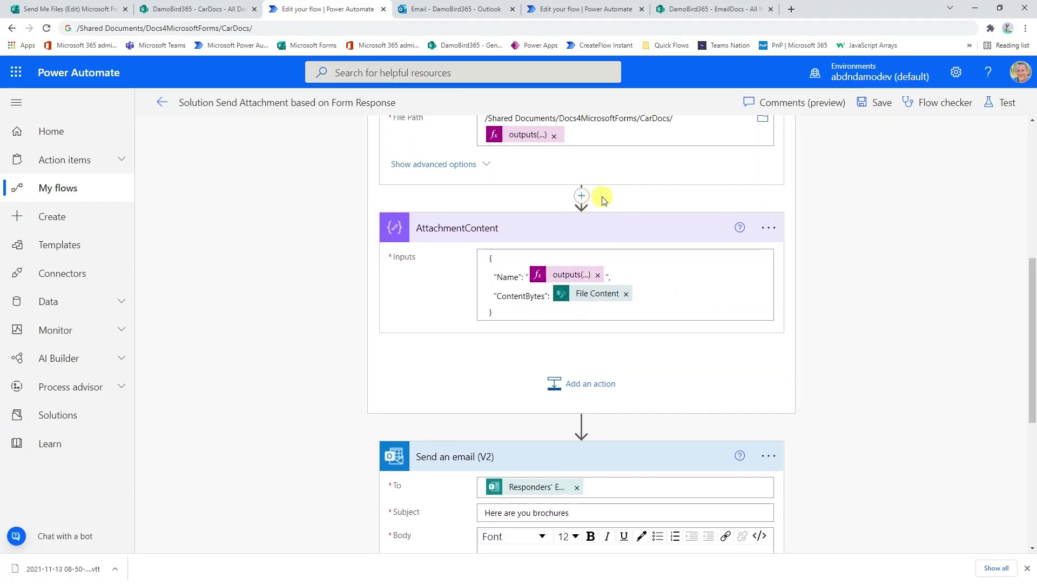
pyautogui.scroll(-4, 540, 216)
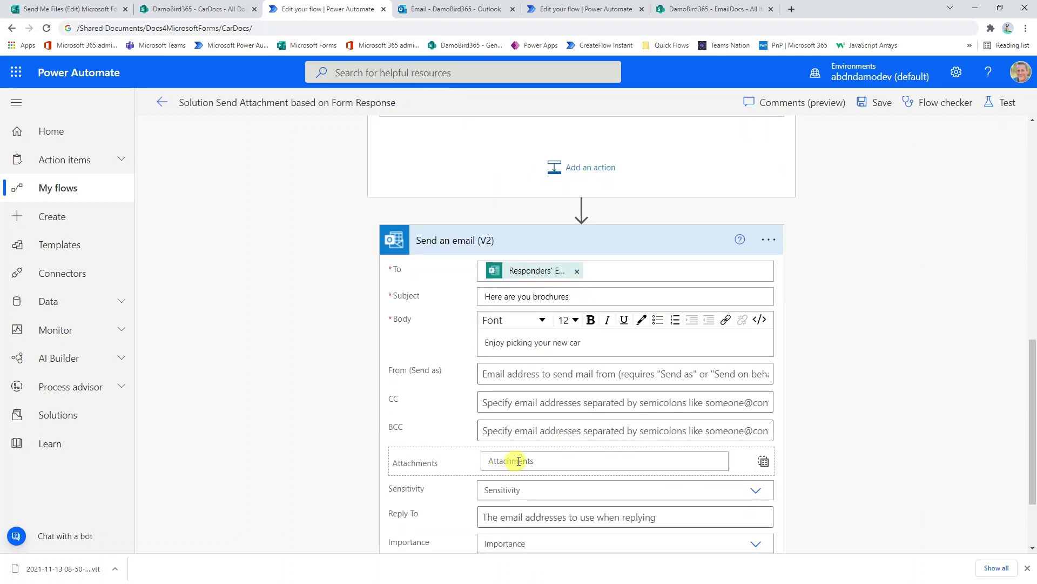
pyautogui.click(619, 460)
pyautogui.click(877, 493)
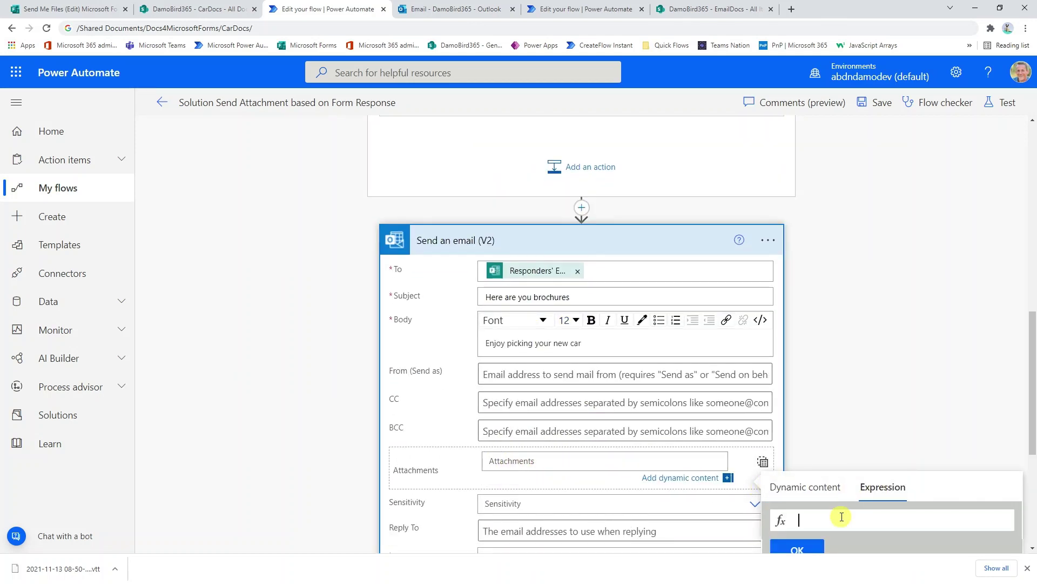
pyautogui.write("outputs('")
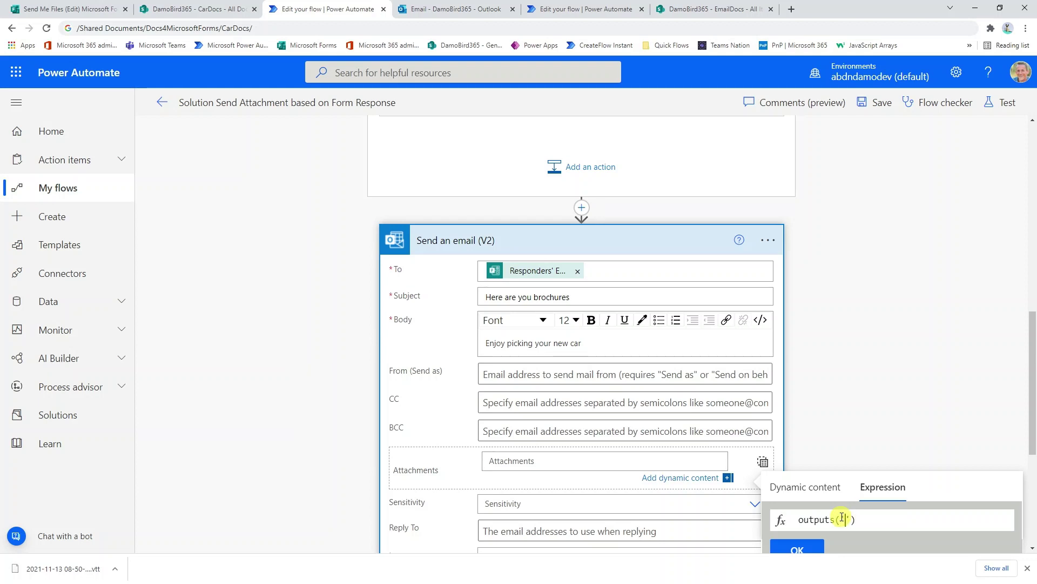
pyautogui.scroll(3, 852, 412)
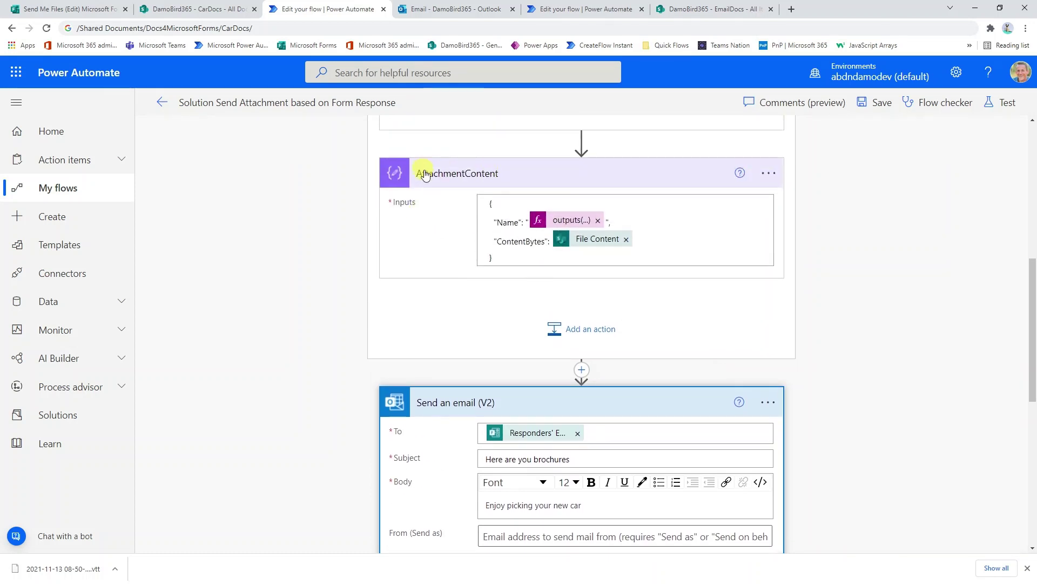
pyautogui.scroll(-4, 648, 220)
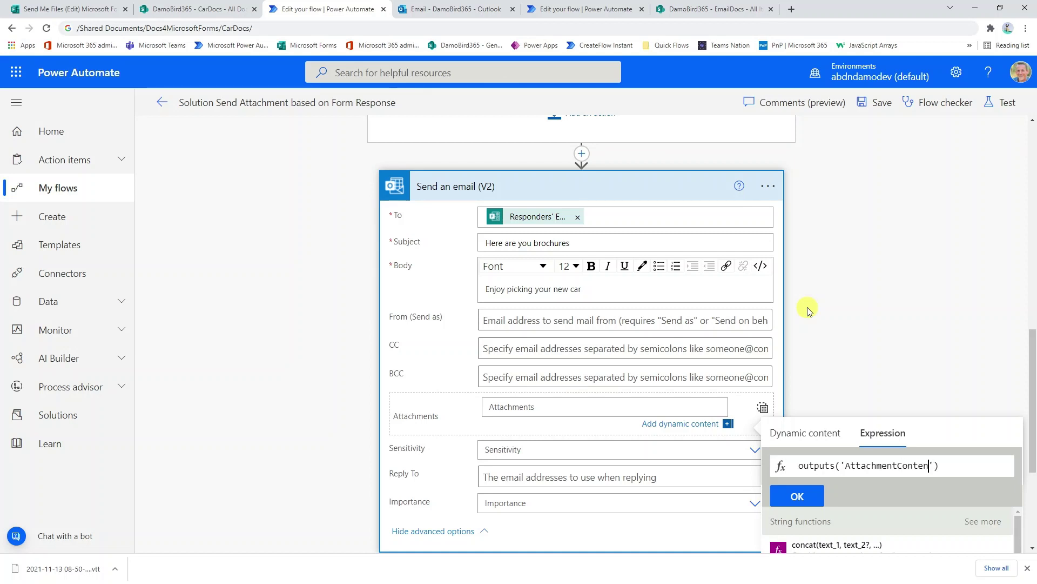
pyautogui.write('nt')
pyautogui.click(797, 497)
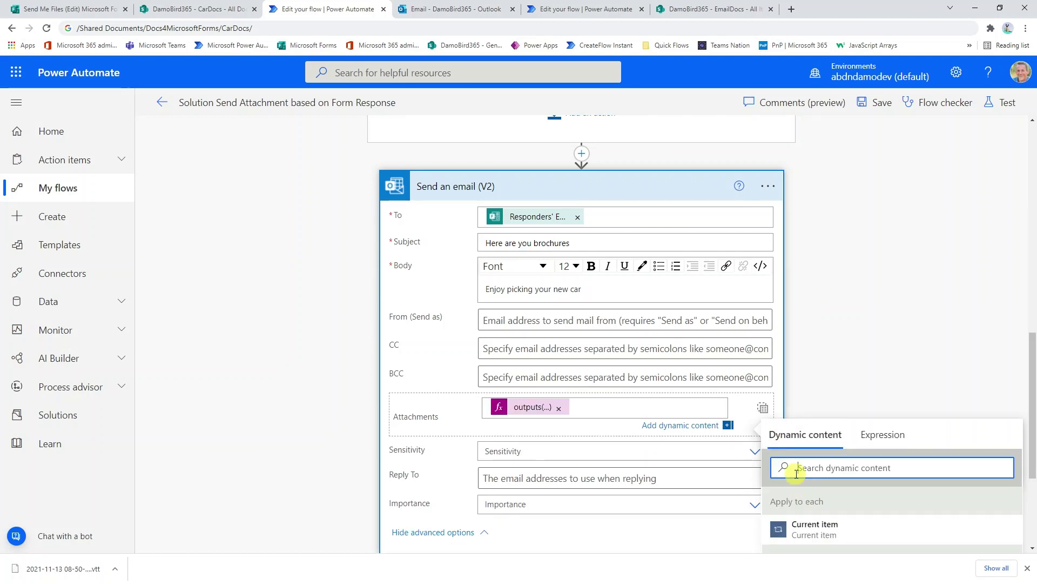
pyautogui.click(858, 296)
# Step: Save the flow and start a manual test run
pyautogui.click(864, 106)
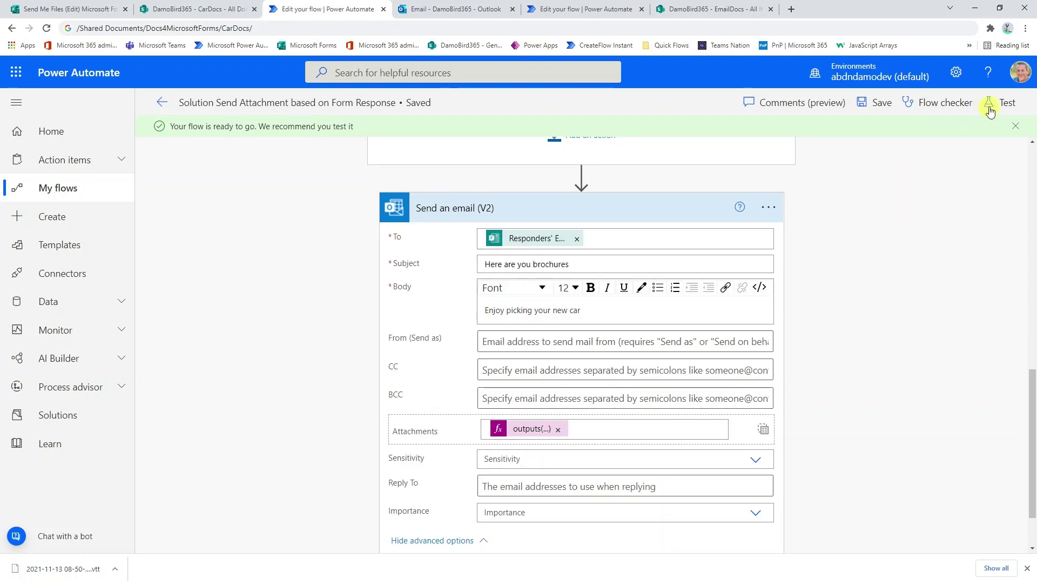
pyautogui.click(990, 111)
pyautogui.click(837, 136)
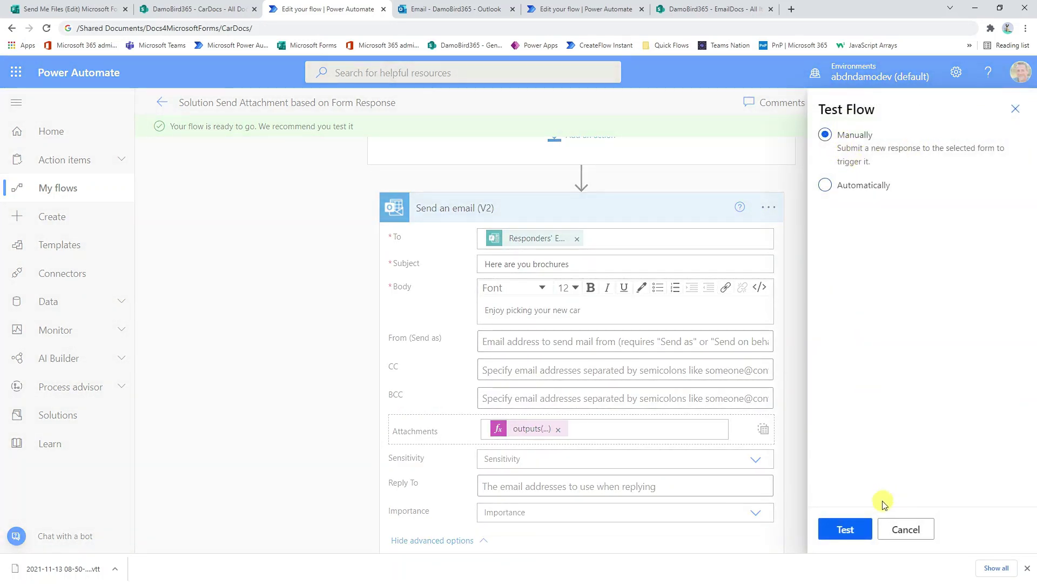
pyautogui.click(846, 527)
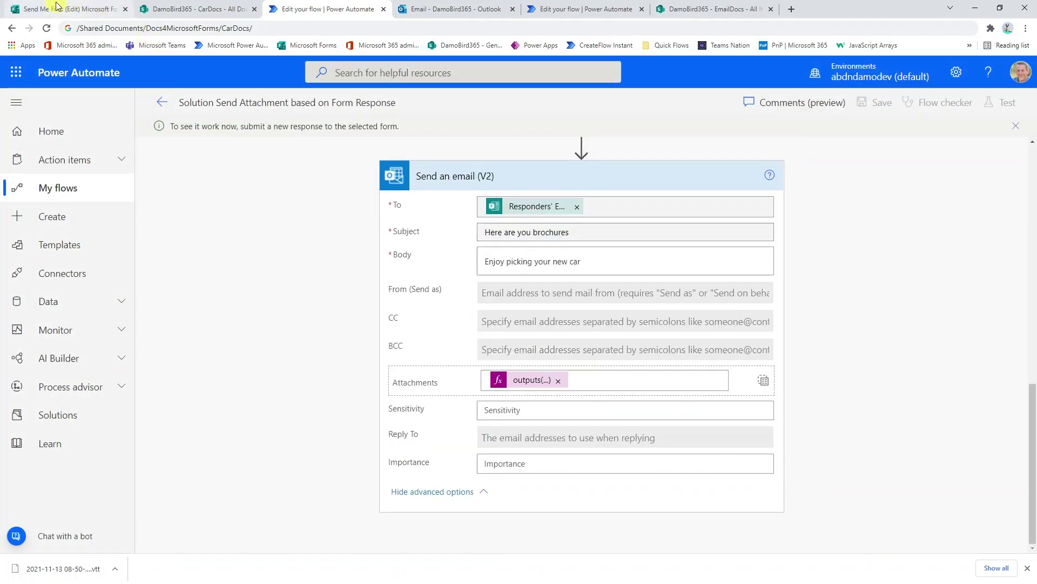
# Step: Switch to the Send Me Files form in Microsoft Forms, preview it, choose Ford, Skoda and Tesla, and continue to the guides section
pyautogui.click(54, 9)
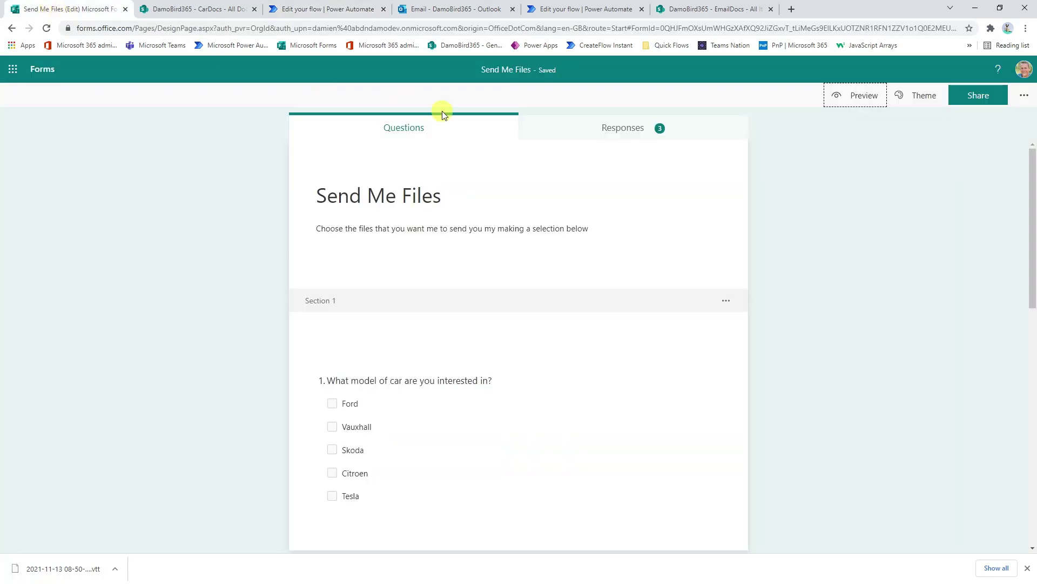
pyautogui.click(863, 111)
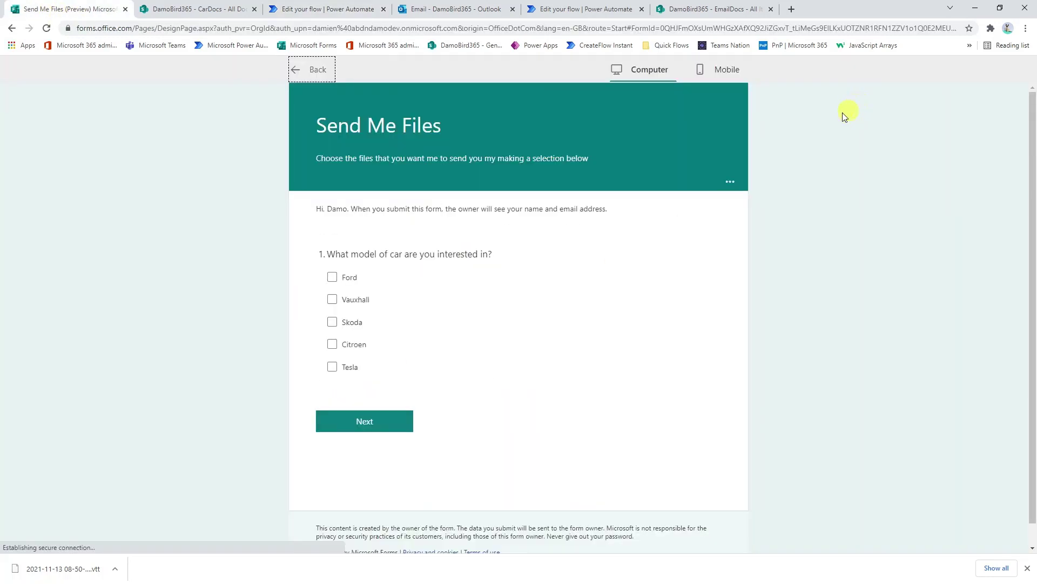
pyautogui.click(332, 277)
pyautogui.click(331, 322)
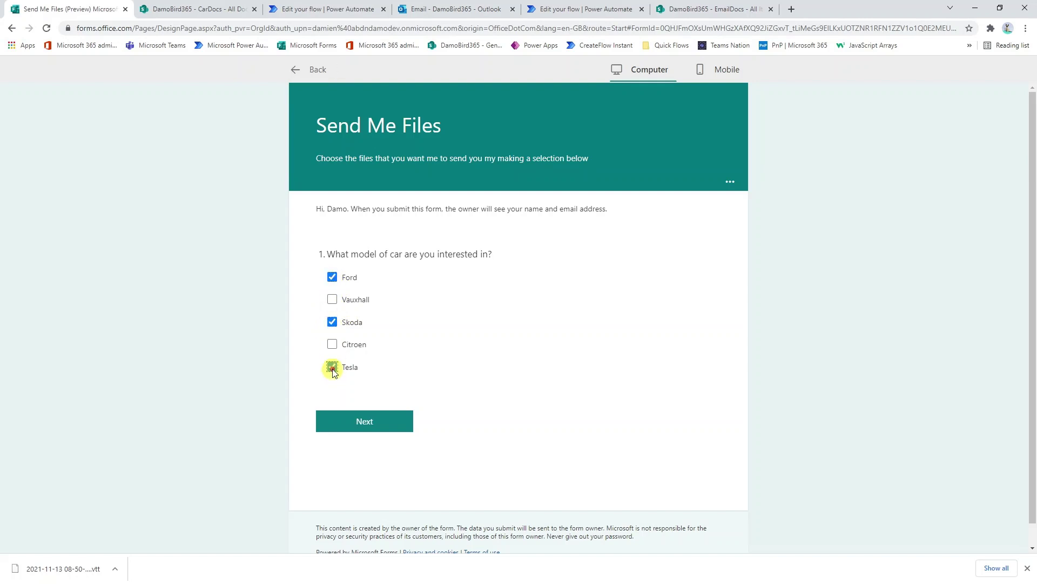
pyautogui.click(370, 427)
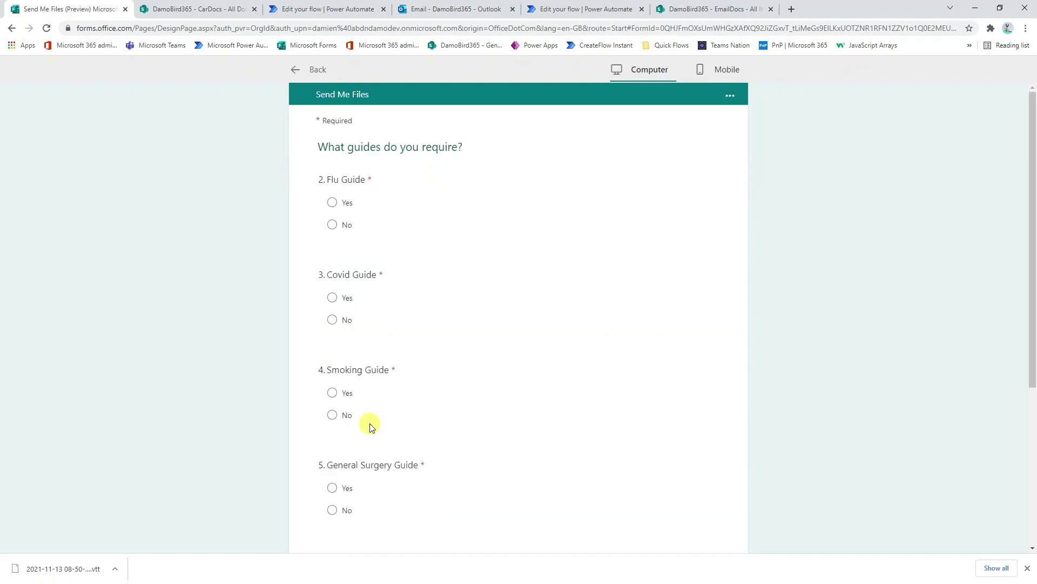
# Step: Answer Yes for the Flu, Covid, Smoking and General Surgery guides, enter 123 as the patient docs email, and submit the response
pyautogui.click(332, 202)
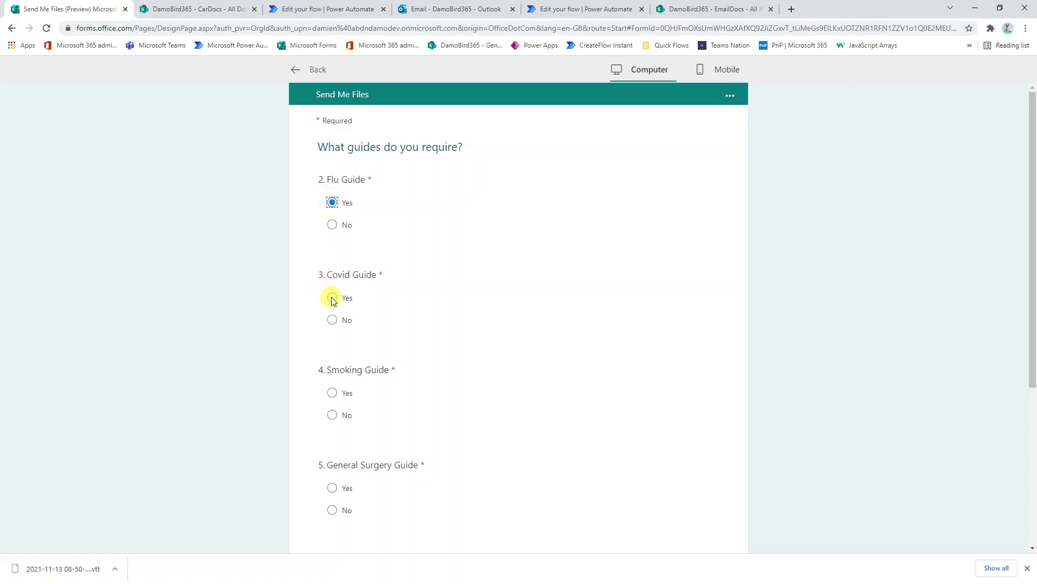
pyautogui.click(332, 297)
pyautogui.click(331, 393)
pyautogui.click(332, 488)
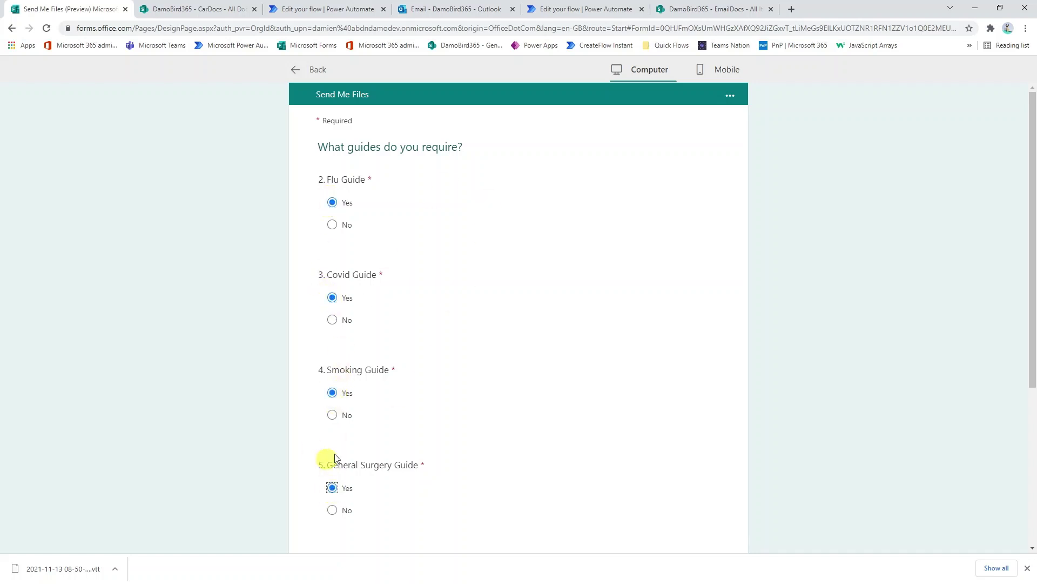
pyautogui.scroll(-3, 335, 456)
pyautogui.click(359, 427)
pyautogui.write('123')
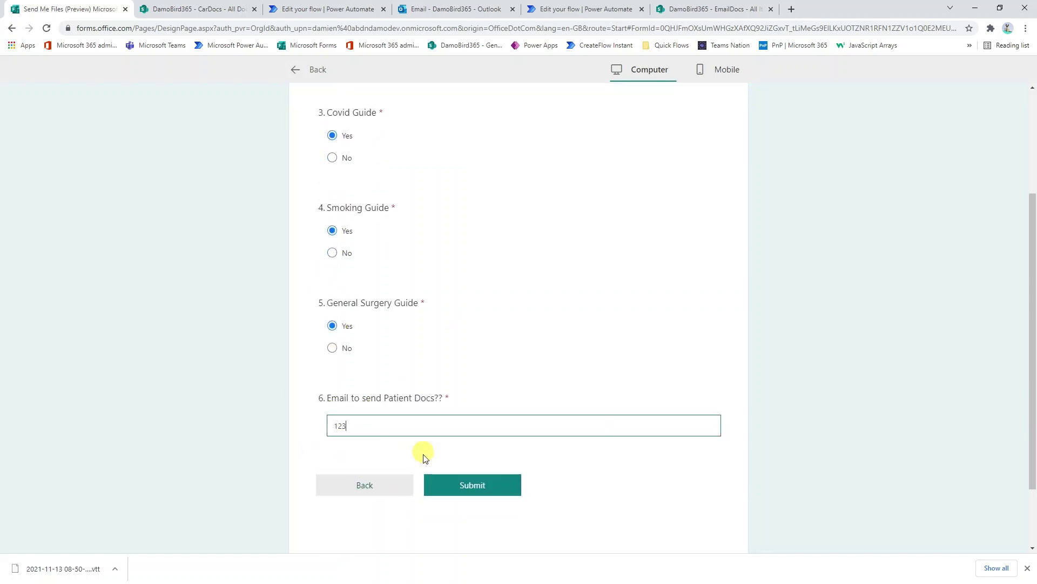
pyautogui.click(479, 487)
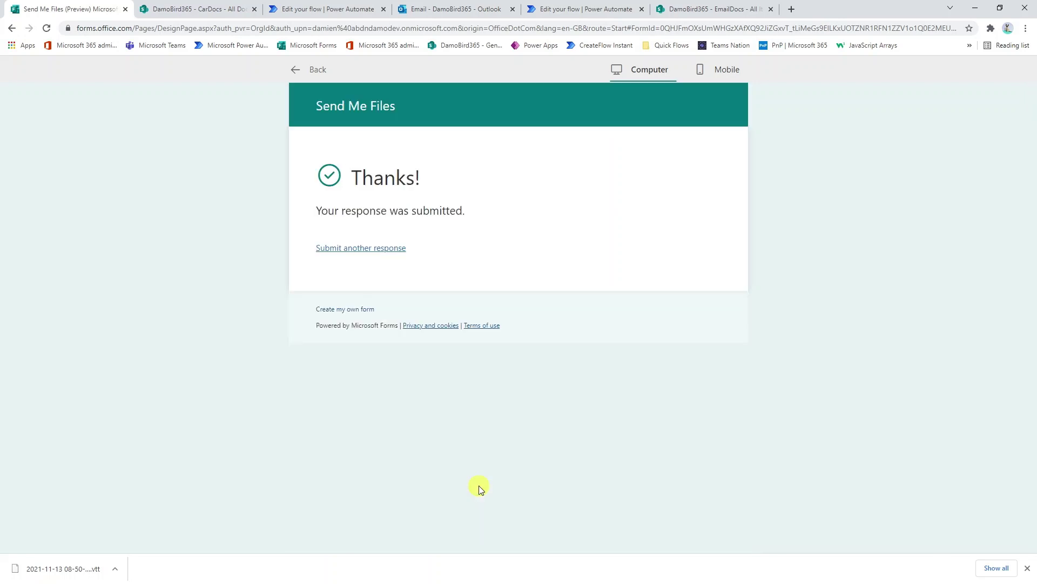
# Step: Return to the Power Automate test run and examine the Apply to each loop and the Send an email (V2) action
pyautogui.click(325, 11)
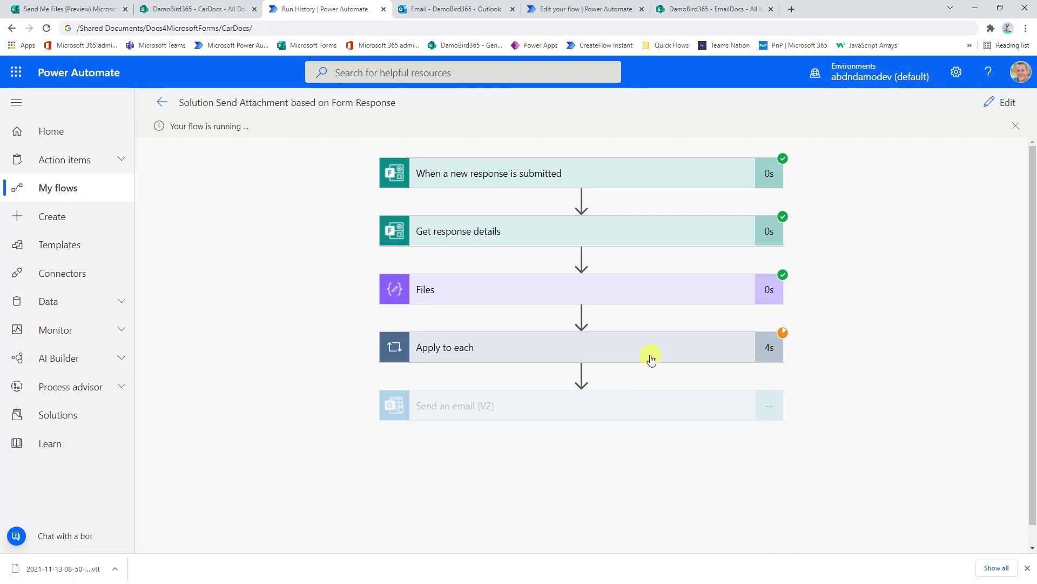
pyautogui.click(637, 351)
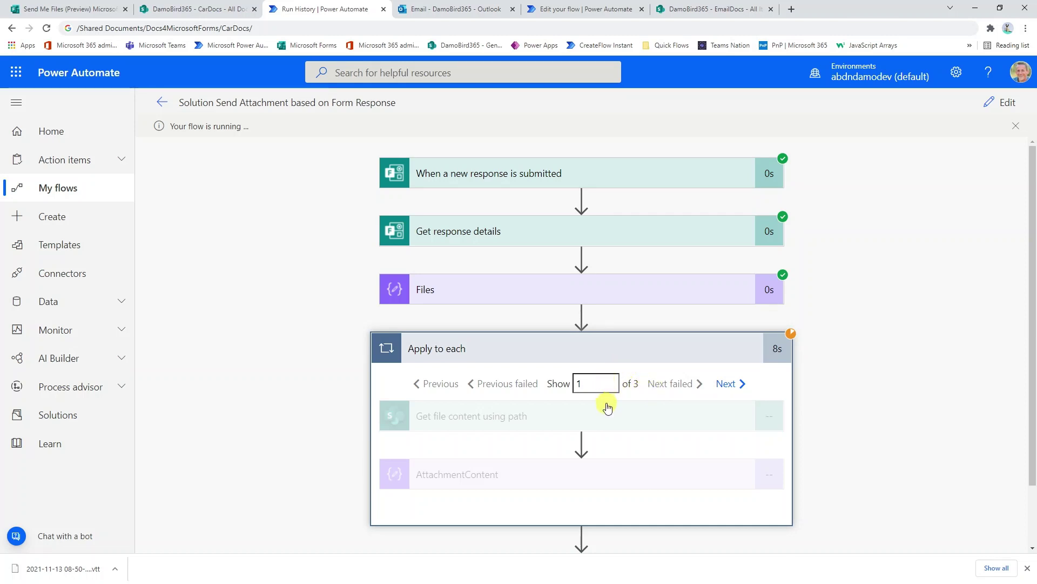
pyautogui.scroll(-1, 602, 411)
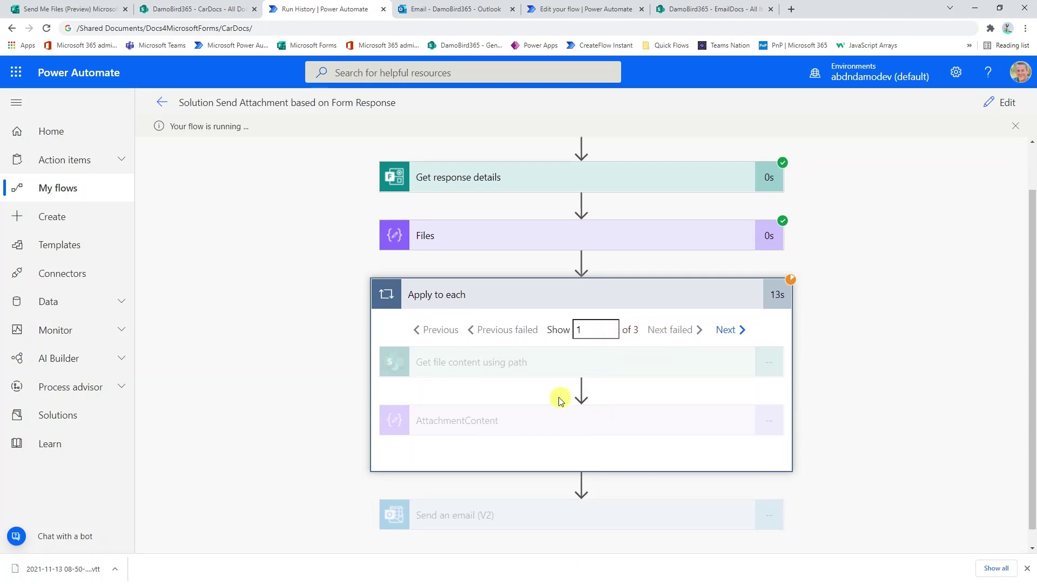
pyautogui.scroll(-1, 560, 425)
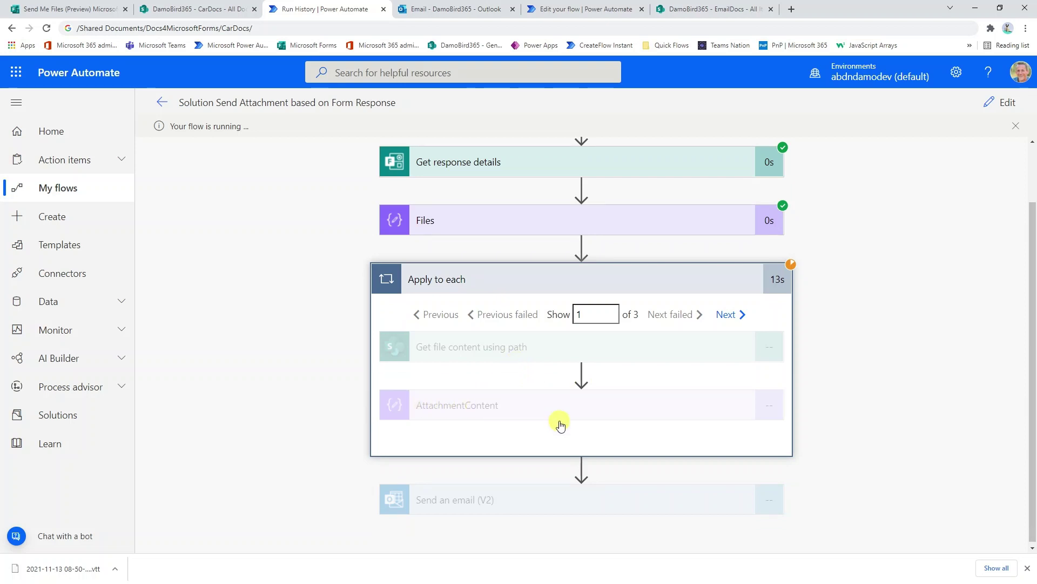
pyautogui.click(571, 506)
pyautogui.scroll(-3, 564, 489)
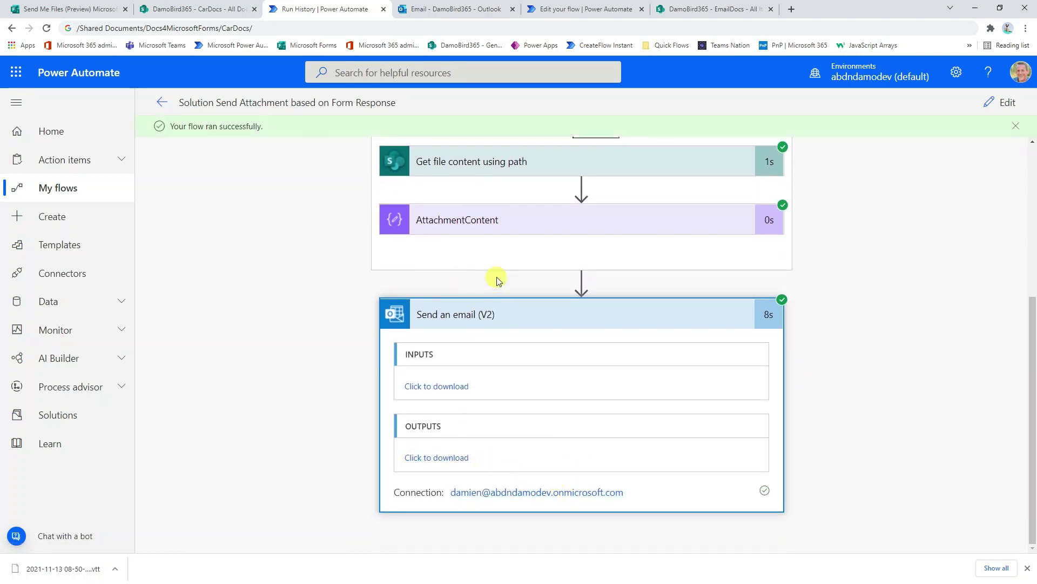
pyautogui.click(507, 321)
# Step: Switch to Outlook, refresh the inbox, open the brochures email and preview its Tesla, Skoda and Ford PDF attachments
pyautogui.click(456, 9)
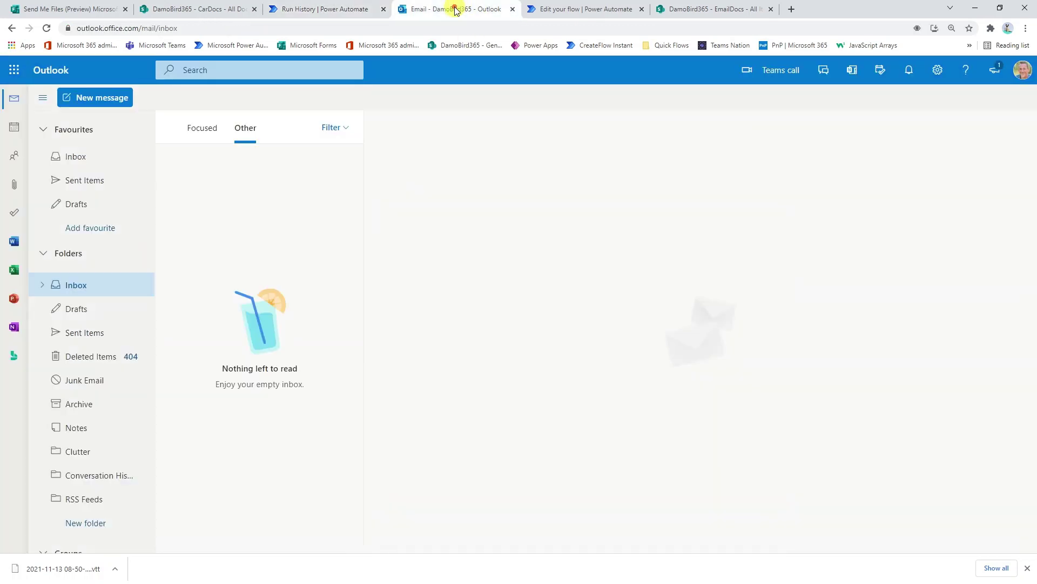
pyautogui.click(46, 28)
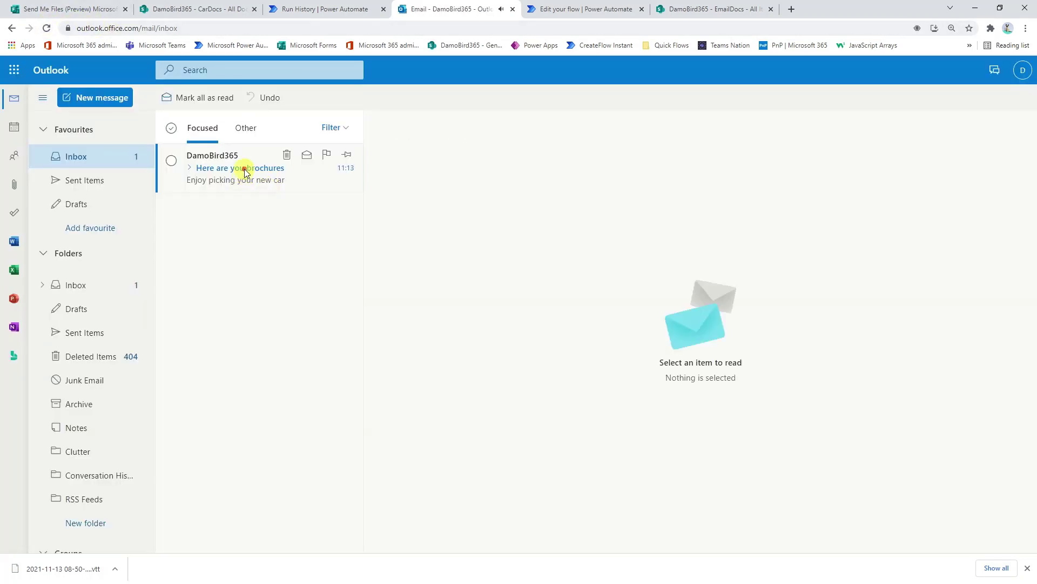
pyautogui.click(242, 183)
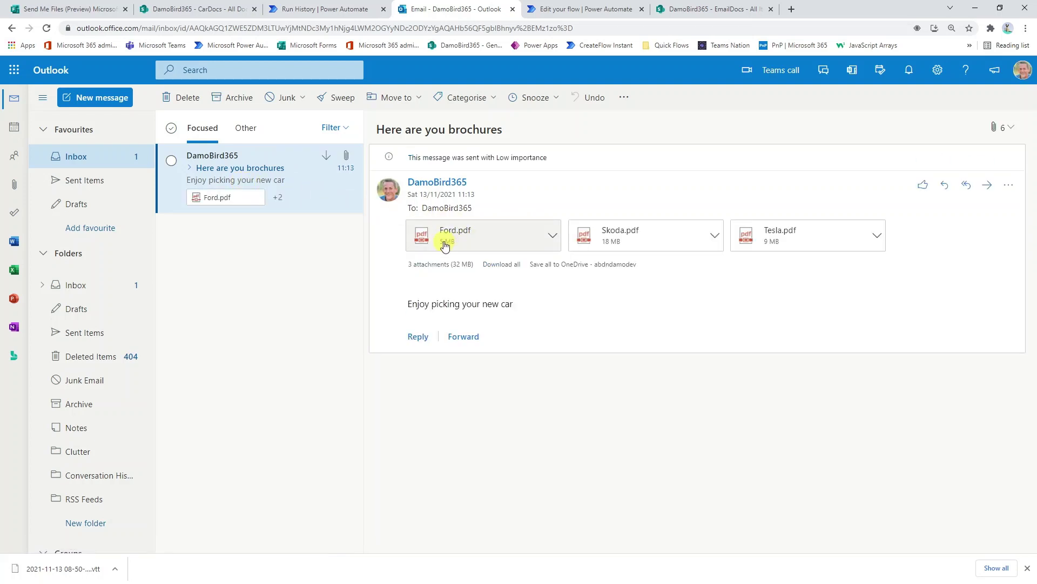
pyautogui.click(789, 243)
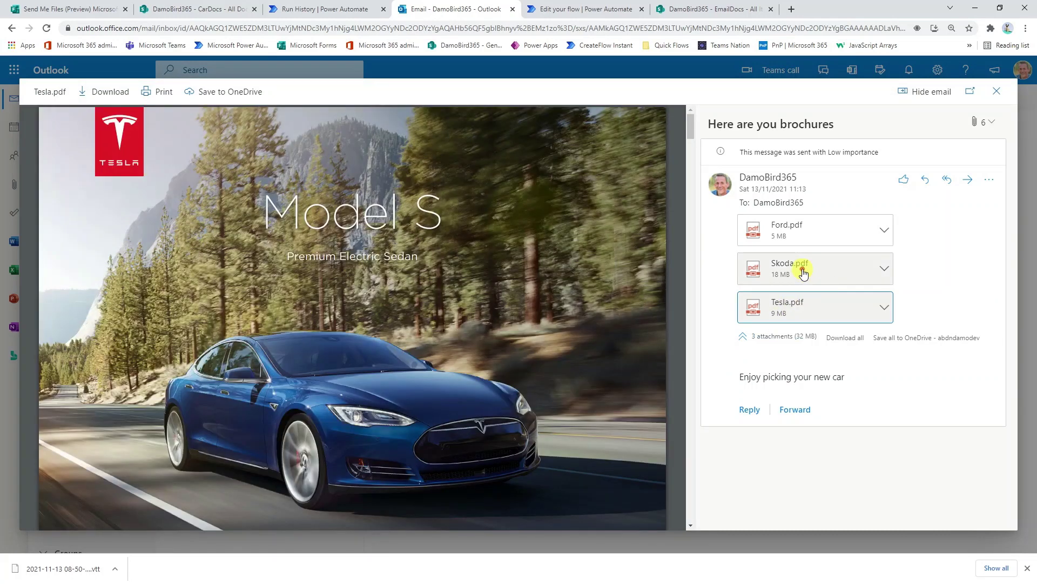
pyautogui.click(804, 273)
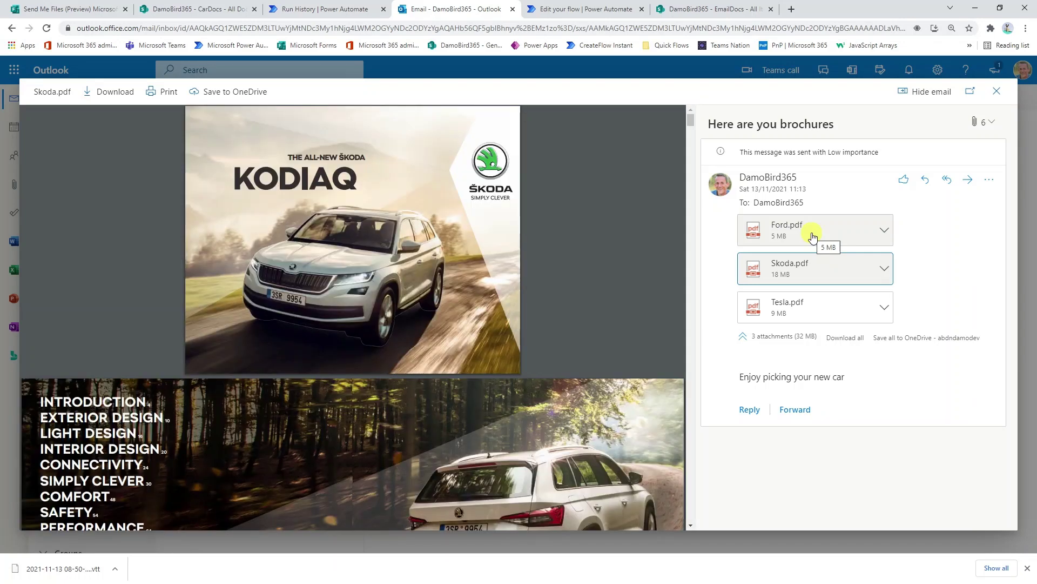
pyautogui.click(812, 238)
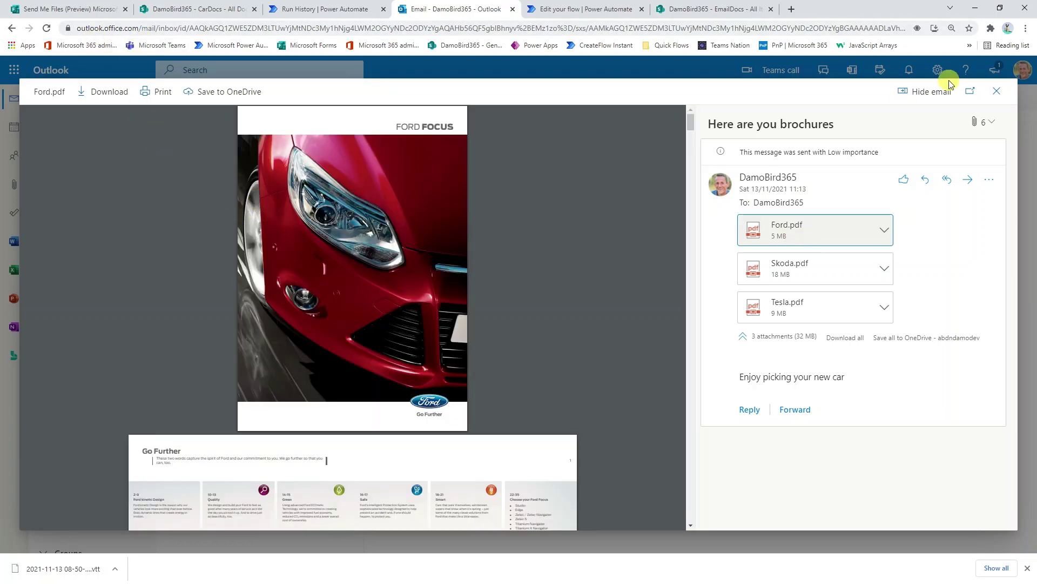
pyautogui.click(997, 92)
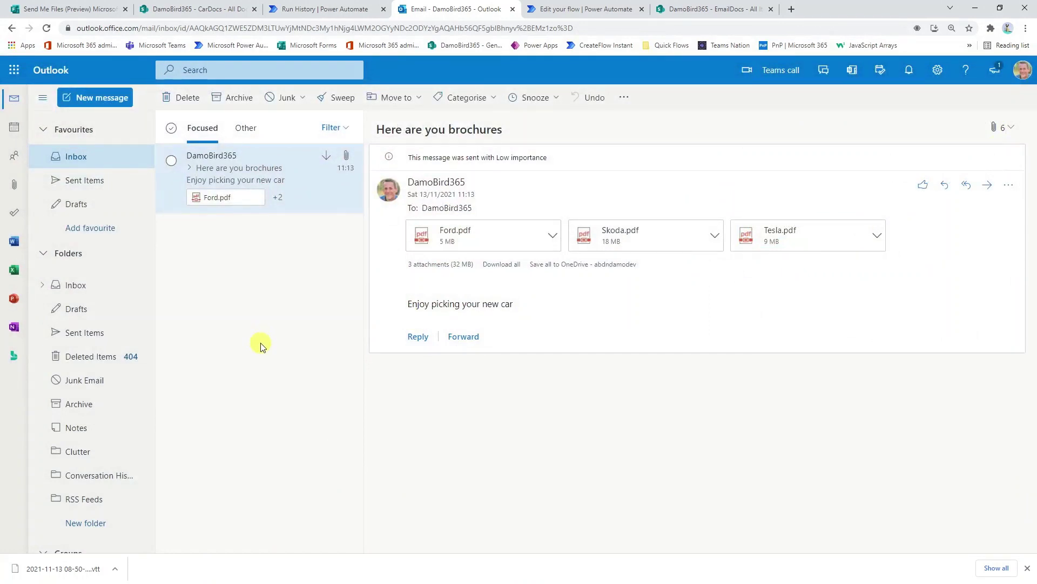
# Step: Return to the Send Me Files form, leave the preview and review the Yes/No guide questions
pyautogui.click(83, 12)
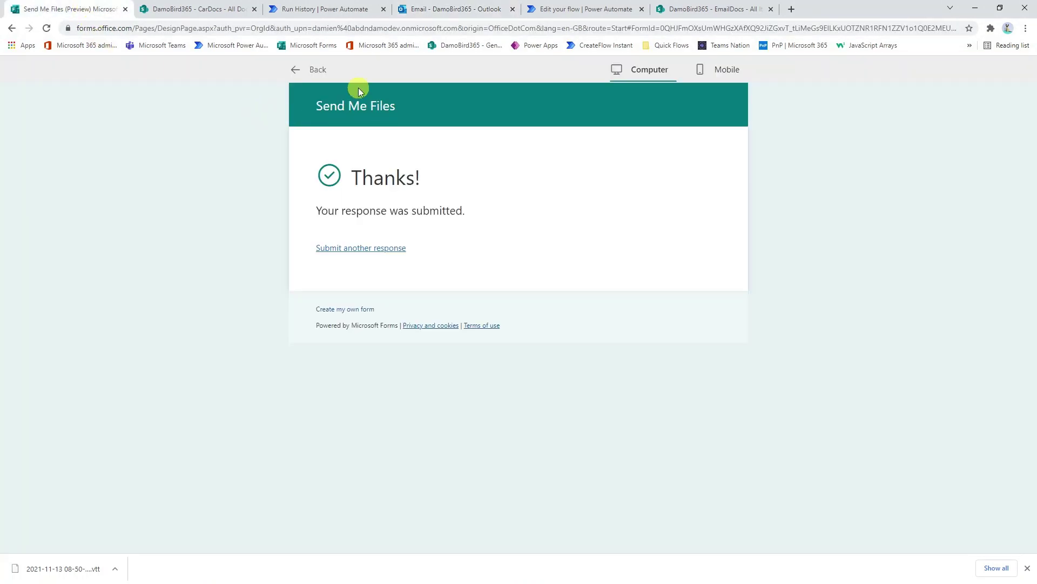
pyautogui.click(303, 69)
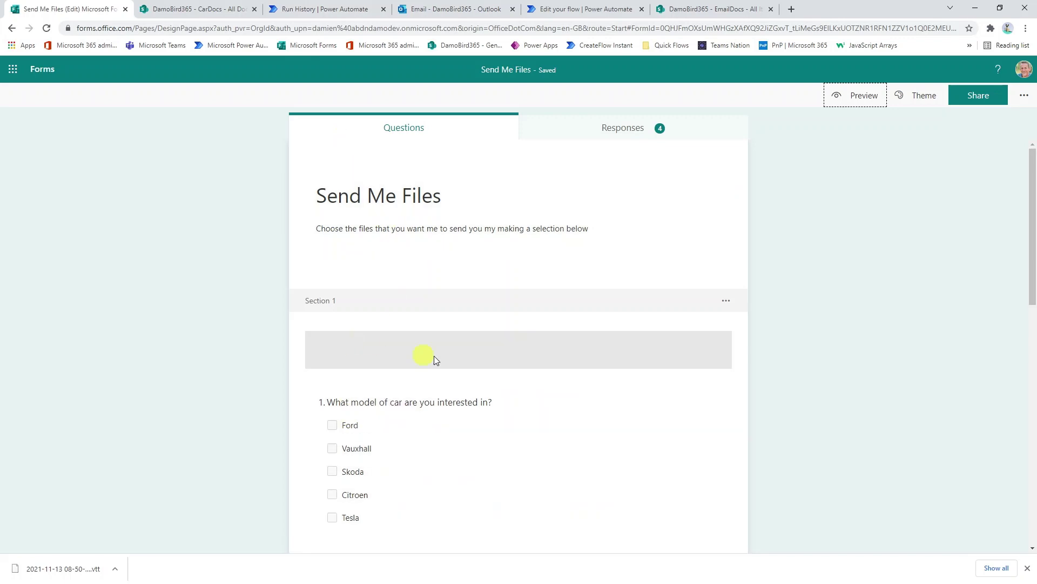
pyautogui.scroll(-8, 435, 359)
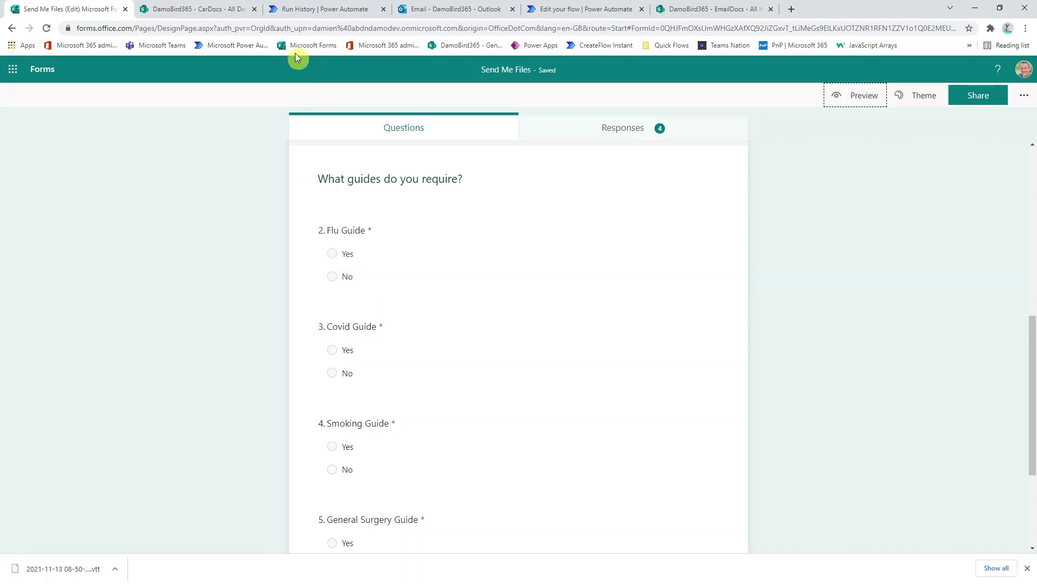
# Step: Switch back to the flow run in Power Automate and reopen the flow for editing at the Apply to each loop
pyautogui.click(340, 9)
pyautogui.click(1000, 102)
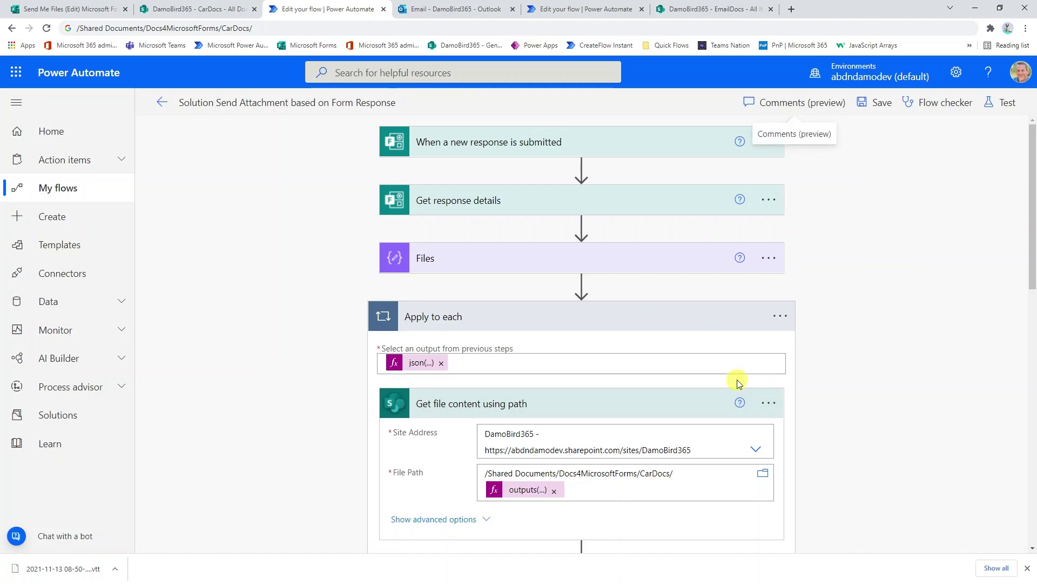
pyautogui.scroll(-7, 619, 410)
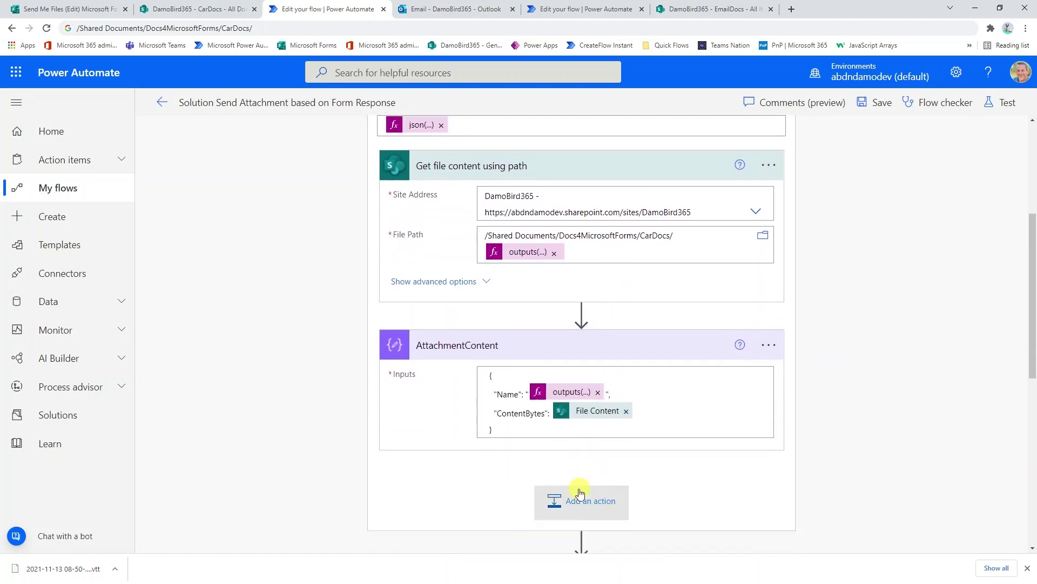
# Step: Add a Compose action after Send an email (V2) and rename it StringOfFilenames
pyautogui.scroll(-5, 569, 497)
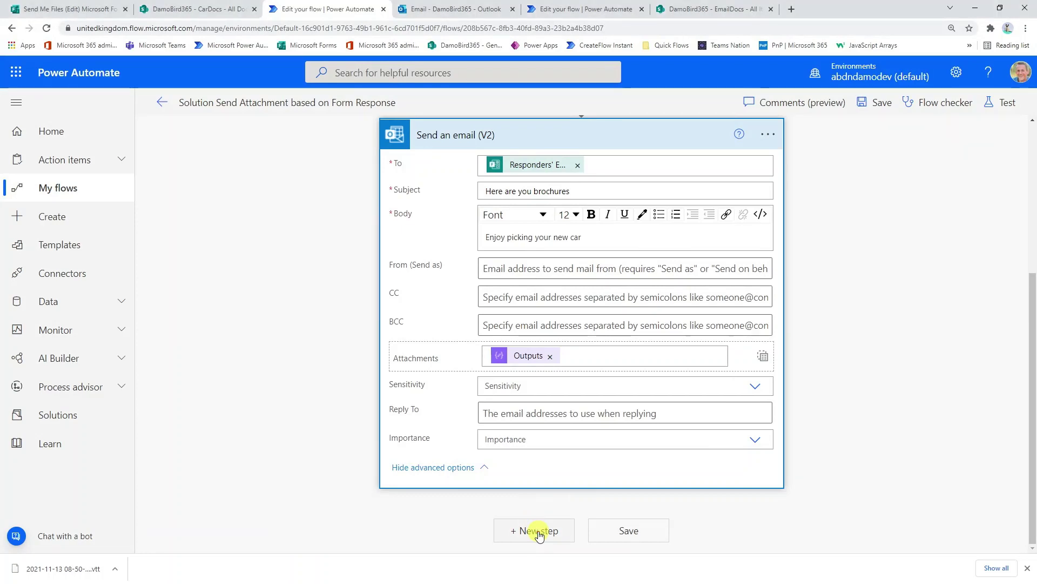
pyautogui.click(538, 532)
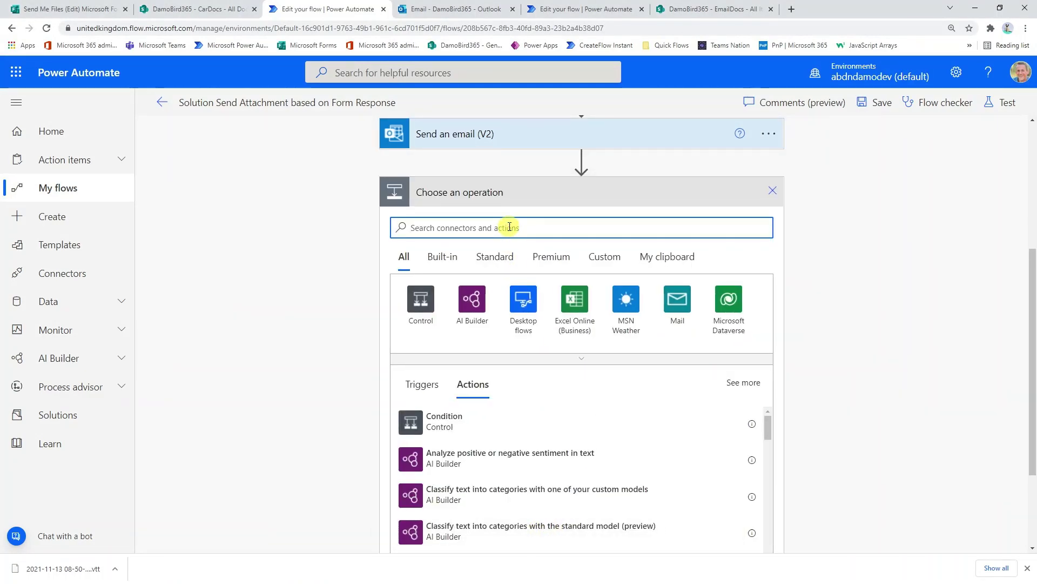
pyautogui.write('compose')
pyautogui.click(469, 420)
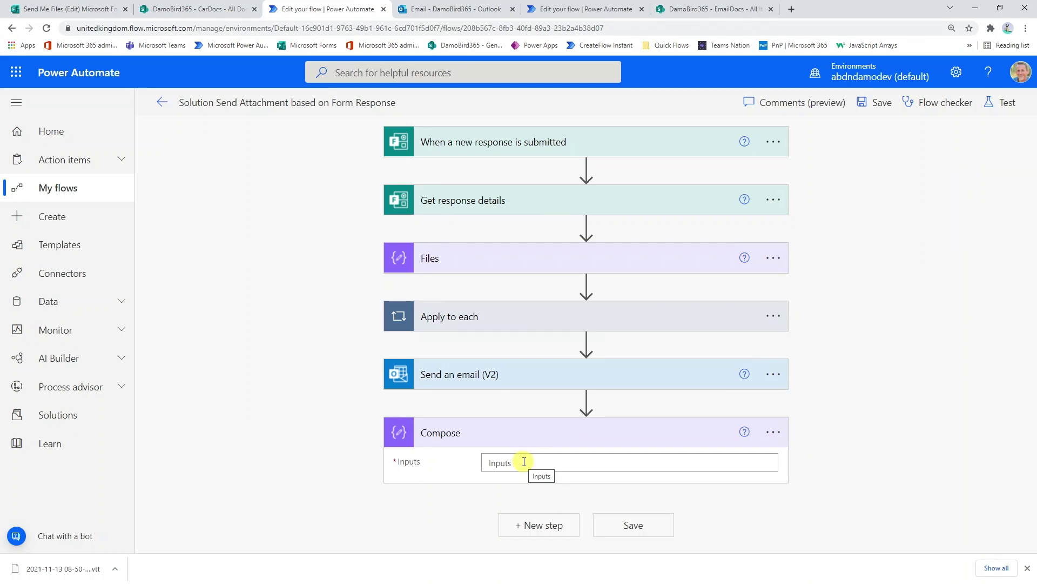
pyautogui.click(773, 432)
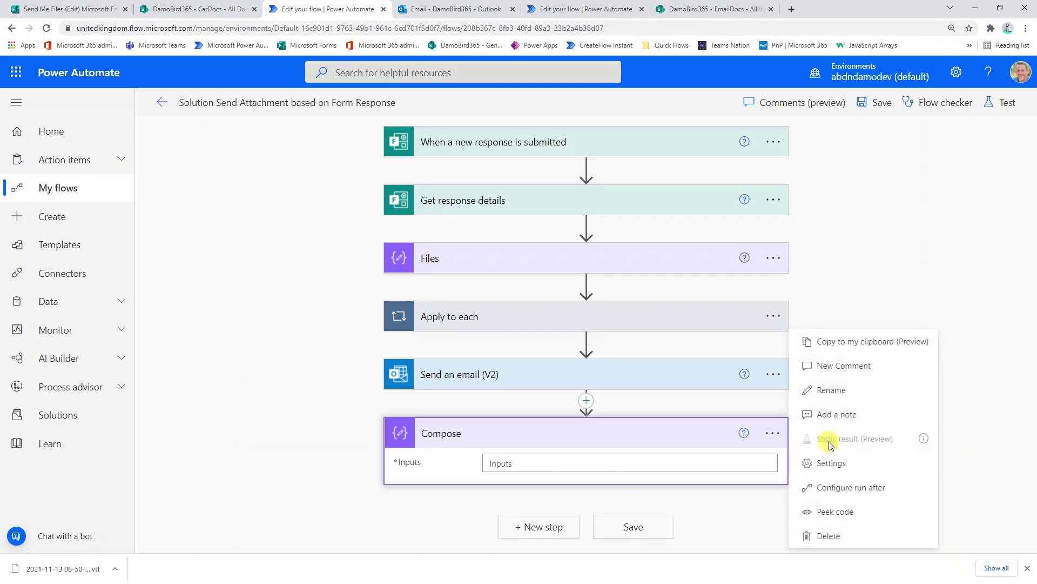
pyautogui.click(840, 393)
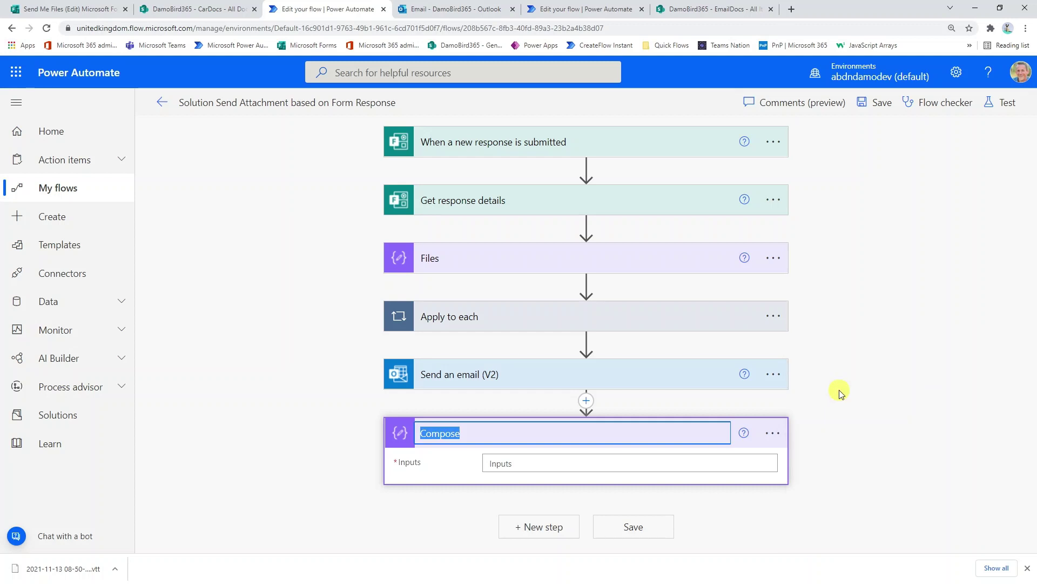
pyautogui.write('StringOfFi')
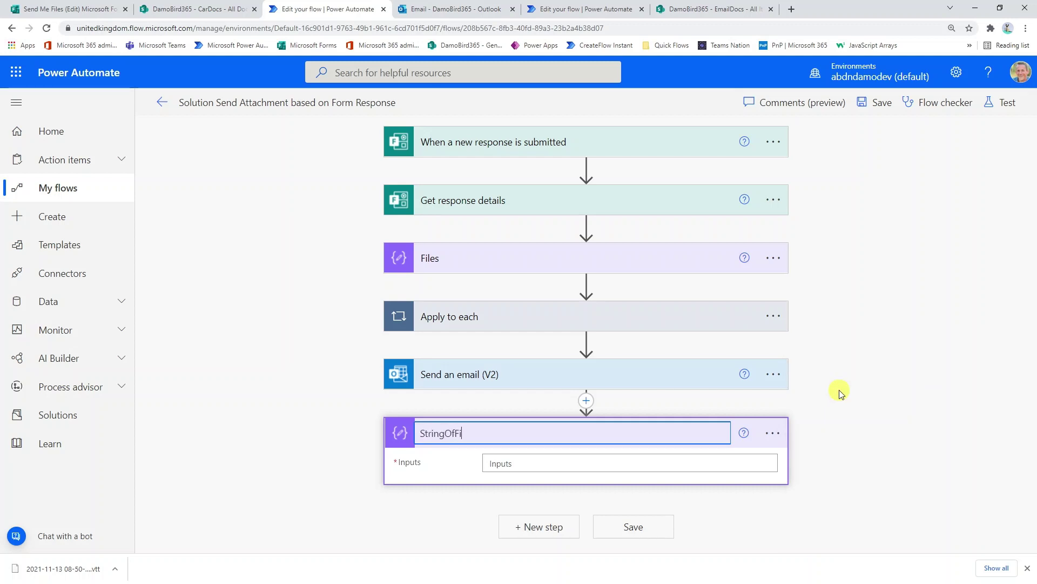
pyautogui.write('lenames')
pyautogui.click(837, 451)
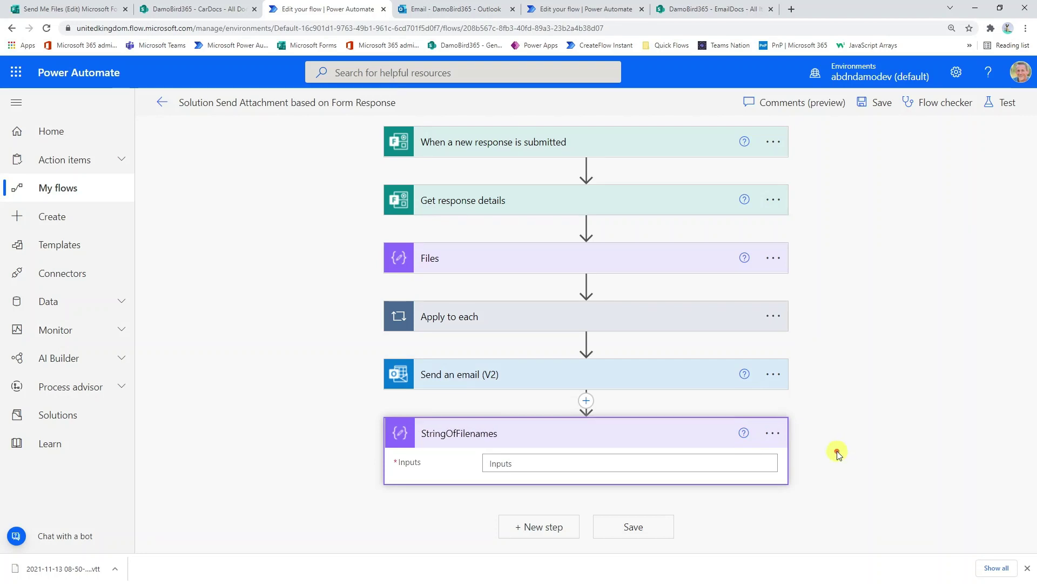
# Step: Begin an expression in the StringOfFilenames inputs with if(equals('Yes', comparing against the Flu Guide answer from the form response
pyautogui.click(610, 462)
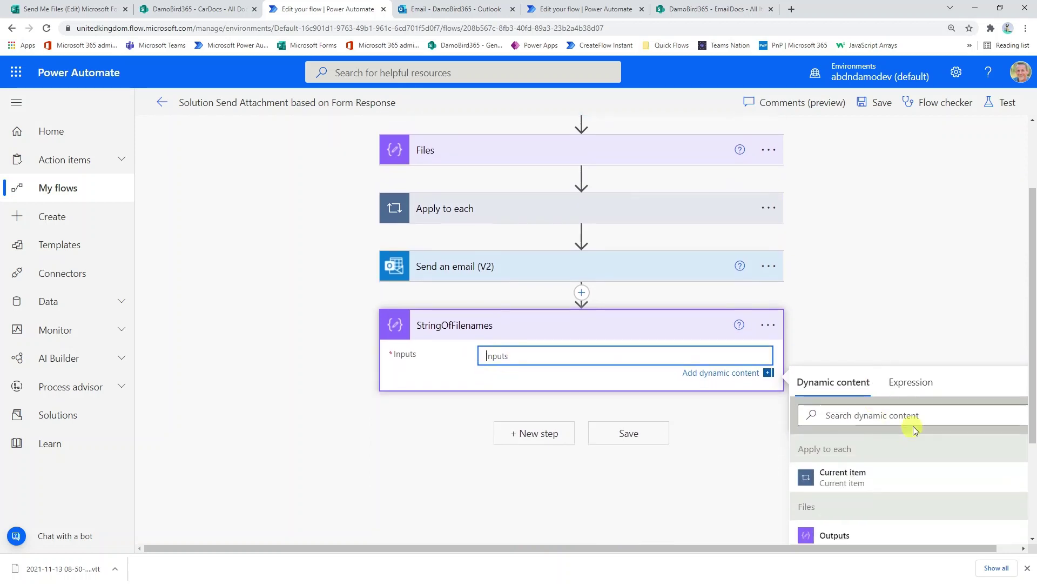
pyautogui.click(911, 382)
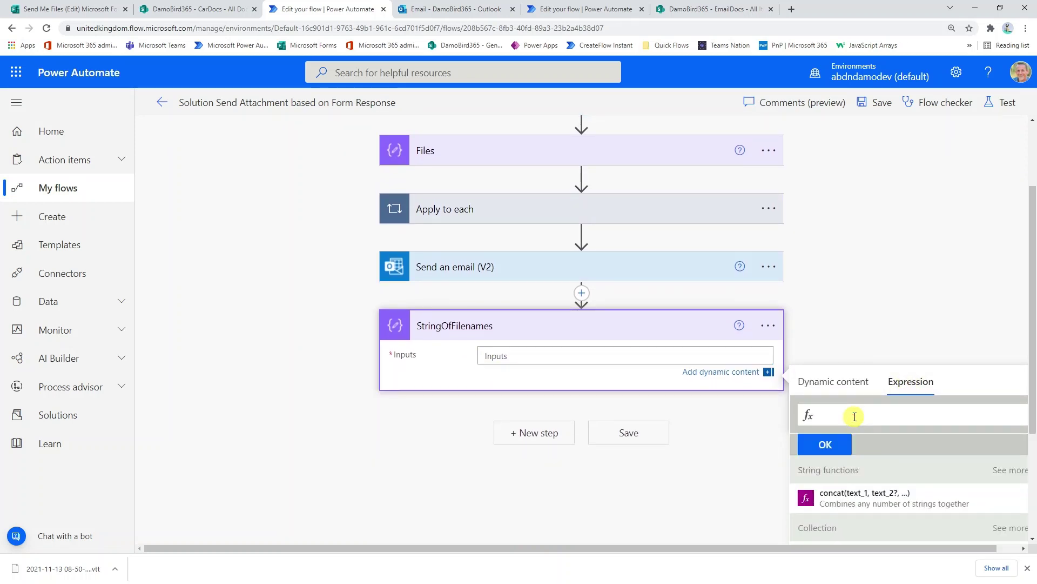
pyautogui.write('if(')
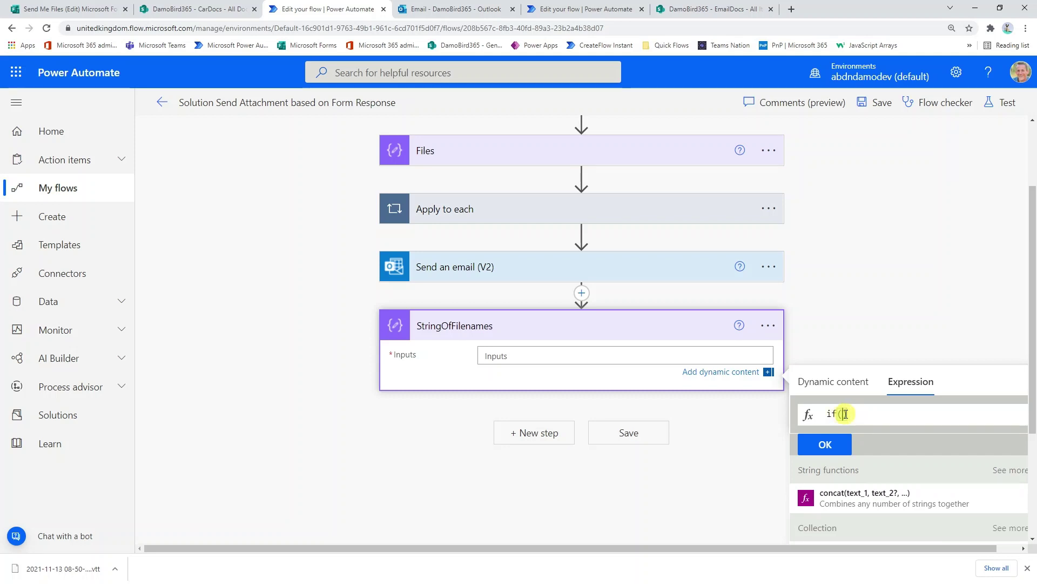
pyautogui.write('equ')
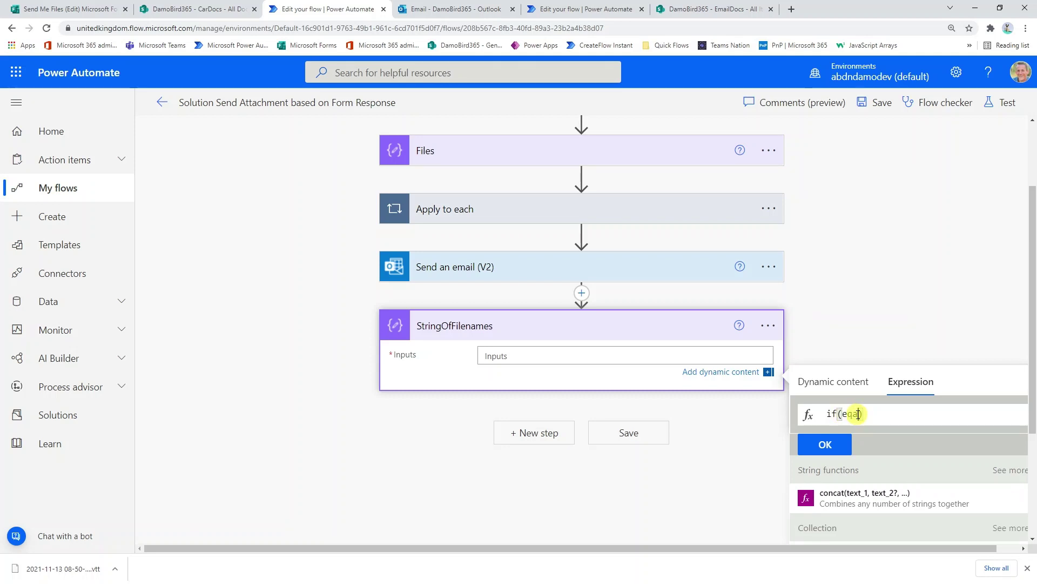
pyautogui.write('als')
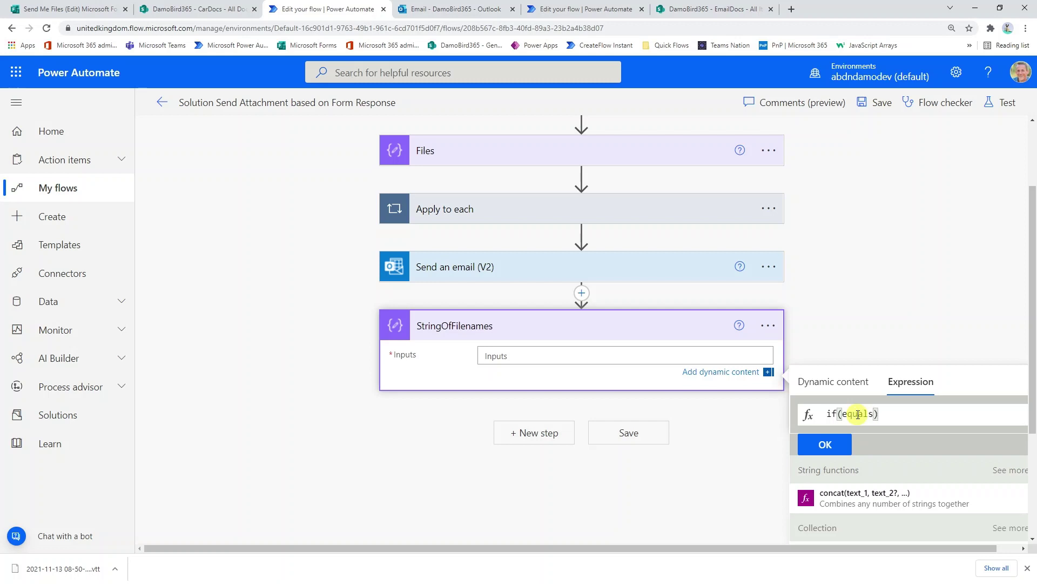
pyautogui.write('()')
pyautogui.press('Left')
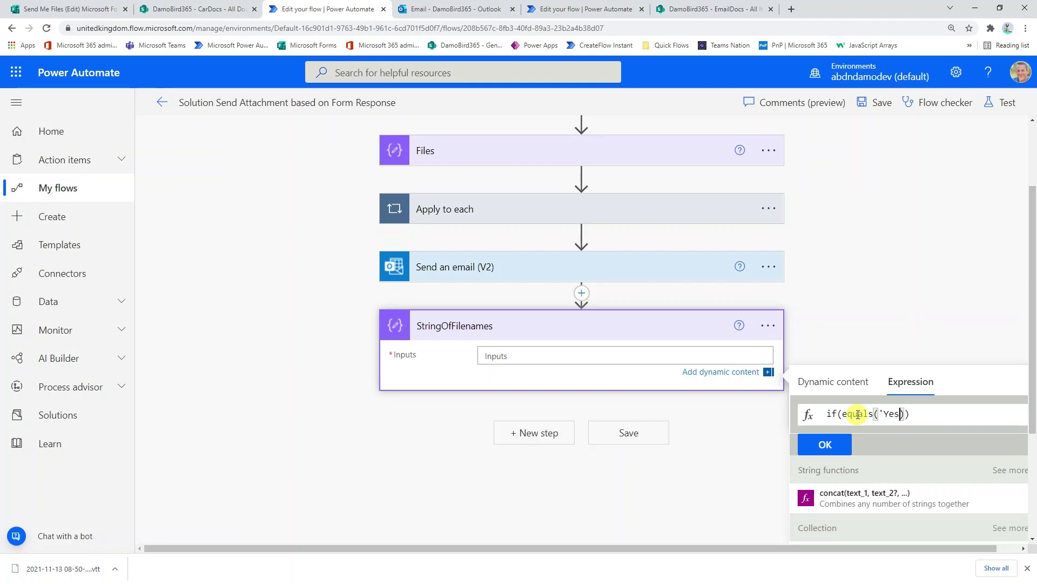
pyautogui.write("'Yes'")
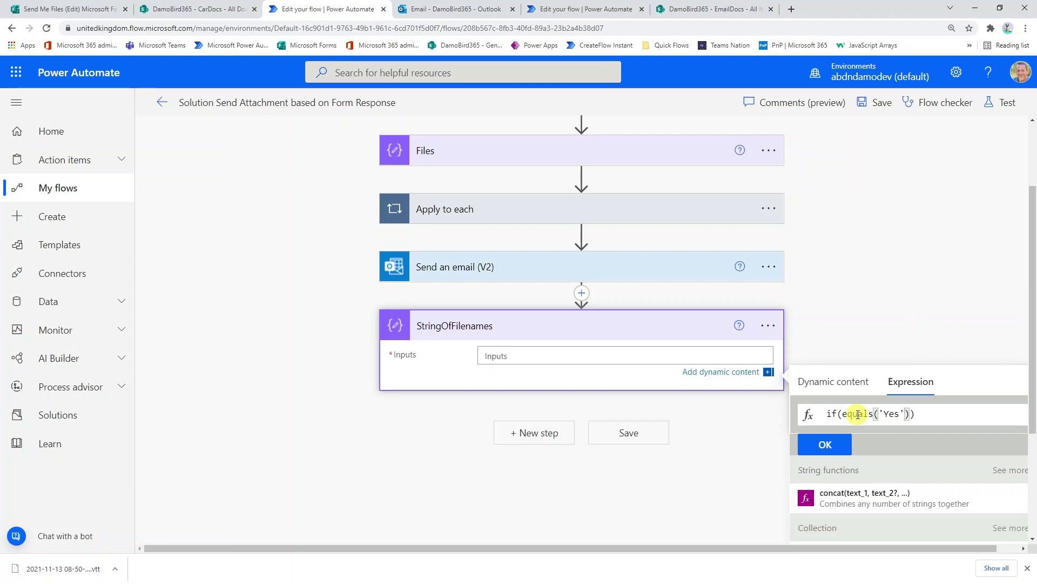
pyautogui.write(',')
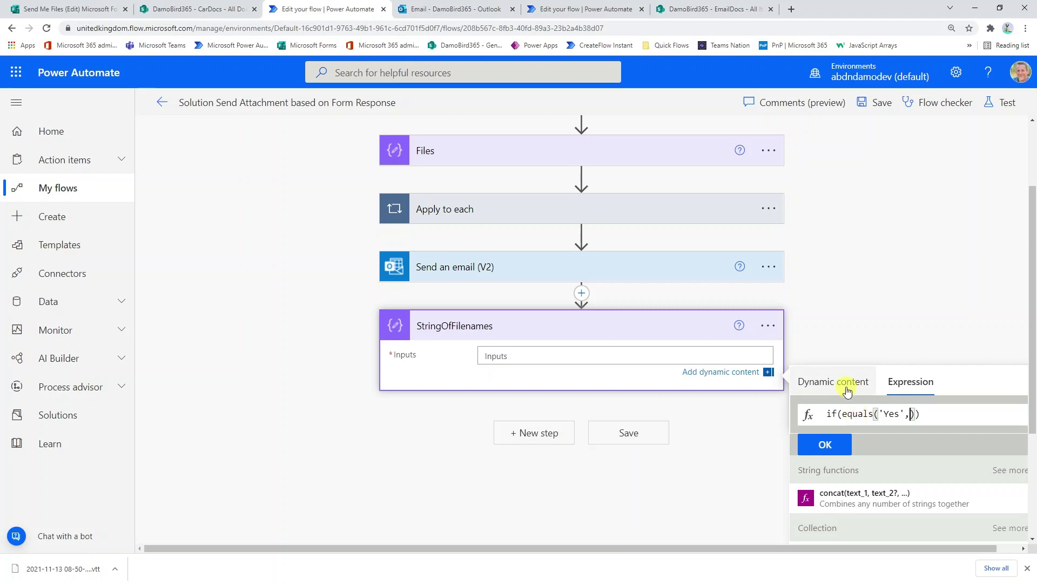
pyautogui.click(846, 383)
pyautogui.scroll(-1, 865, 495)
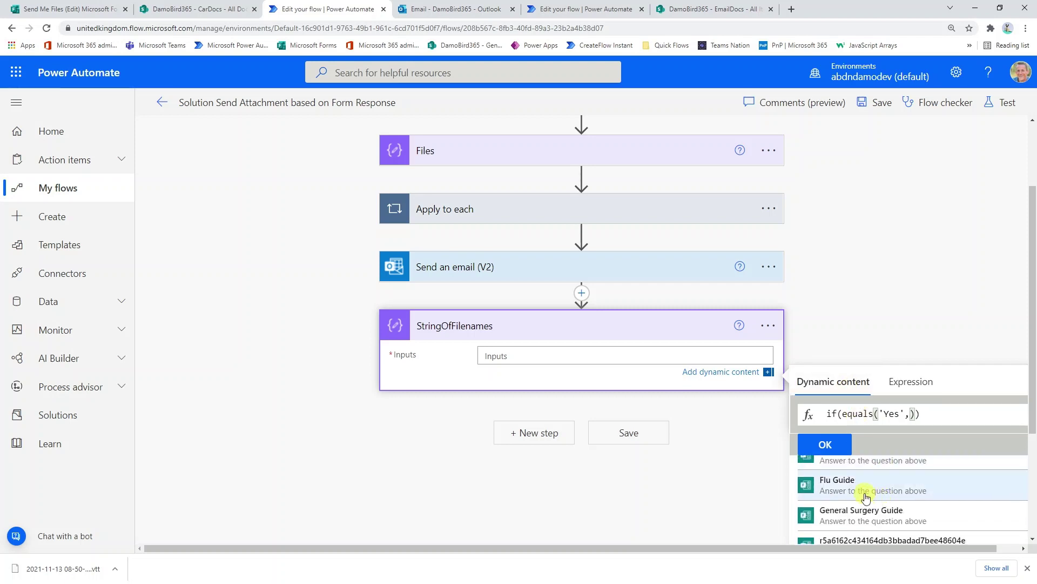
pyautogui.click(853, 489)
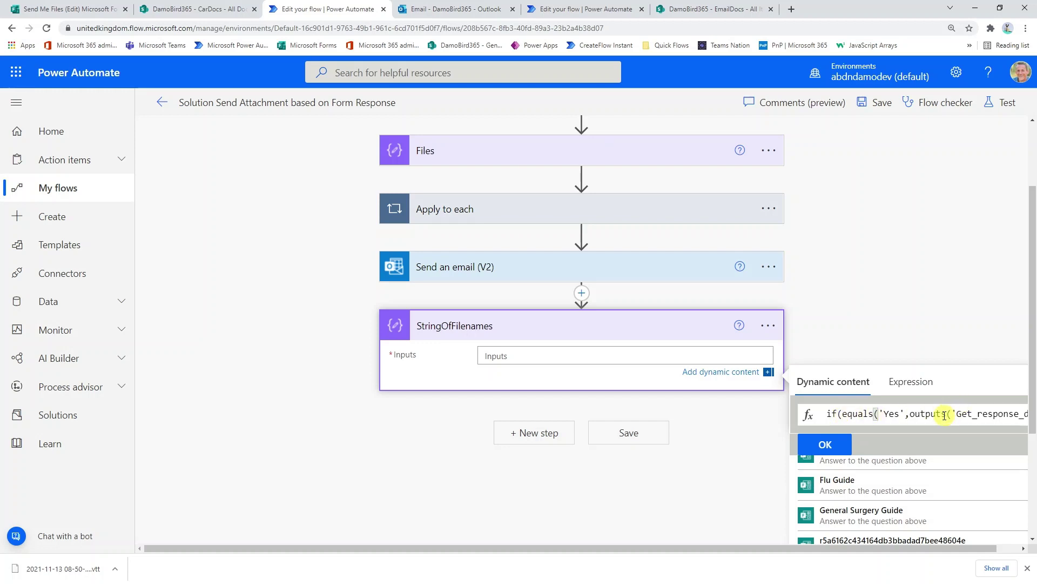
# Step: Complete the if expression with 'Flu Guide.pdf;' as the true result and an empty string as the false result, and insert it
pyautogui.press('End')
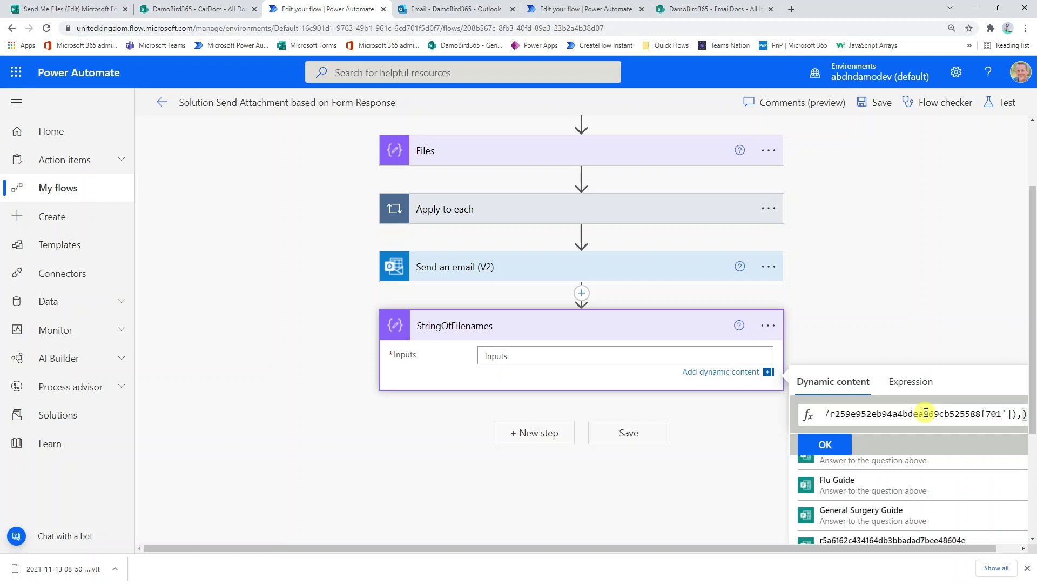
pyautogui.write("'")
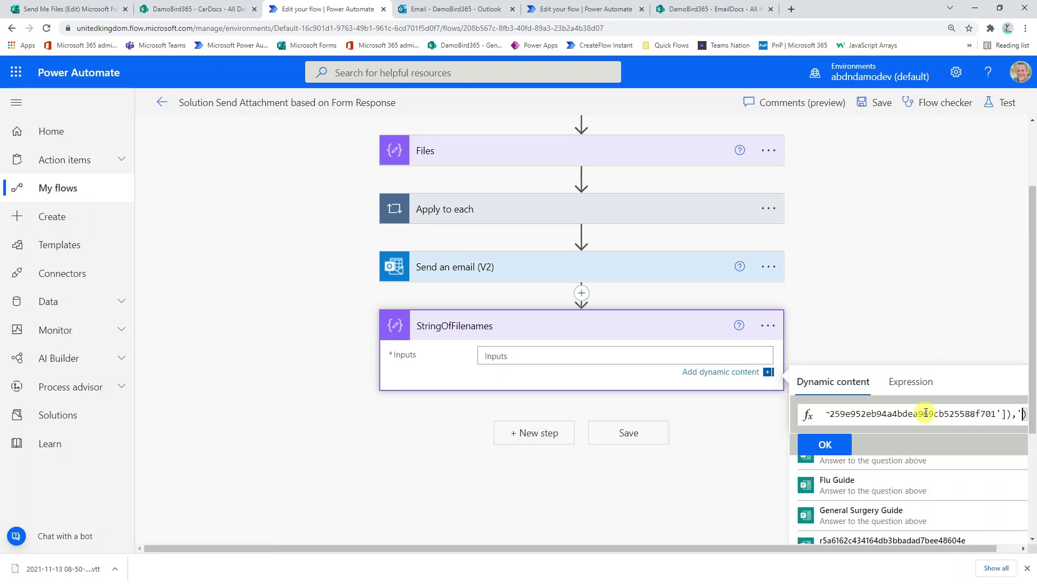
pyautogui.write('Flu Guide.pdf')
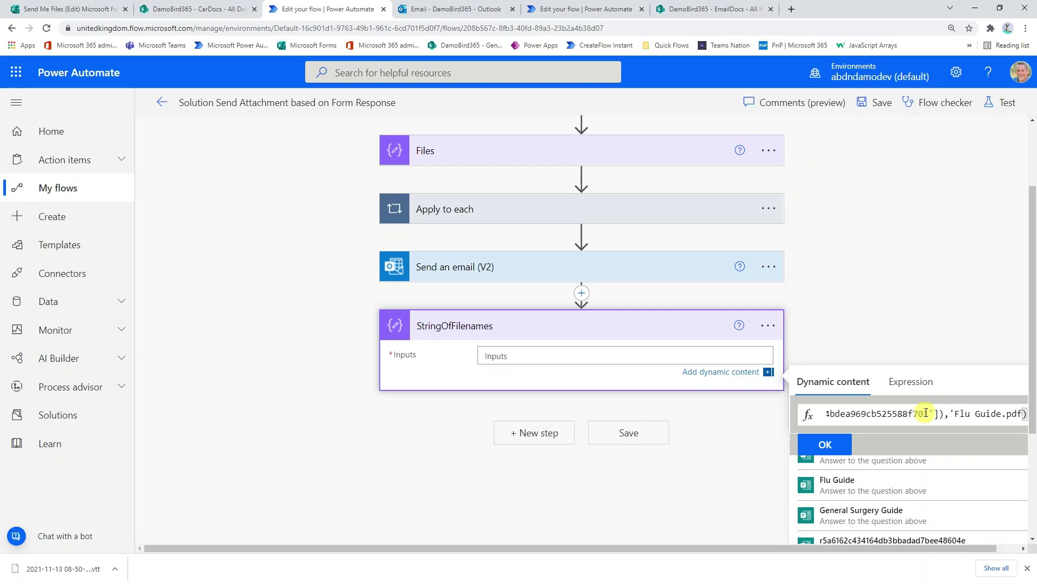
pyautogui.write("',")
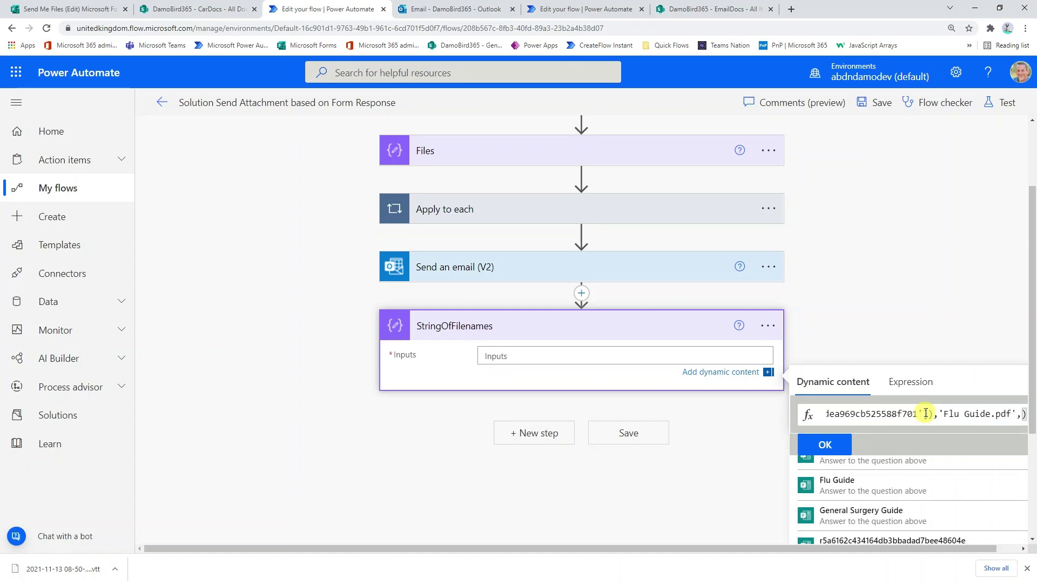
pyautogui.write("''")
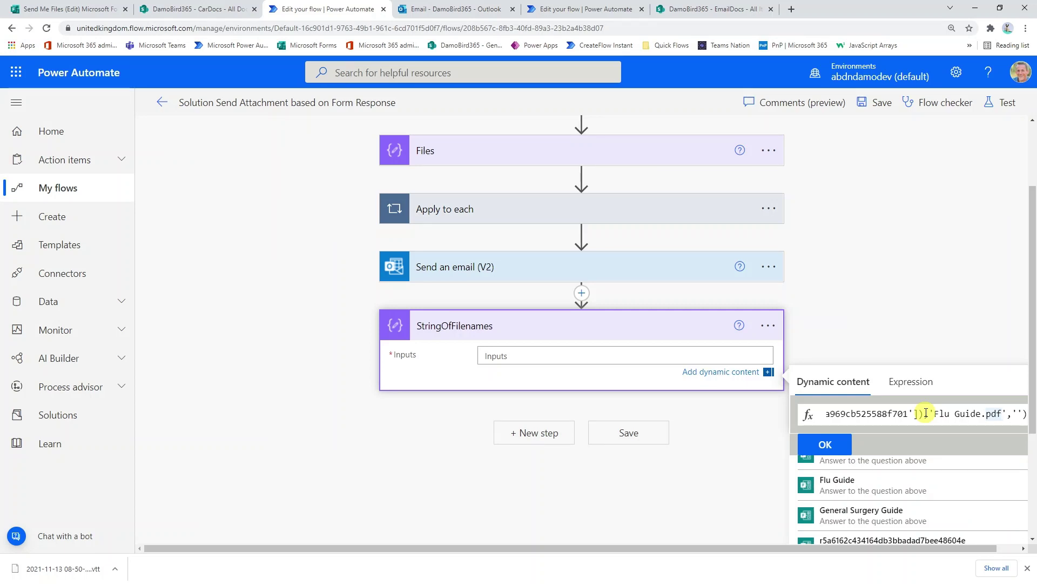
pyautogui.write(';')
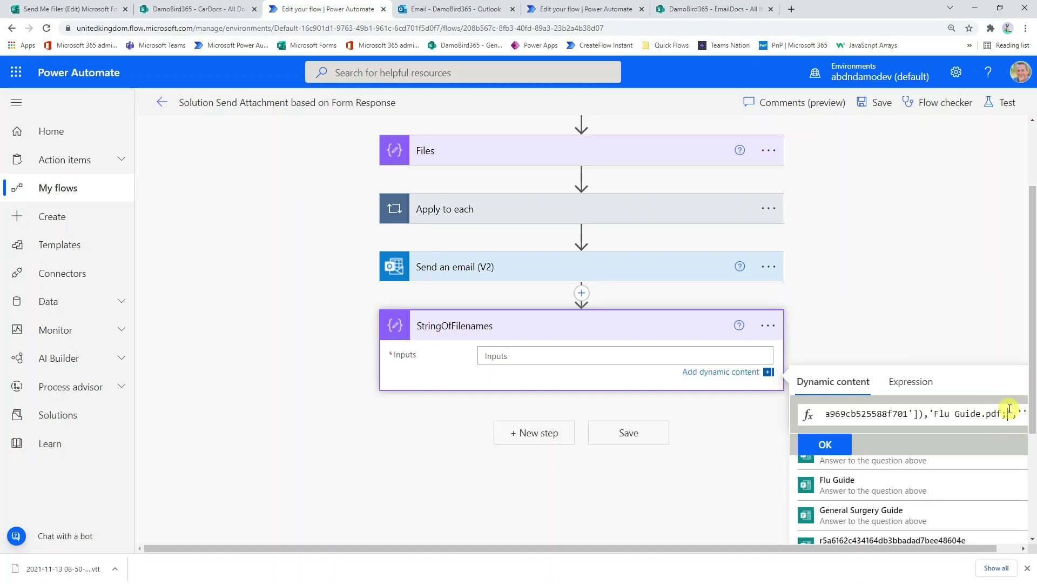
pyautogui.click(836, 450)
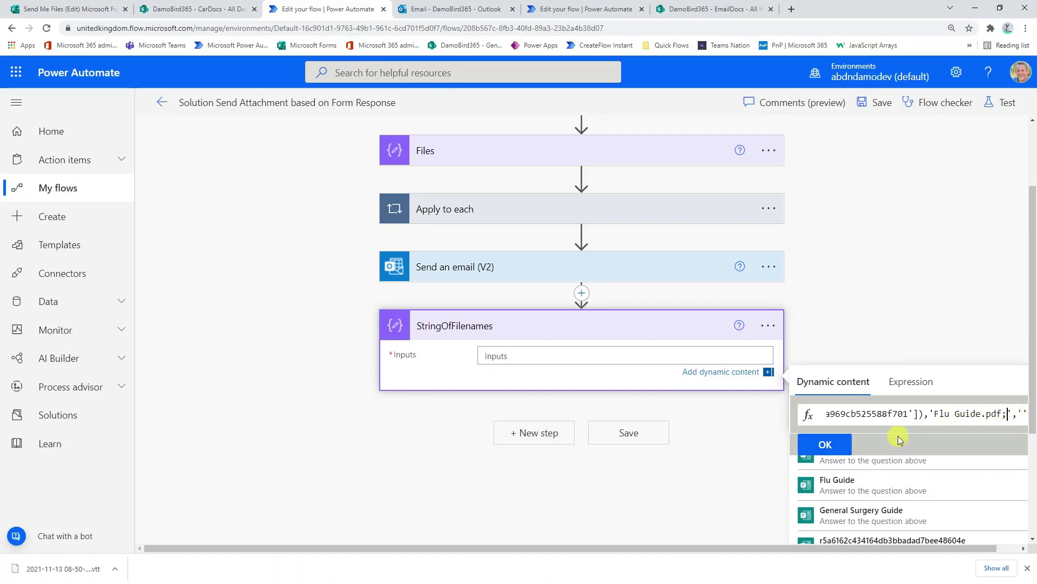
pyautogui.click(830, 444)
# Step: Add a note to StringOfFilenames containing the full Flu Guide if(equals(...)) expression
pyautogui.click(756, 331)
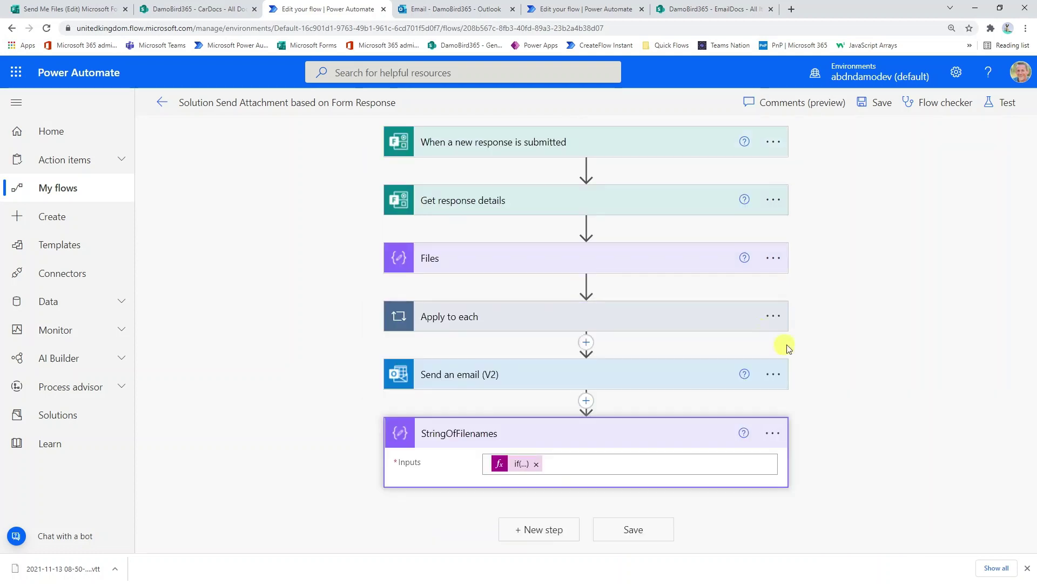
pyautogui.click(773, 433)
pyautogui.click(838, 415)
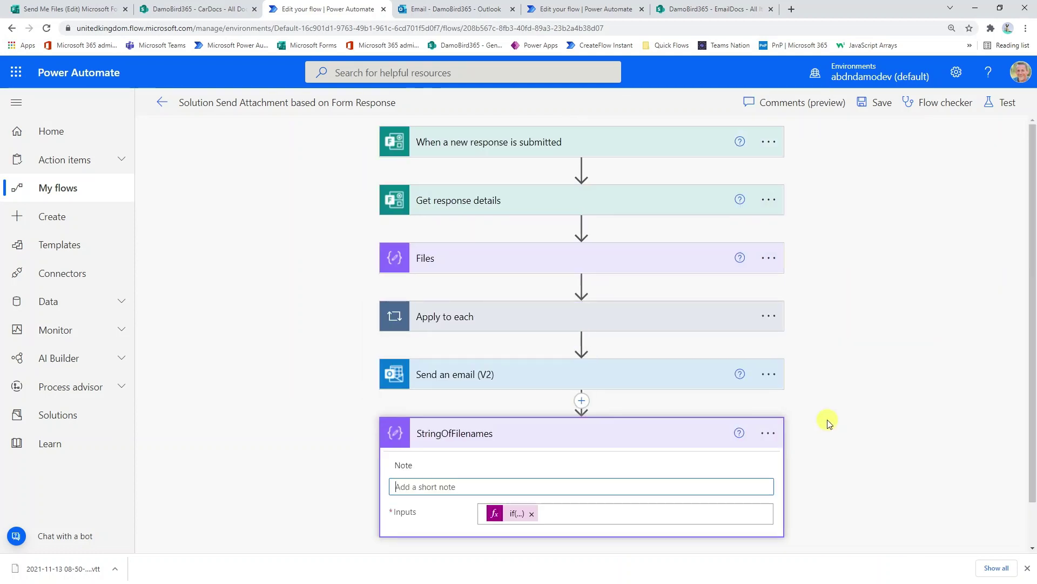
pyautogui.write("if(equals('Yes',outputs('Get_response_details')?['body/r259e952eb94a4bdea969cb525588f701']),'Flu Guide.pdf;','')")
pyautogui.click(828, 452)
pyautogui.scroll(-1, 832, 445)
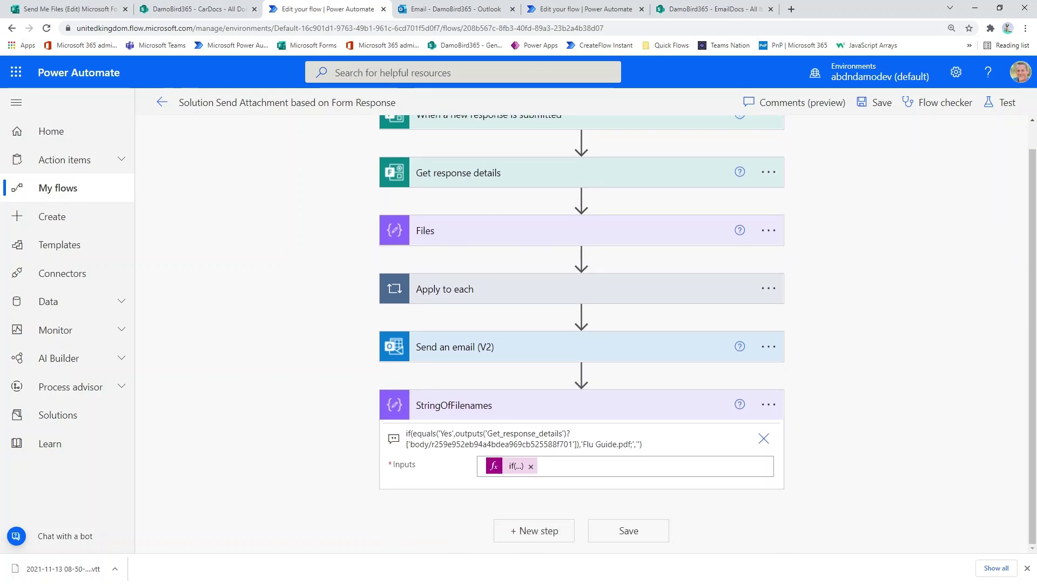
# Step: Copy the Covid Guide if expression from Notepad++ and insert it after the first expression in the StringOfFilenames inputs
pyautogui.hotkey('alt', 'Tab')
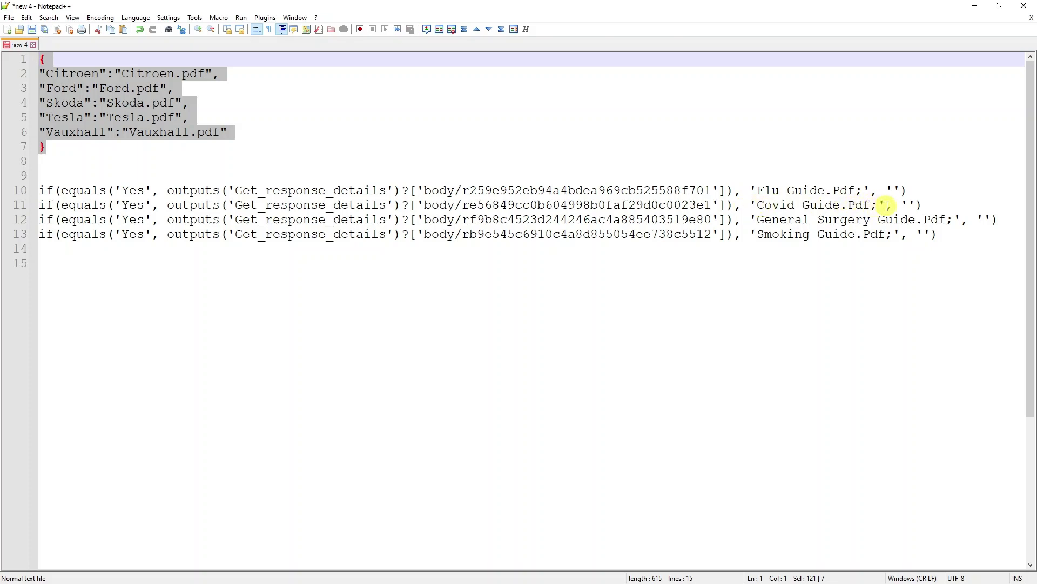
pyautogui.moveTo(922, 204); pyautogui.dragTo(2, 205)
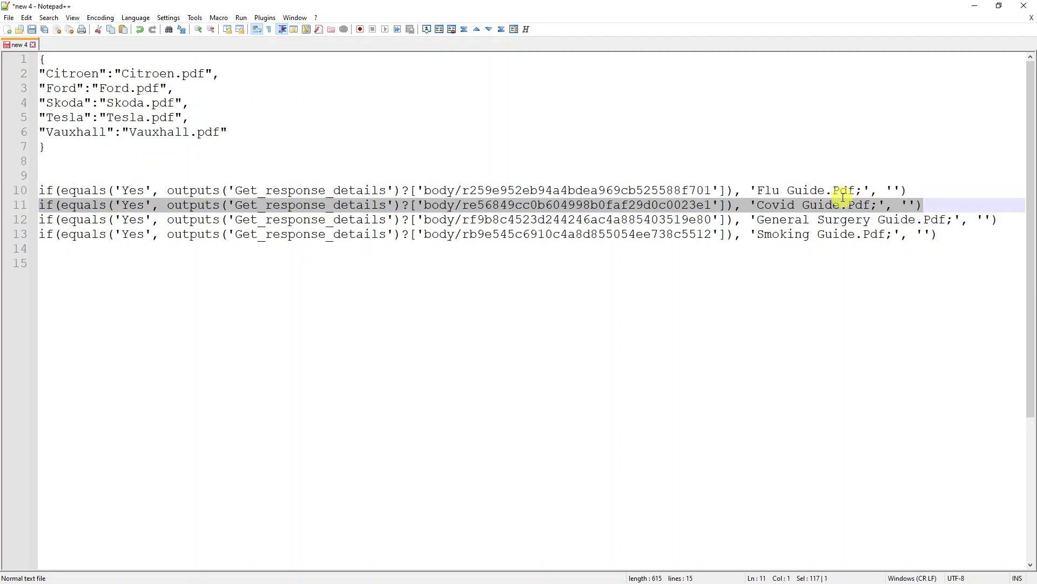
pyautogui.click(974, 6)
pyautogui.click(576, 468)
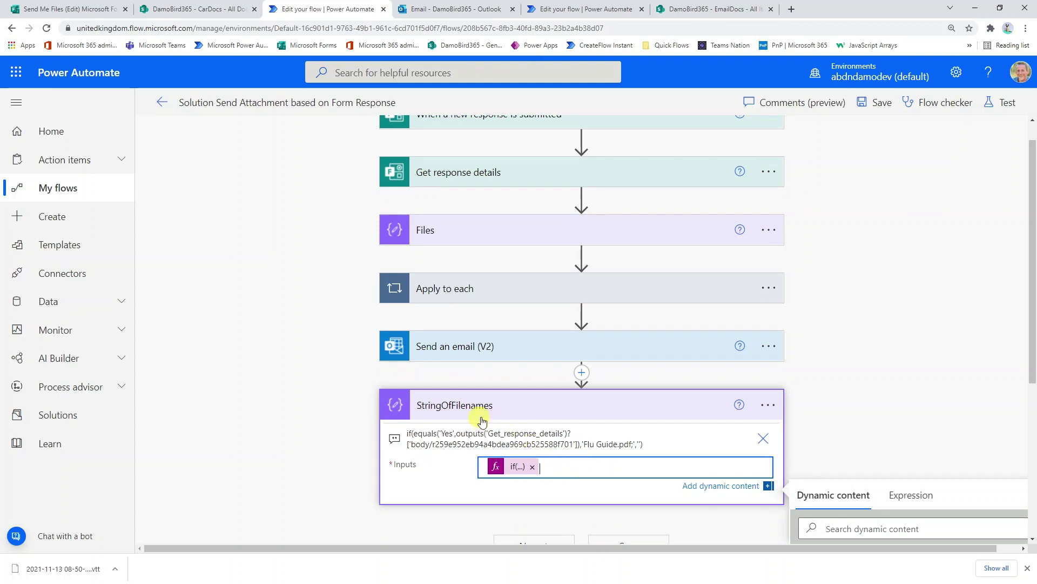
pyautogui.click(911, 495)
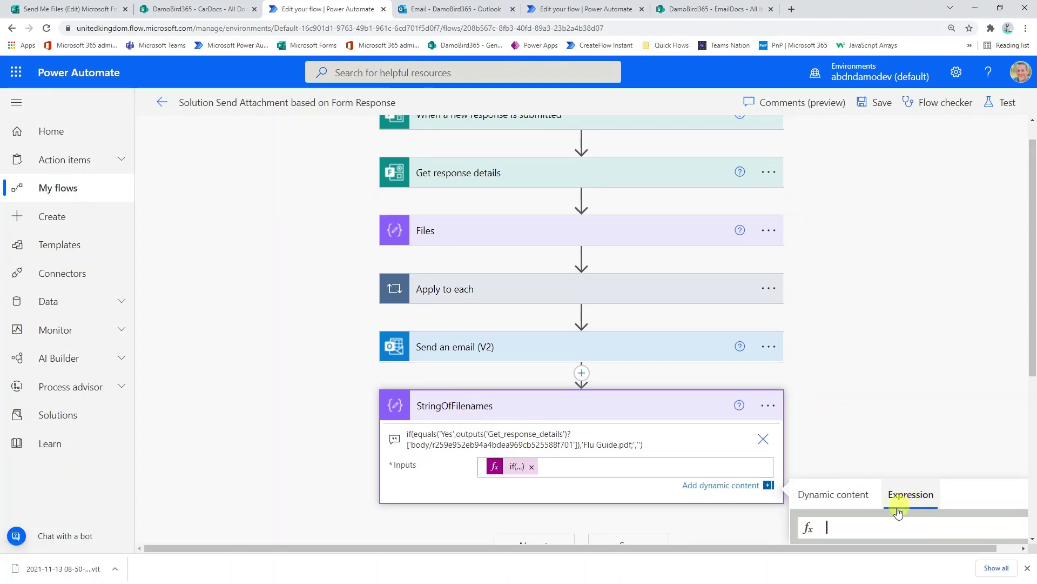
pyautogui.hotkey('ctrl', 'v')
pyautogui.scroll(-4, 876, 368)
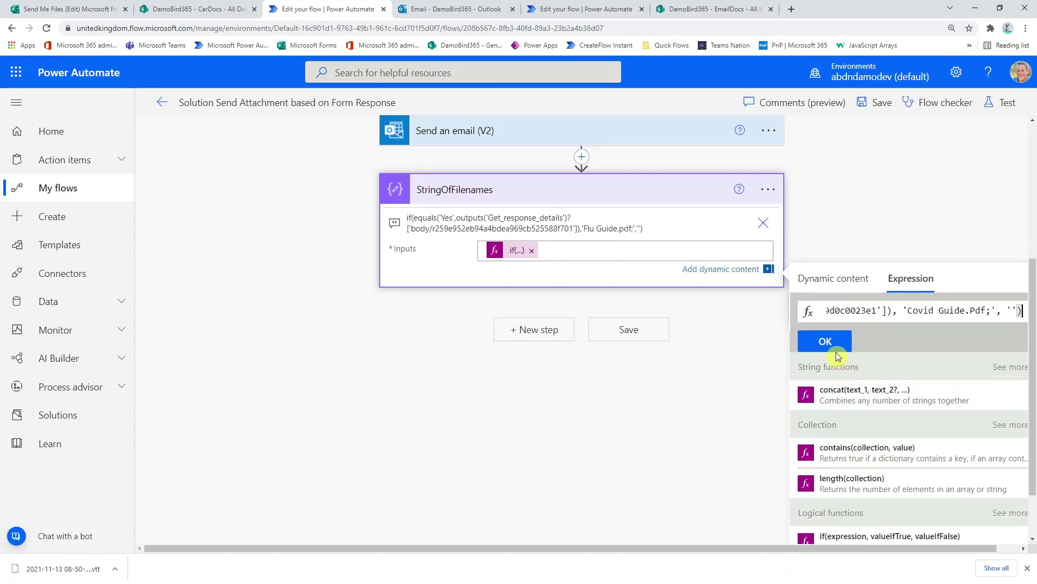
pyautogui.click(830, 346)
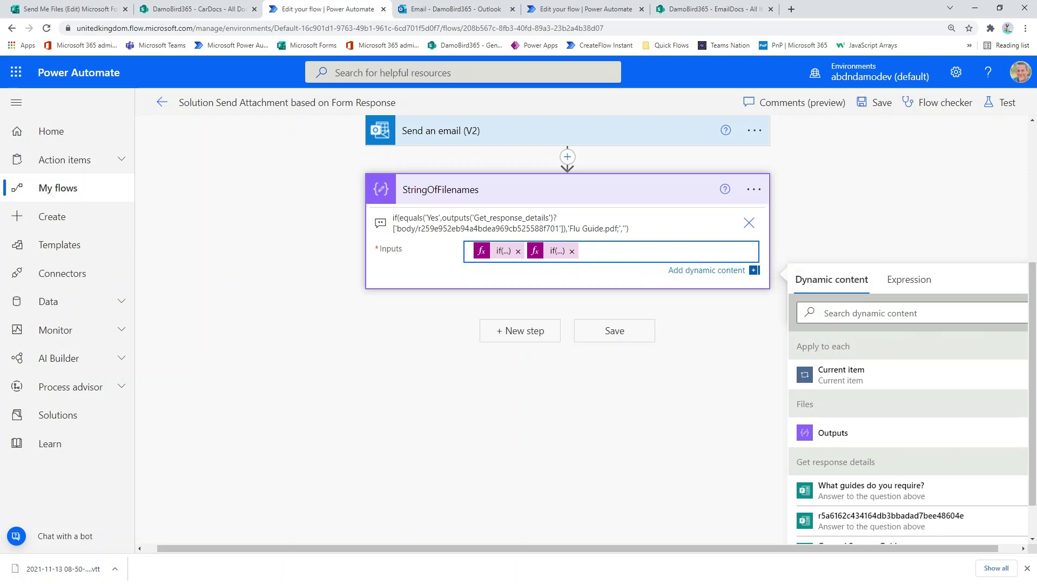
# Step: Copy the General Surgery Guide if expression from Notepad++ and insert it as the third expression in the StringOfFilenames inputs
pyautogui.hotkey('alt', 'Tab')
pyautogui.moveTo(997, 220); pyautogui.dragTo(39, 220)
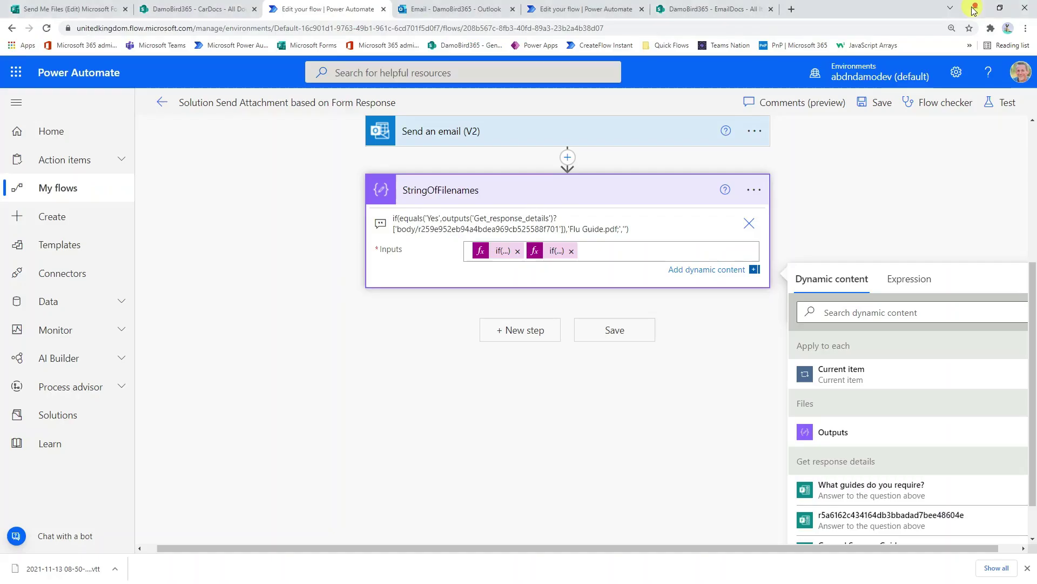
pyautogui.click(976, 7)
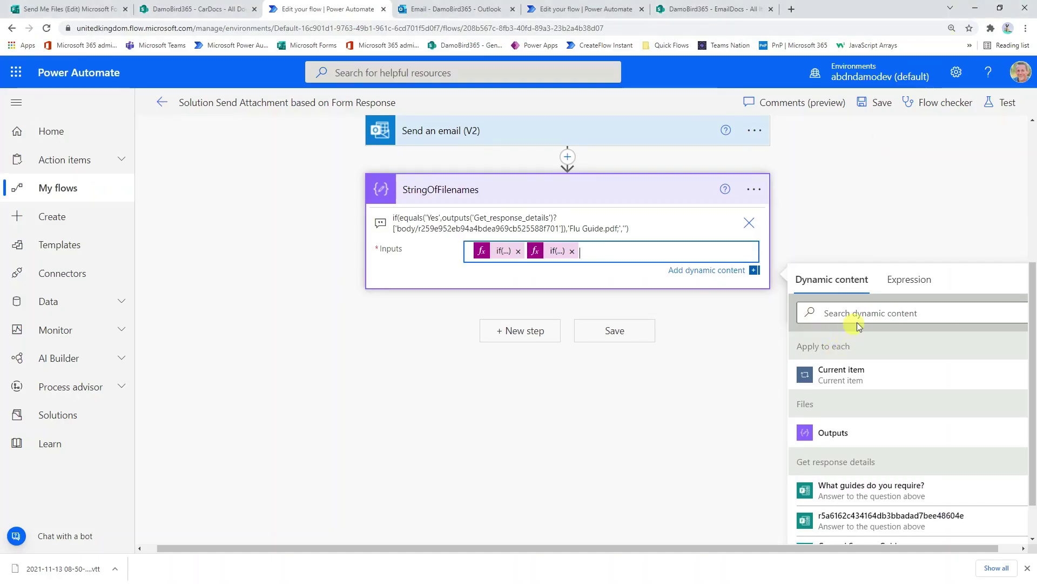
pyautogui.click(909, 279)
pyautogui.hotkey('ctrl', 'v')
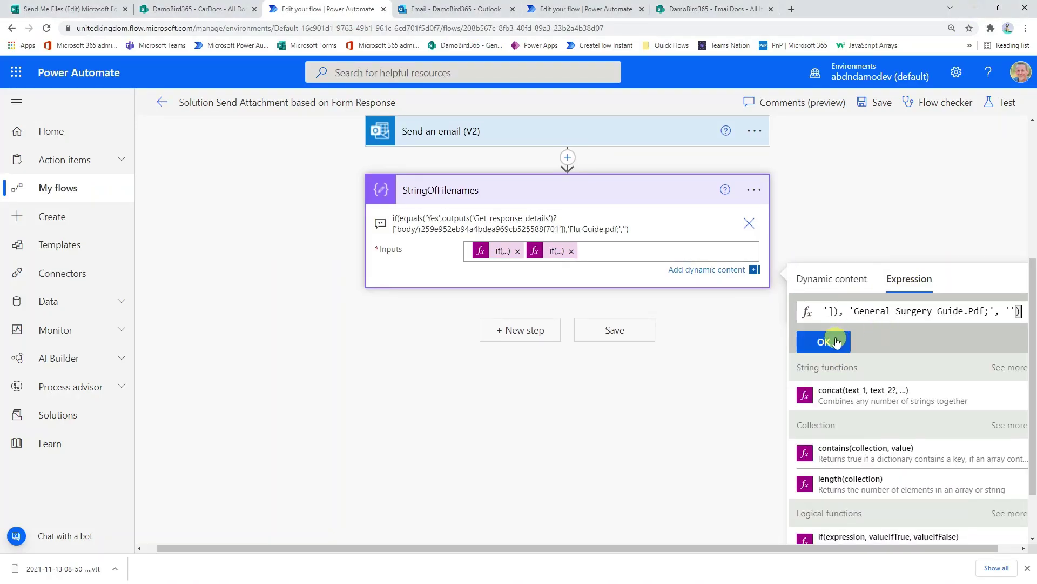
pyautogui.click(835, 342)
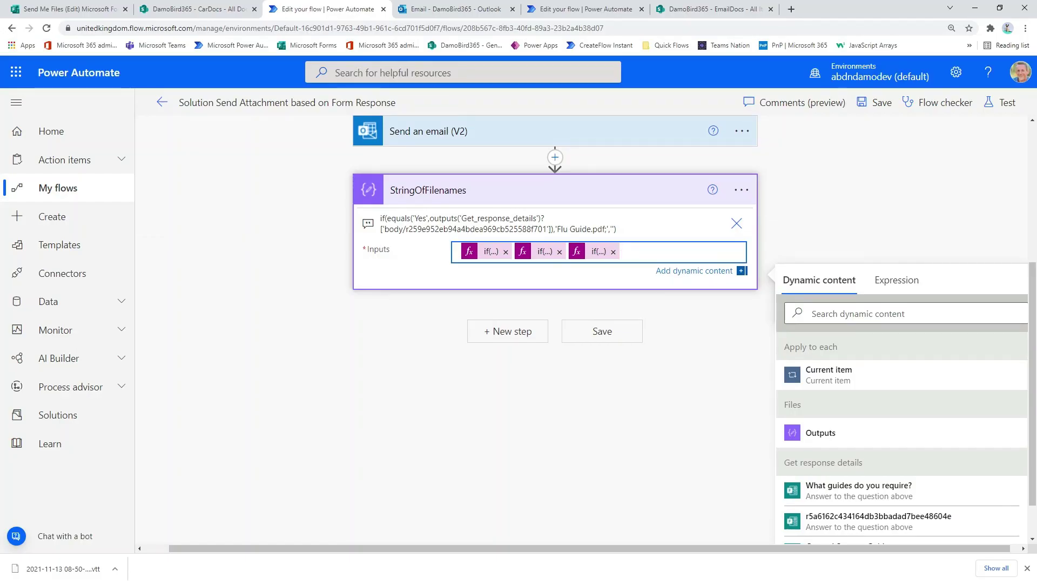
# Step: Copy the Smoking Guide if expression from Notepad++ and insert it as the fourth expression in the StringOfFilenames inputs
pyautogui.hotkey('alt', 'Tab')
pyautogui.moveTo(938, 234); pyautogui.dragTo(2, 236)
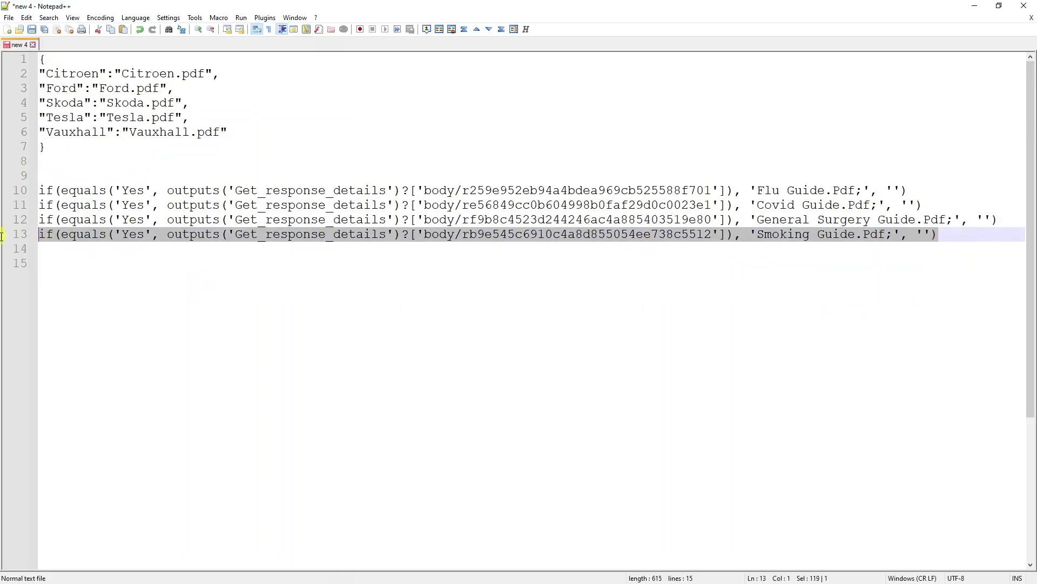
pyautogui.click(976, 10)
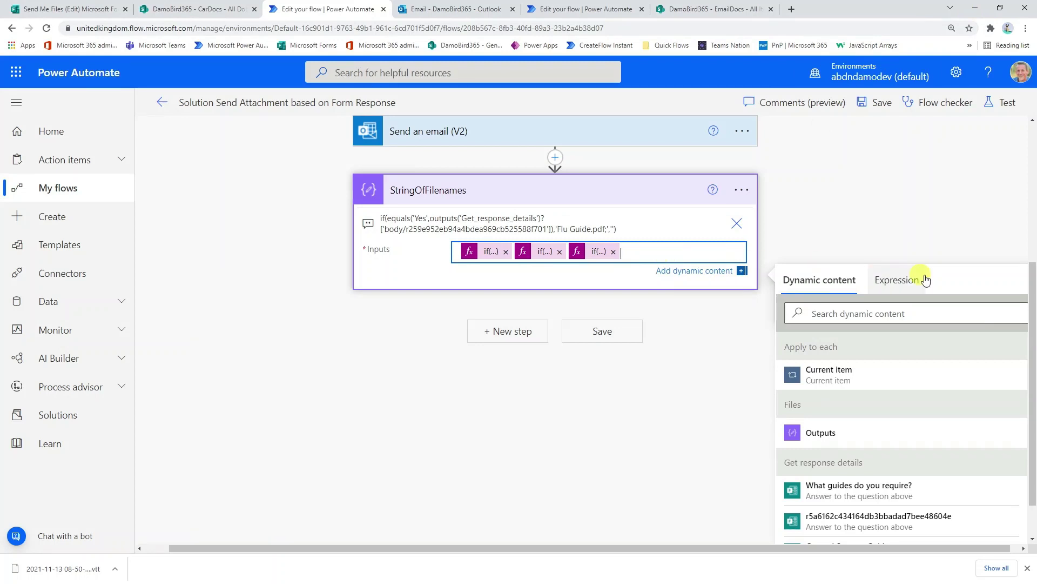
pyautogui.click(899, 292)
pyautogui.hotkey('ctrl', 'v')
pyautogui.click(824, 342)
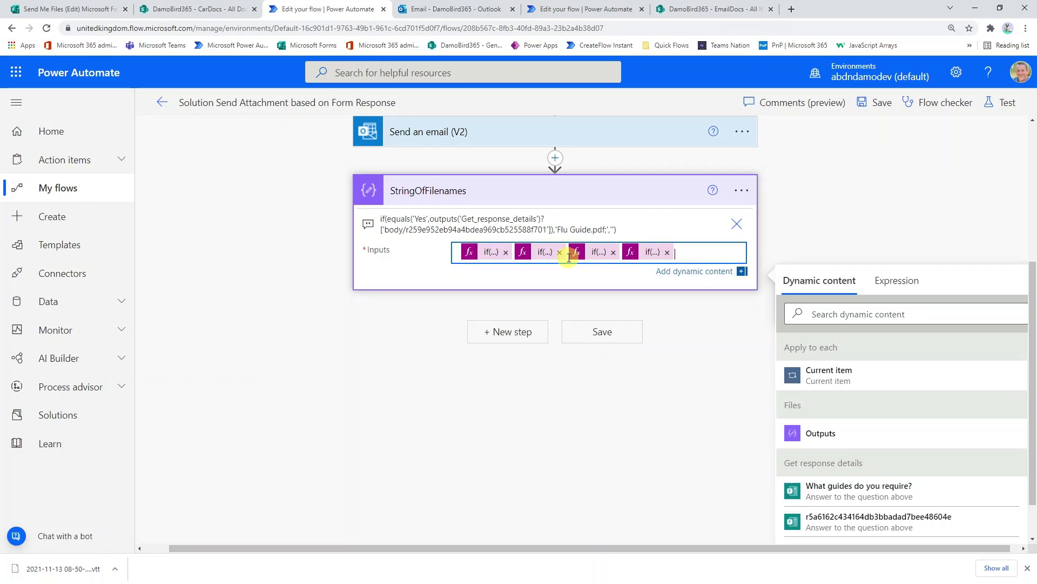
# Step: Add a Compose data operation after StringOfFilenames and begin filling in its inputs
pyautogui.click(503, 333)
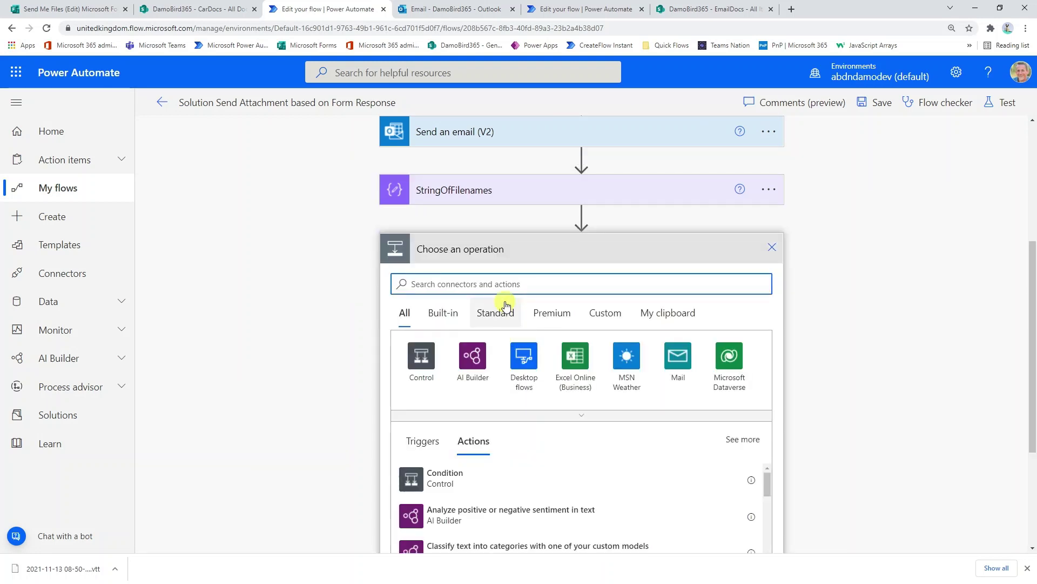
pyautogui.write('compose')
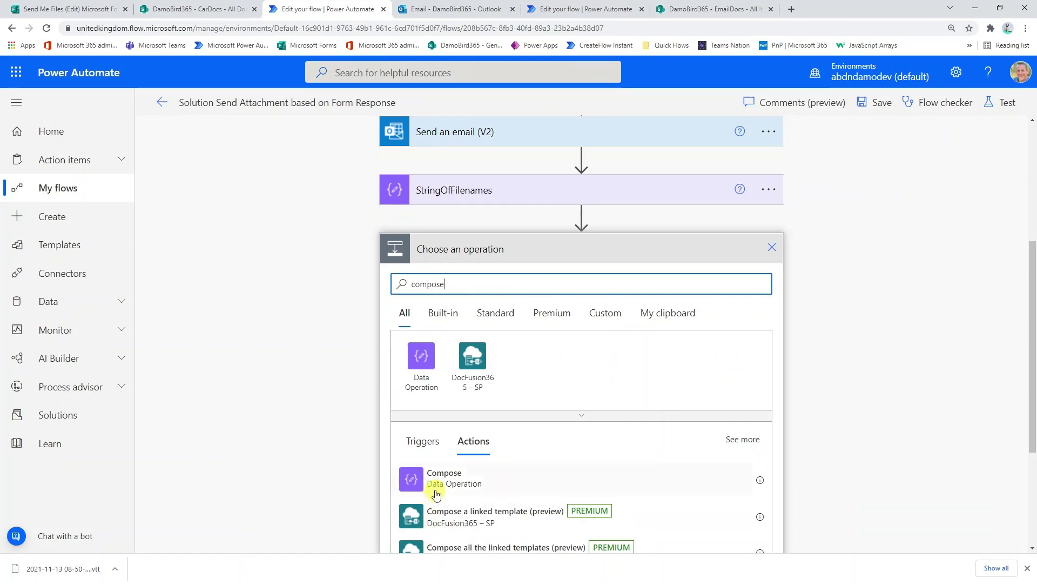
pyautogui.click(436, 483)
pyautogui.click(516, 467)
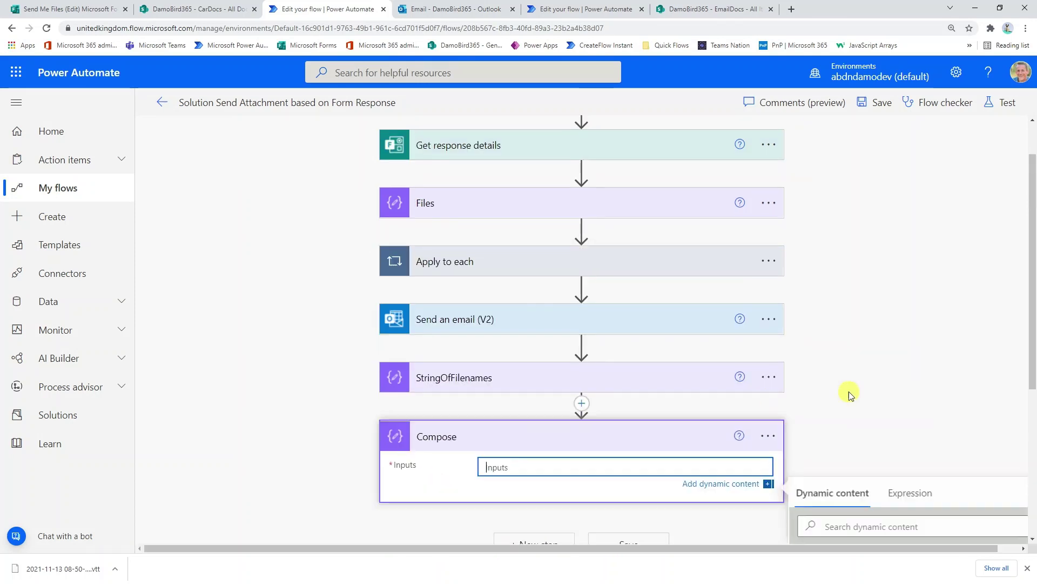
# Step: Set the Compose inputs to the expression split(outputs('StringOfFilenames'),';')
pyautogui.click(912, 387)
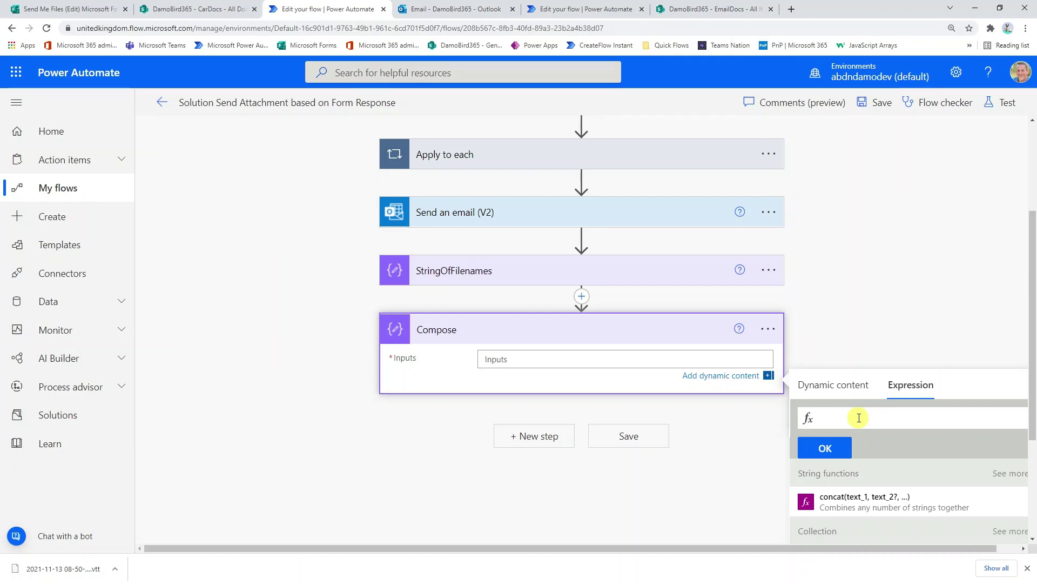
pyautogui.write('split(')
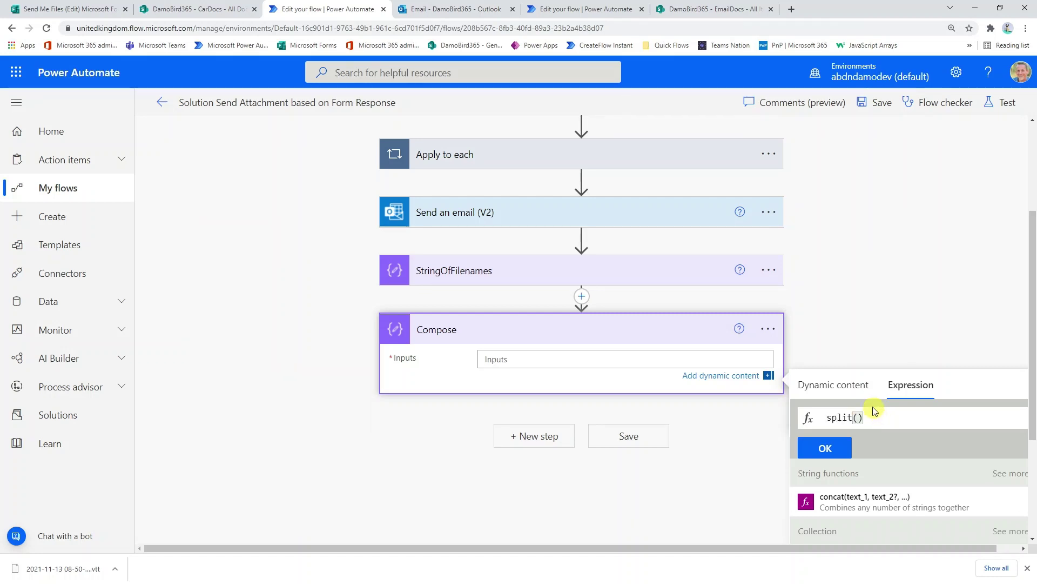
pyautogui.click(834, 385)
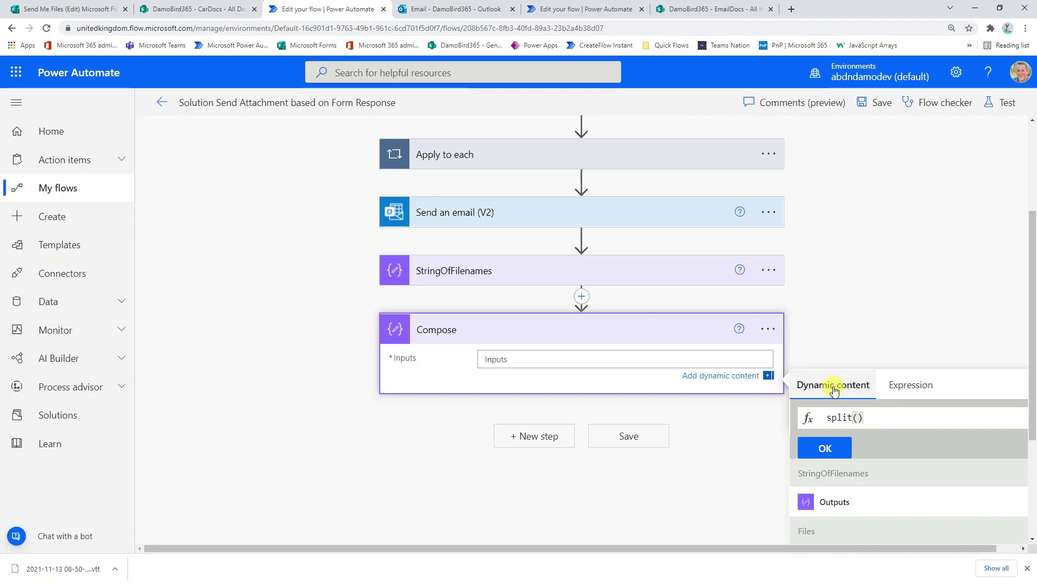
pyautogui.click(841, 506)
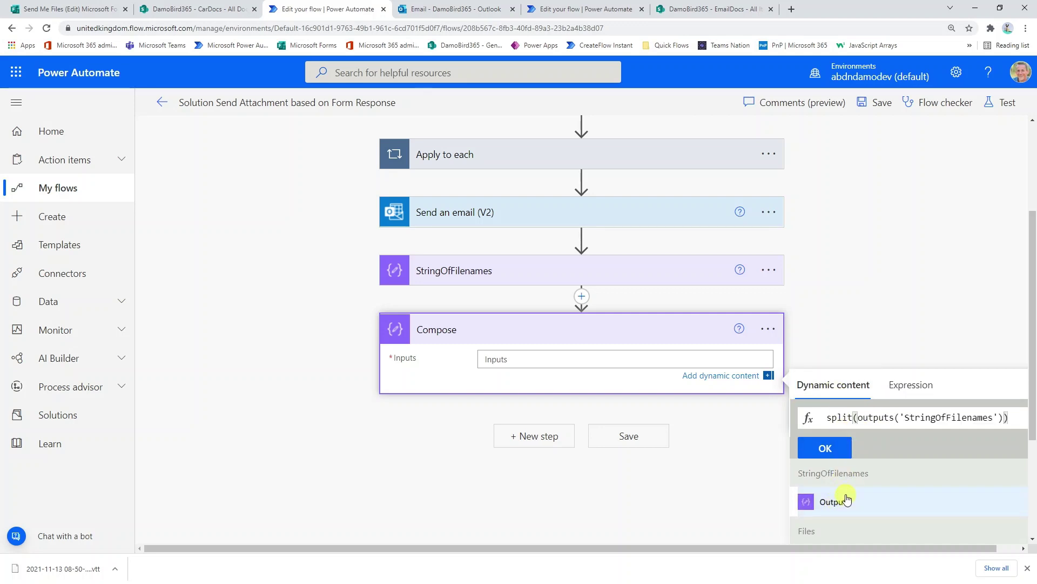
pyautogui.write(",'")
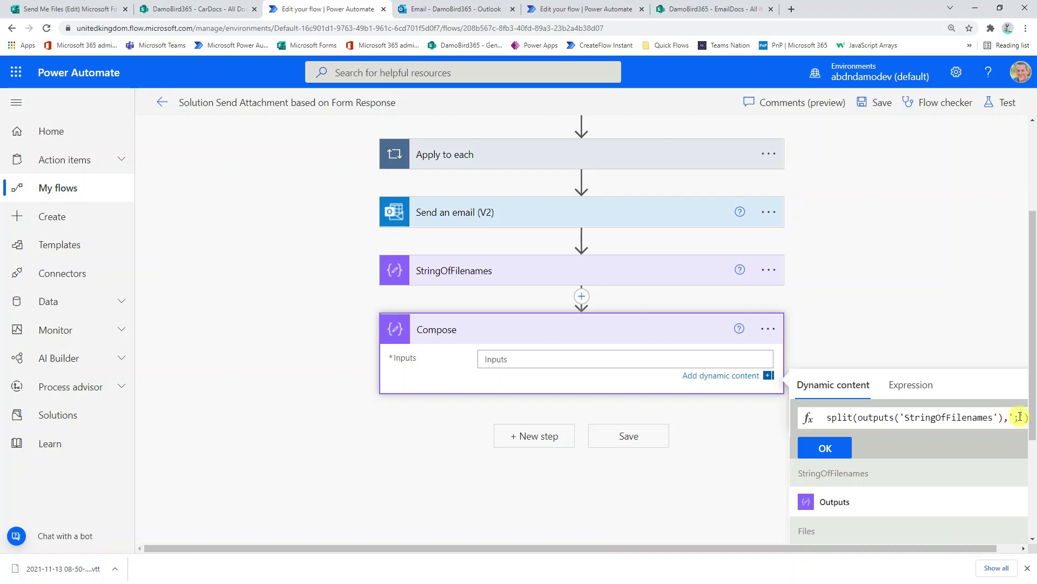
pyautogui.click(1018, 417)
pyautogui.write(';')
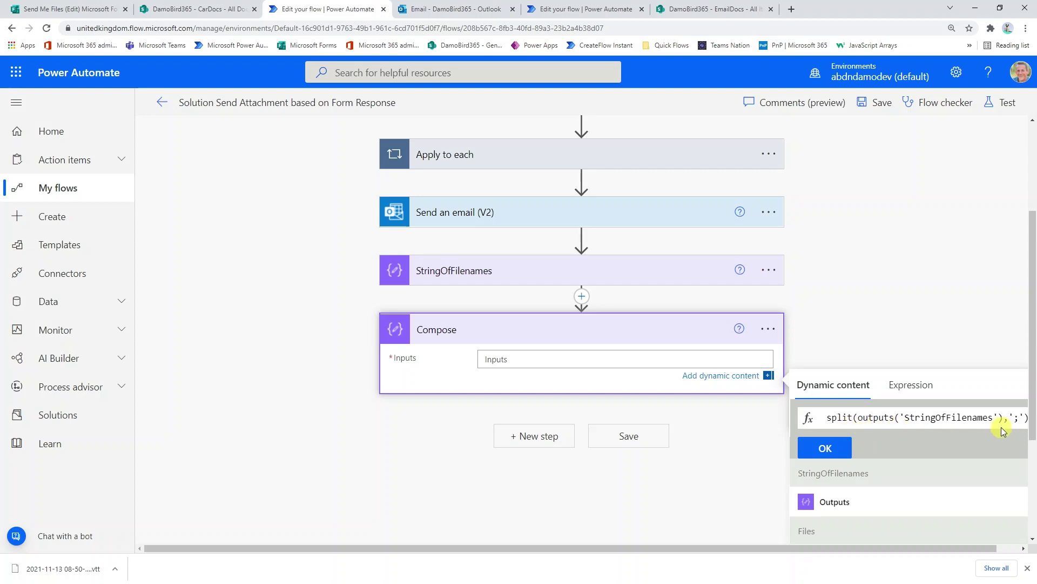
pyautogui.click(846, 446)
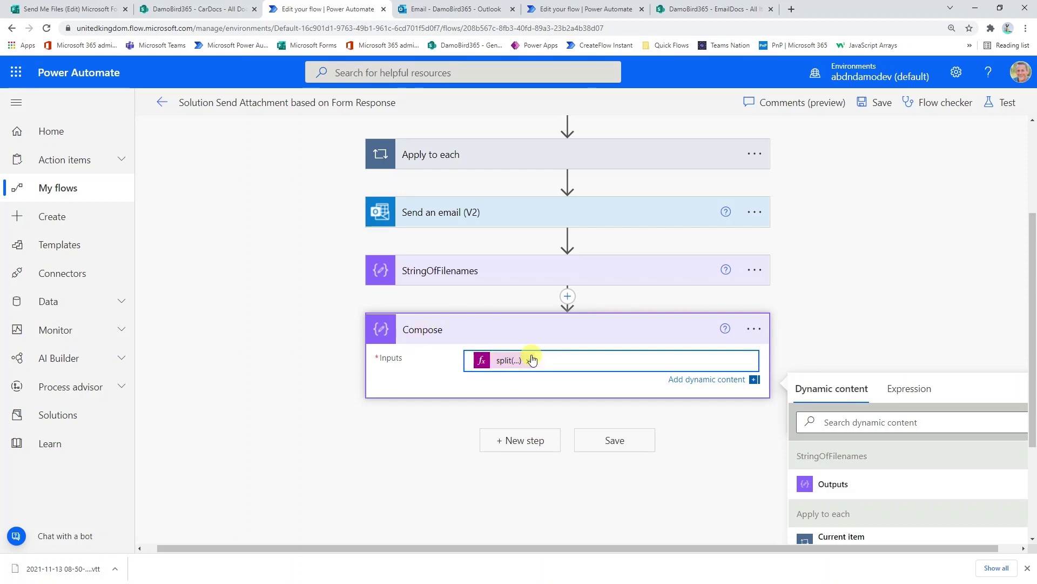
# Step: Add a Filter array action after Compose, using the Compose outputs as the array to filter
pyautogui.click(521, 440)
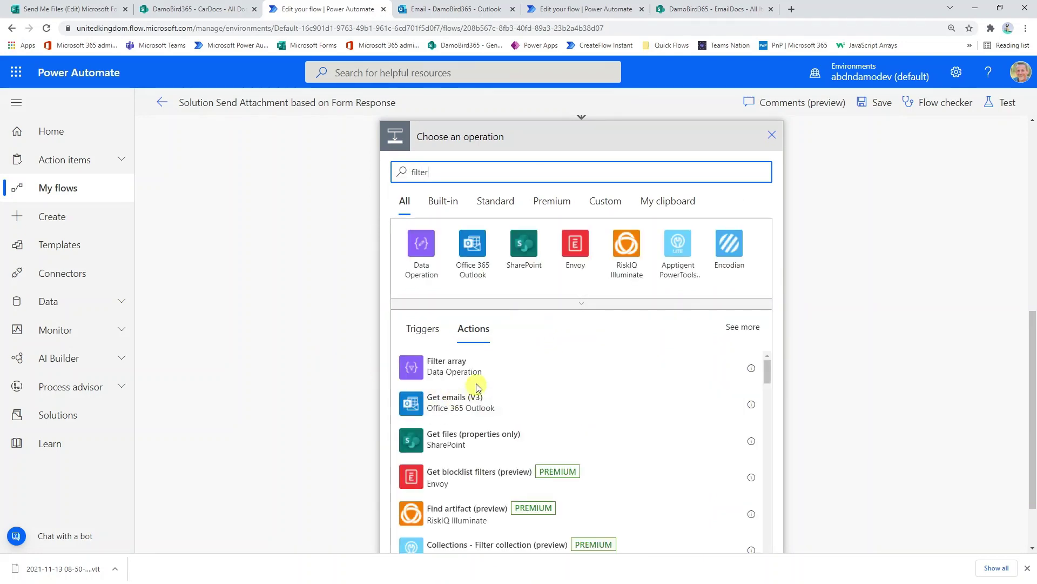
pyautogui.click(474, 372)
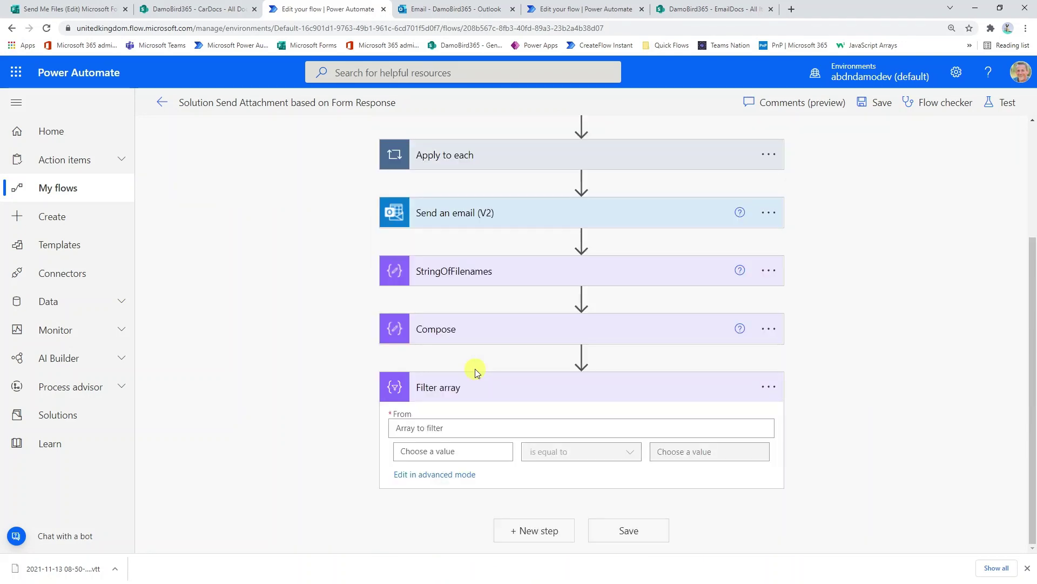
pyautogui.click(452, 428)
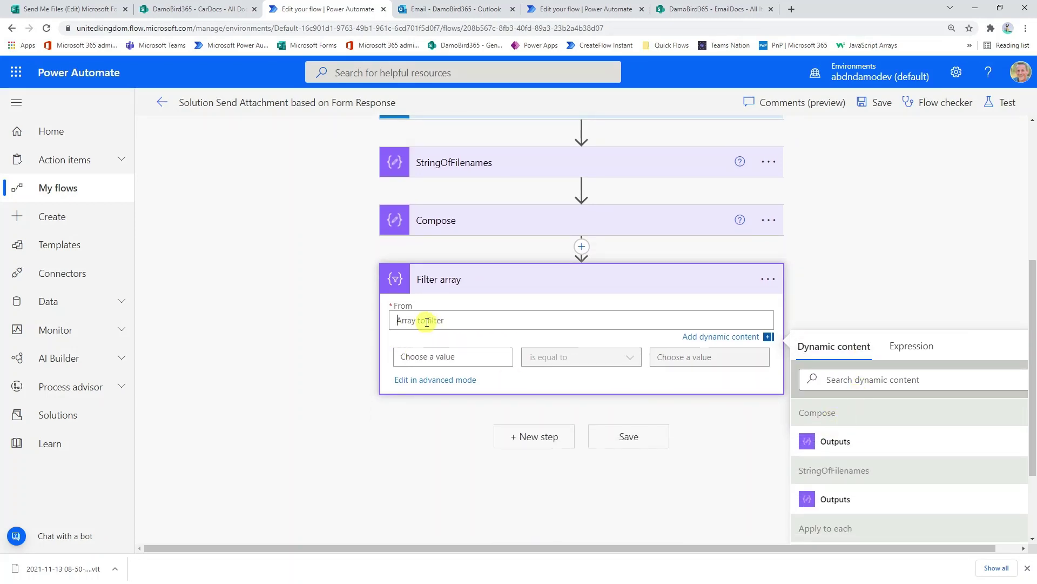
pyautogui.click(844, 441)
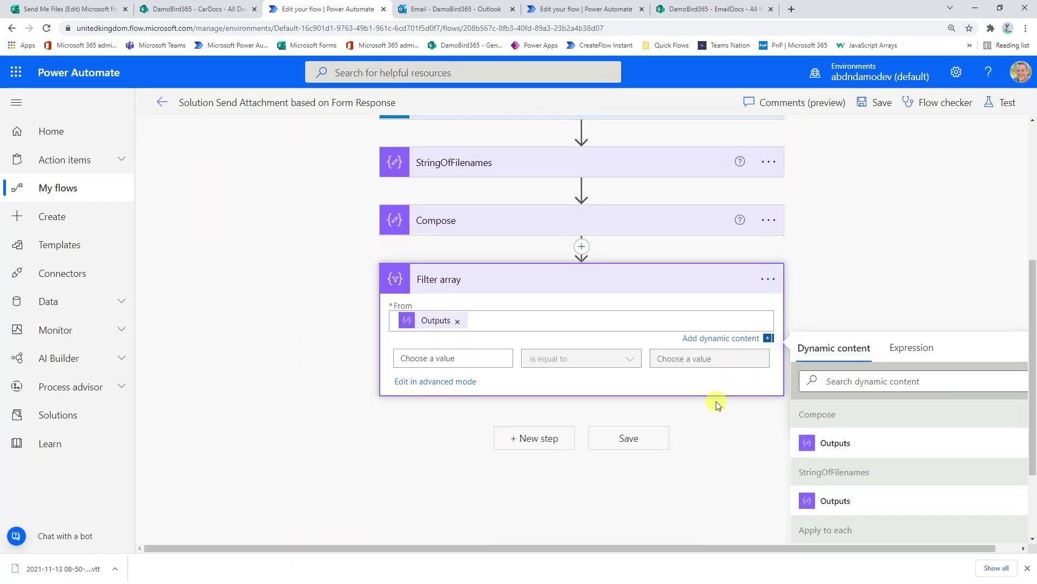
# Step: Set the Filter array condition to the expression item() with the operator 'is not equal to', leaving the comparison value blank
pyautogui.click(454, 358)
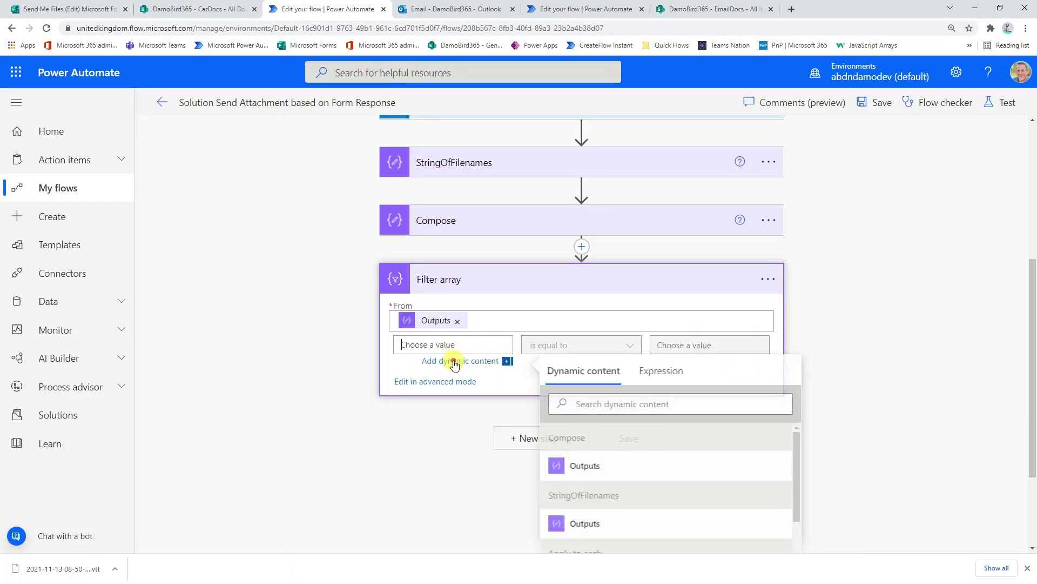
pyautogui.click(661, 370)
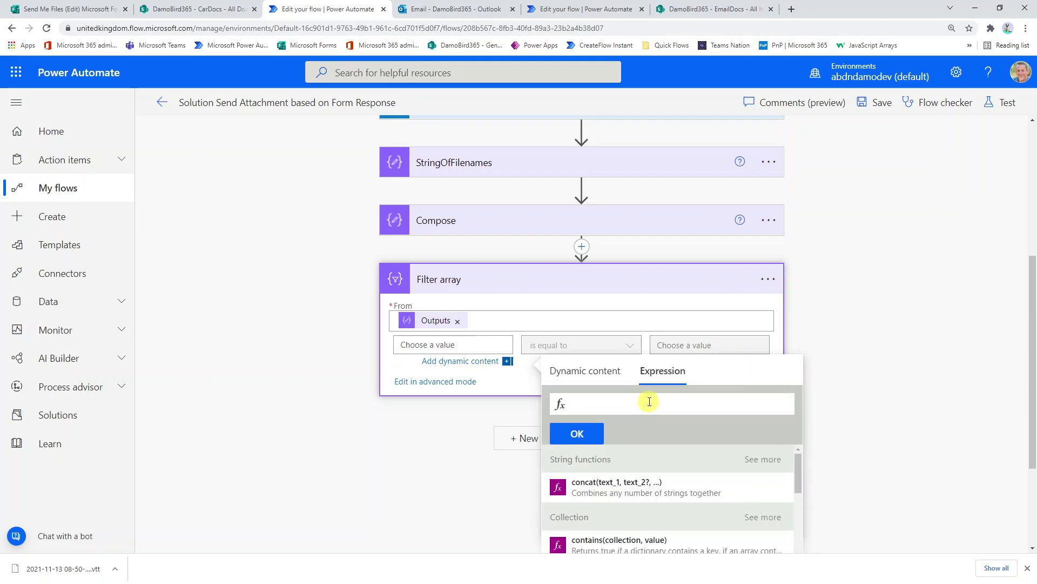
pyautogui.write('item(')
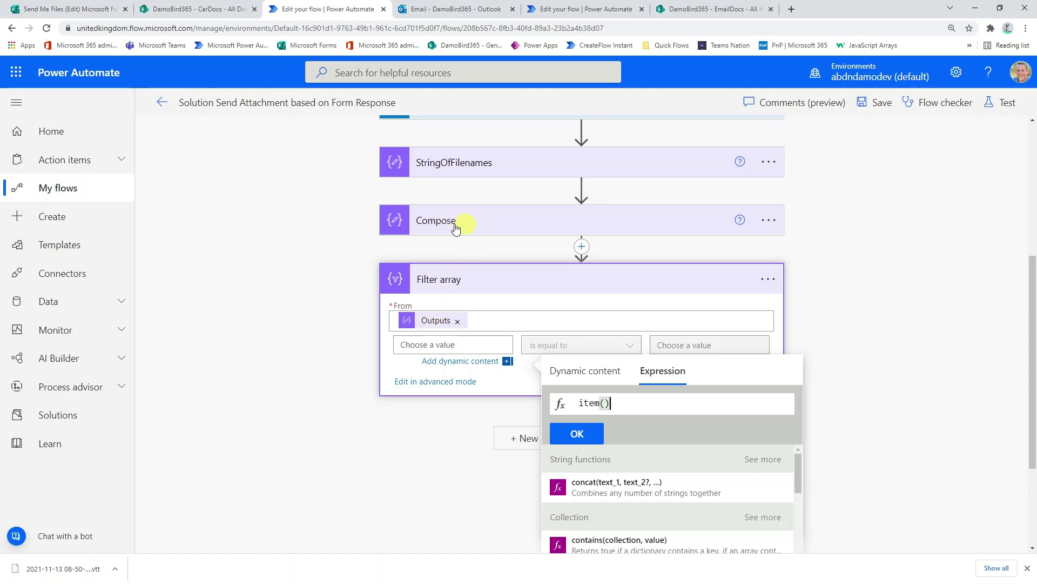
pyautogui.click(577, 432)
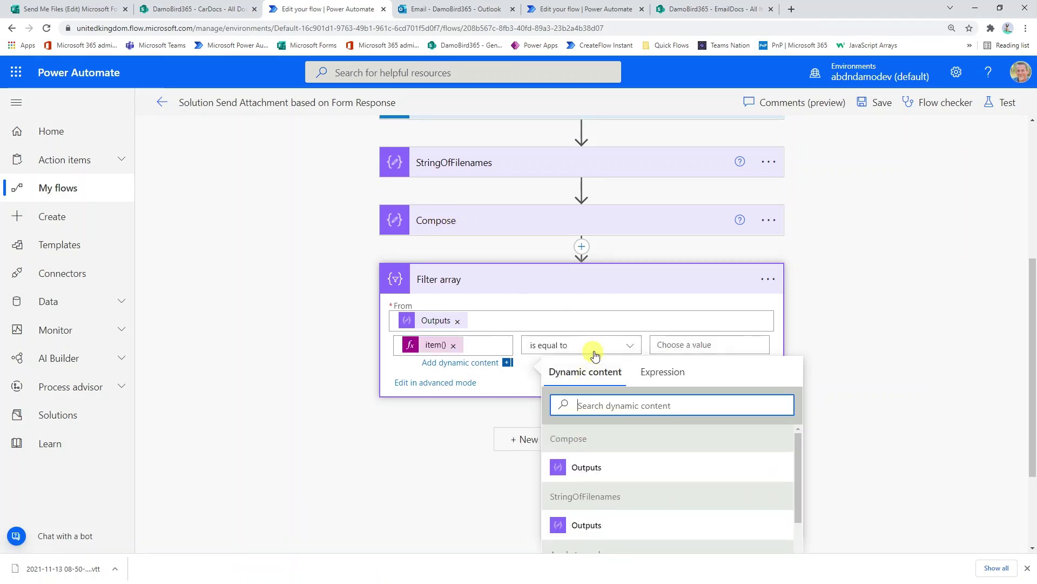
pyautogui.click(629, 345)
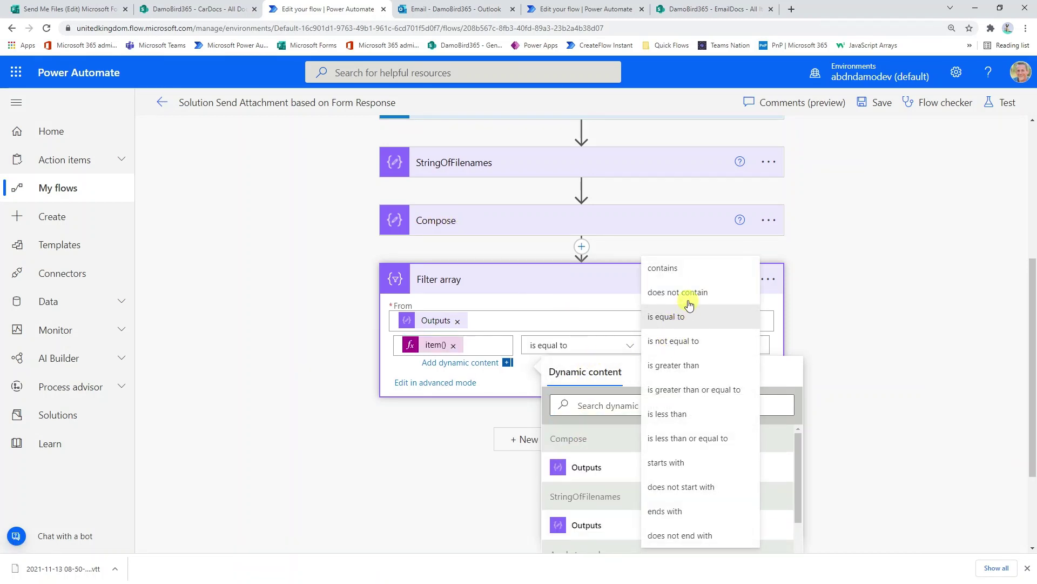
pyautogui.click(686, 342)
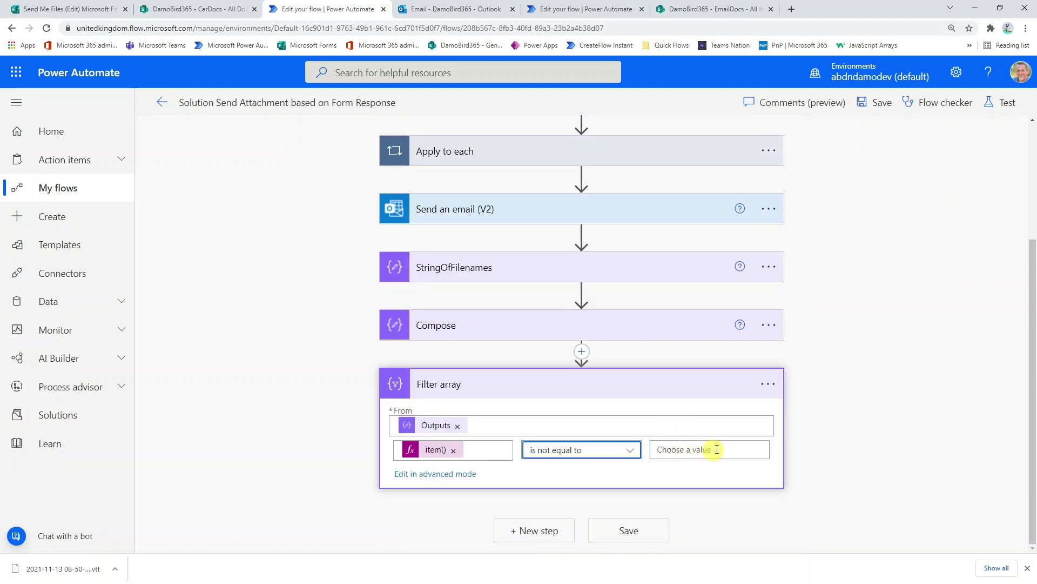
# Step: Add an Apply to each control after Filter array that loops over the Filter array body
pyautogui.click(535, 531)
pyautogui.write('apply to each')
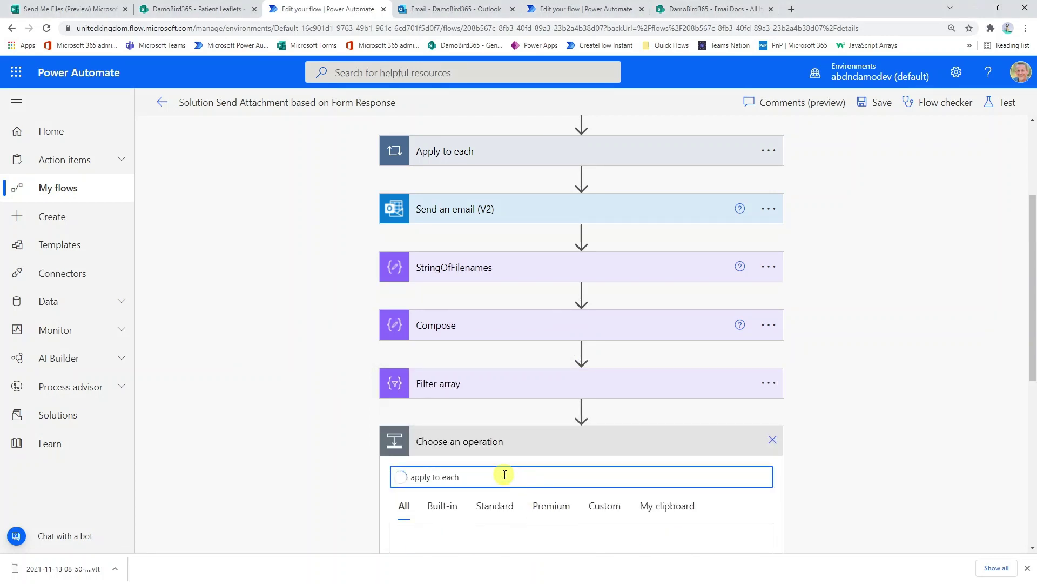
pyautogui.scroll(-4, 522, 476)
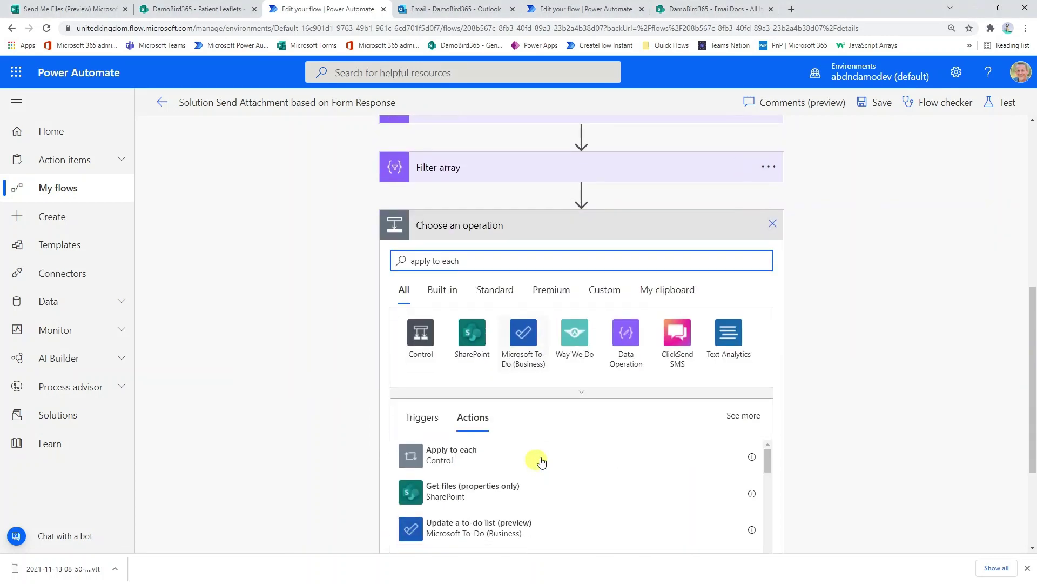
pyautogui.click(460, 455)
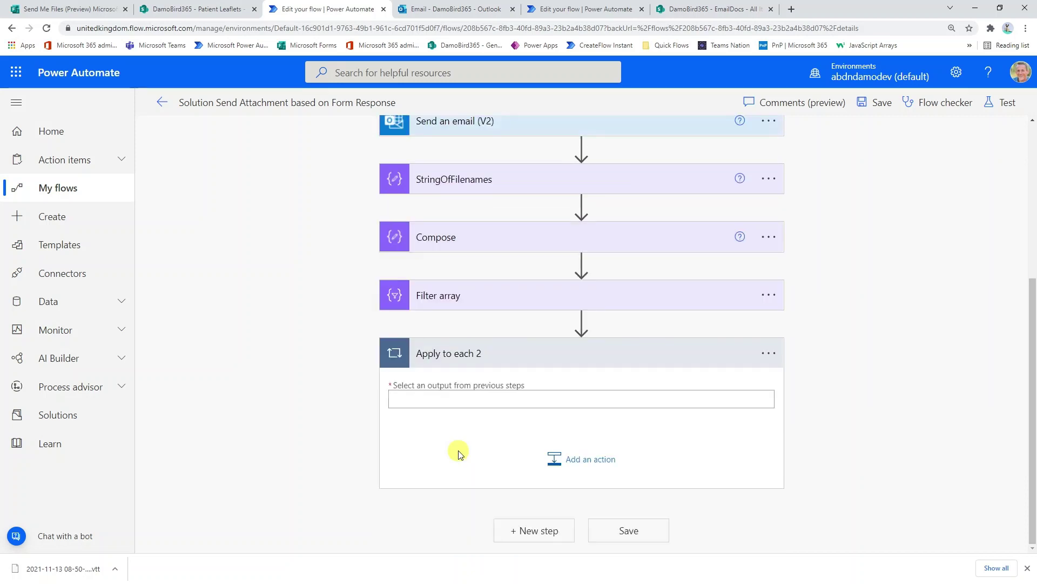
pyautogui.click(470, 400)
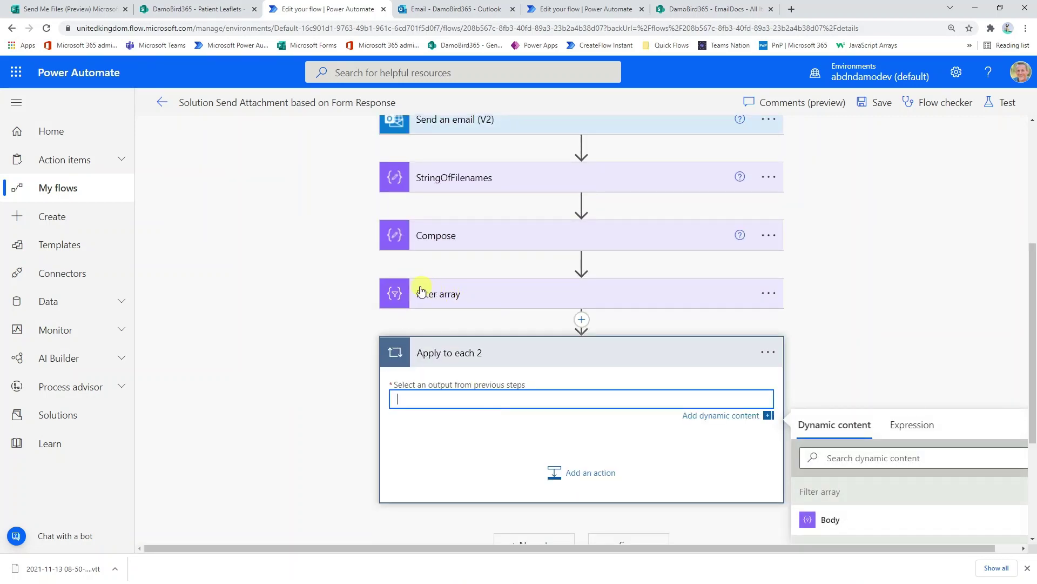
pyautogui.click(828, 520)
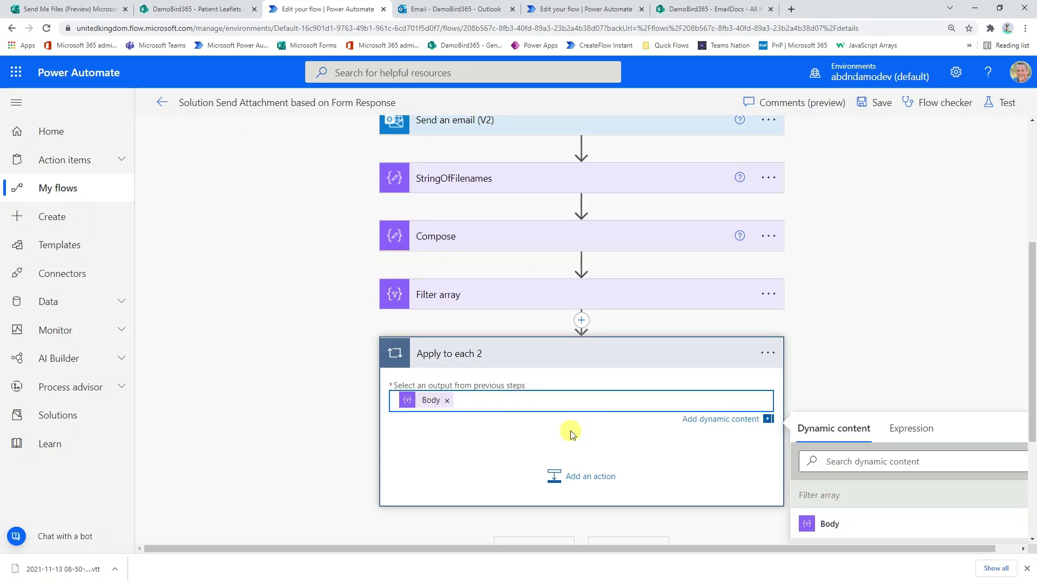
pyautogui.click(825, 347)
# Step: Copy the 'Get file content using path' action from the first Apply to each loop to the flow clipboard
pyautogui.scroll(3, 815, 343)
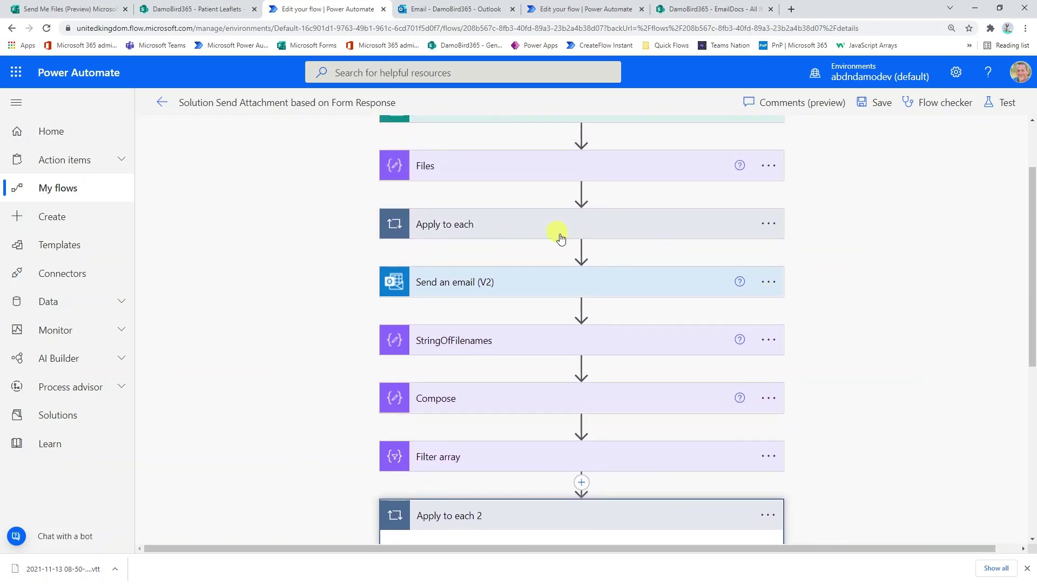
pyautogui.click(560, 238)
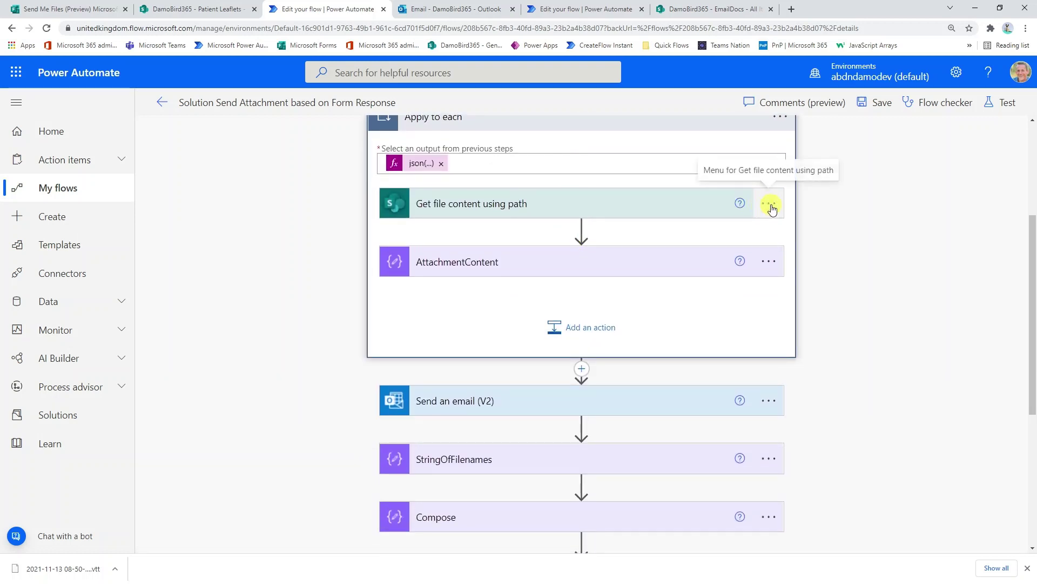
pyautogui.click(771, 209)
pyautogui.click(807, 239)
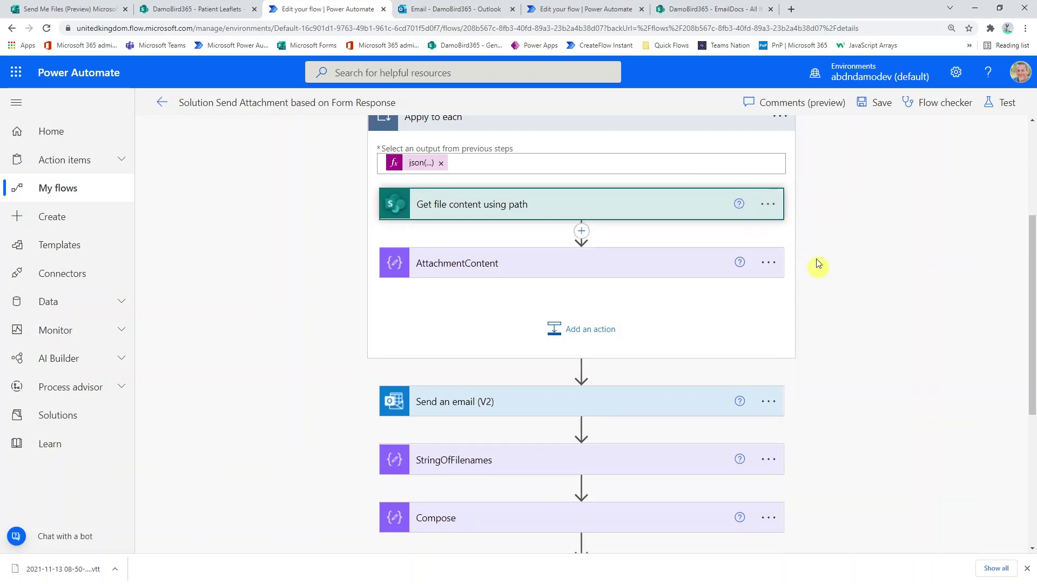
# Step: Copy the first loop's 'Get file content using path' action and paste it from the clipboard into Apply to each 2
pyautogui.click(772, 209)
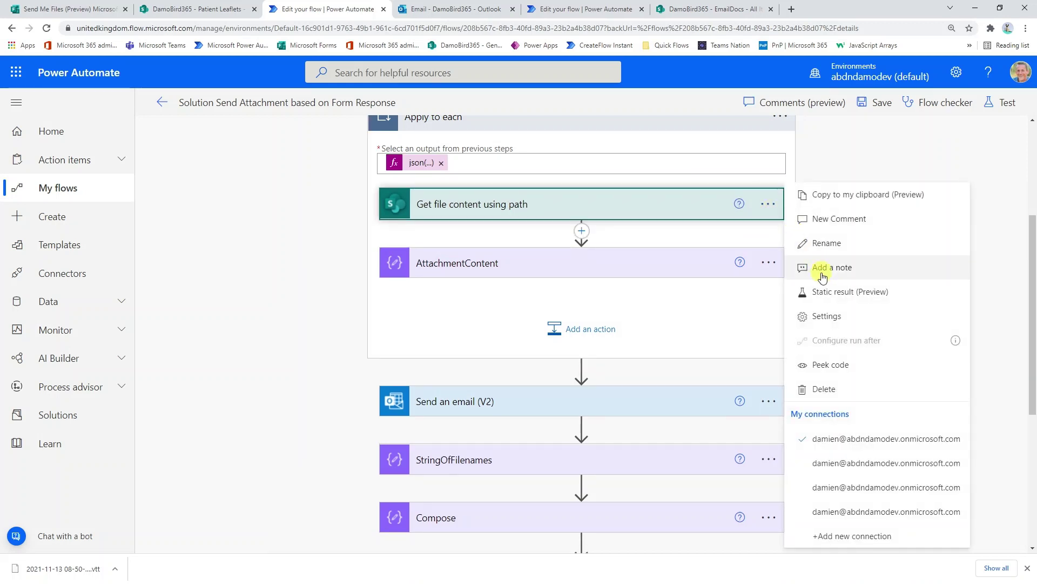
pyautogui.click(846, 200)
pyautogui.scroll(-5, 697, 368)
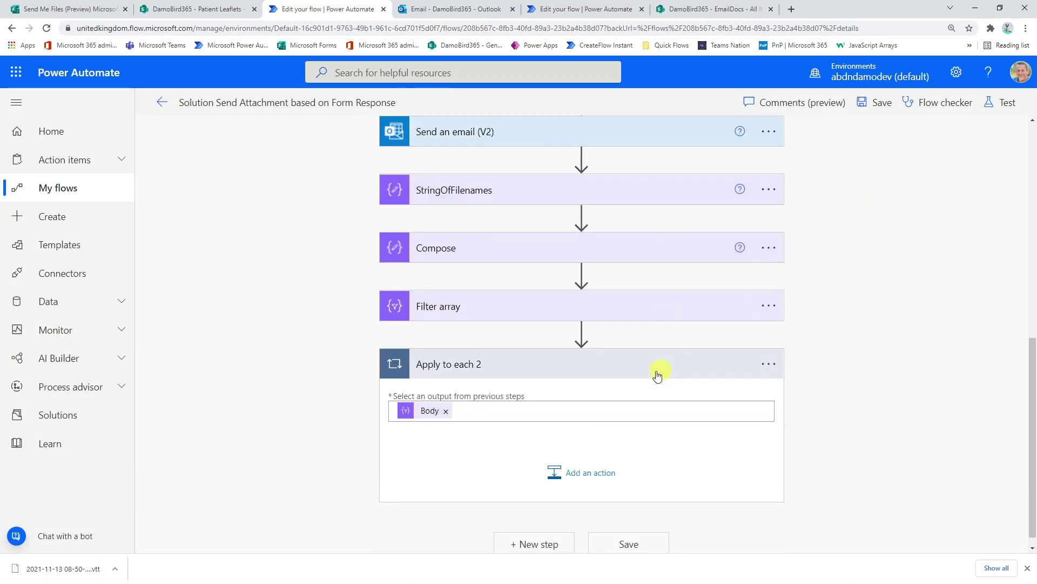
pyautogui.click(569, 474)
pyautogui.click(650, 449)
pyautogui.scroll(-2, 485, 431)
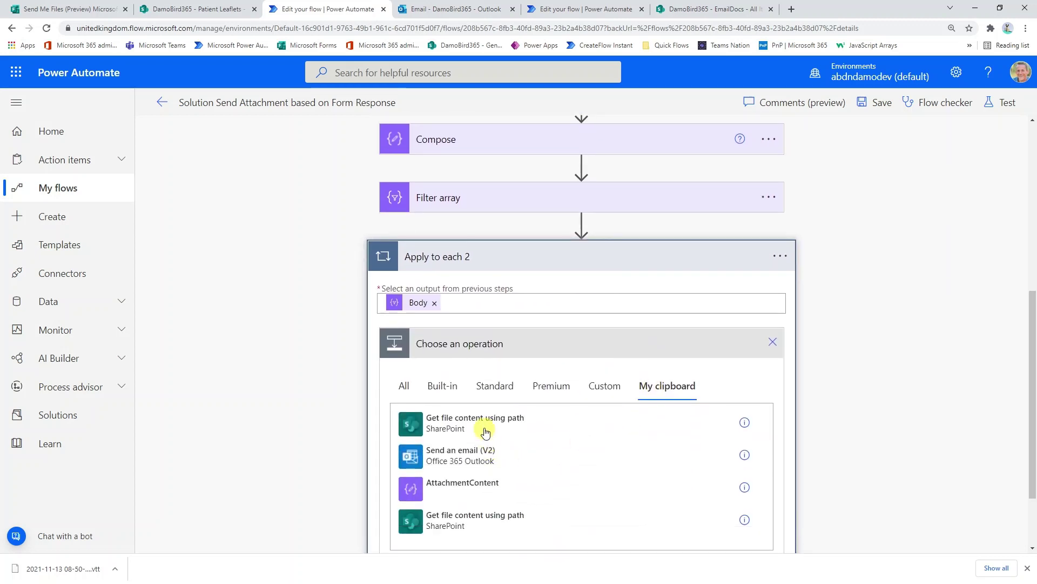
pyautogui.click(485, 430)
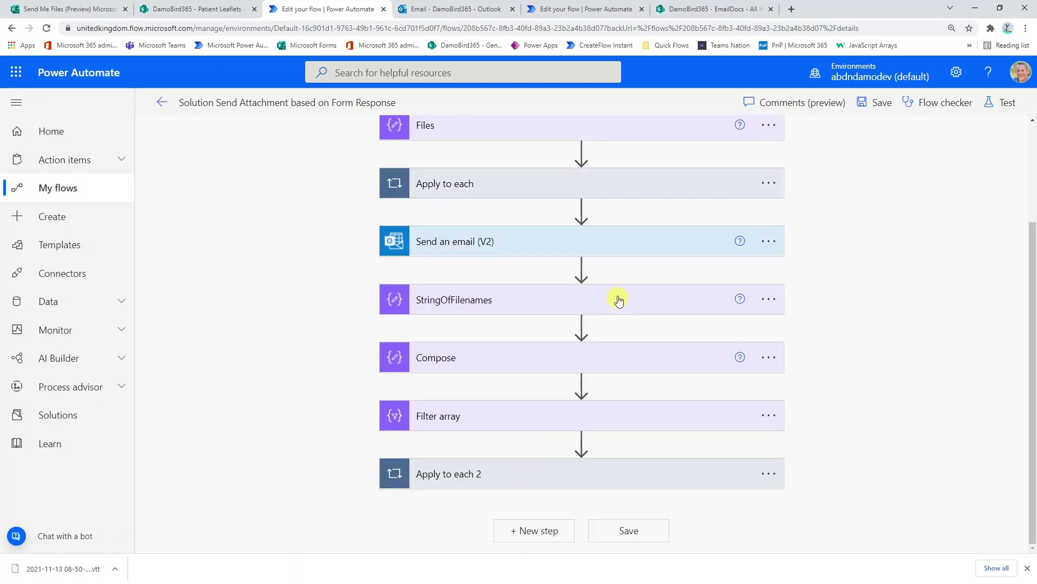
# Step: Copy the AttachmentContent action from the first Apply to each loop and paste it below 'Get file content using path 2' in Apply to each 2
pyautogui.click(541, 184)
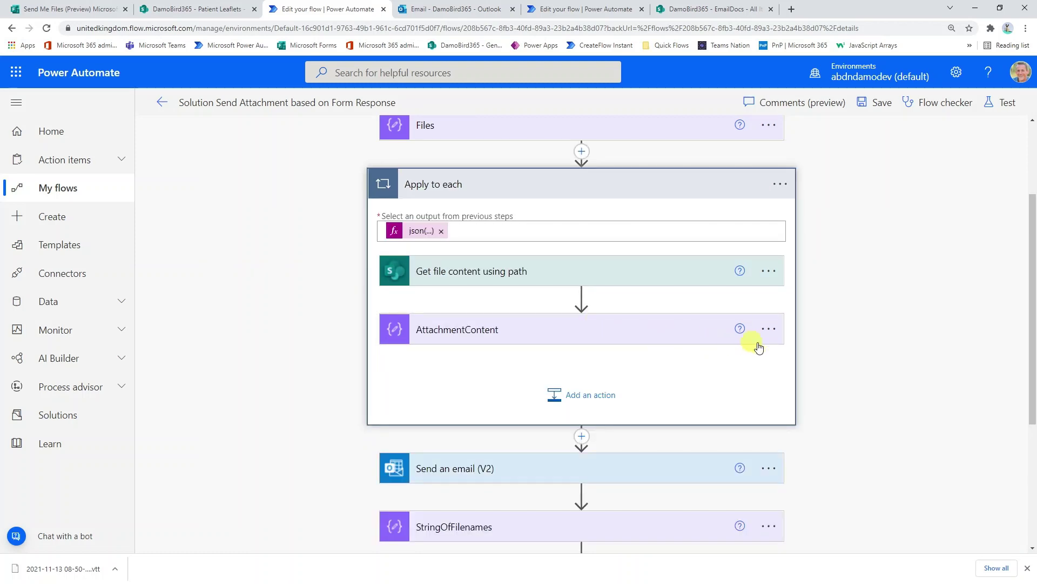
pyautogui.click(768, 329)
pyautogui.click(845, 330)
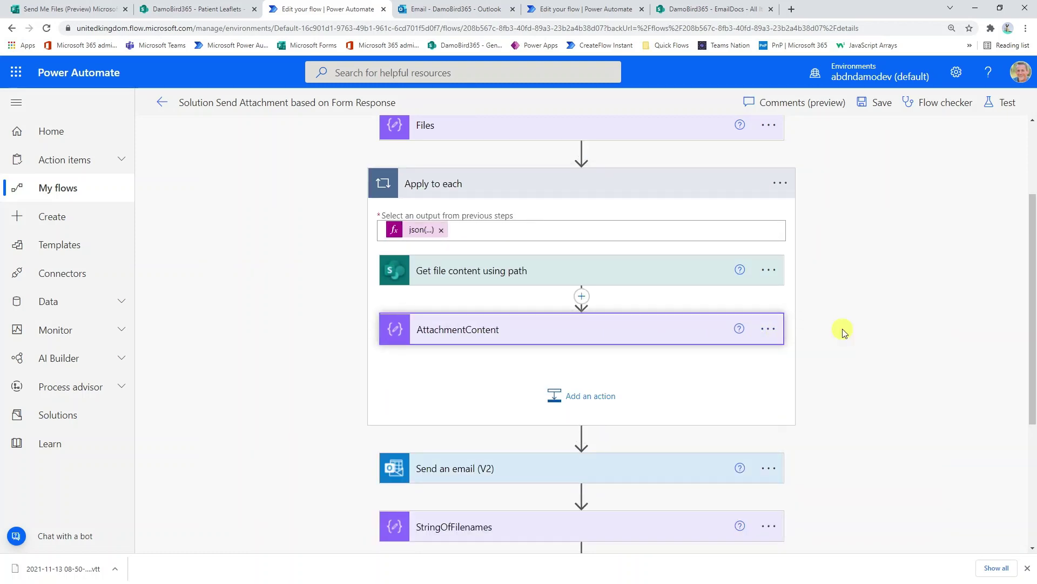
pyautogui.scroll(-4, 517, 320)
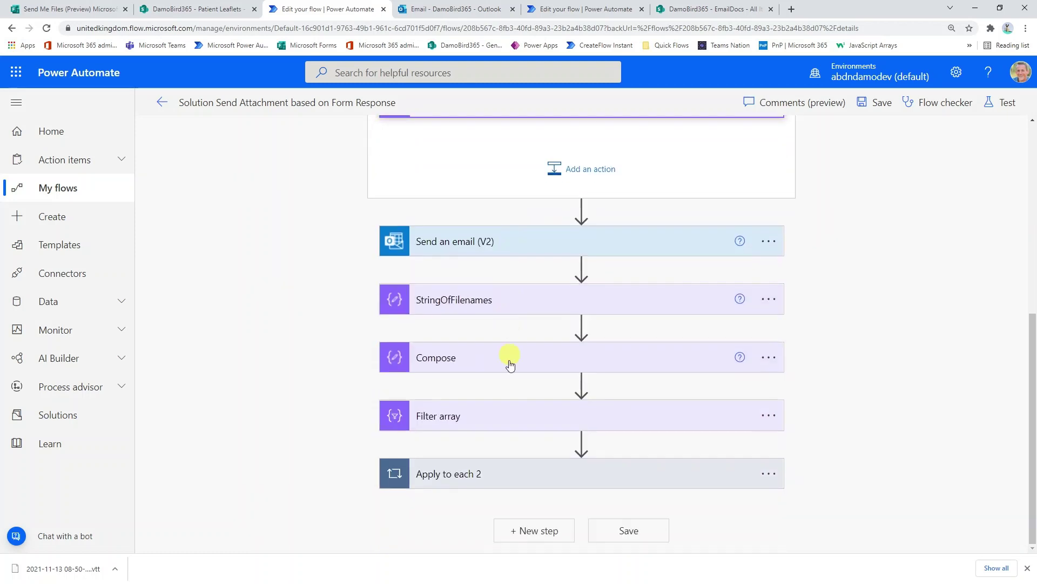
pyautogui.click(495, 472)
pyautogui.scroll(-3, 546, 513)
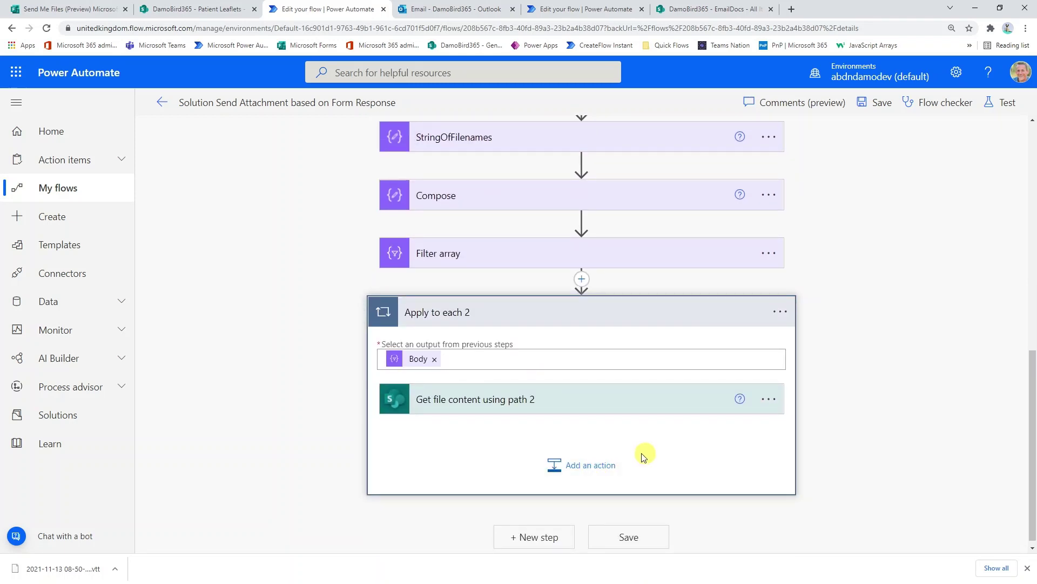
pyautogui.click(583, 473)
pyautogui.click(663, 522)
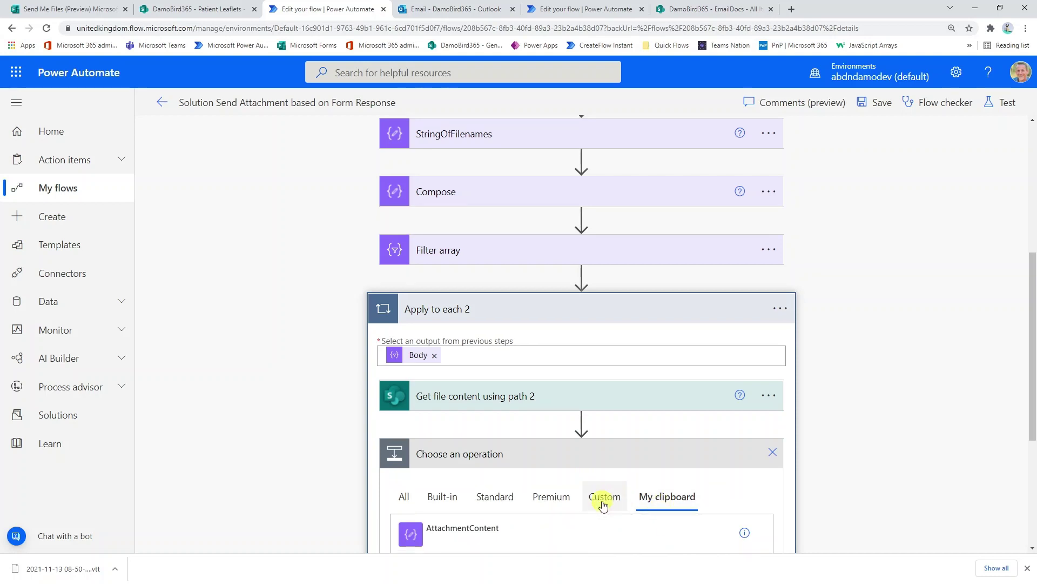
pyautogui.scroll(-2, 483, 437)
pyautogui.click(467, 430)
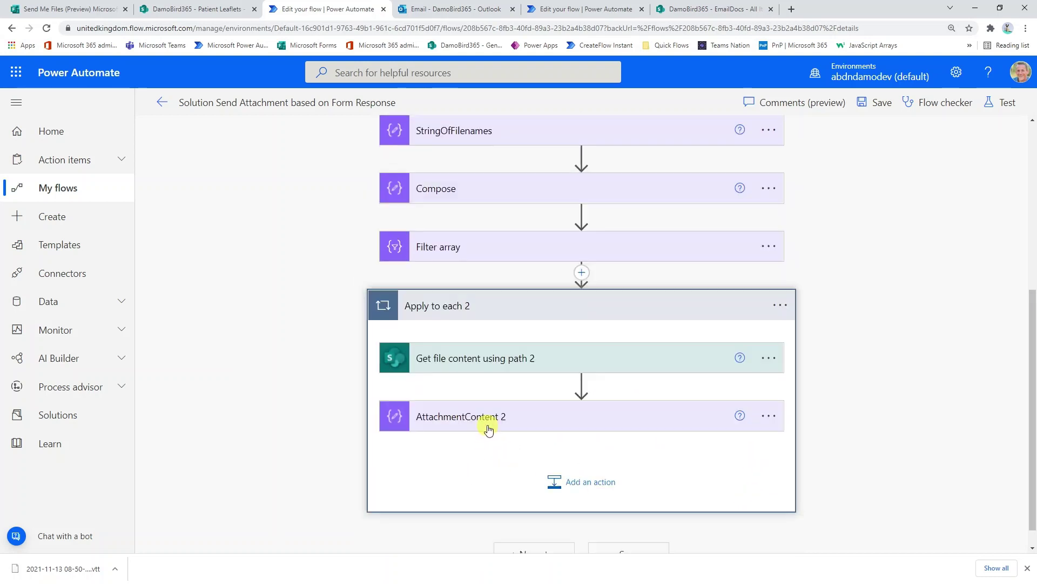
# Step: Change the File Path of 'Get file content using path 2' to /Shared Documents/Docs4MicrosoftForms/Patient Leaflets/, copying the folder name from the SharePoint library
pyautogui.click(522, 358)
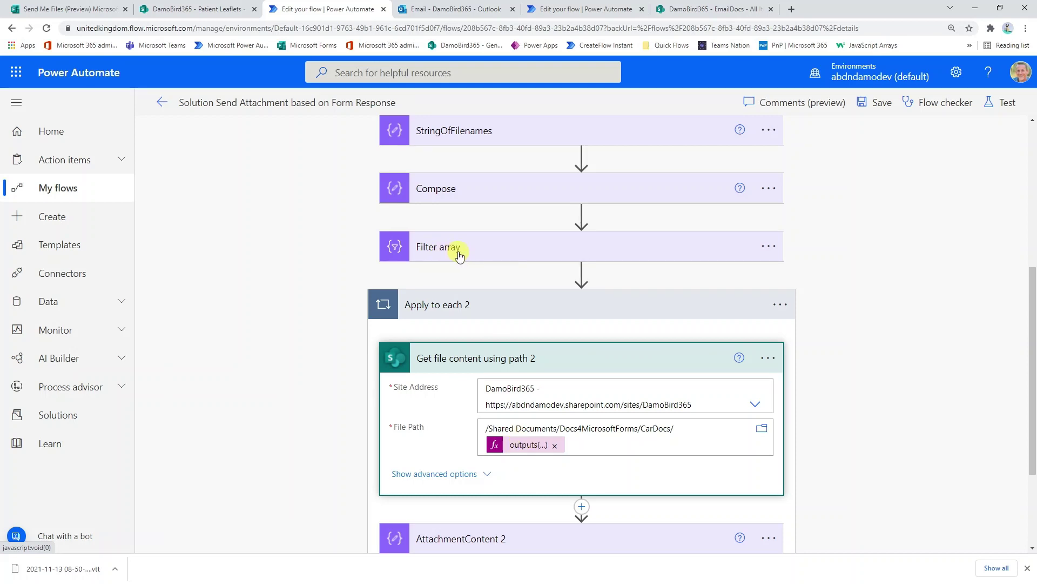
pyautogui.click(554, 445)
pyautogui.click(692, 436)
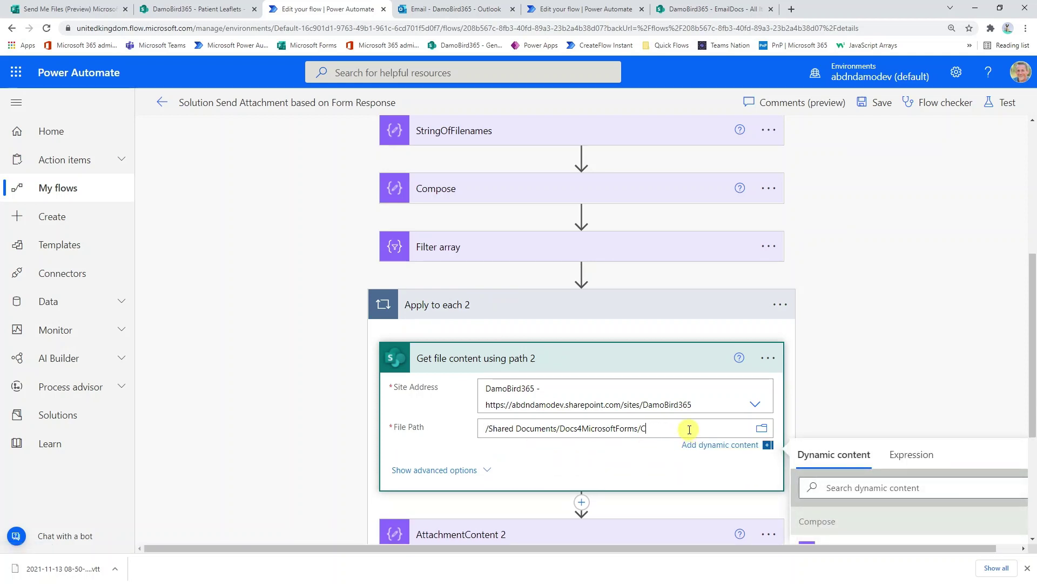
pyautogui.click(201, 7)
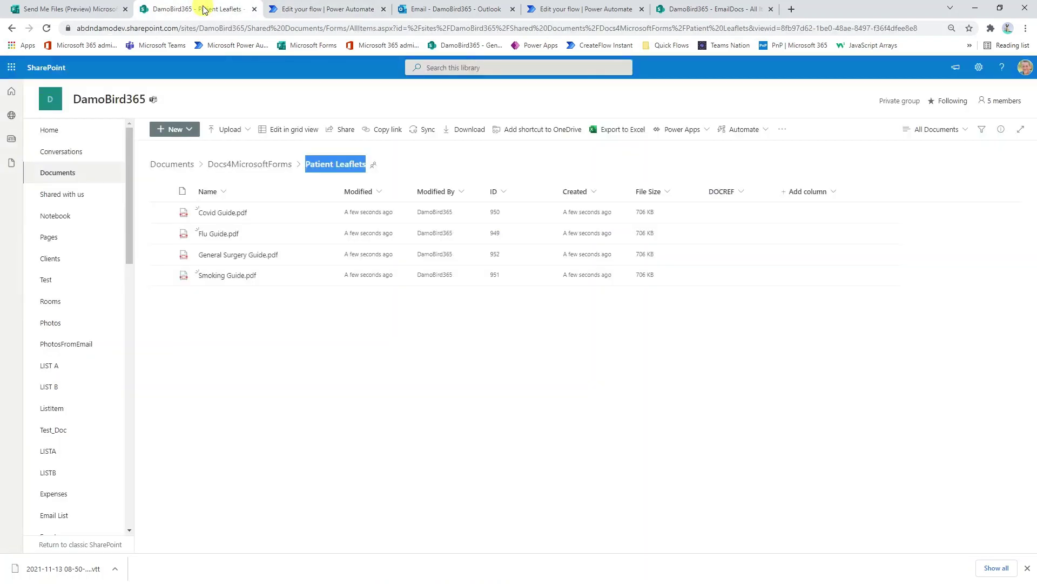
pyautogui.rightClick(337, 167)
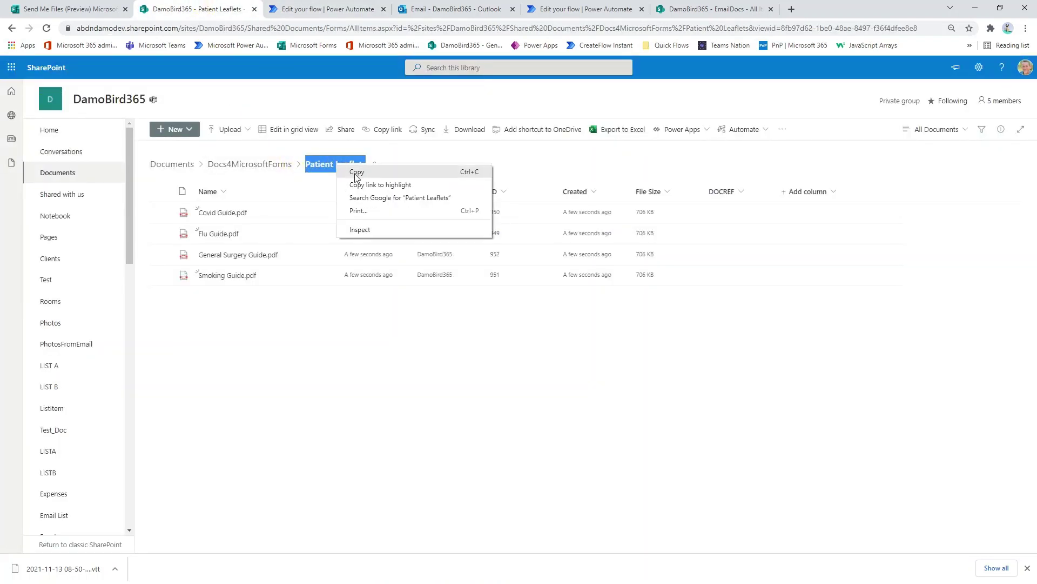
pyautogui.click(356, 177)
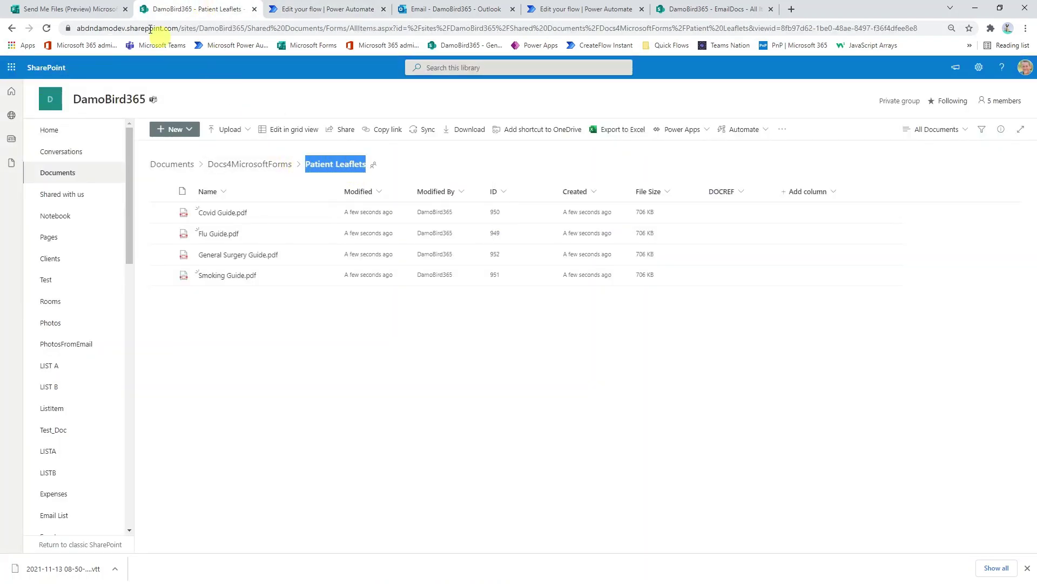
pyautogui.click(76, 9)
pyautogui.click(283, 10)
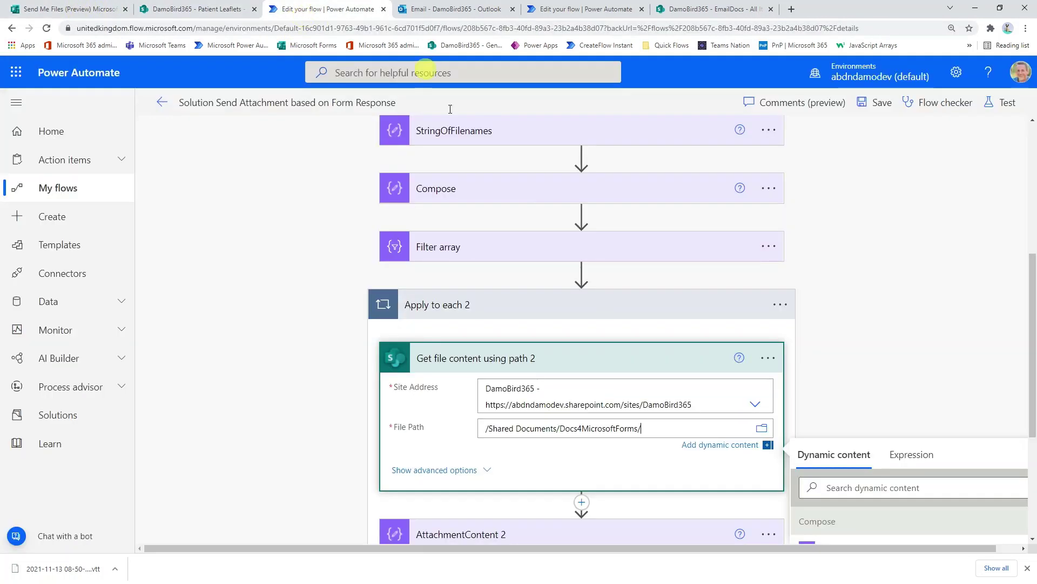
pyautogui.hotkey('ctrl', 'v')
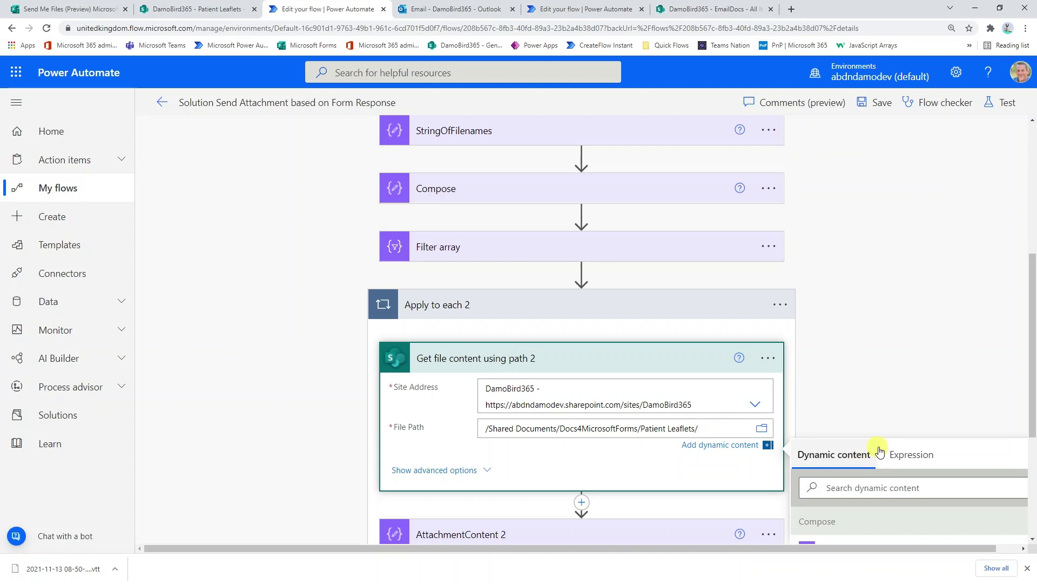
# Step: Append the expression item() to the end of the Patient Leaflets file path
pyautogui.click(909, 457)
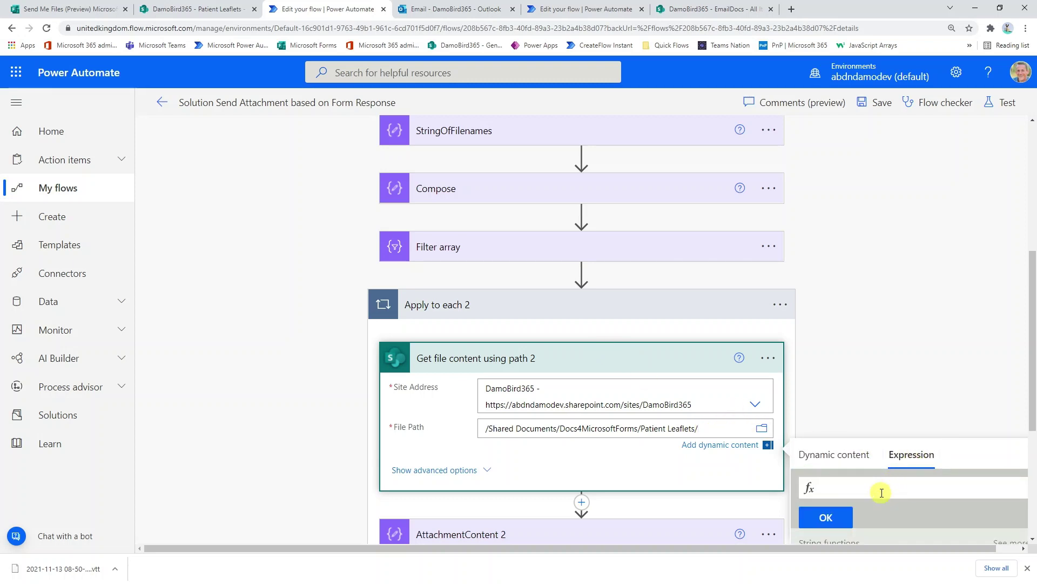
pyautogui.write('item(')
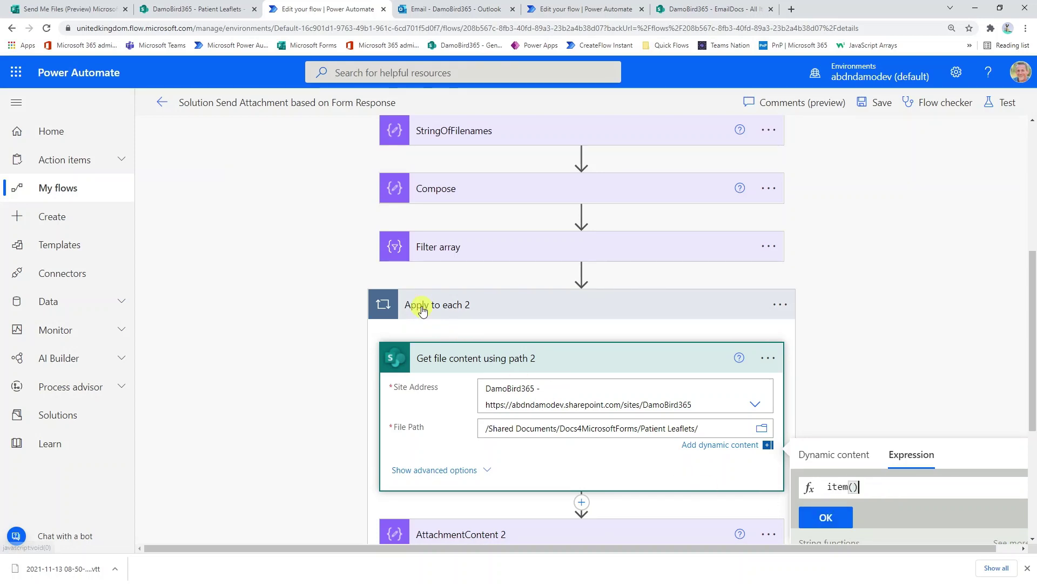
pyautogui.click(824, 516)
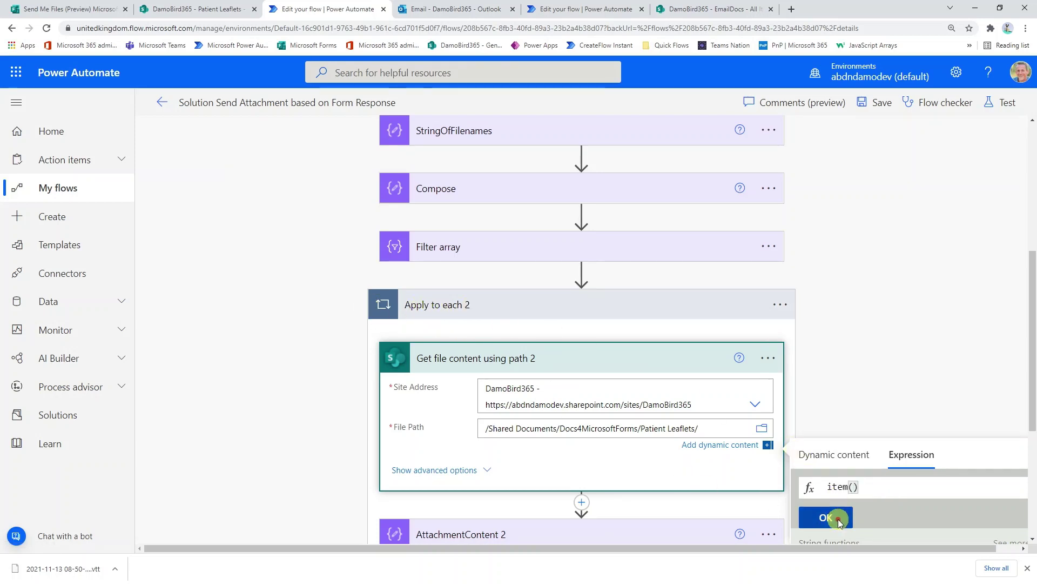
# Step: Rename the pasted 'AttachmentContent 2' action in Apply to each 2 as AttachmentContent2, without the space
pyautogui.scroll(-3, 466, 394)
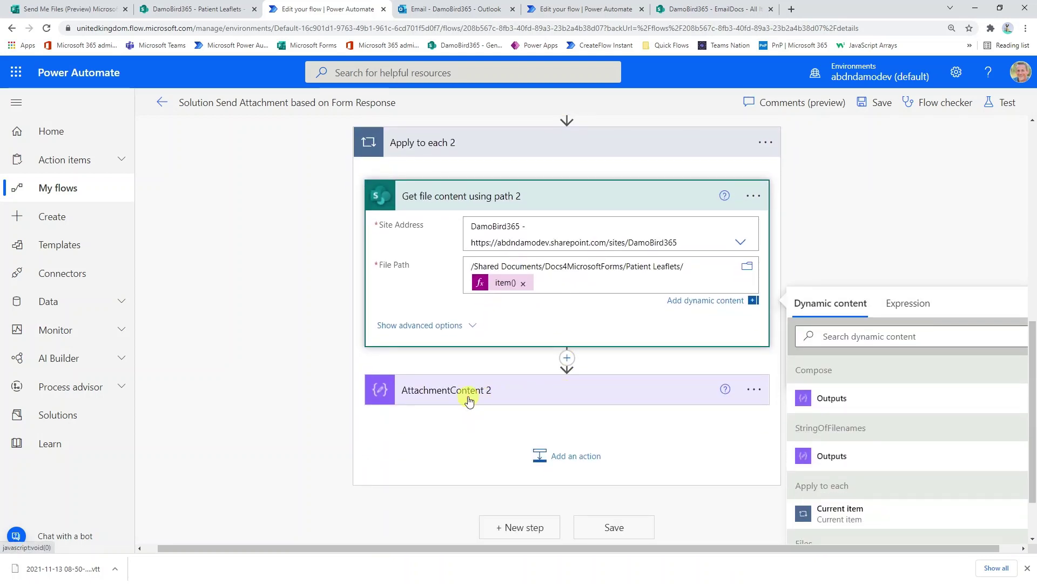
pyautogui.click(465, 393)
pyautogui.click(768, 375)
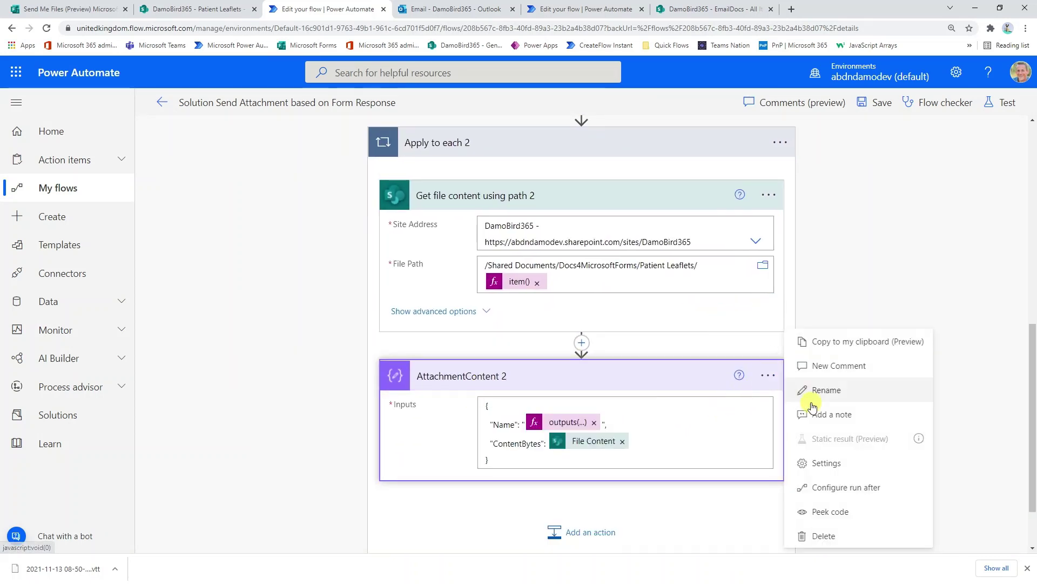
pyautogui.click(827, 390)
pyautogui.click(521, 375)
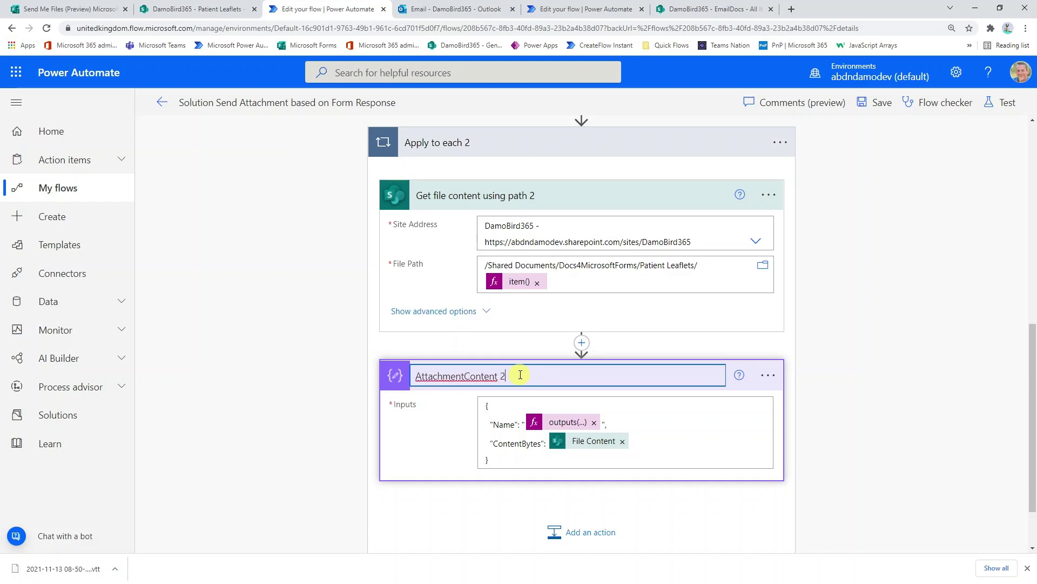
pyautogui.press('BackSpace')
pyautogui.press('BackSpace')
pyautogui.write('2')
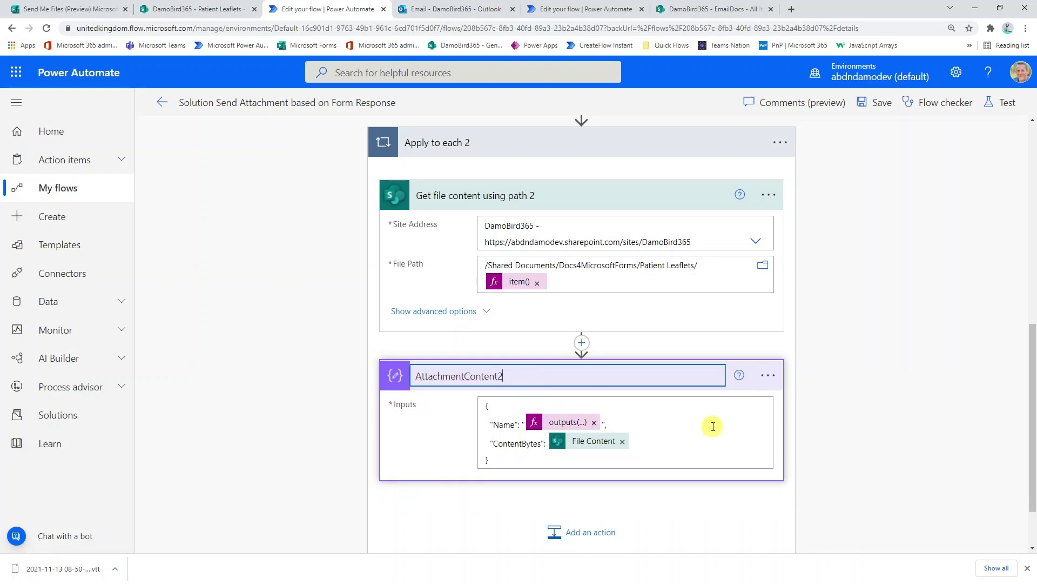
# Step: Replace the Name value in the AttachmentContent2 inputs with the expression item(), inside the quotation marks
pyautogui.scroll(-1, 708, 425)
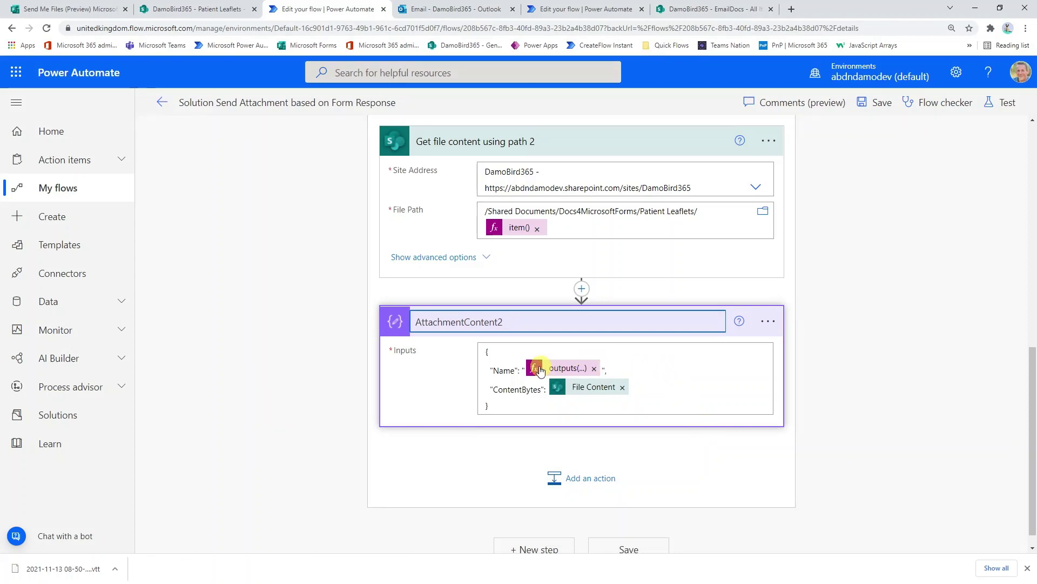
pyautogui.click(591, 369)
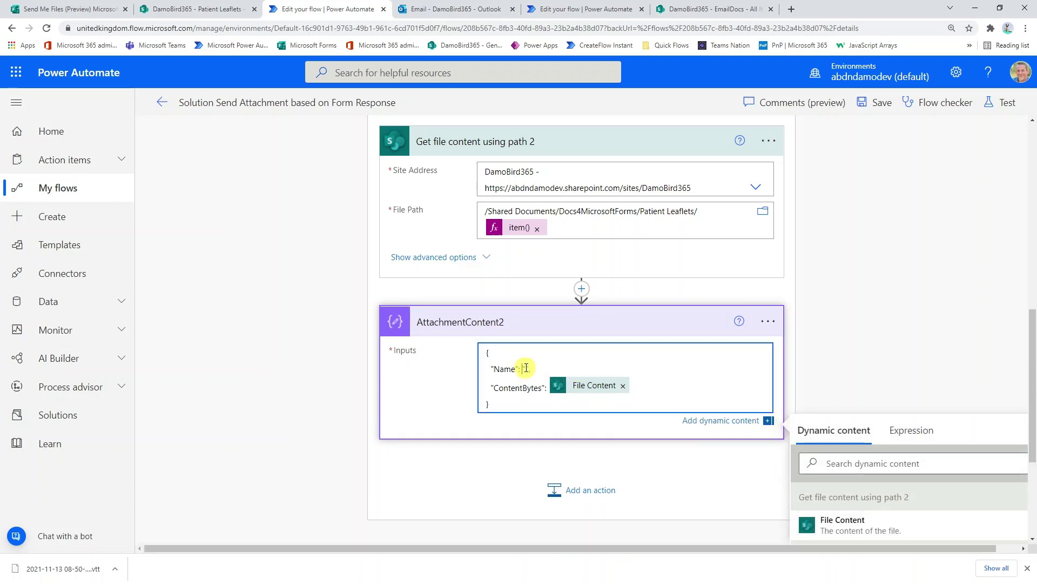
pyautogui.click(907, 430)
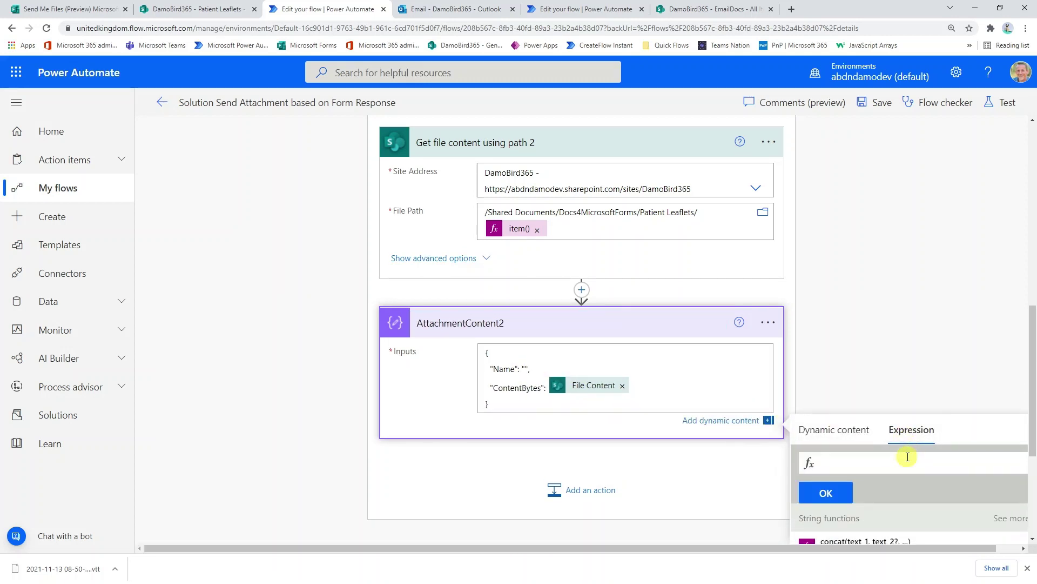
pyautogui.write('item()')
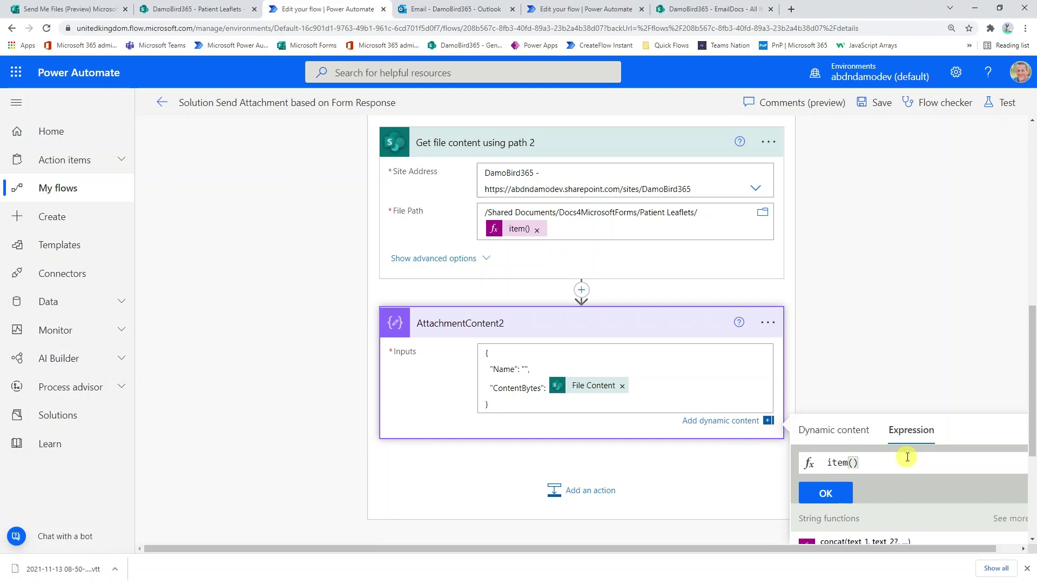
pyautogui.click(851, 492)
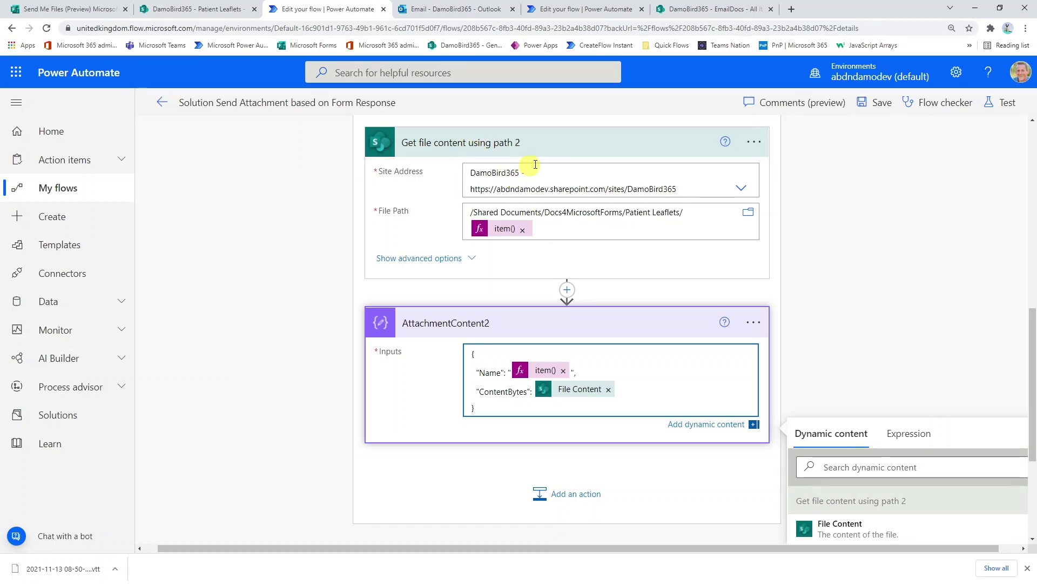
# Step: Replace the ContentBytes value in AttachmentContent2 with the File Content output of 'Get file content using path 2'
pyautogui.click(609, 390)
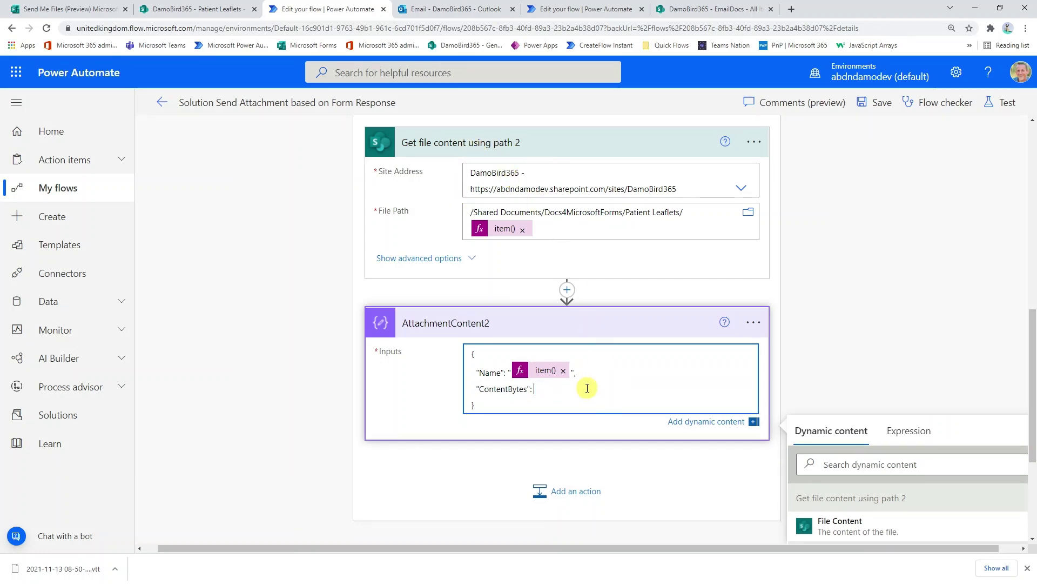
pyautogui.scroll(-2, 861, 481)
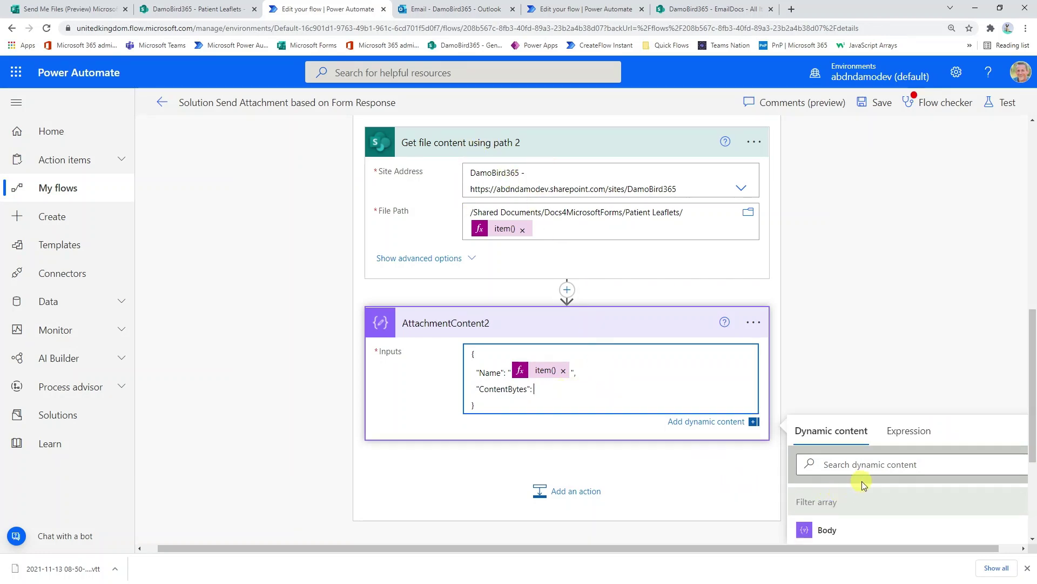
pyautogui.scroll(2, 861, 481)
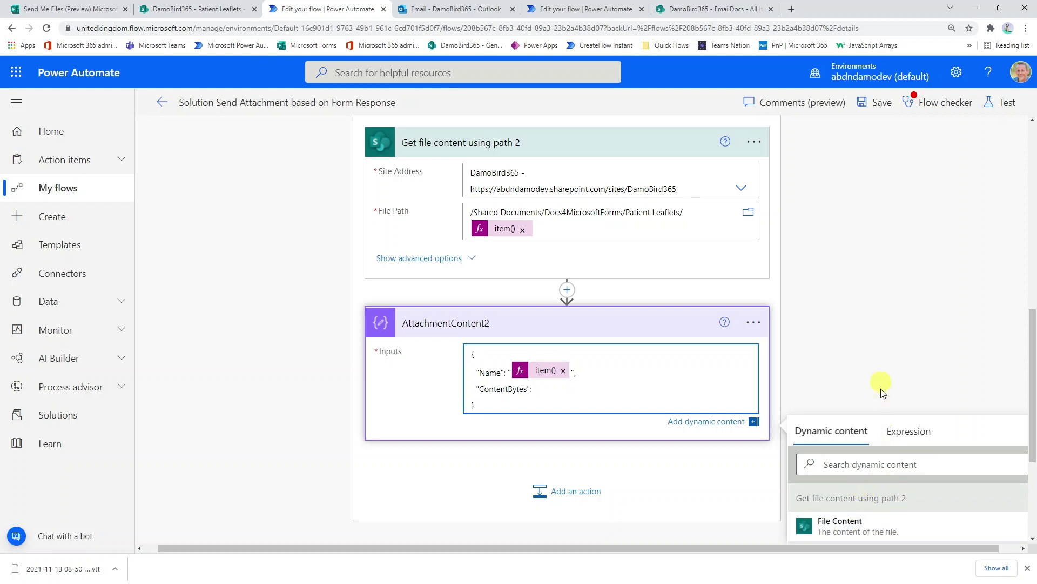
pyautogui.click(862, 529)
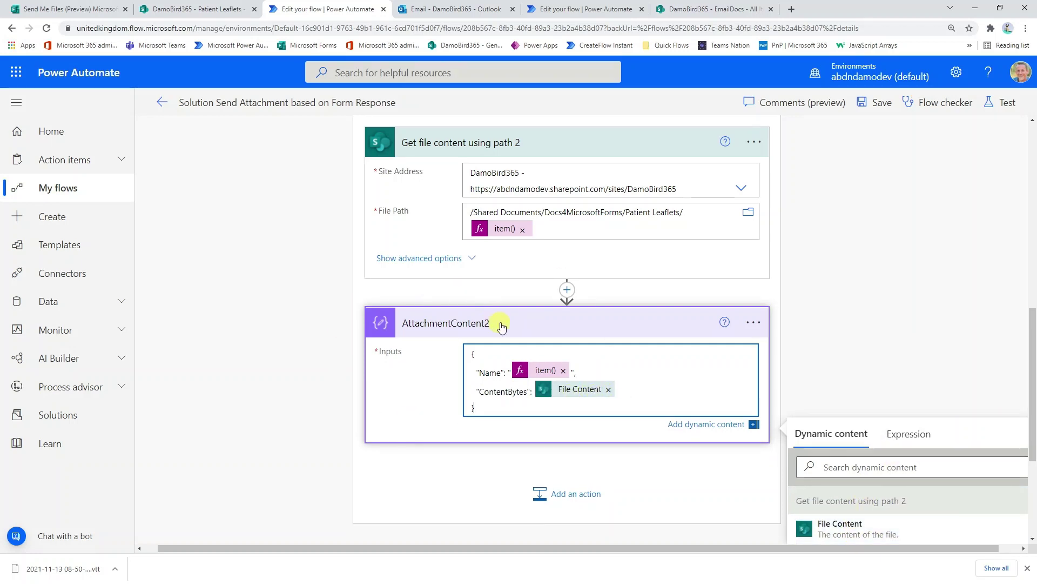
# Step: Copy the 'Send an email (V2)' action and paste the copy as a new step at the end of the flow, after Apply to each 2
pyautogui.scroll(-2, 530, 389)
pyautogui.scroll(2, 770, 211)
pyautogui.scroll(7, 656, 224)
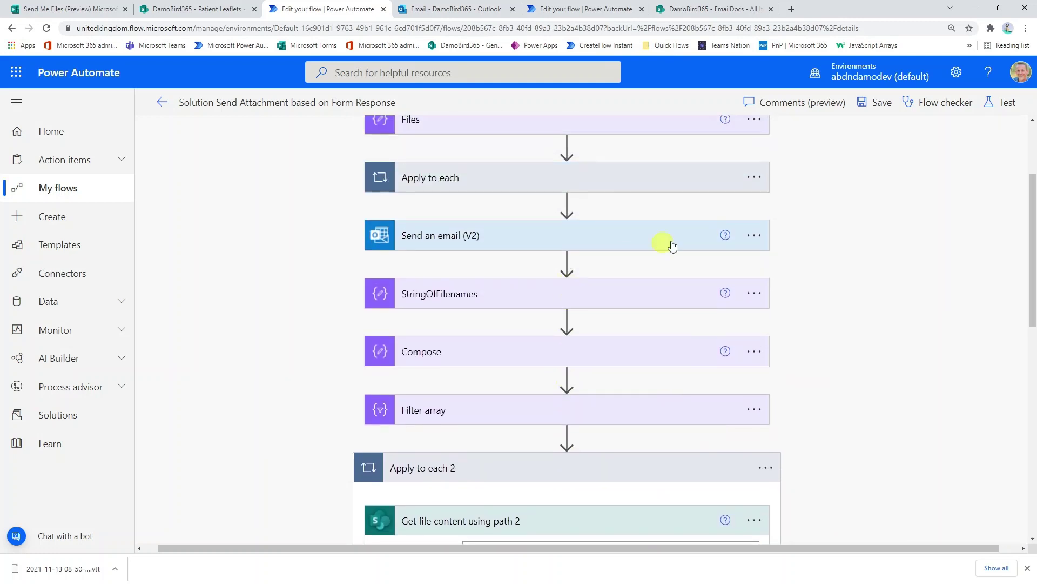
pyautogui.click(768, 236)
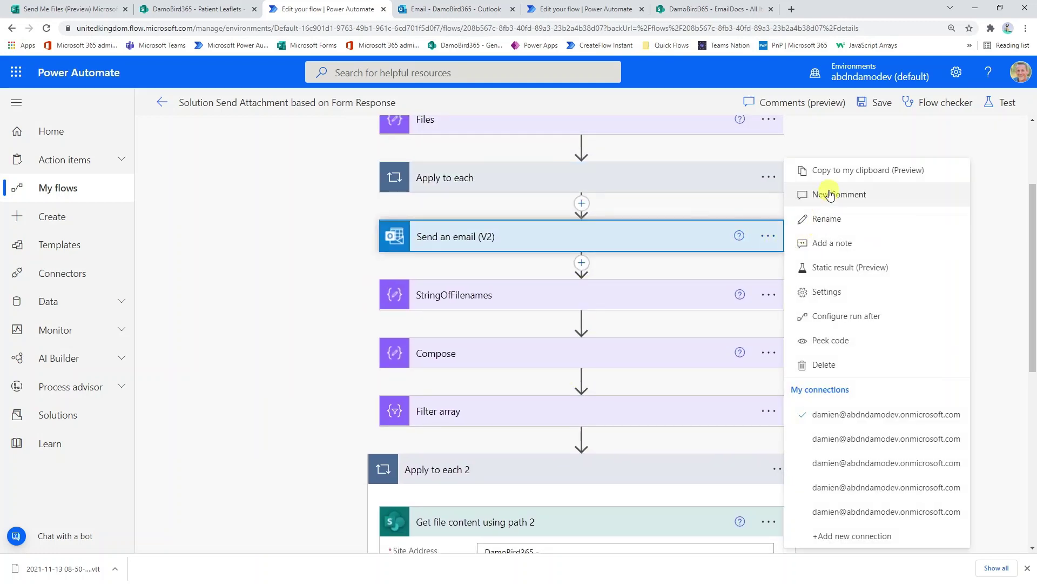
pyautogui.click(805, 170)
pyautogui.scroll(-7, 726, 439)
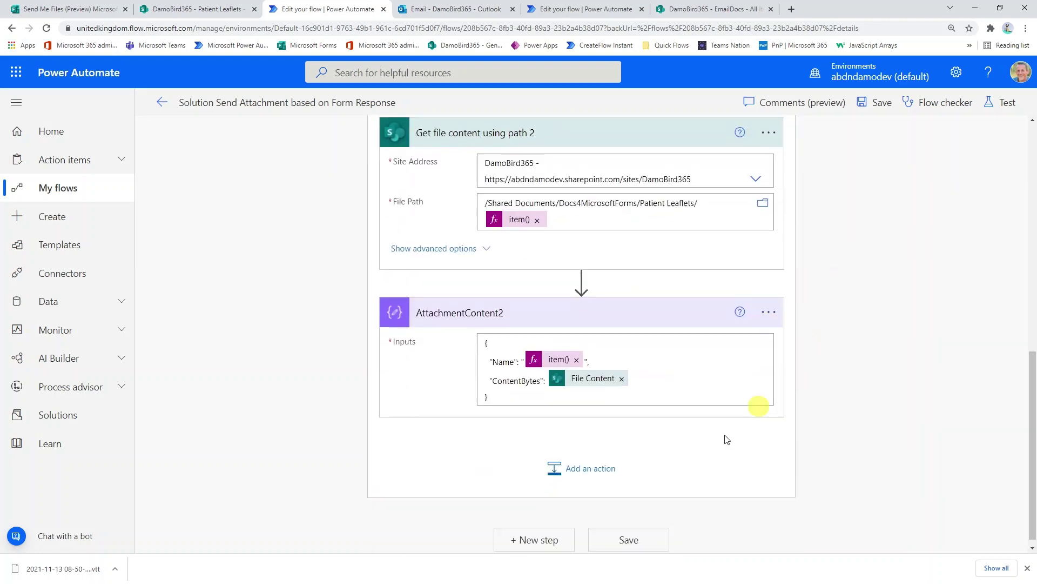
pyautogui.click(552, 533)
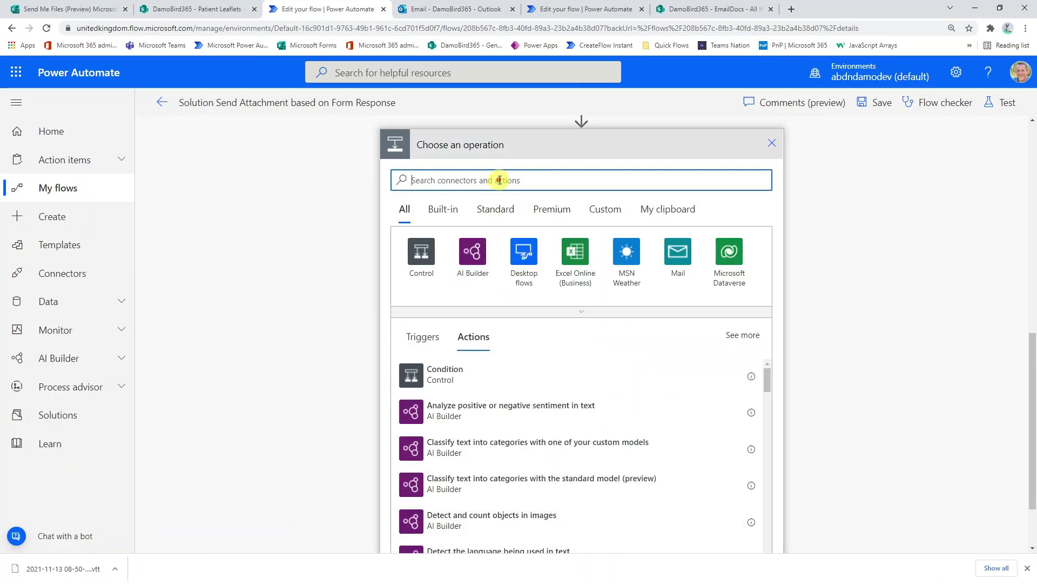
pyautogui.click(661, 209)
pyautogui.click(463, 306)
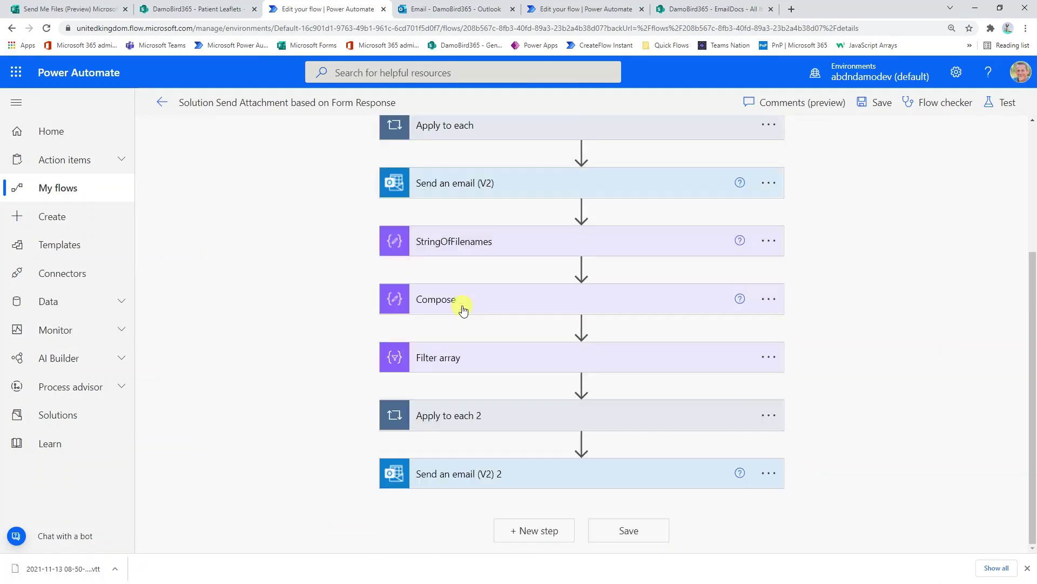
# Step: Replace the recipient of 'Send an email (V2) 2' with the form answer 'Email to send Patient Docs??'
pyautogui.click(521, 474)
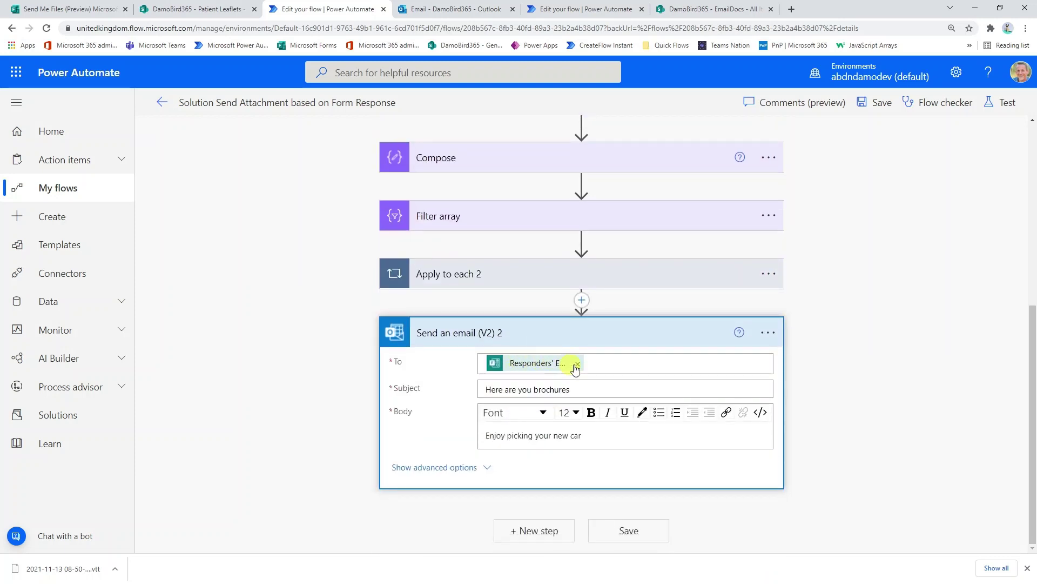
pyautogui.click(576, 365)
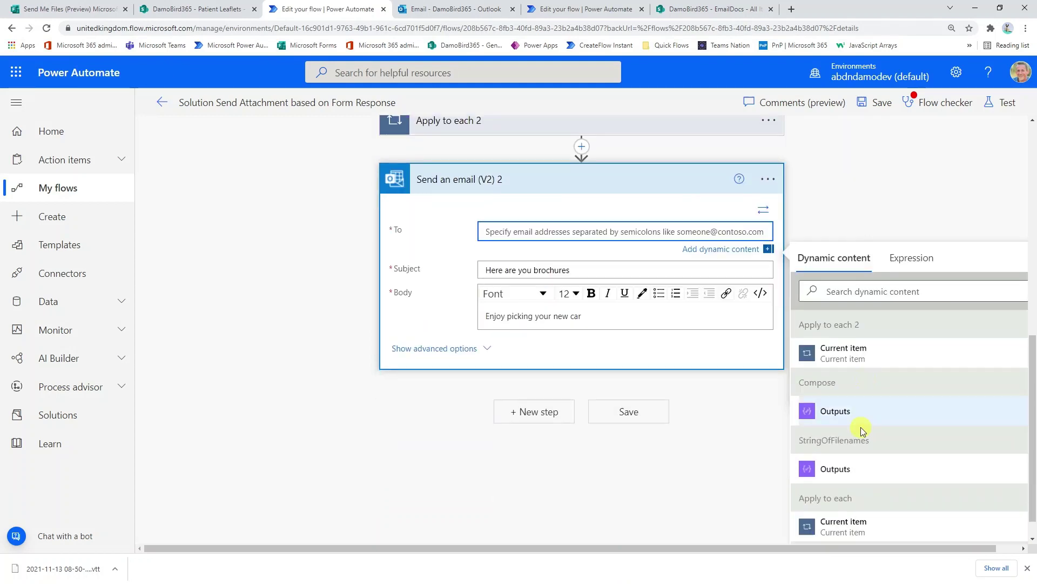
pyautogui.scroll(-3, 861, 427)
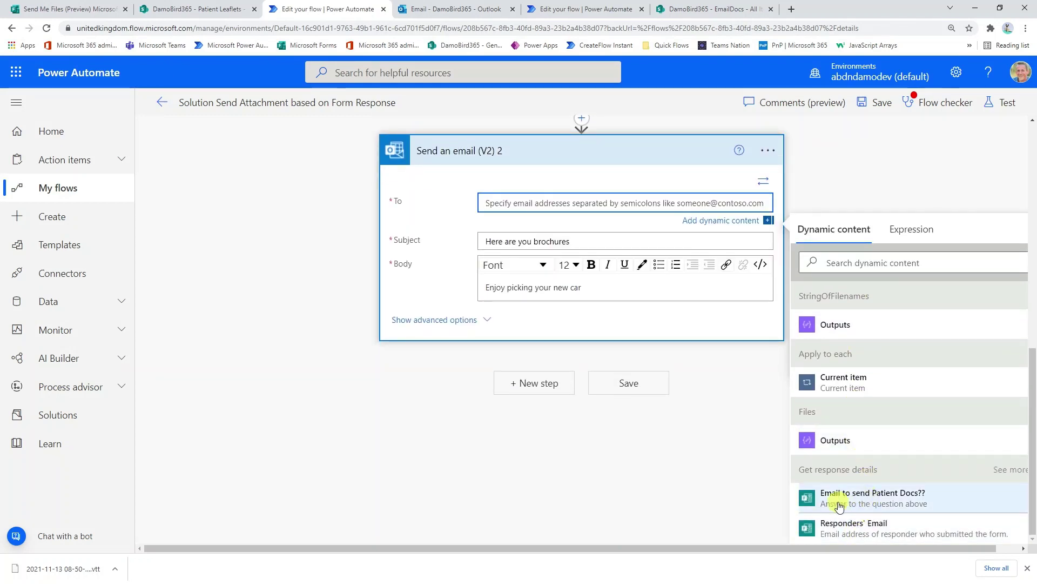
pyautogui.click(864, 497)
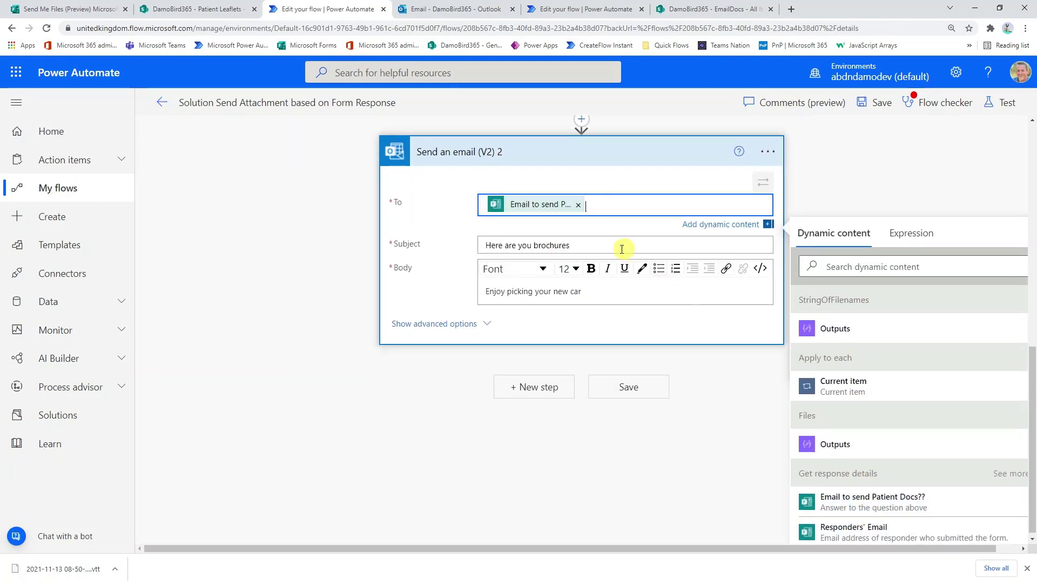
# Step: Change the subject of 'Send an email (V2) 2' to "Here are guides" and its body to "Patient docs attached"
pyautogui.moveTo(586, 246); pyautogui.dragTo(523, 249)
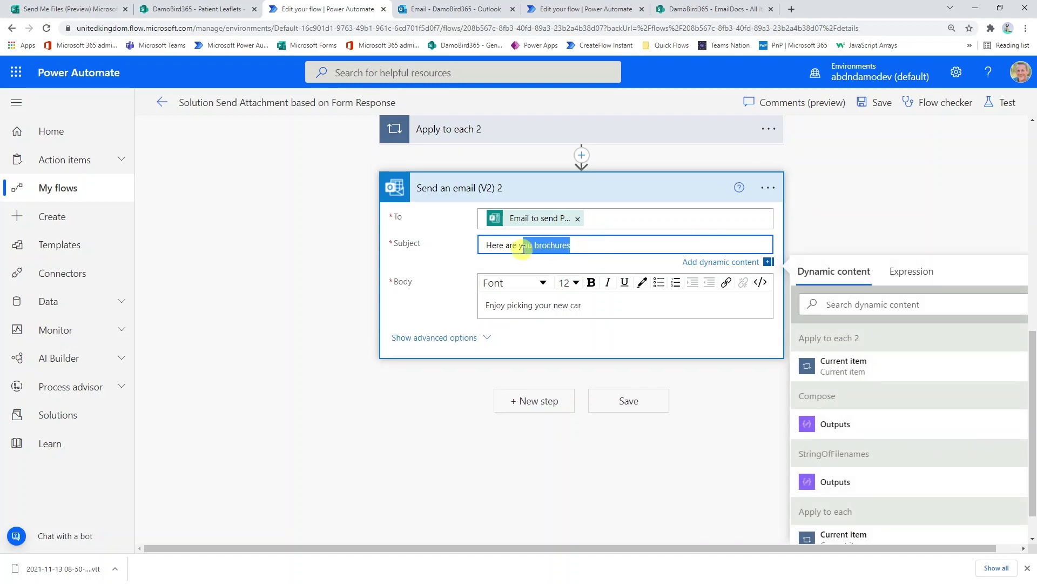
pyautogui.write('guide')
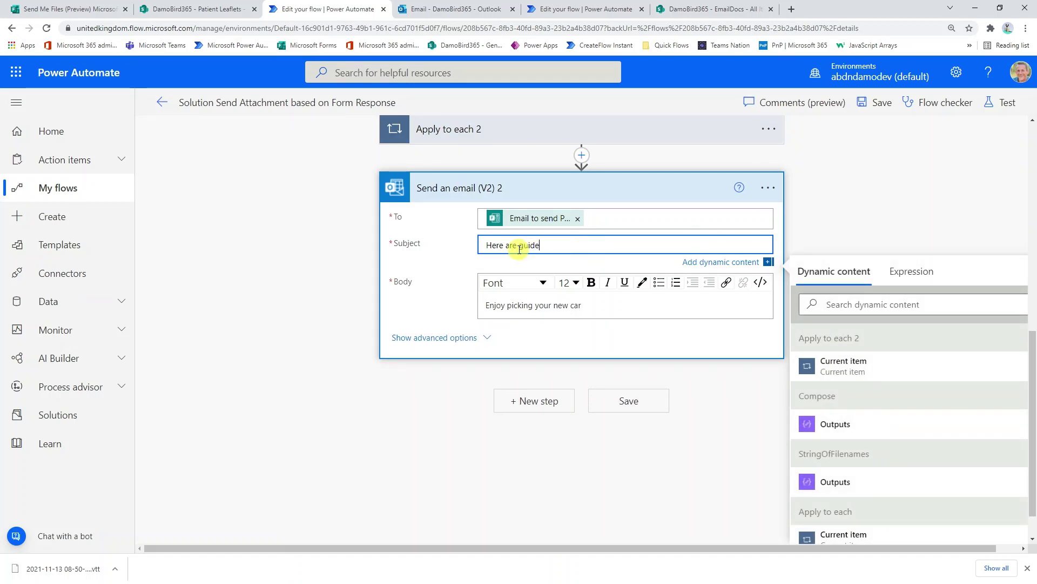
pyautogui.moveTo(590, 306); pyautogui.dragTo(476, 304)
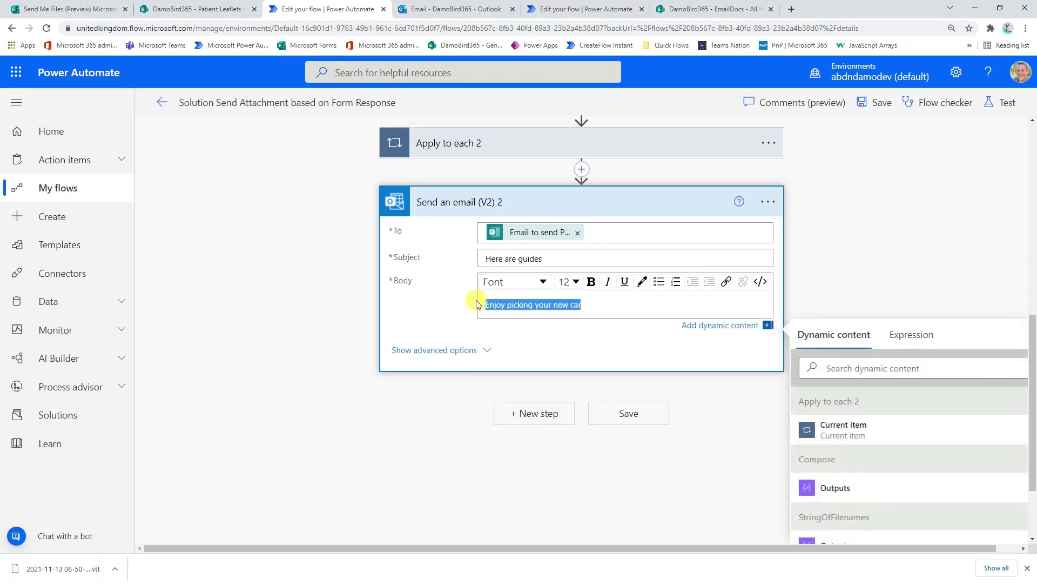
pyautogui.write('Patient doc')
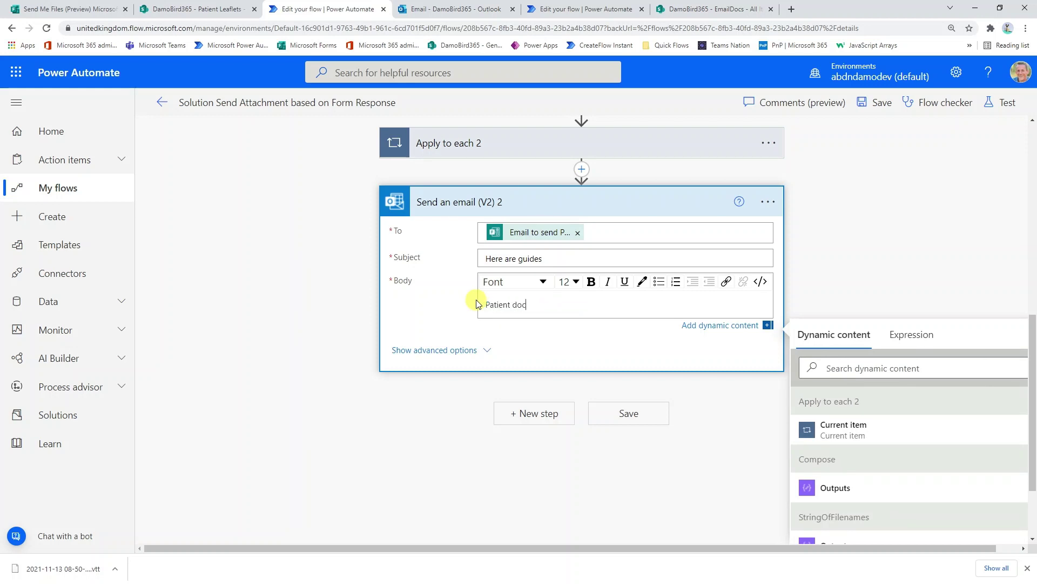
pyautogui.write('s attached')
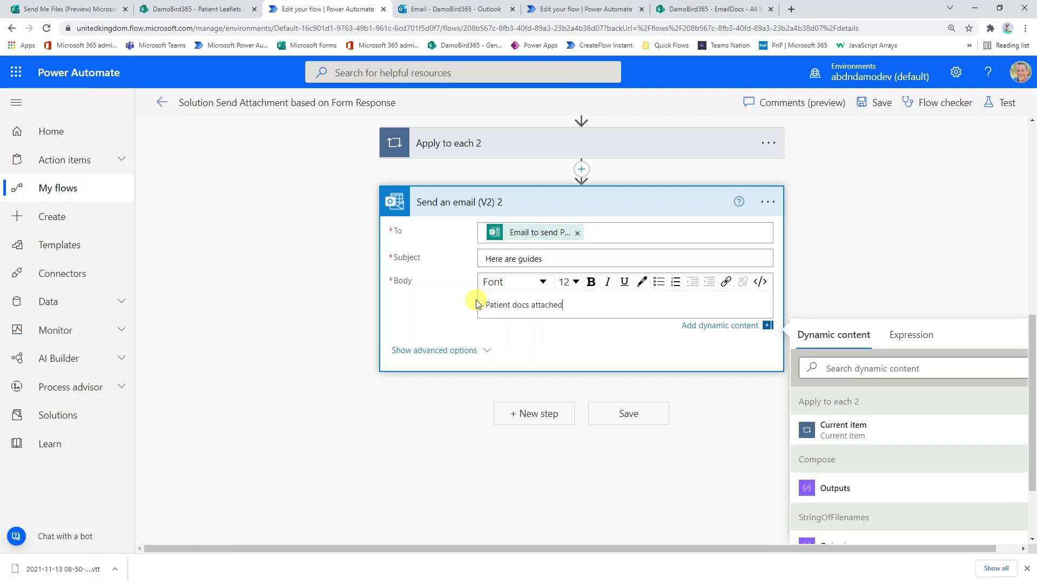
# Step: Replace the Attachments value in the advanced options of 'Send an email (V2) 2' with the expression outputs('AttachmentContent2')
pyautogui.click(475, 350)
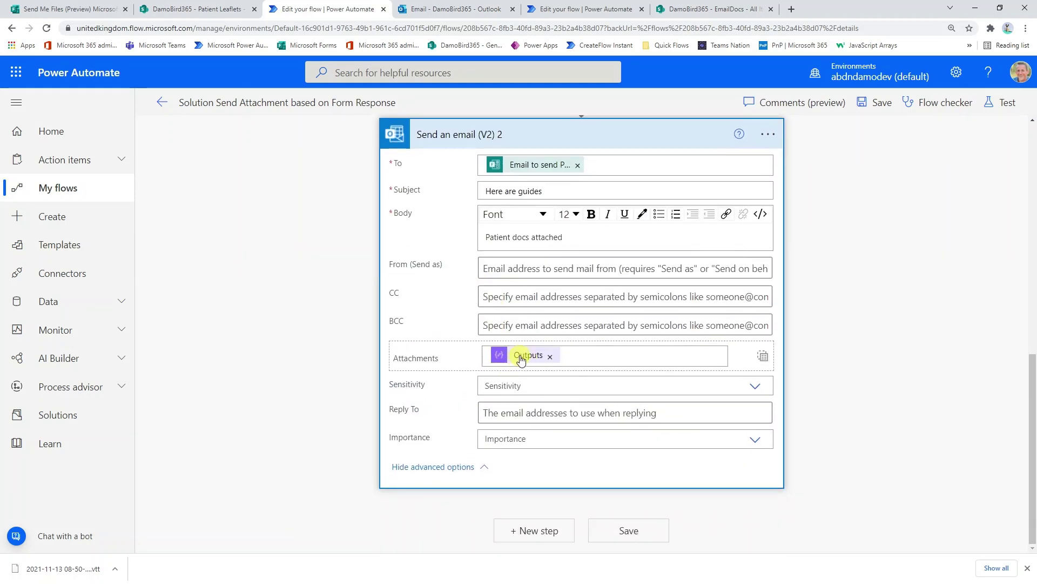
pyautogui.click(521, 358)
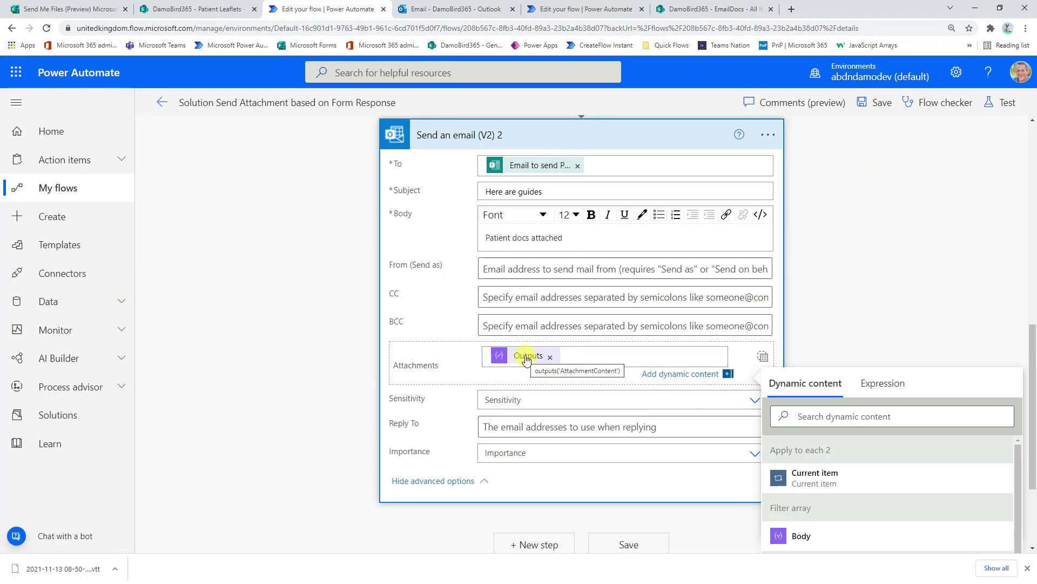
pyautogui.moveTo(575, 353); pyautogui.dragTo(478, 356)
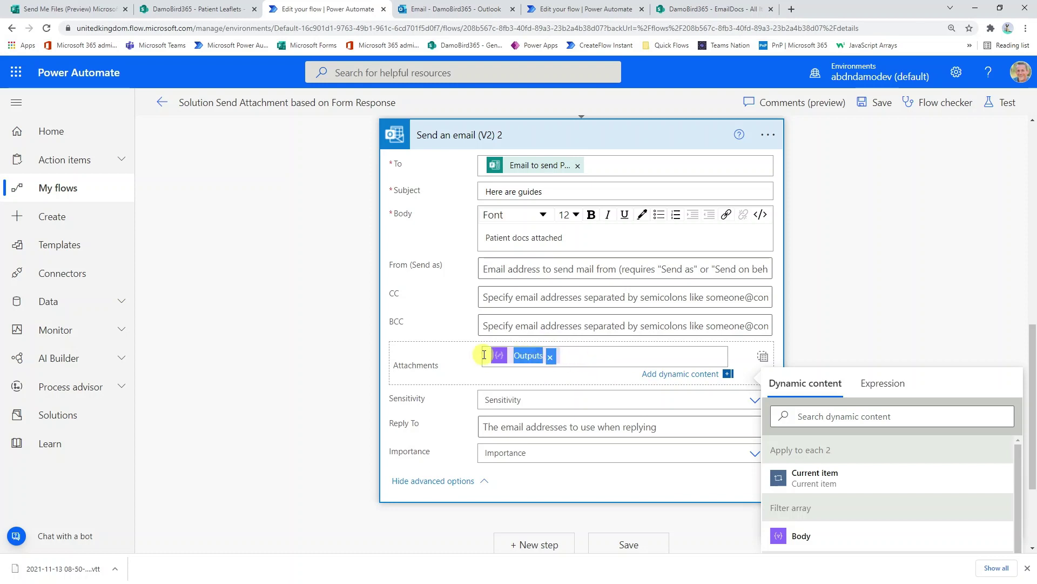
pyautogui.press('BackSpace')
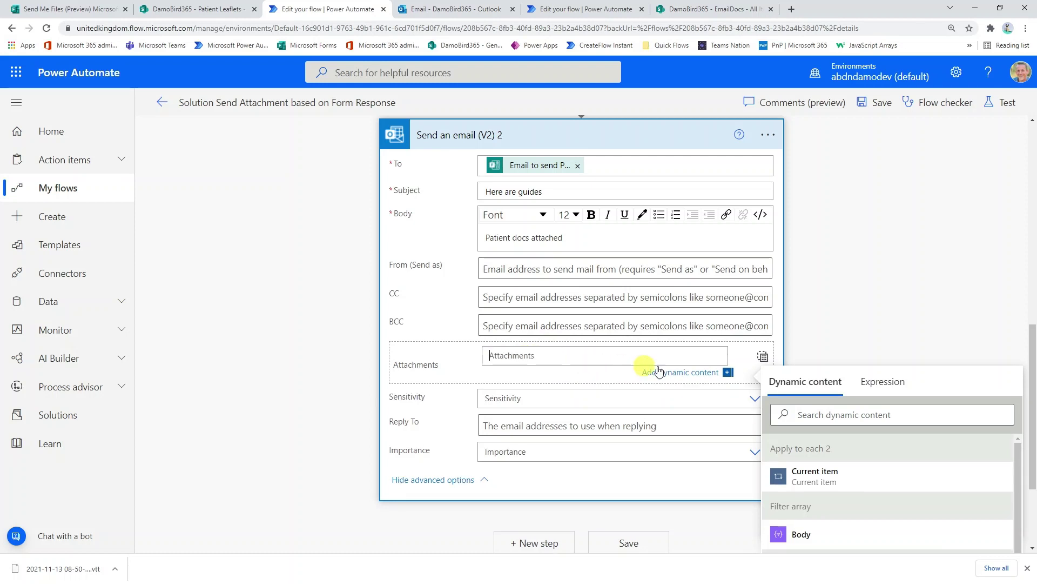
pyautogui.click(886, 383)
pyautogui.write('Outputsx')
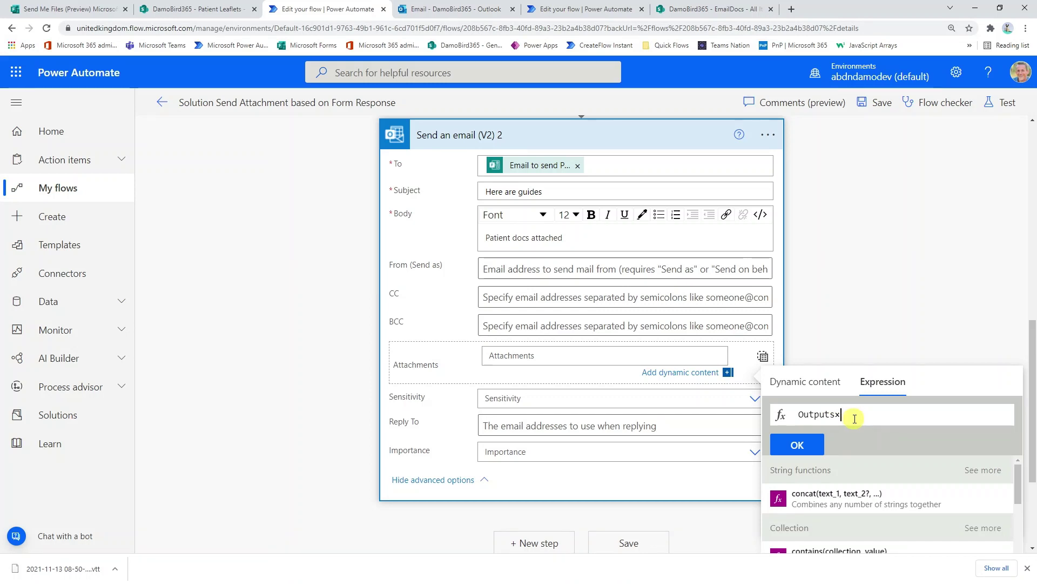
pyautogui.moveTo(864, 415); pyautogui.dragTo(760, 410)
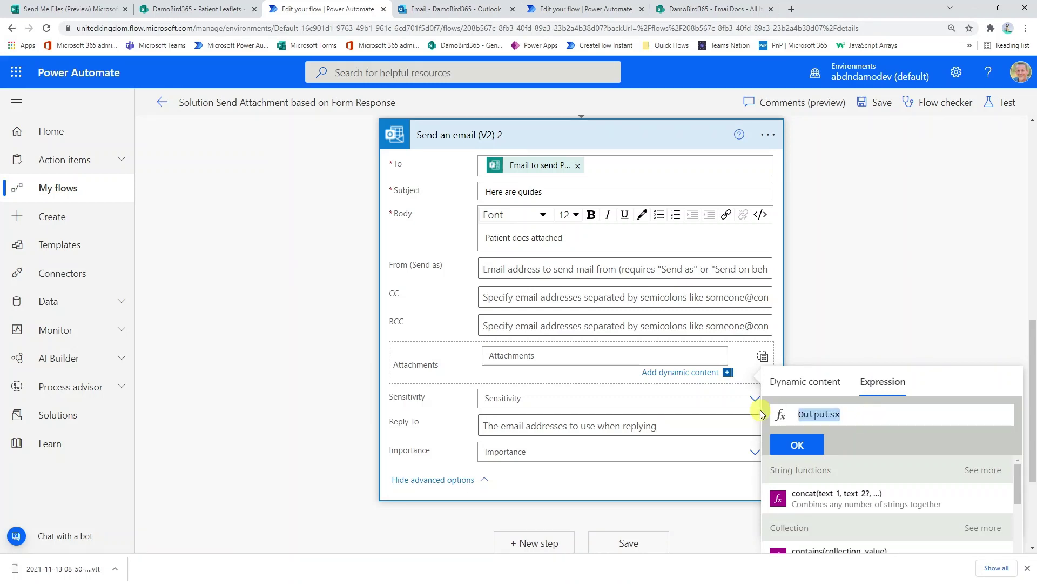
pyautogui.write('outputs')
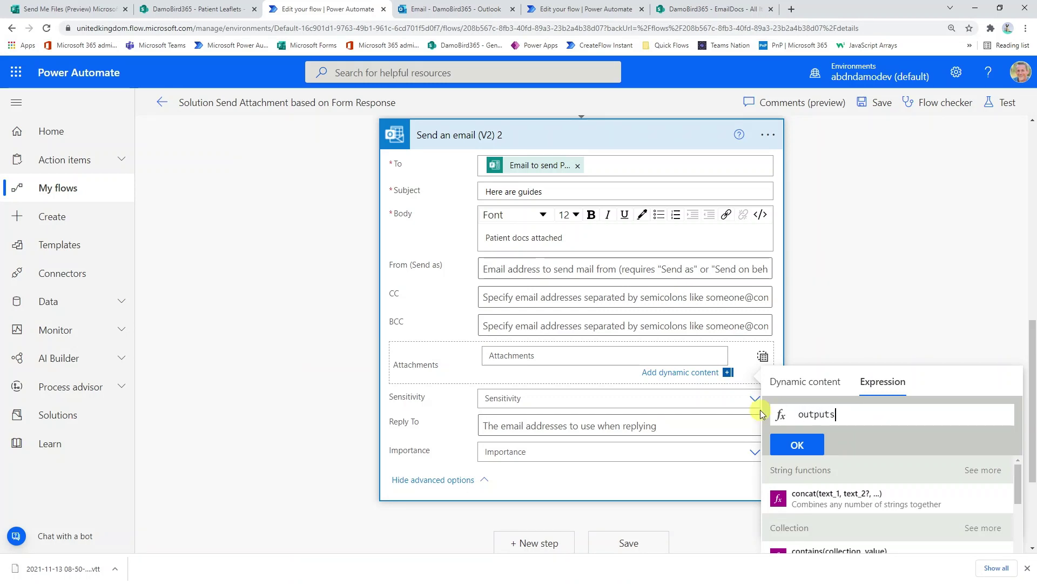
pyautogui.write('()')
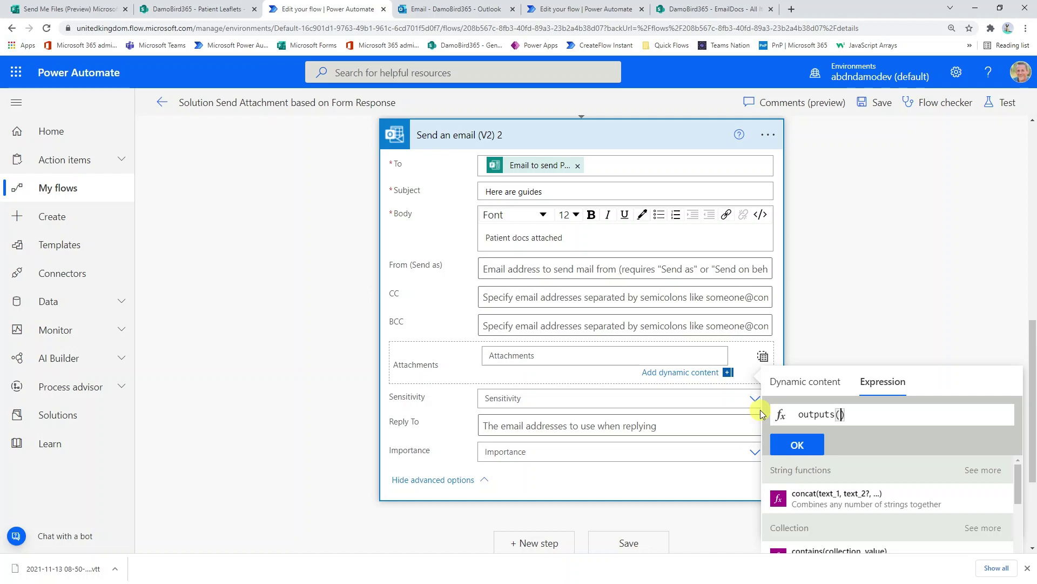
pyautogui.write("''")
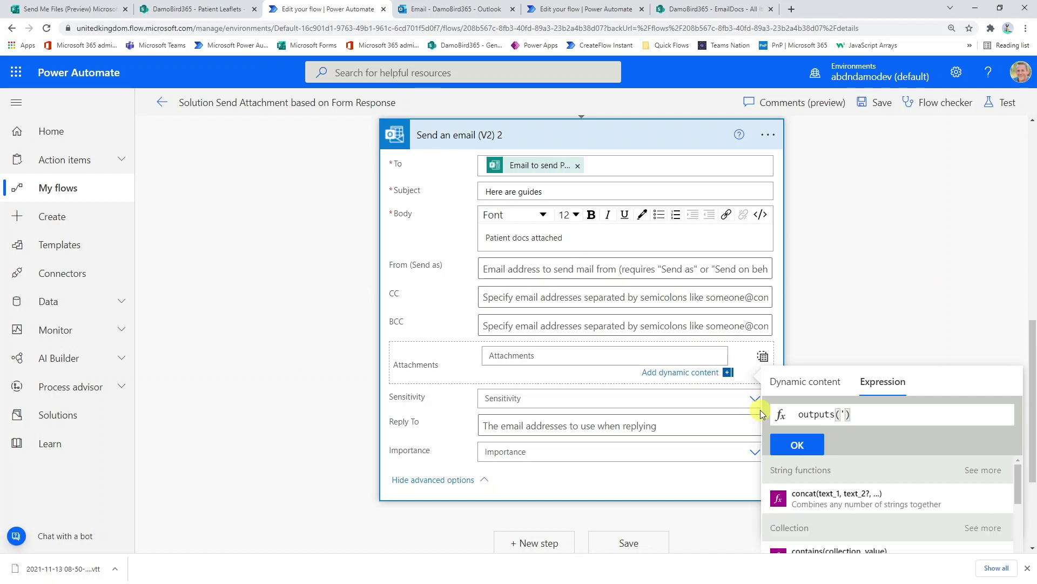
pyautogui.write('At')
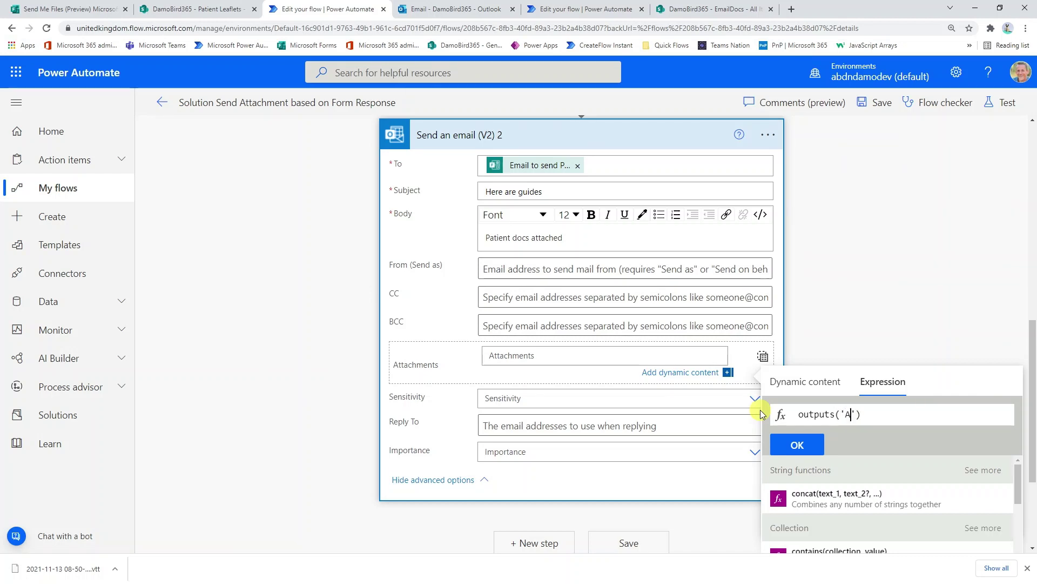
pyautogui.write('tachmentCon')
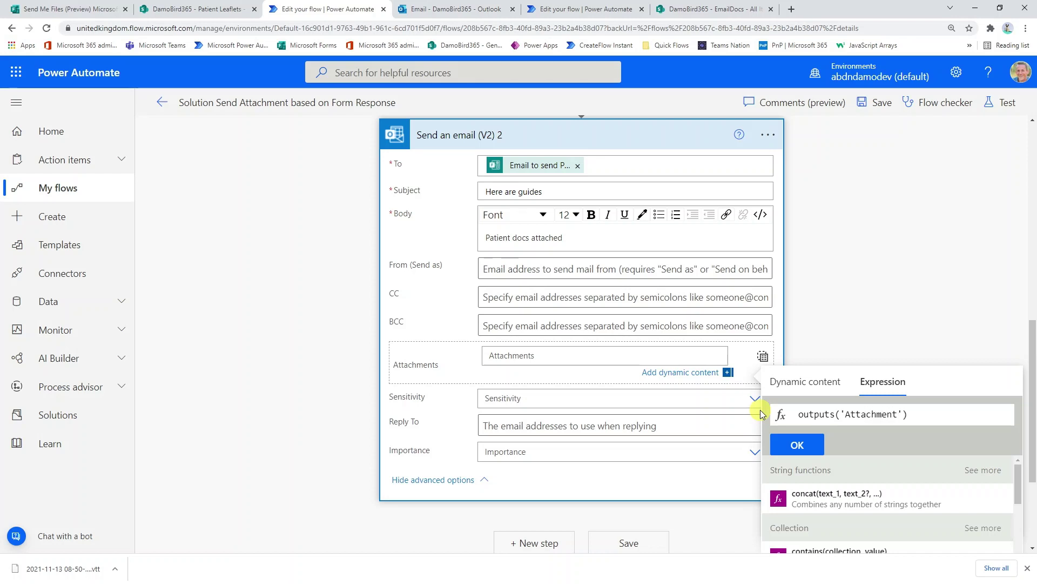
pyautogui.write('tent2')
pyautogui.click(797, 444)
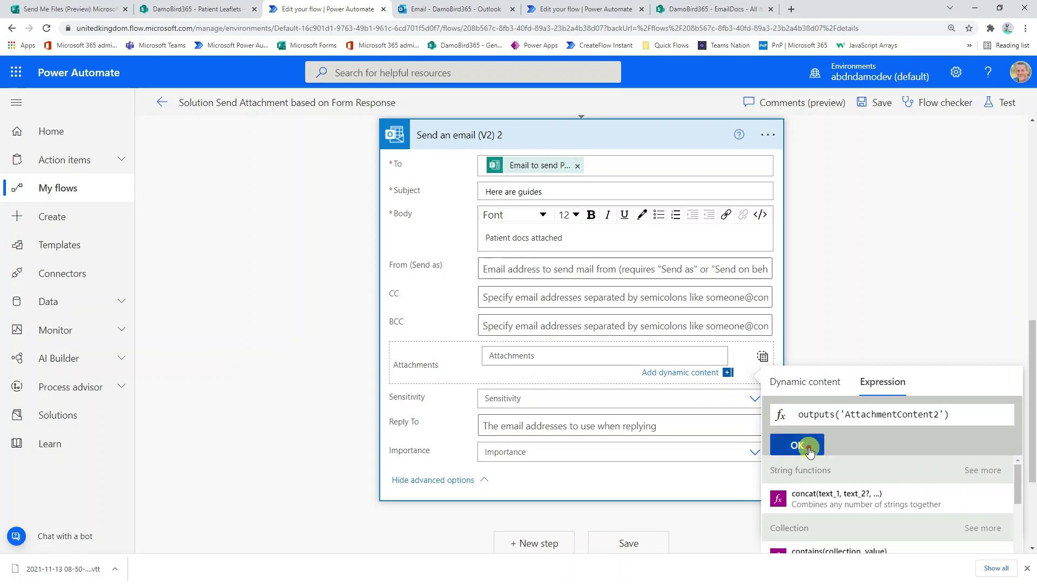
# Step: Expand Apply to each 2 to check AttachmentContent2 against the email's attachments expression, and save the flow
pyautogui.scroll(5, 699, 384)
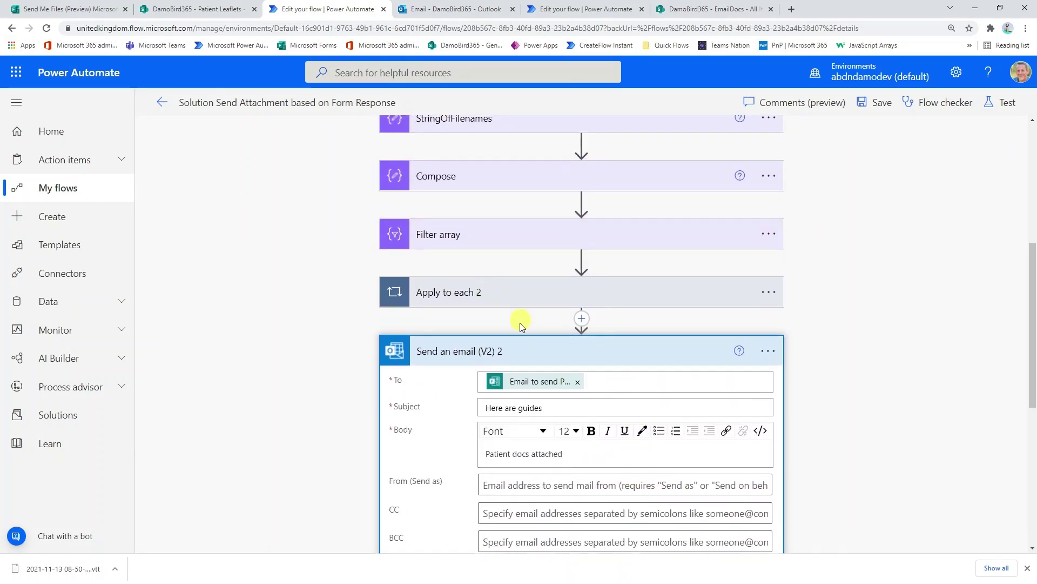
pyautogui.click(516, 303)
pyautogui.scroll(-4, 497, 332)
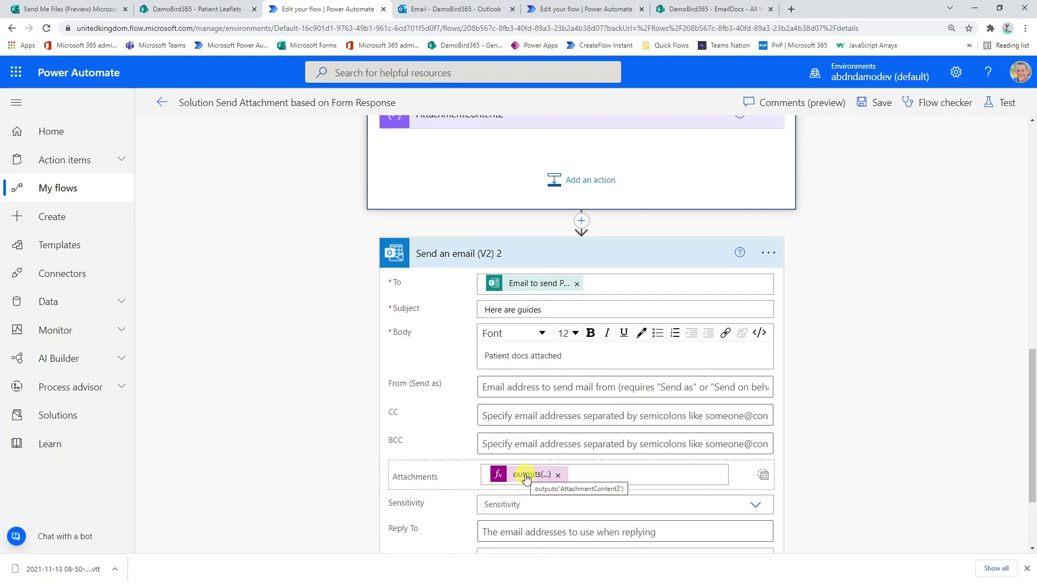
pyautogui.click(877, 106)
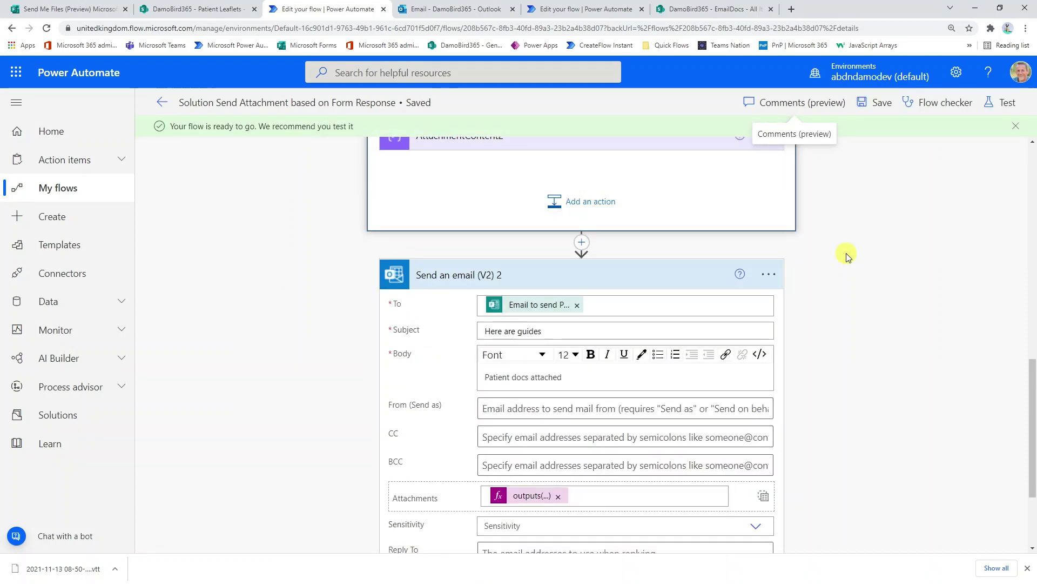
# Step: Switch to the Send Me Files form, start another response, select Citroen and Tesla as car models, and continue to the guides section
pyautogui.click(73, 10)
pyautogui.click(343, 247)
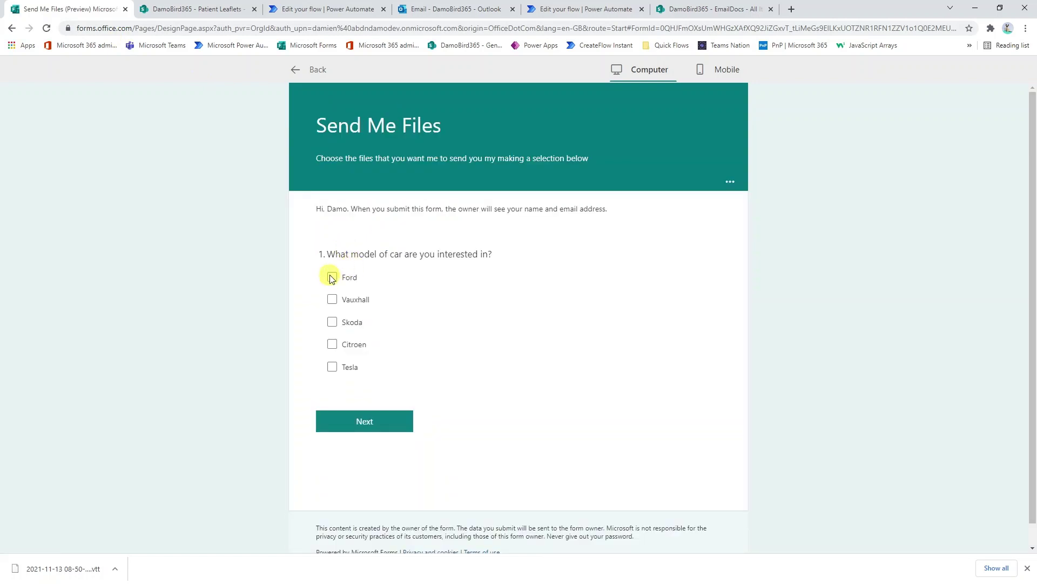
pyautogui.click(332, 344)
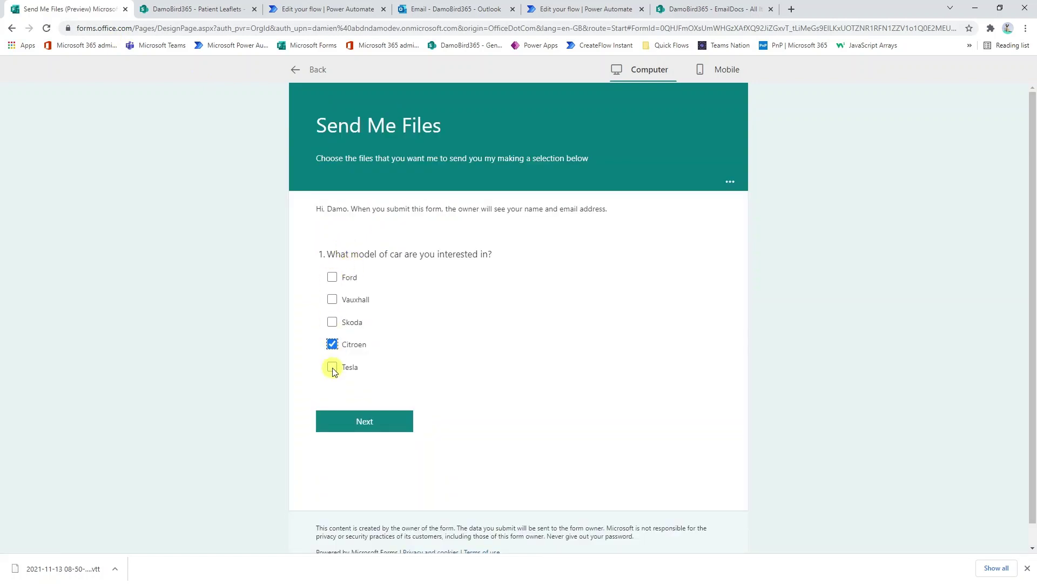
pyautogui.click(332, 367)
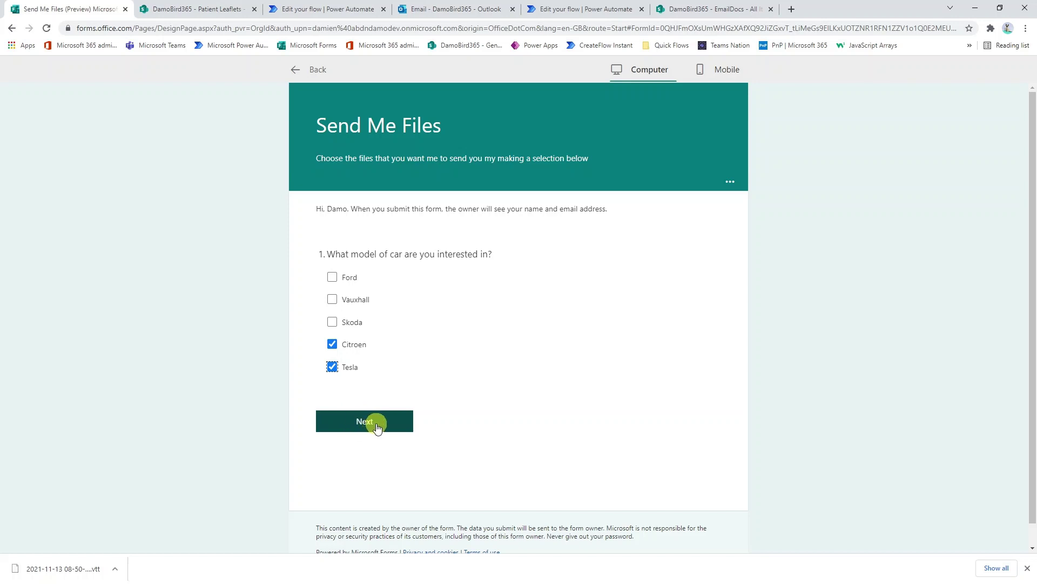
pyautogui.click(376, 425)
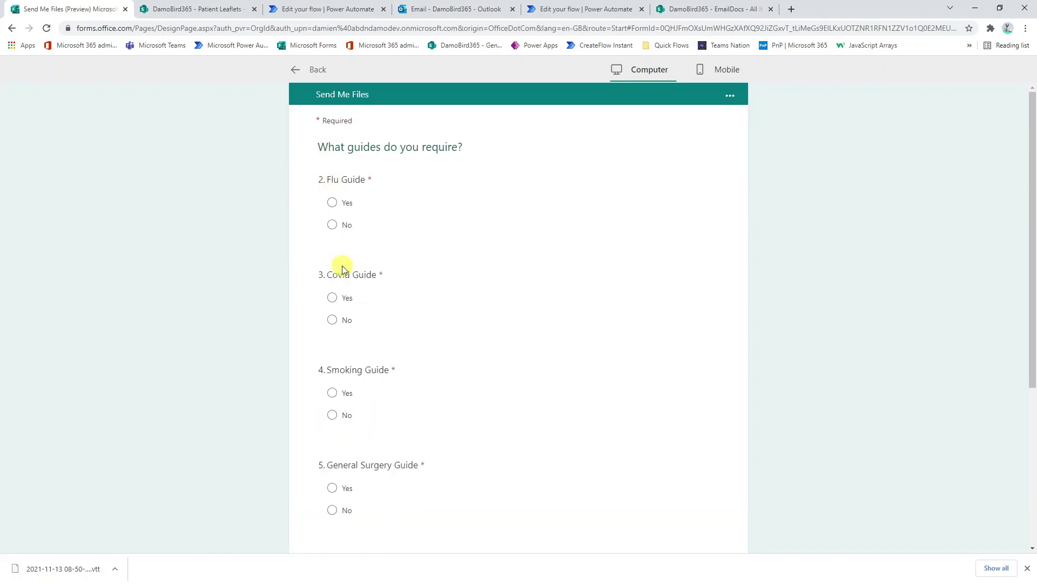
# Step: Answer Yes for the Flu and Covid guides and No for Smoking and General Surgery, enter the recipient's email, and submit the response
pyautogui.click(333, 204)
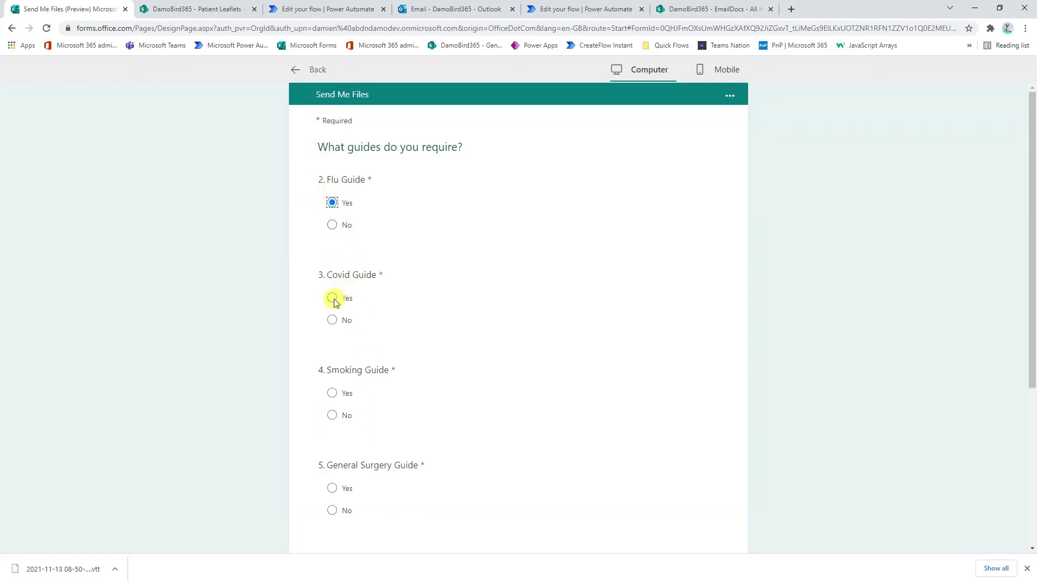
pyautogui.click(332, 415)
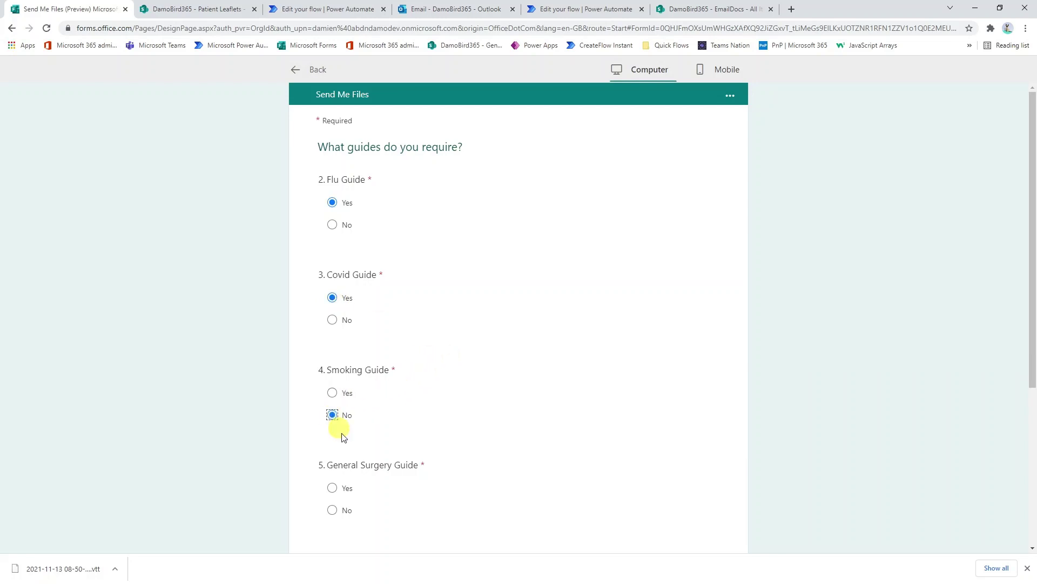
pyautogui.click(332, 510)
pyautogui.scroll(-4, 524, 440)
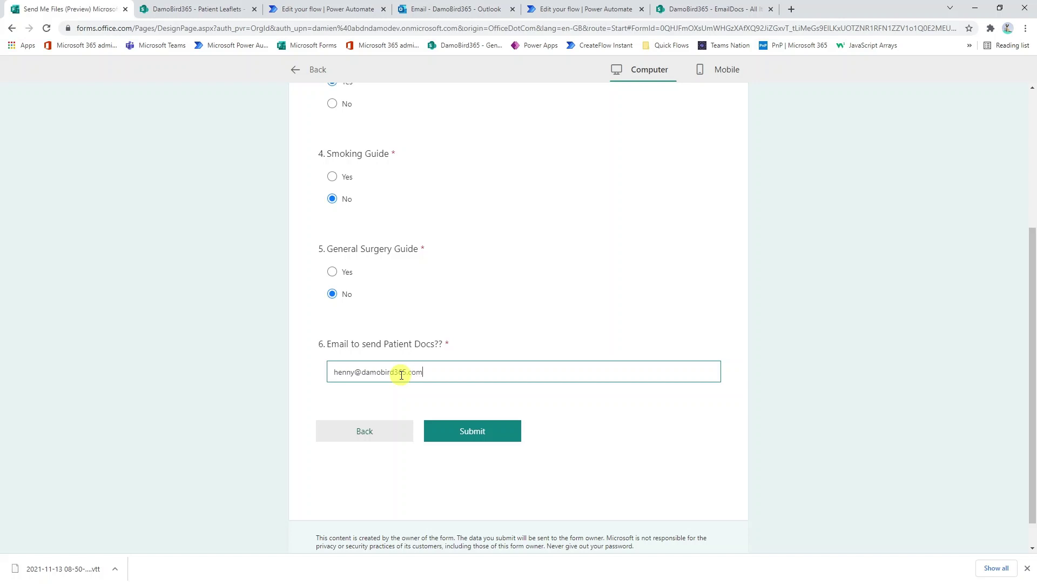
pyautogui.click(472, 432)
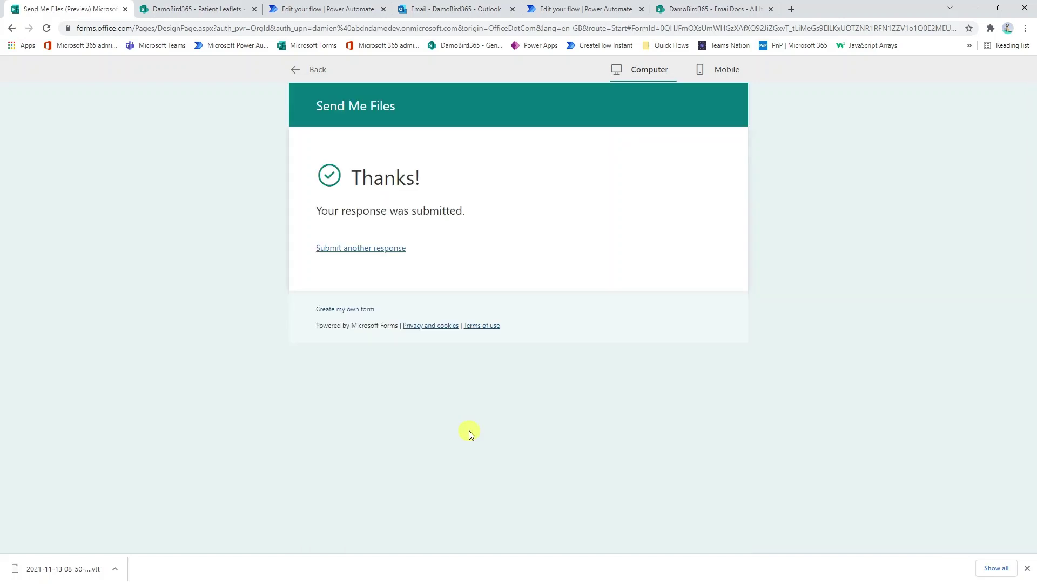
# Step: Switch to the Solution Send Attachment based on Form Response flow, open its latest run, and check every action down to 'Send an email (V2) 2'
pyautogui.click(292, 8)
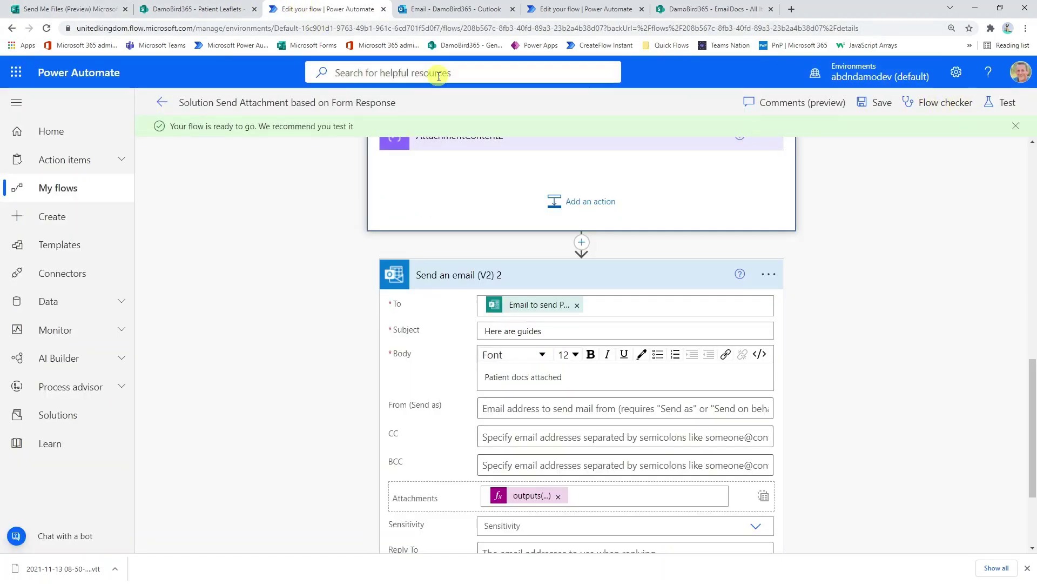
pyautogui.click(162, 103)
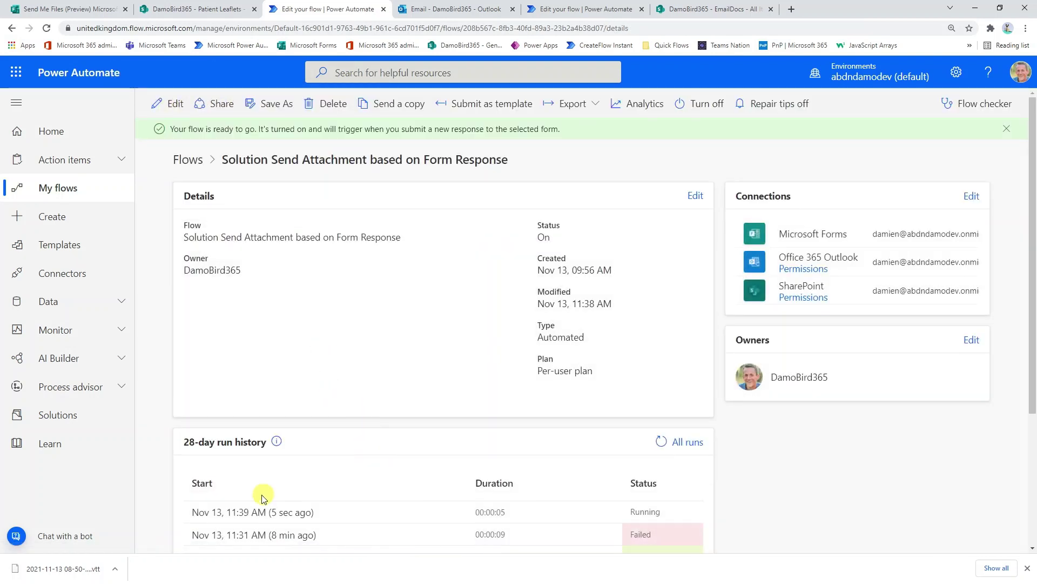
pyautogui.click(265, 512)
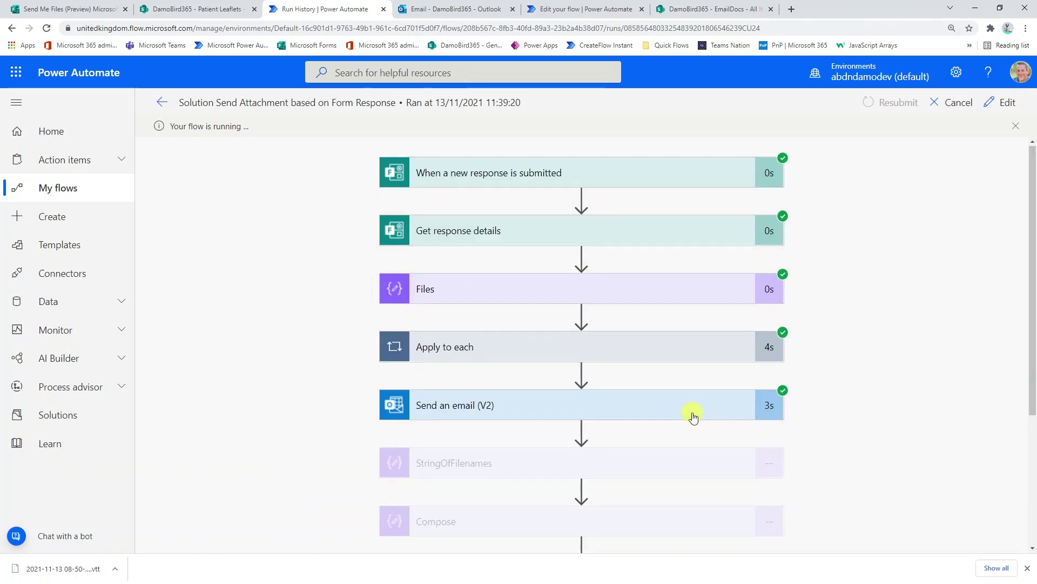
pyautogui.scroll(-2, 690, 417)
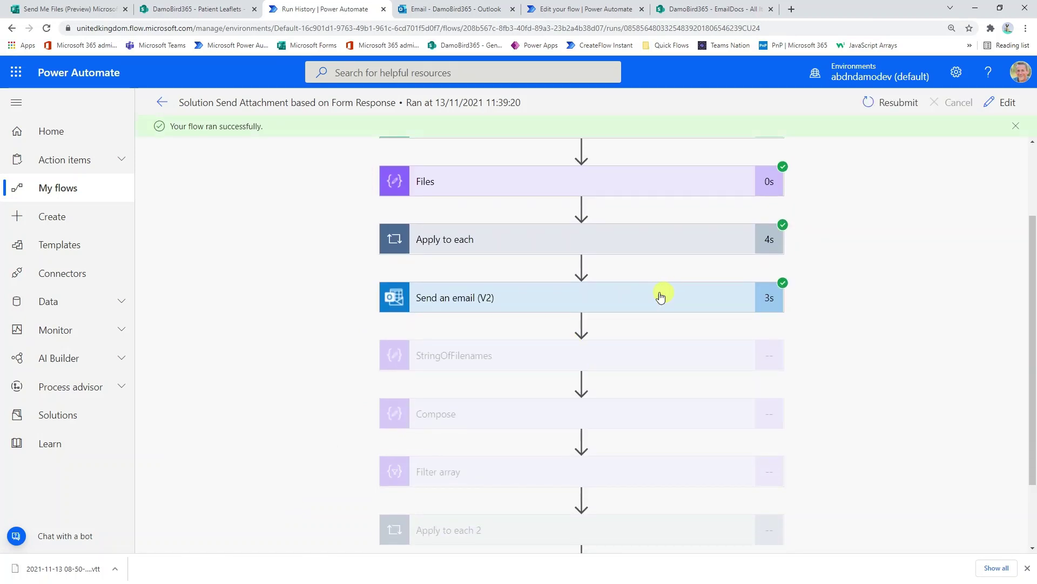
pyautogui.scroll(-2, 472, 306)
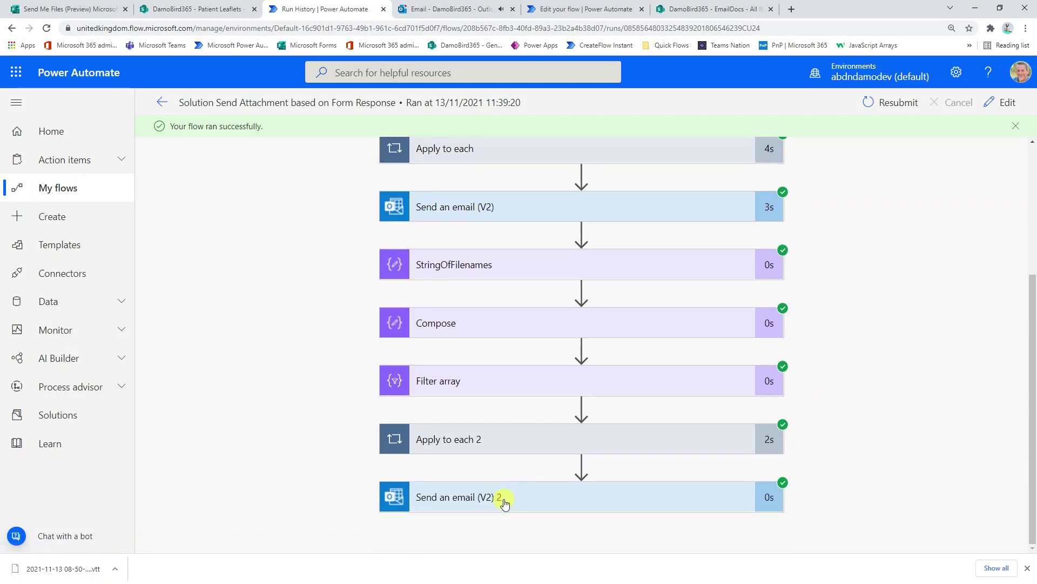
# Step: Check the attachments of the new brochures email in Outlook and of the "Here are guides" email in the recipient's inbox
pyautogui.click(450, 12)
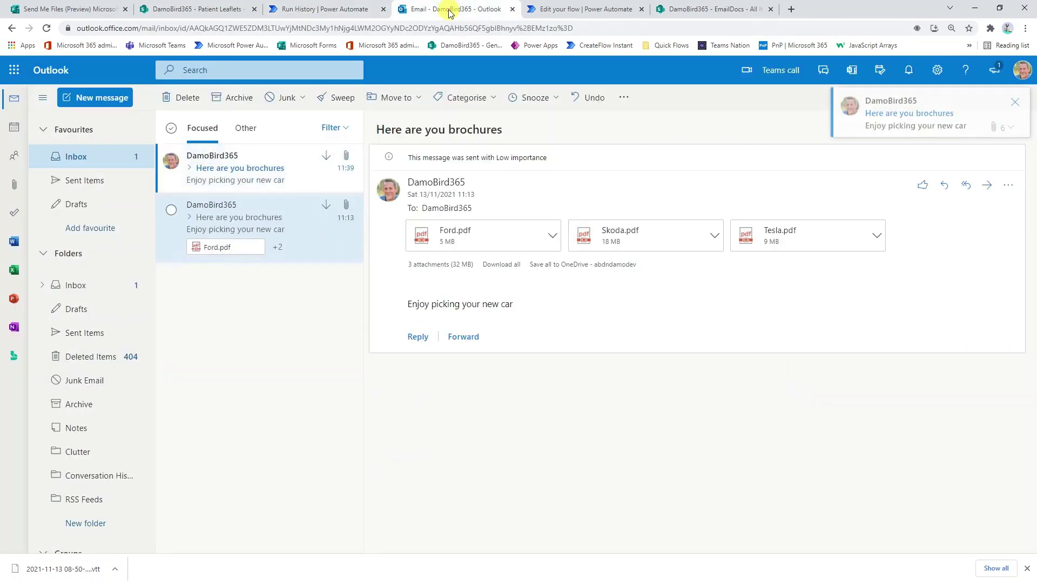
pyautogui.click(225, 176)
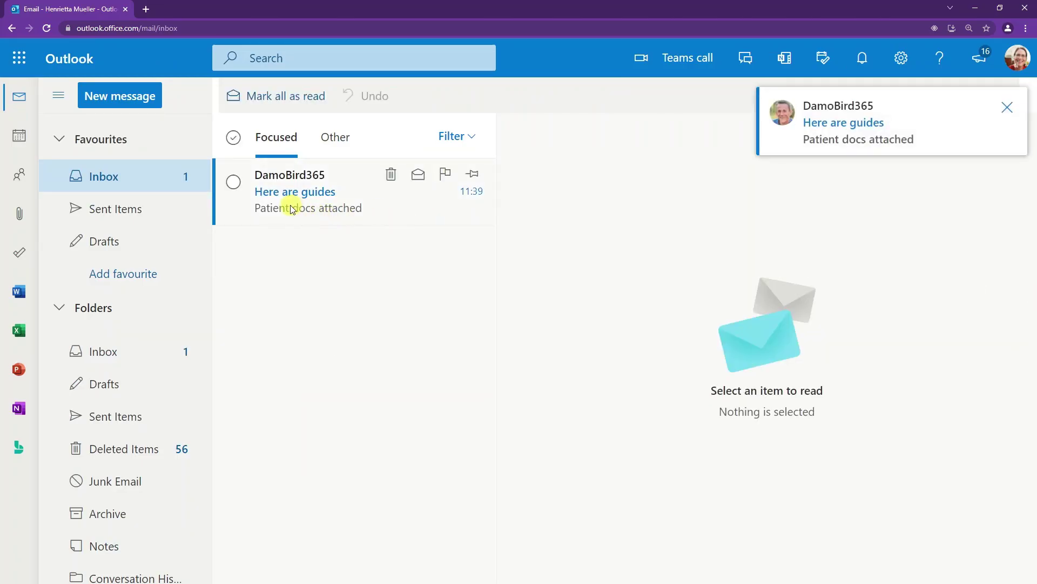
pyautogui.click(291, 209)
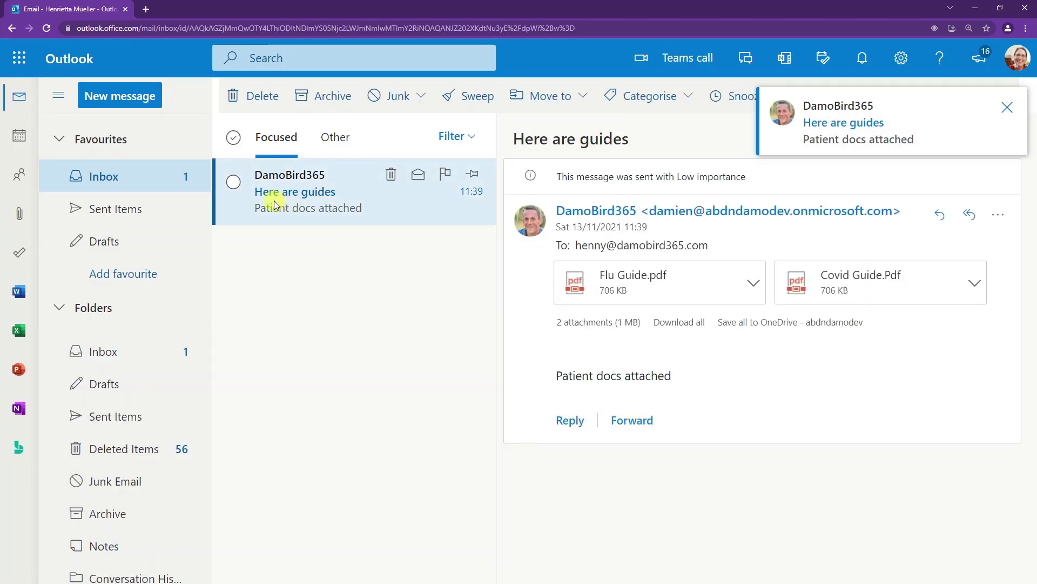
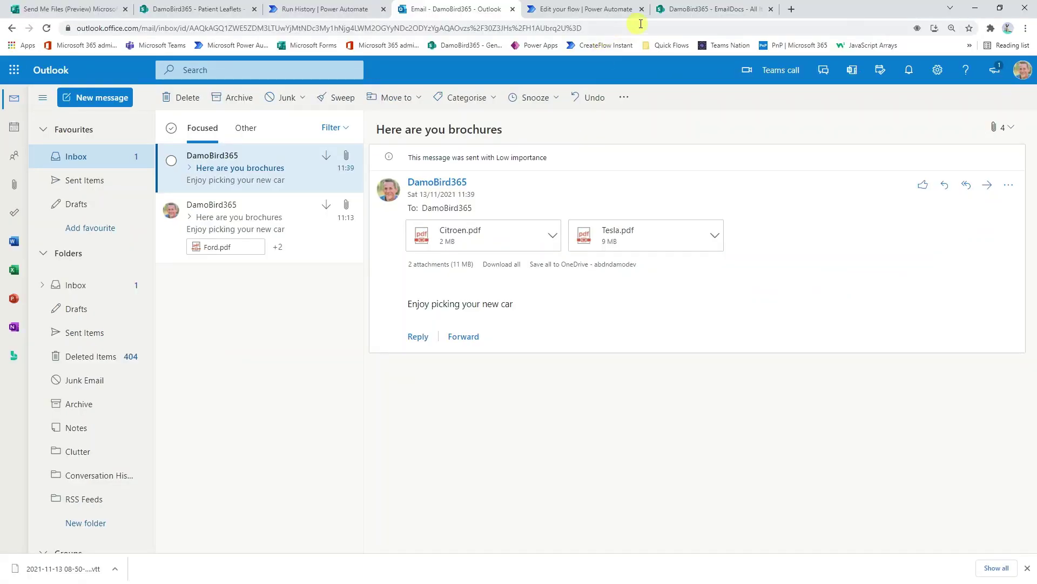
# Step: Switch to the Solution Attach files based on Form submission flow and examine its EmailDocs trigger and the Compose action's if expressions
pyautogui.click(564, 12)
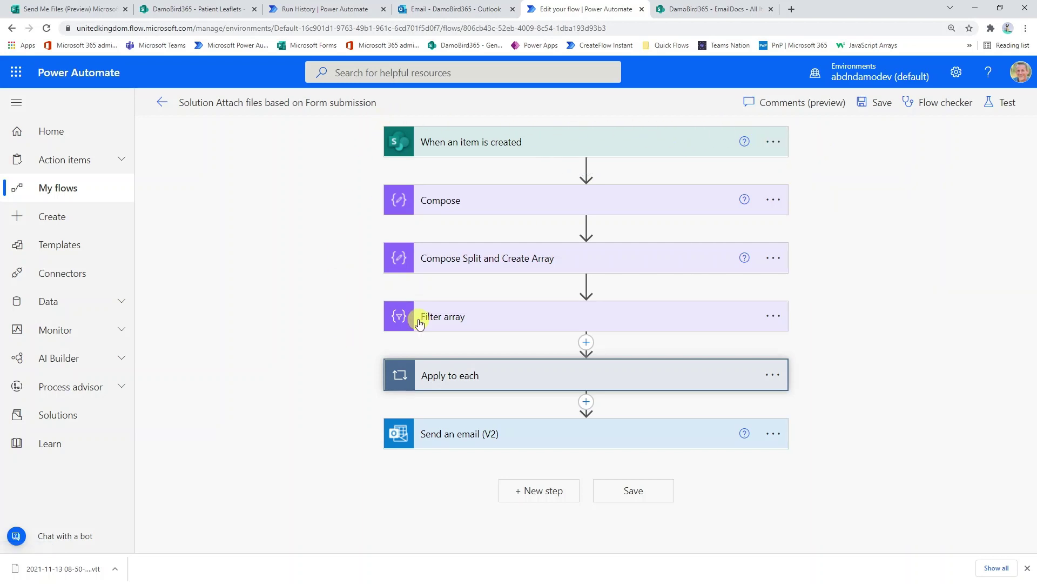
pyautogui.click(505, 142)
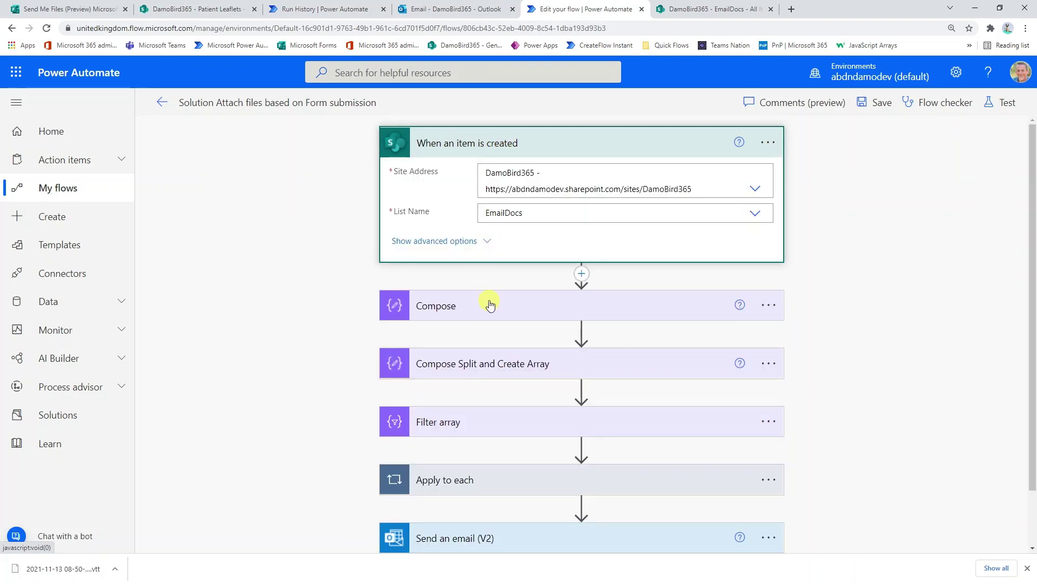
pyautogui.click(640, 318)
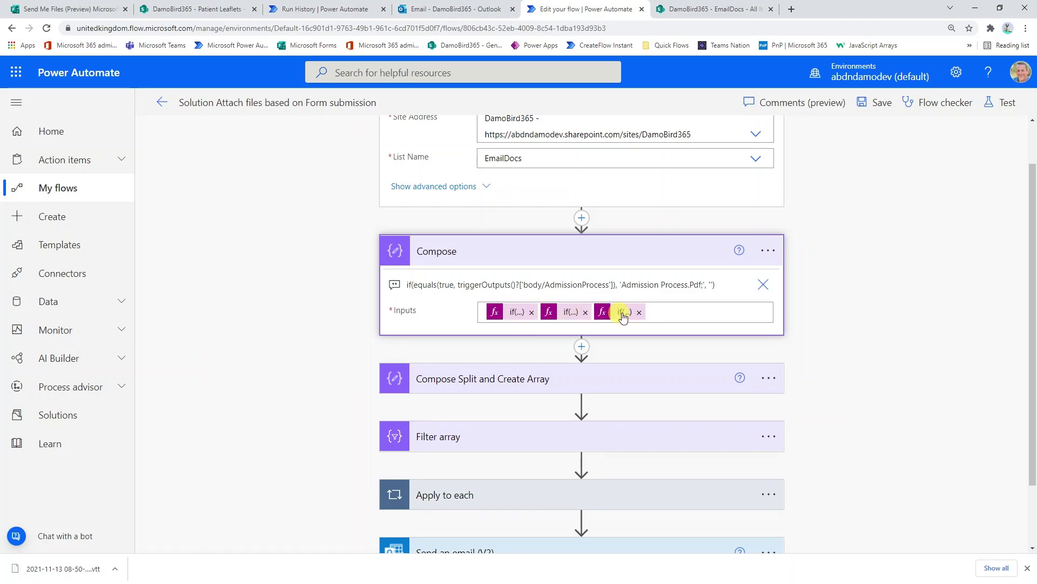
pyautogui.doubleClick(441, 284)
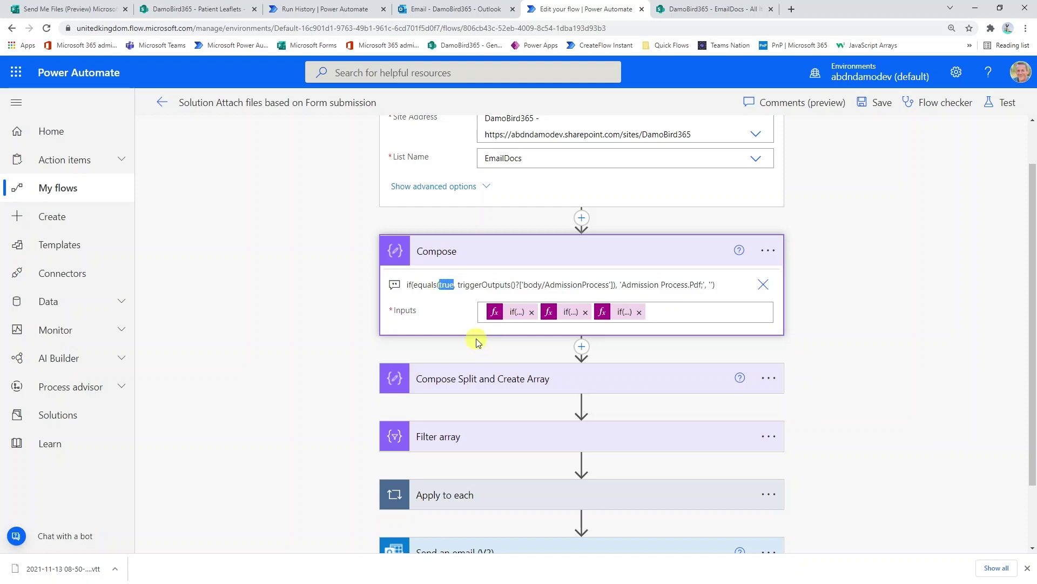
pyautogui.click(439, 283)
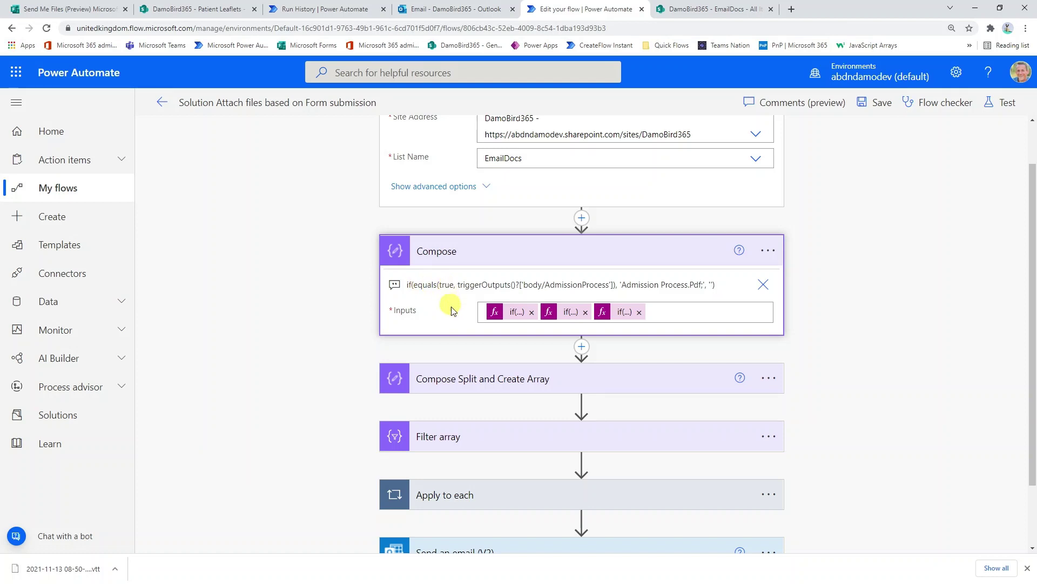
# Step: Expand Compose Split and Create Array, Filter array, Apply to each and Send an email (V2) to review how the attachments are built
pyautogui.click(456, 379)
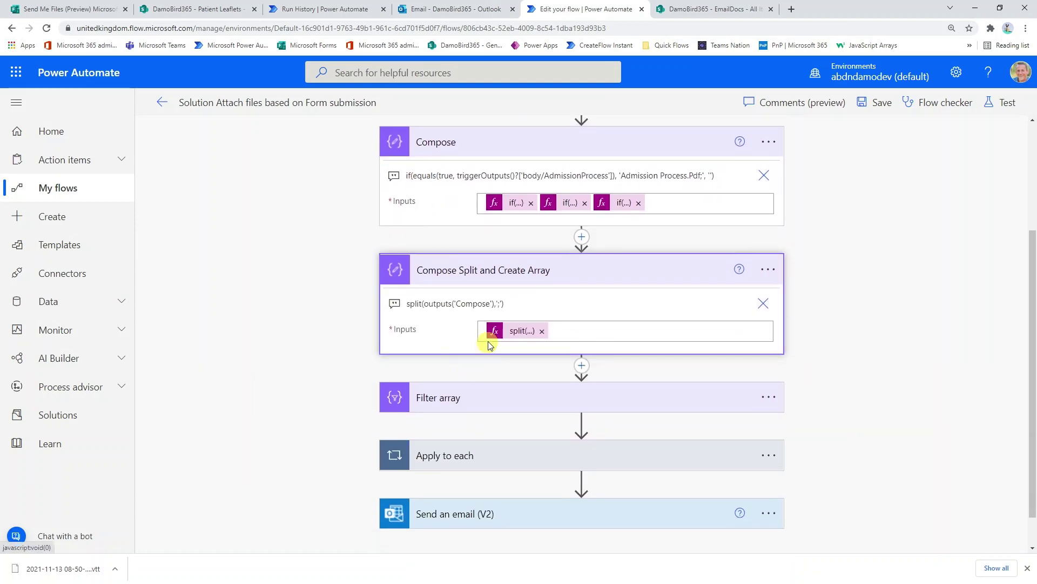
pyautogui.click(503, 399)
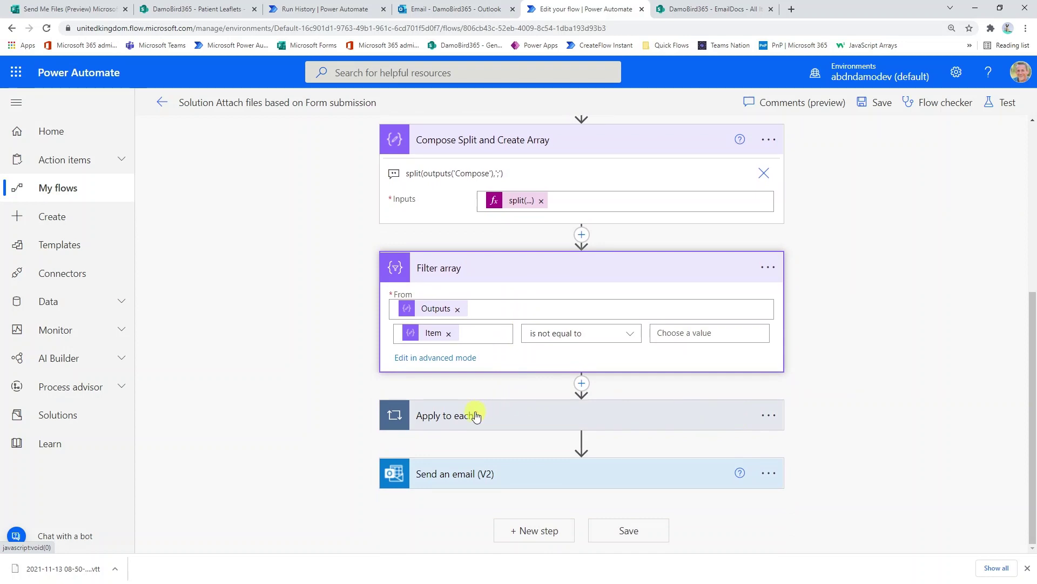
pyautogui.click(507, 416)
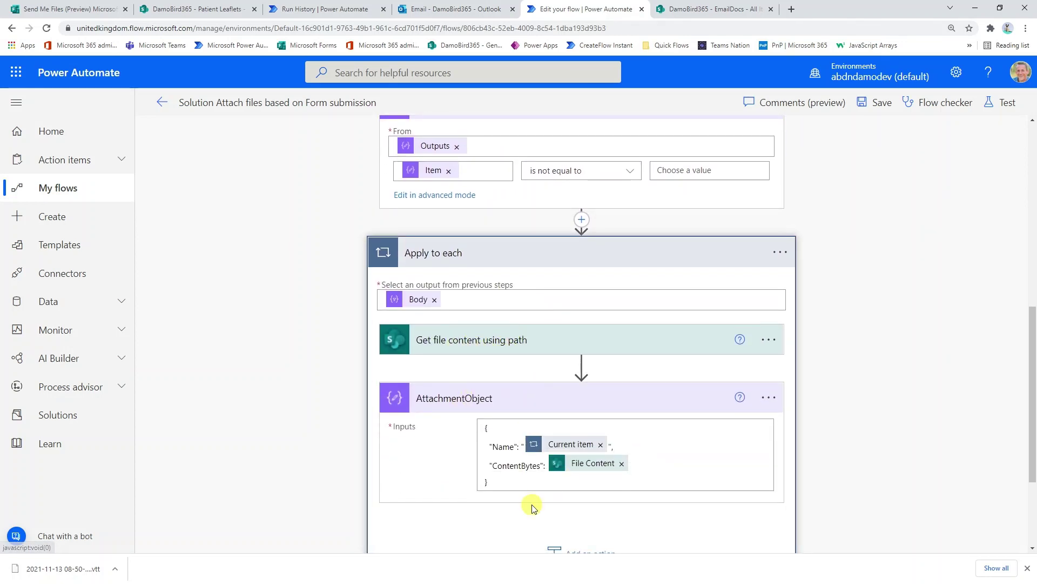
pyautogui.scroll(-3, 527, 497)
pyautogui.click(499, 480)
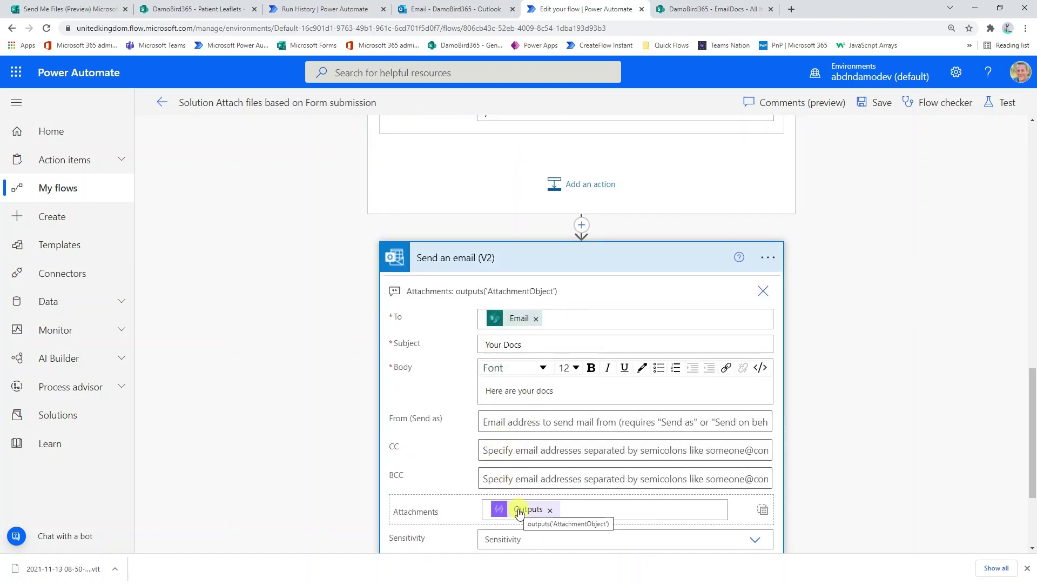
pyautogui.scroll(6, 859, 324)
pyautogui.scroll(10, 881, 259)
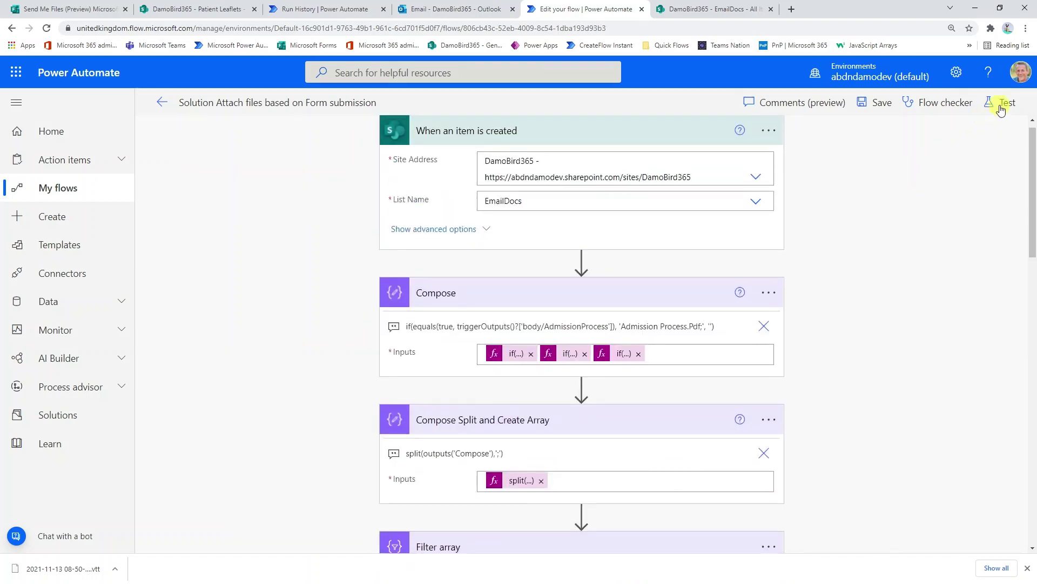
# Step: Start a manual test of the Solution Attach files based on Form submission flow
pyautogui.click(1004, 108)
pyautogui.click(875, 134)
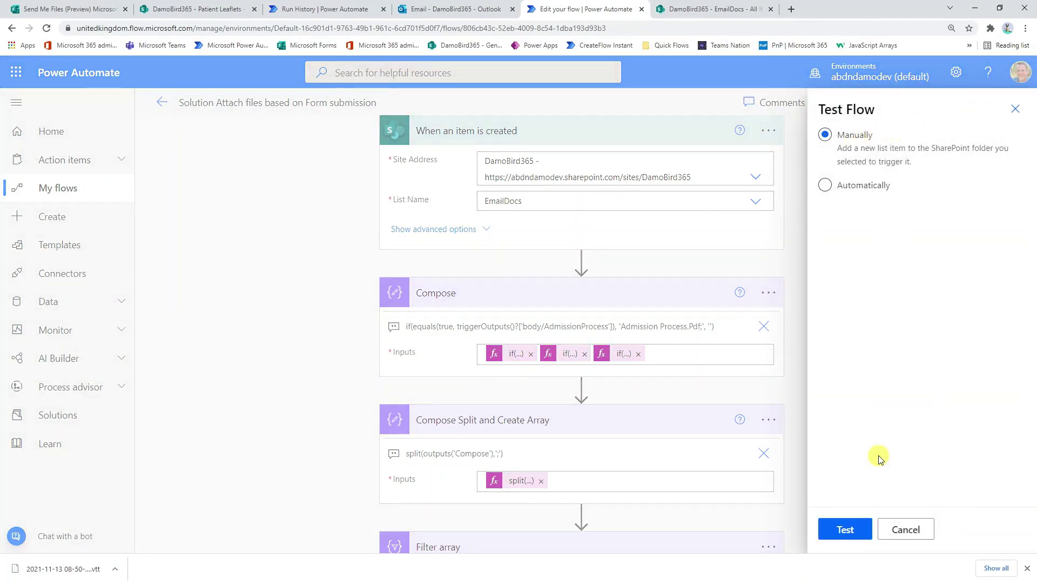
pyautogui.click(852, 531)
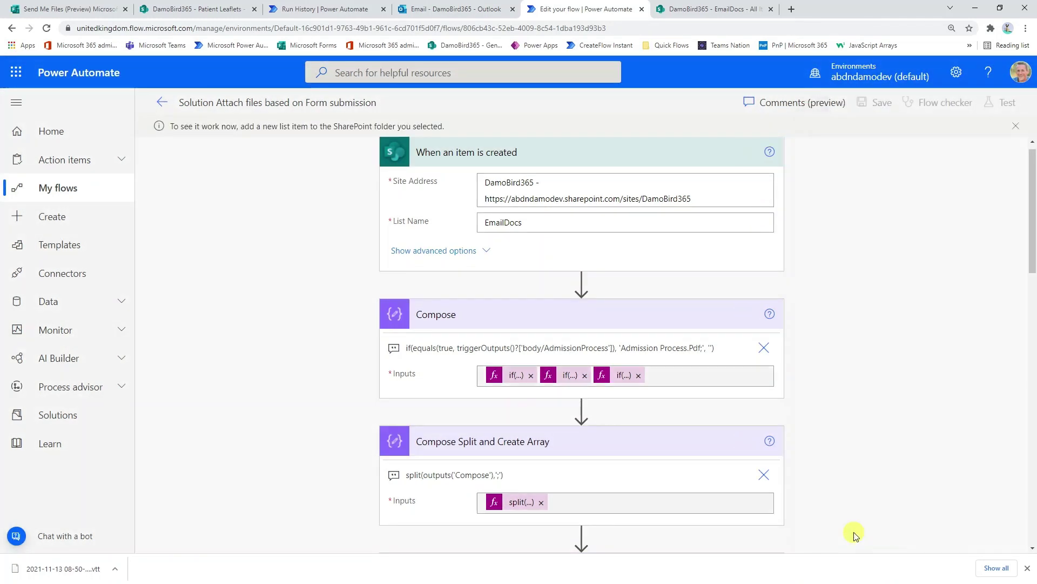
# Step: Add an item titled 123 to the SharePoint EmailDocs list with the recipient's email and Fasting Prep cleared, and save it
pyautogui.click(723, 10)
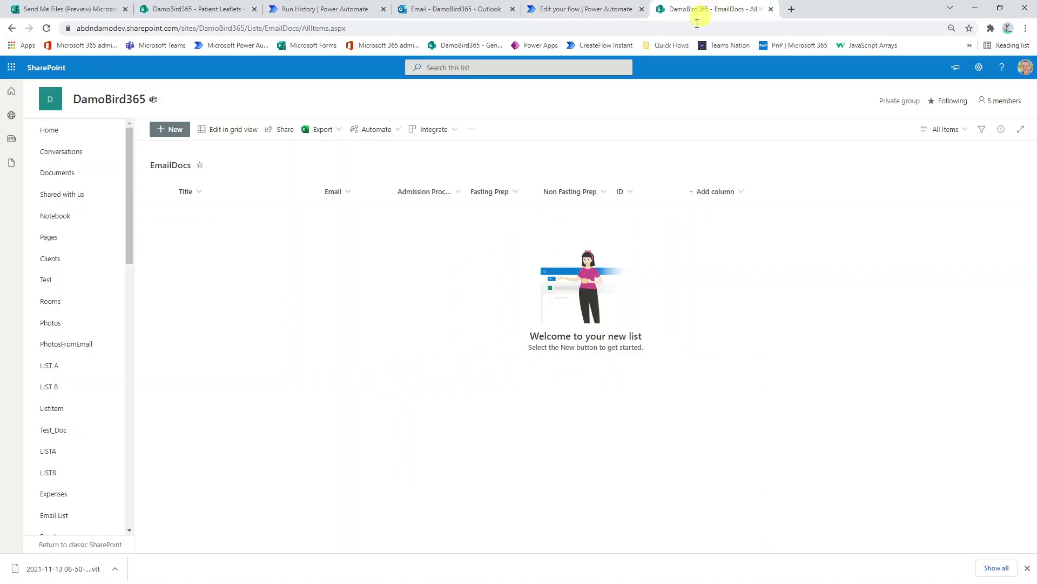
pyautogui.click(176, 130)
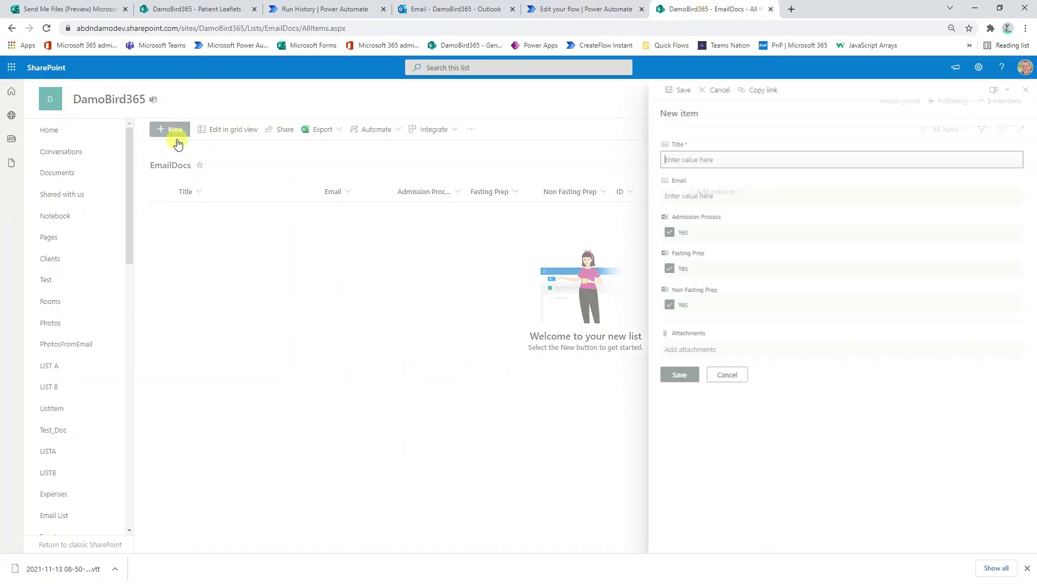
pyautogui.write('123')
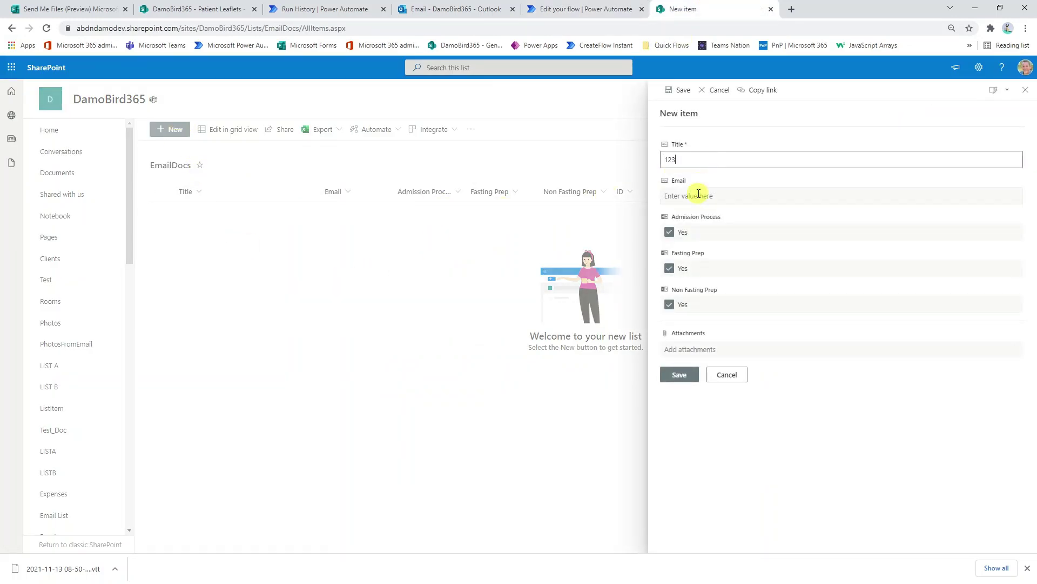
pyautogui.click(689, 196)
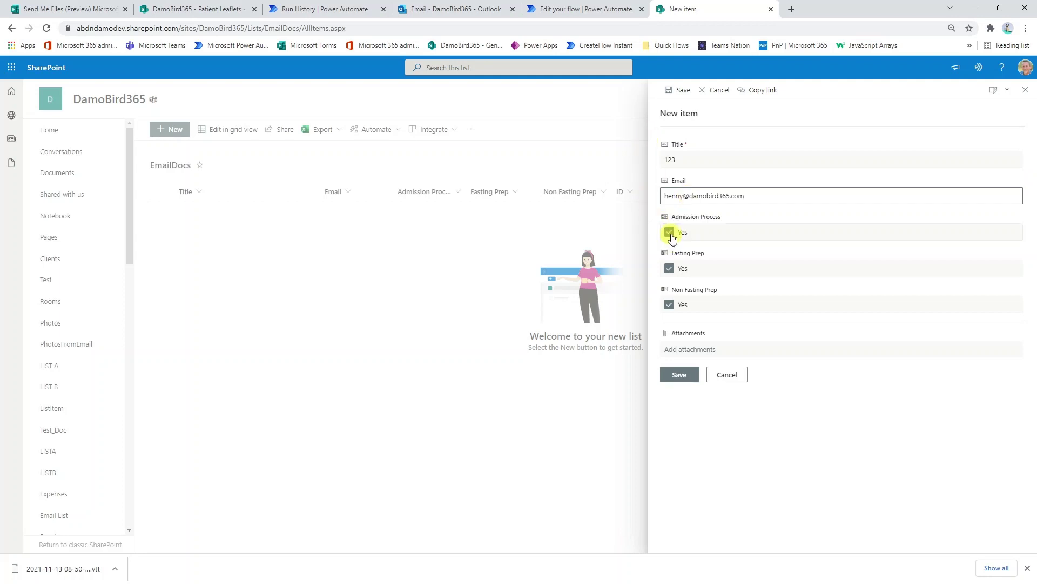
pyautogui.click(670, 268)
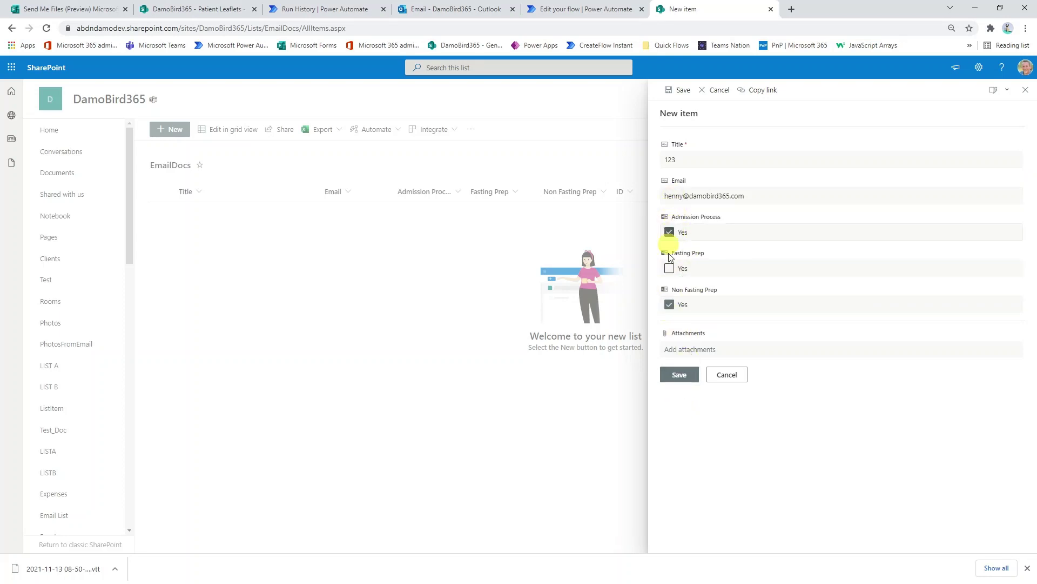
pyautogui.click(679, 375)
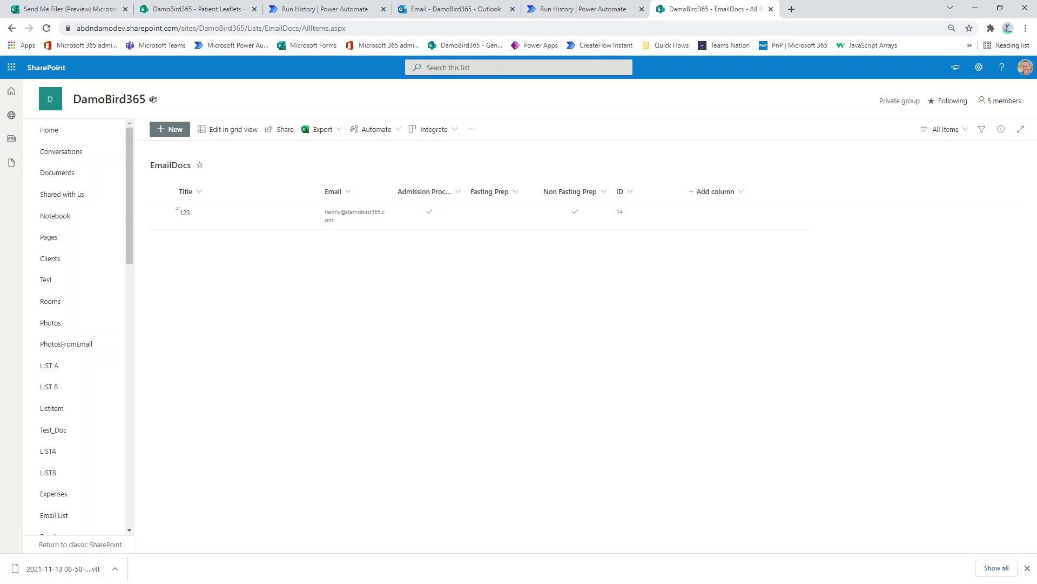
# Step: Check the recipient's refreshed Outlook inbox for the new docs email and review the flow's test run in Power Automate
pyautogui.hotkey('alt', 'Tab')
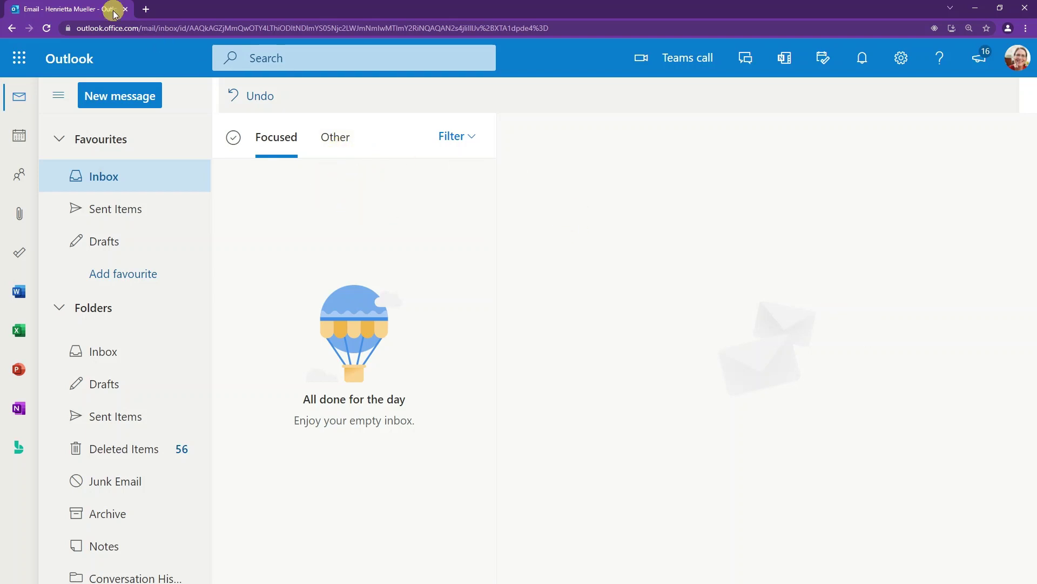
pyautogui.click(47, 28)
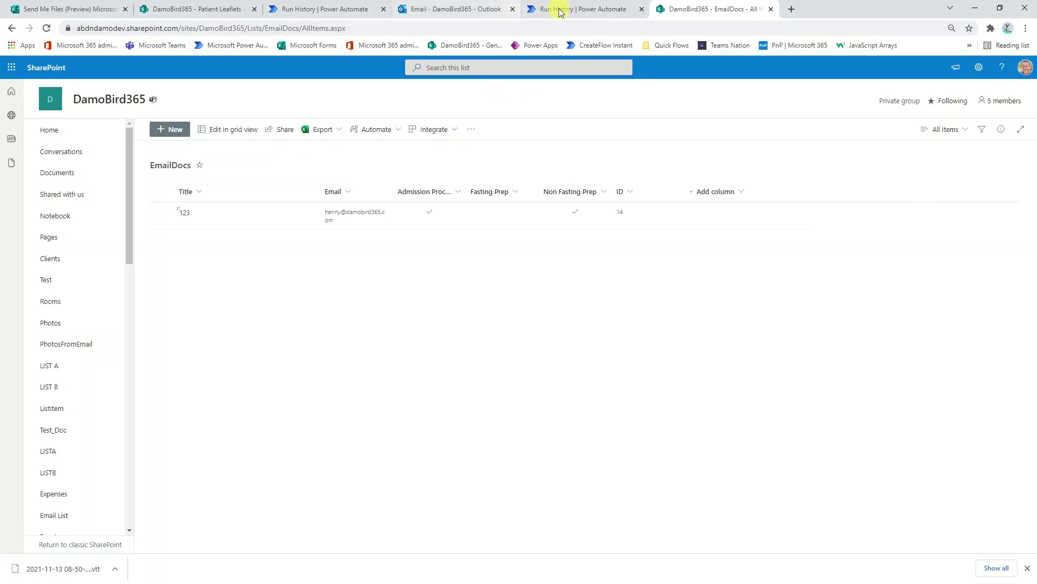
pyautogui.click(575, 9)
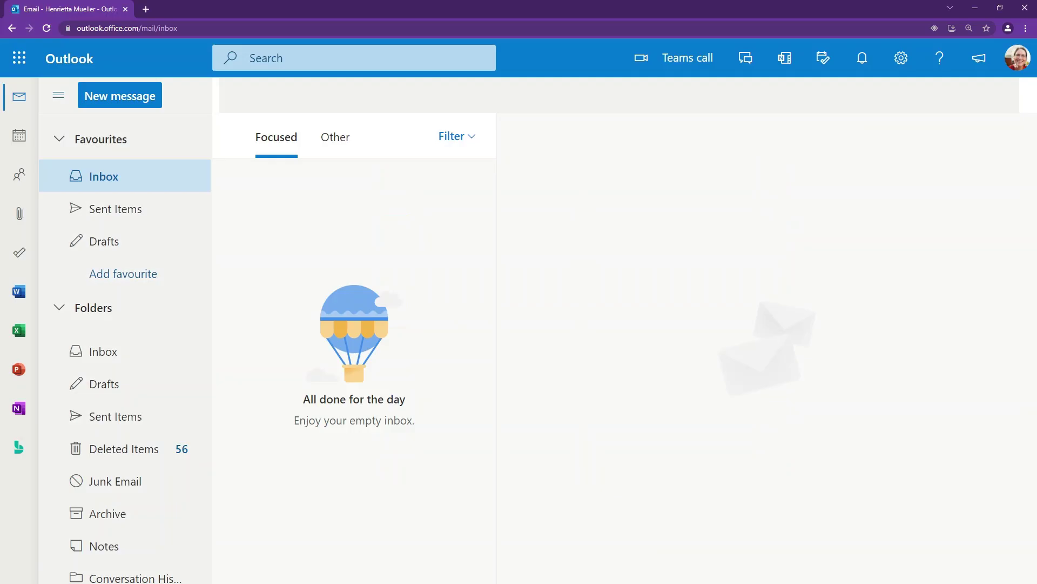
pyautogui.click(306, 175)
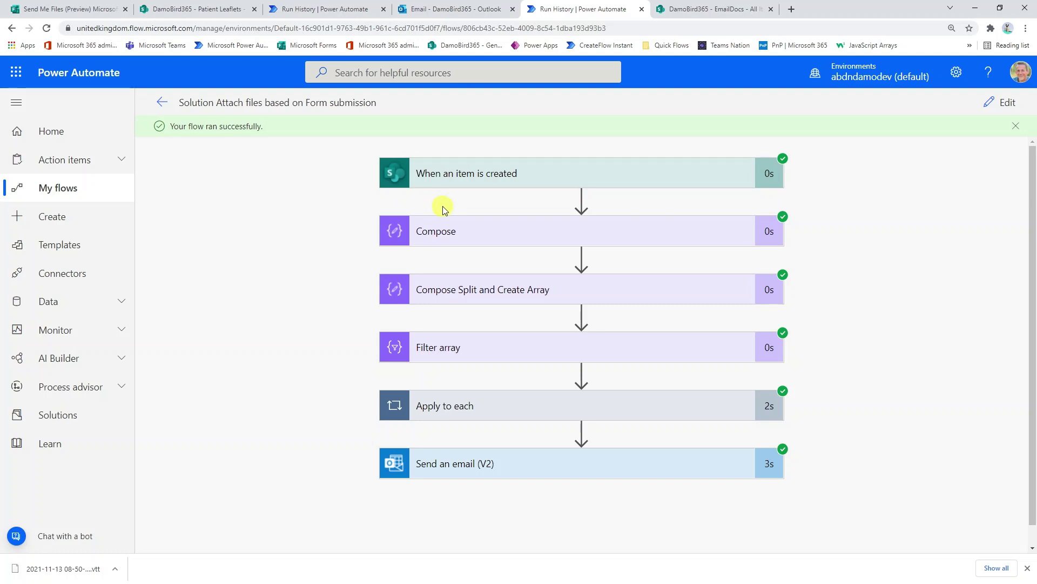
# Step: Examine the run's Compose and Compose Split and Create Array actions, comparing the semicolon-separated file names with the resulting array and its empty entry
pyautogui.click(432, 232)
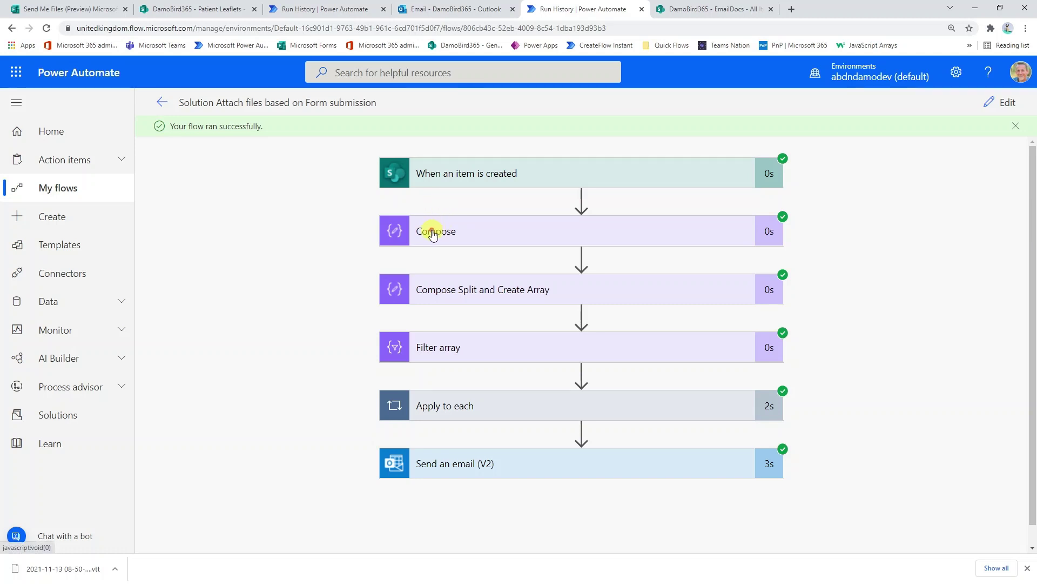
pyautogui.moveTo(414, 322); pyautogui.dragTo(614, 352)
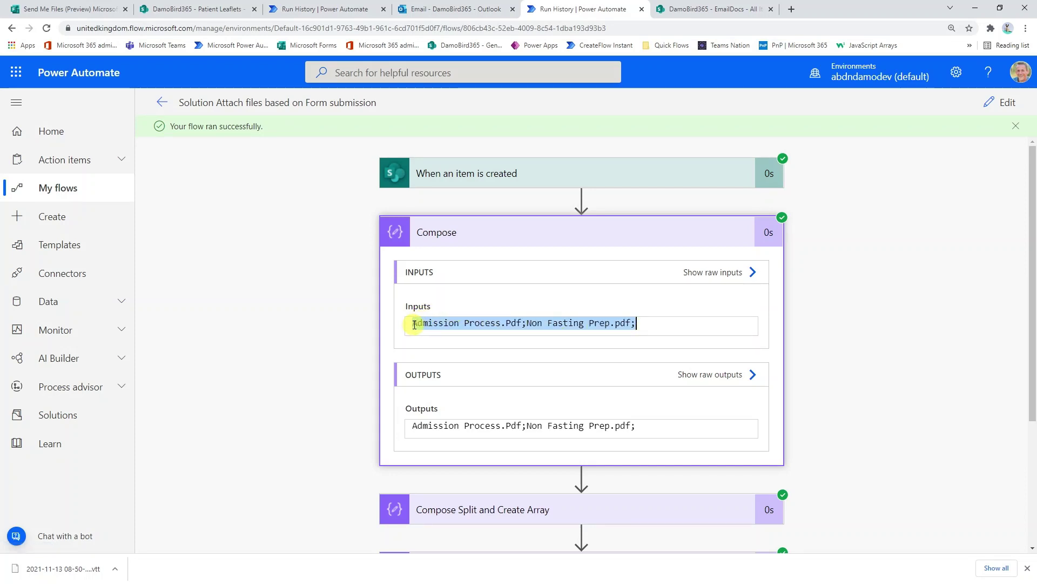
pyautogui.moveTo(414, 323); pyautogui.dragTo(528, 326)
pyautogui.click(513, 511)
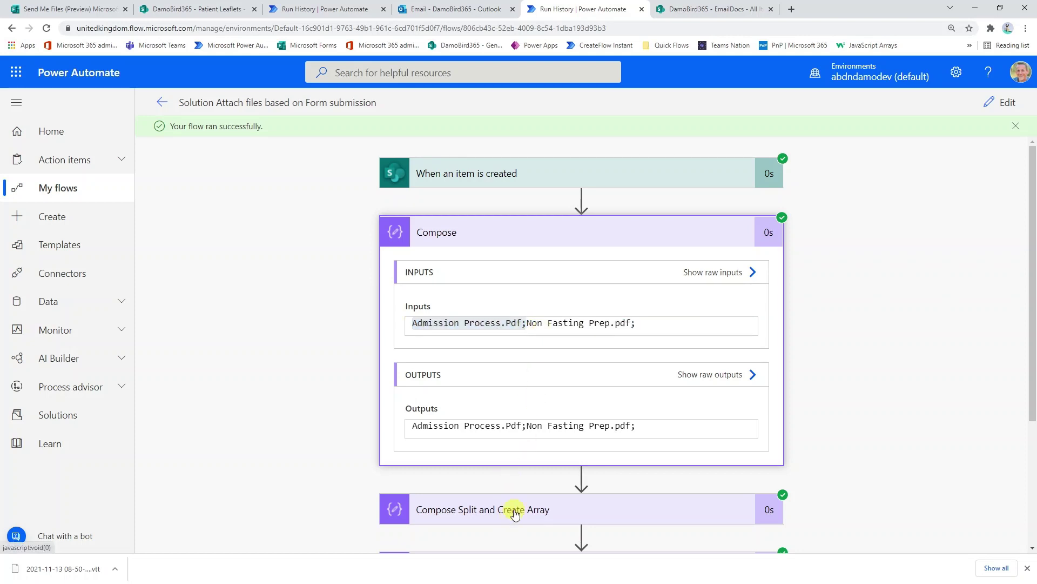
pyautogui.scroll(-4, 542, 430)
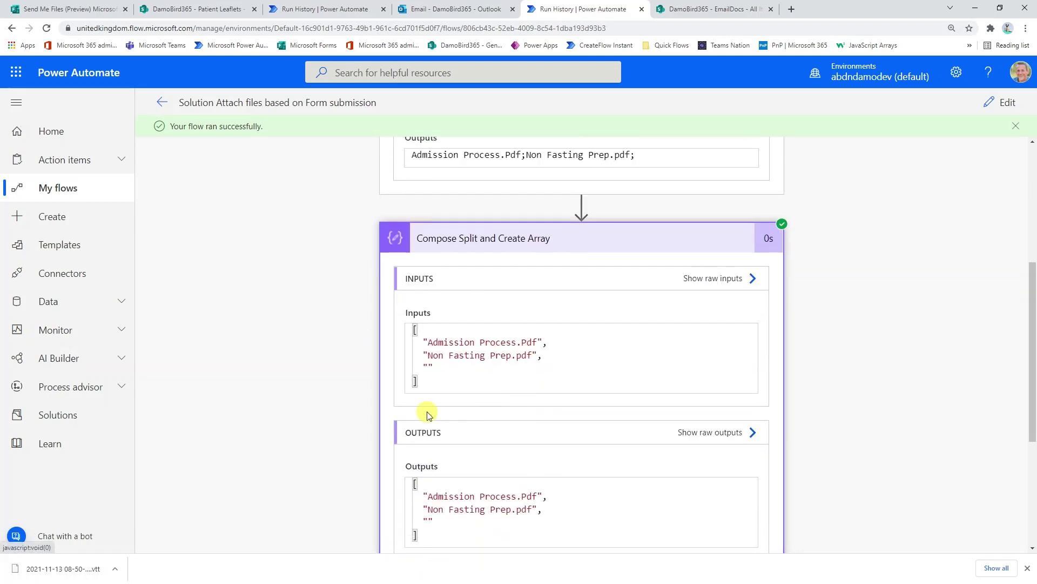
pyautogui.moveTo(429, 383)
pyautogui.mouseDown()
pyautogui.moveTo(414, 354)
pyautogui.moveTo(439, 369)
pyautogui.mouseUp()
pyautogui.click(440, 370)
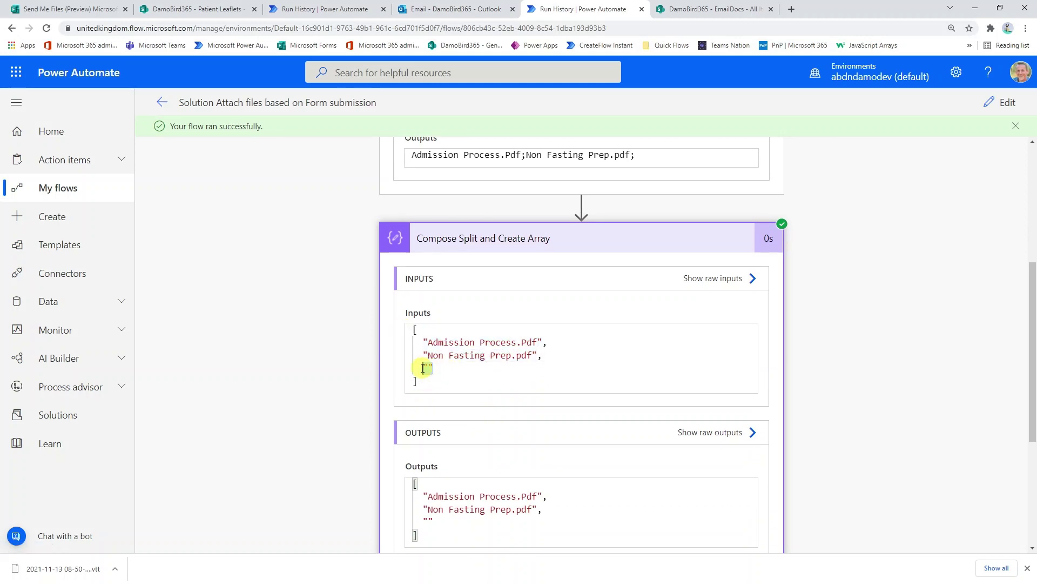
pyautogui.moveTo(629, 156); pyautogui.dragTo(648, 160)
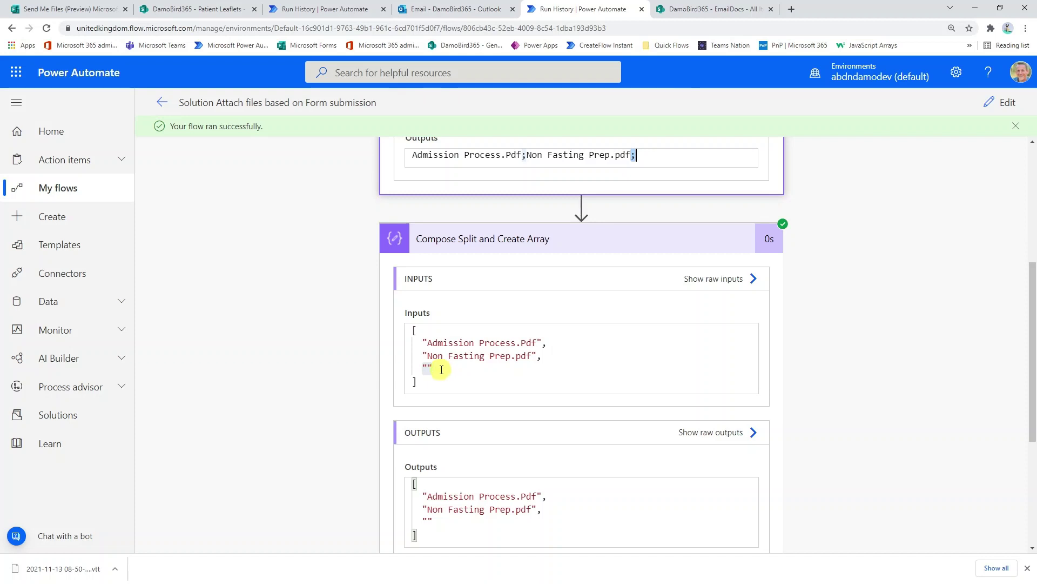
# Step: Review the Filter array output and the Get file content using path inputs for both Apply to each iterations
pyautogui.scroll(-4, 441, 370)
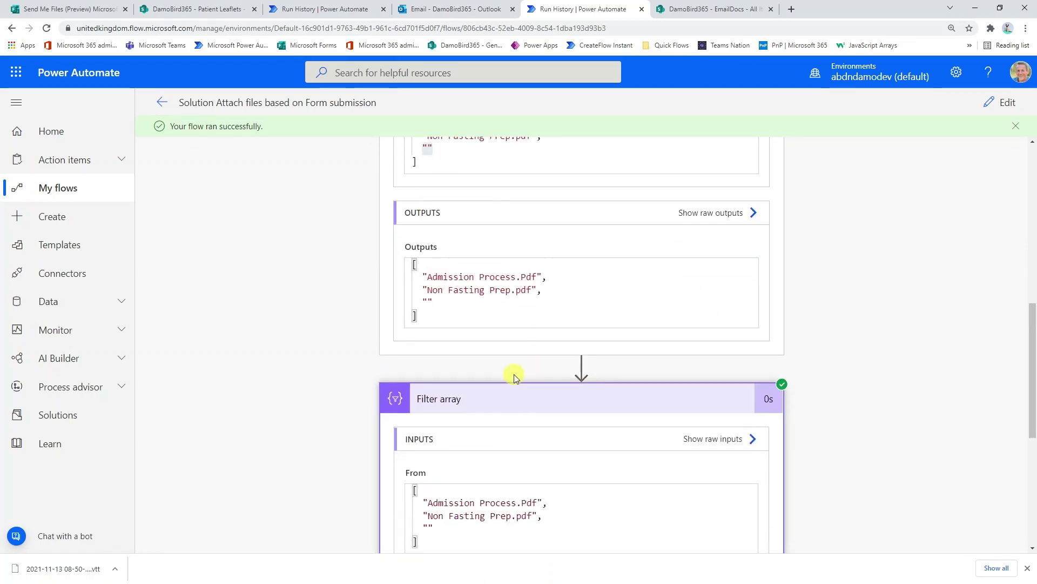
pyautogui.scroll(-3, 514, 376)
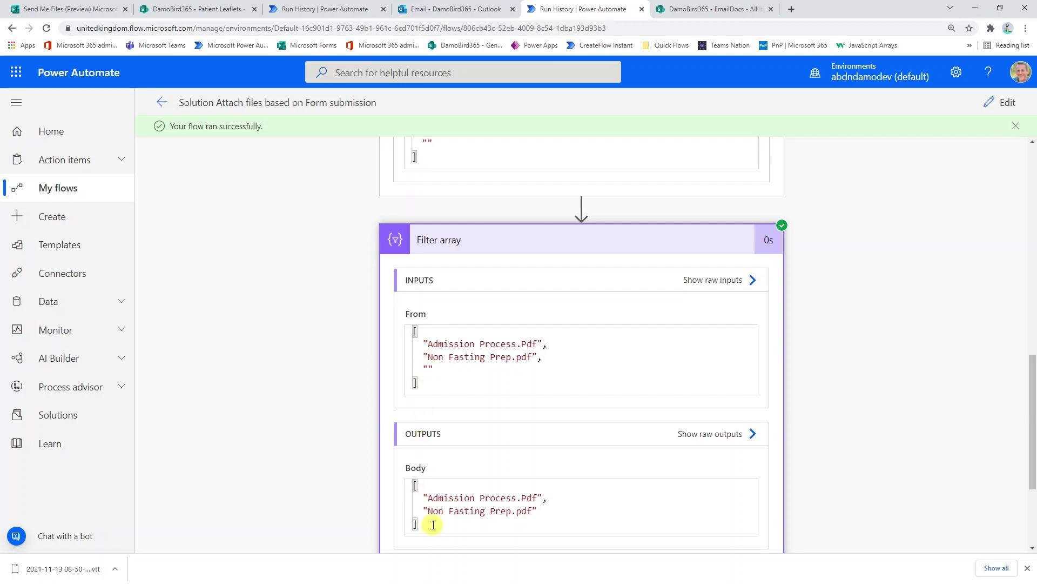
pyautogui.scroll(-5, 434, 524)
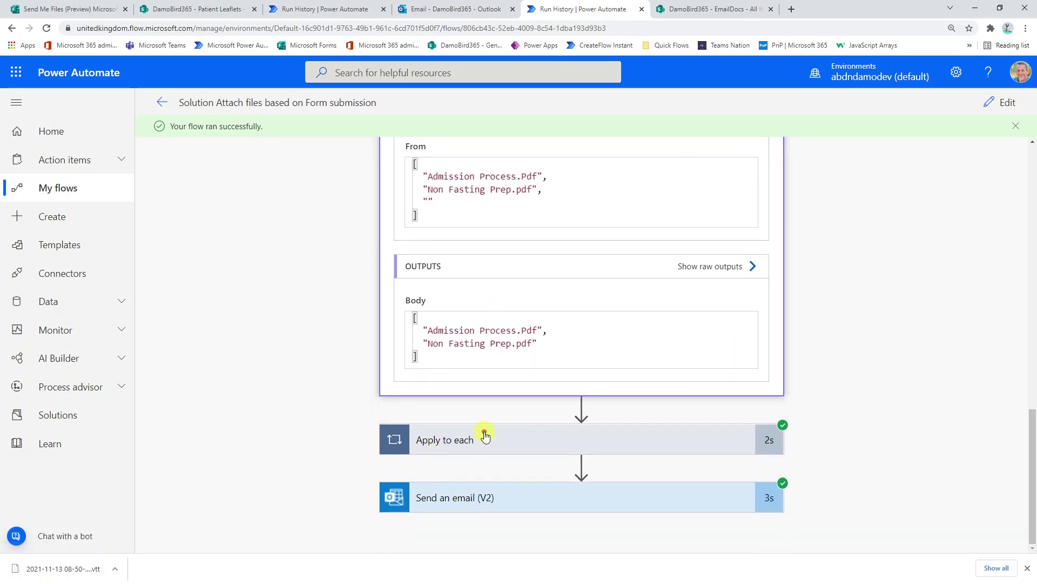
pyautogui.click(487, 435)
pyautogui.scroll(-2, 487, 435)
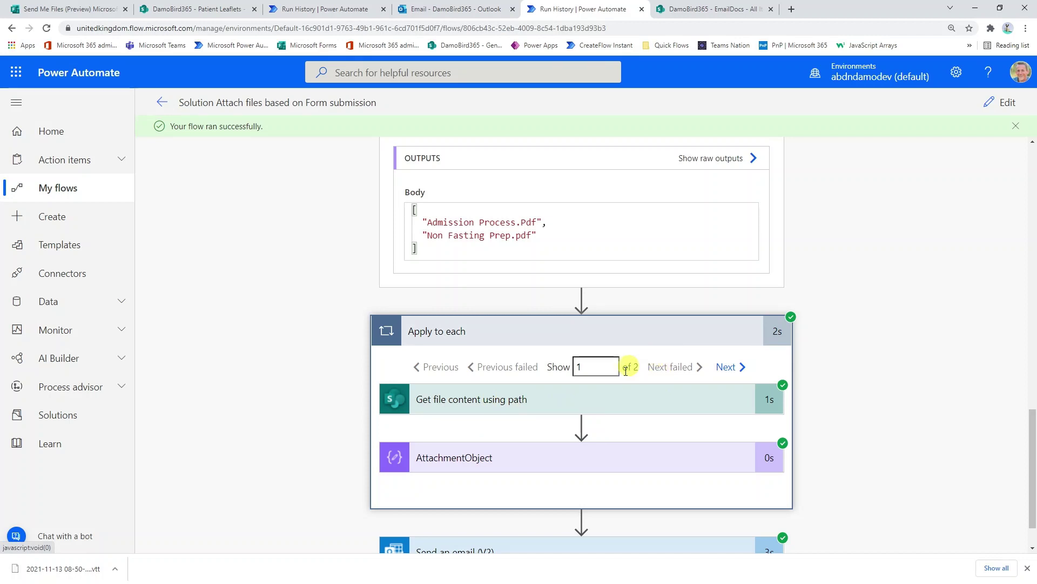
pyautogui.click(534, 409)
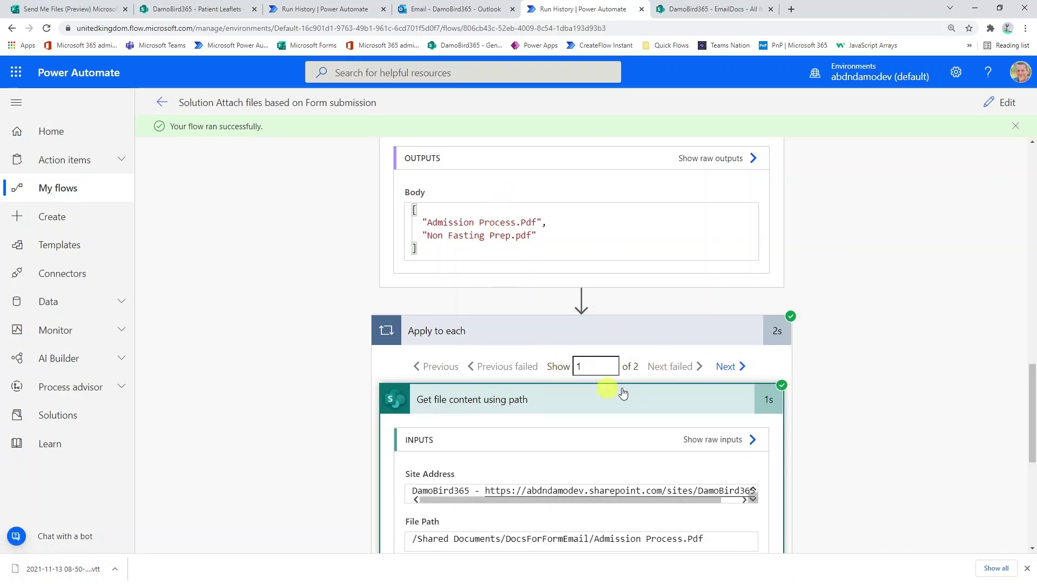
pyautogui.scroll(-3, 620, 384)
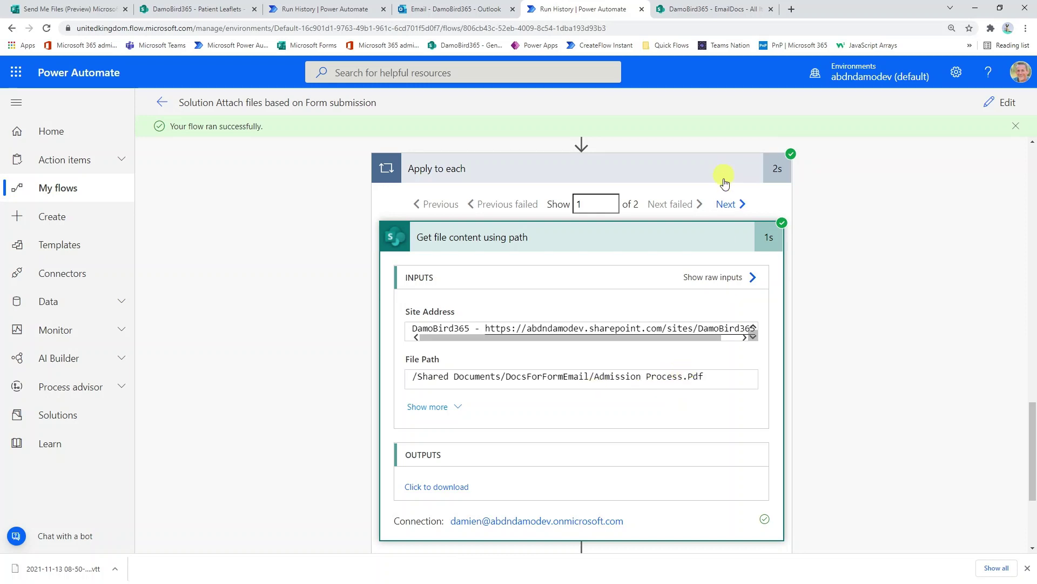
pyautogui.click(729, 205)
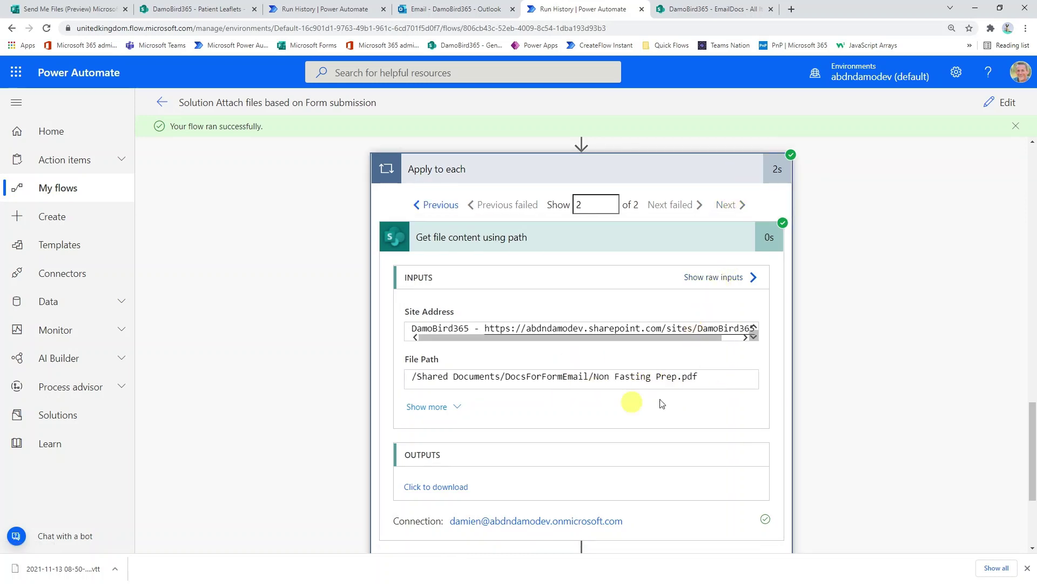
pyautogui.scroll(-3, 683, 322)
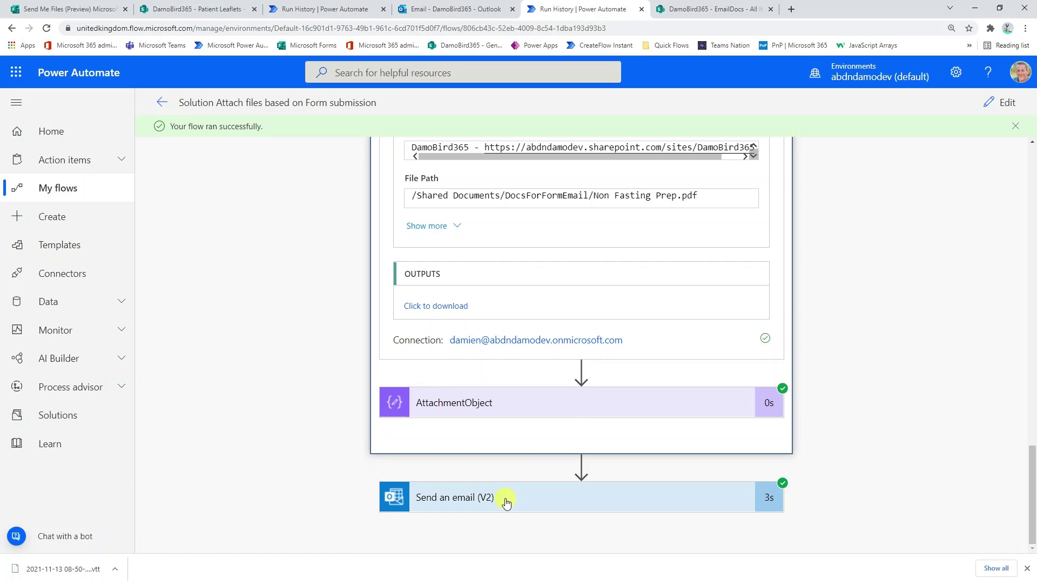
# Step: Look back over the run's actions and switch to the SharePoint EmailDocs list to view its document columns
pyautogui.scroll(10, 508, 319)
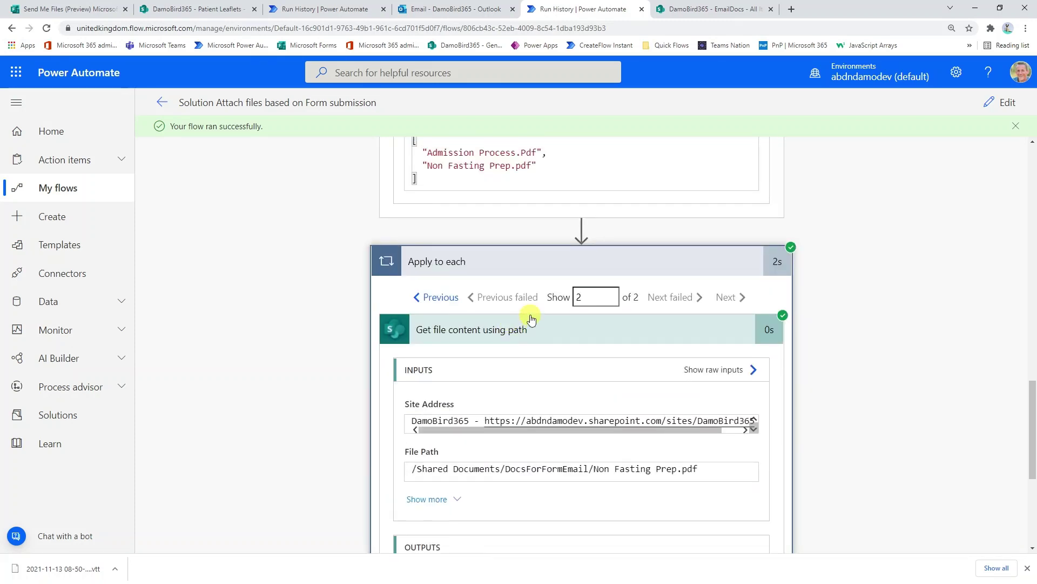
pyautogui.scroll(10, 531, 323)
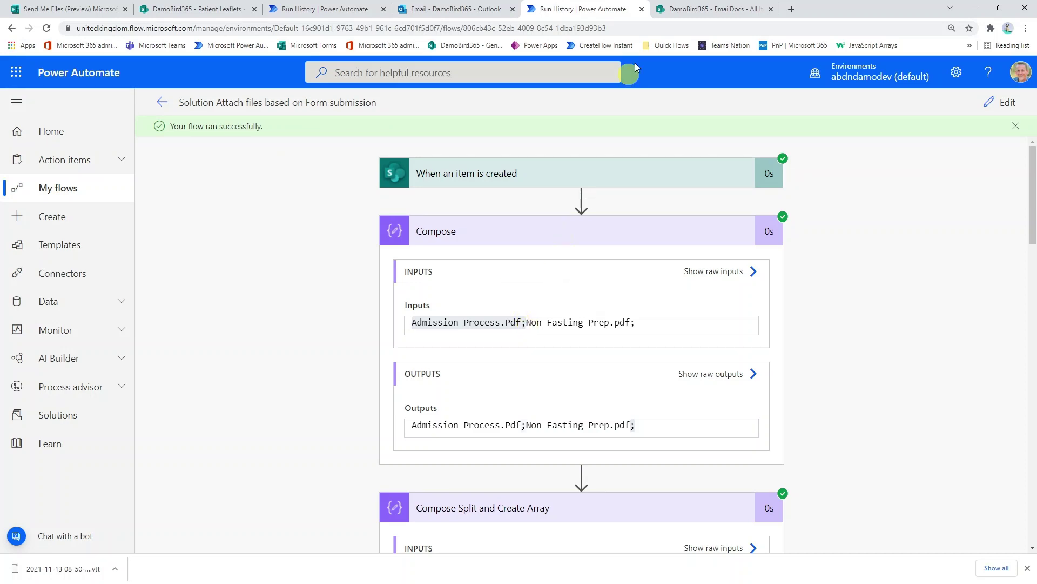
pyautogui.click(702, 9)
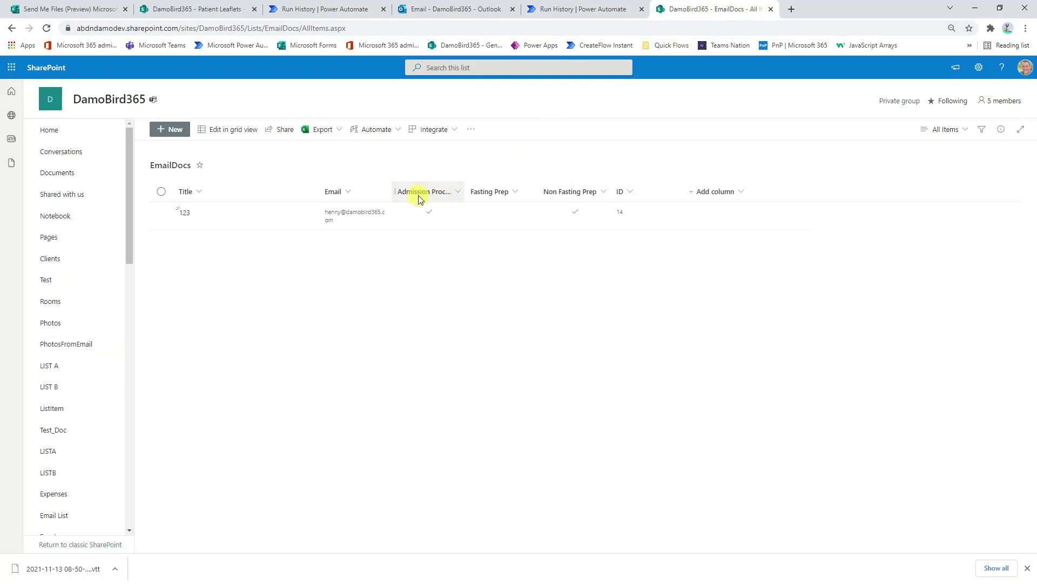